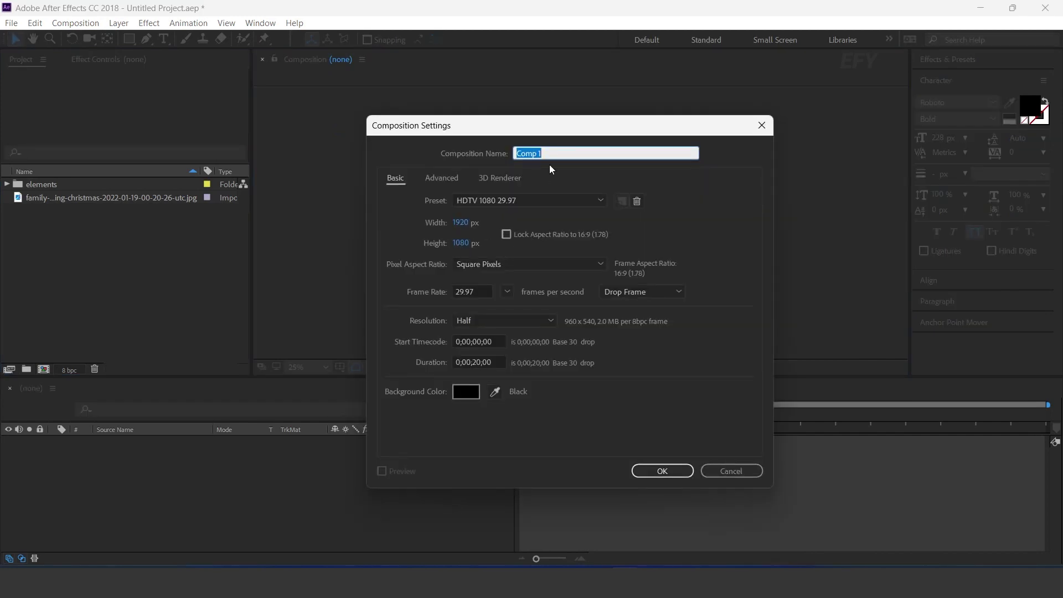
# Create two 1920 x 1080, 20-second compositions named "main comp" and "BG".
pyautogui.write('main comp')
pyautogui.press('Return')
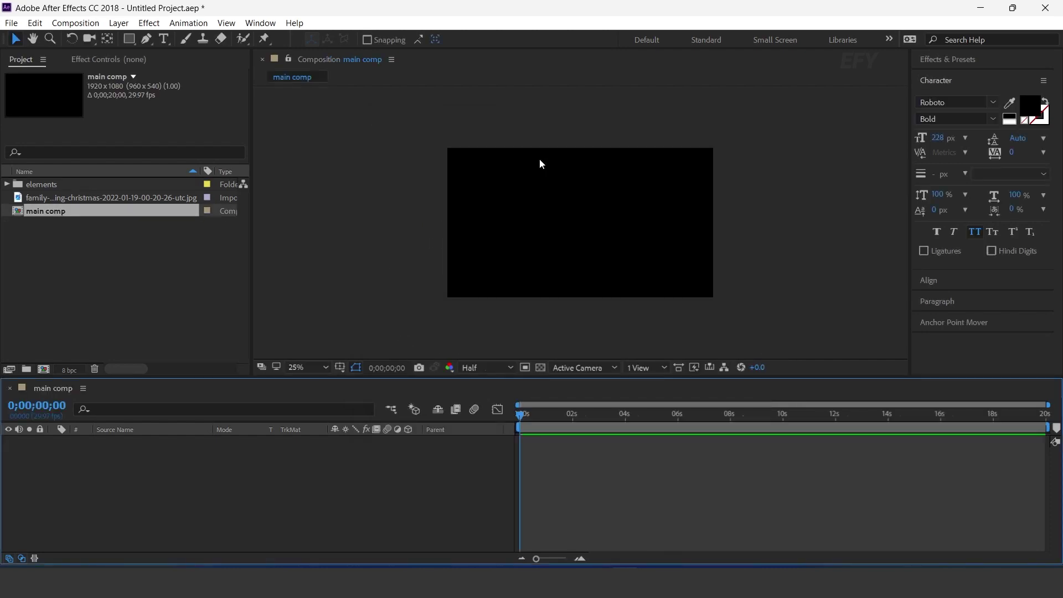
pyautogui.click(44, 369)
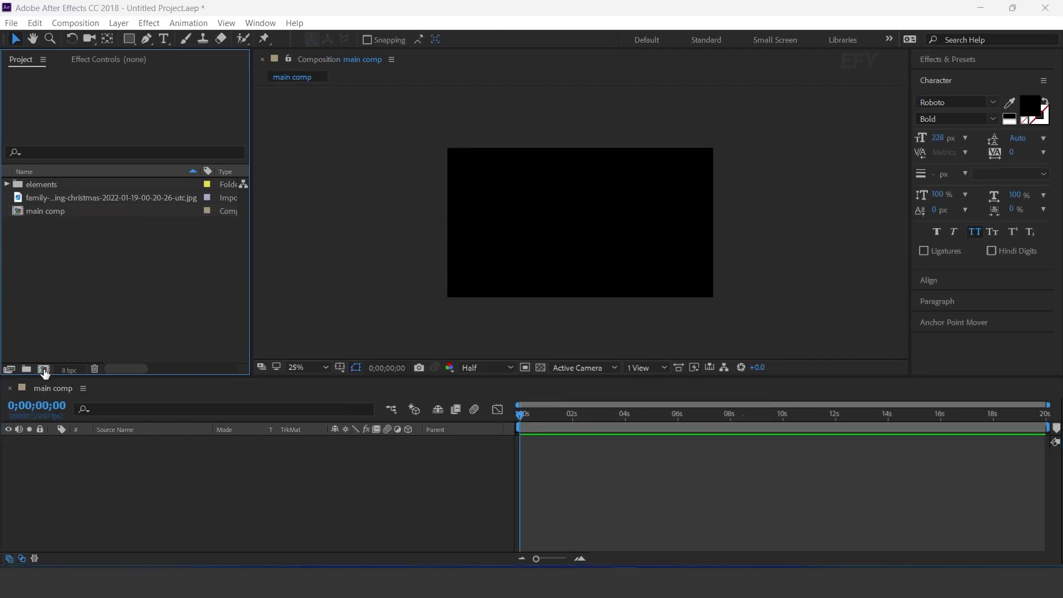
pyautogui.write('bg')
pyautogui.write('BG')
pyautogui.press('Return')
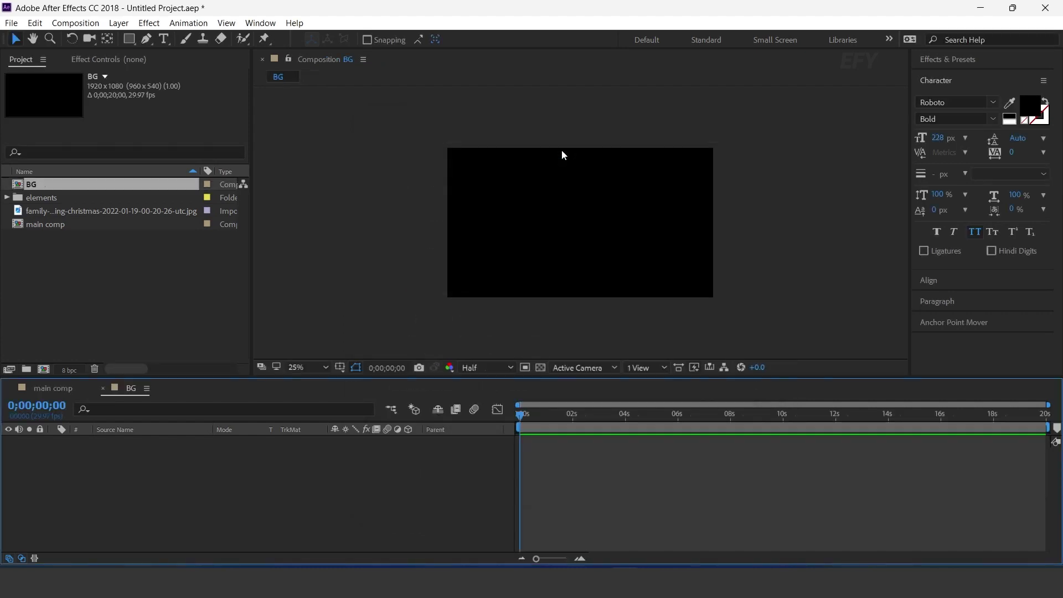
# Add paperBG.png from the elements folder to the BG composition, and close that composition's timeline.
pyautogui.click(38, 197)
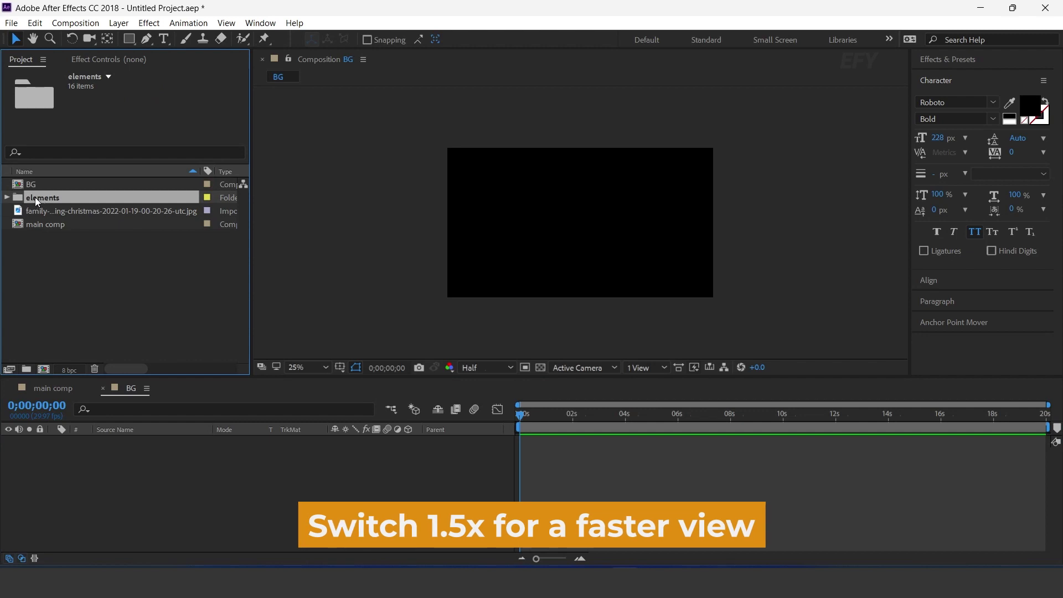
pyautogui.click(7, 197)
pyautogui.scroll(-3, 65, 318)
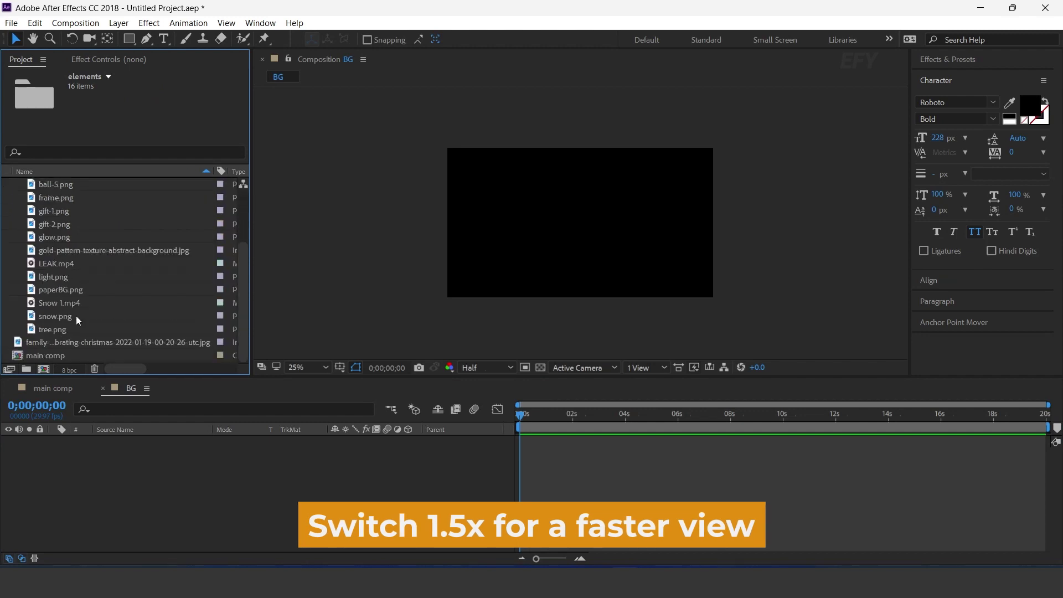
pyautogui.click(75, 290)
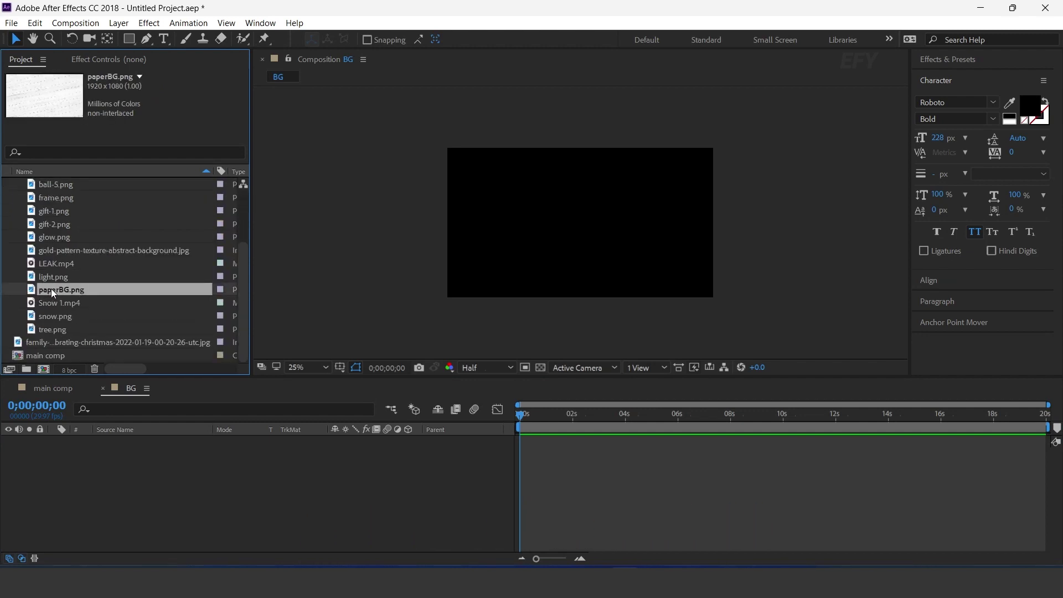
pyautogui.moveTo(176, 426); pyautogui.dragTo(182, 438)
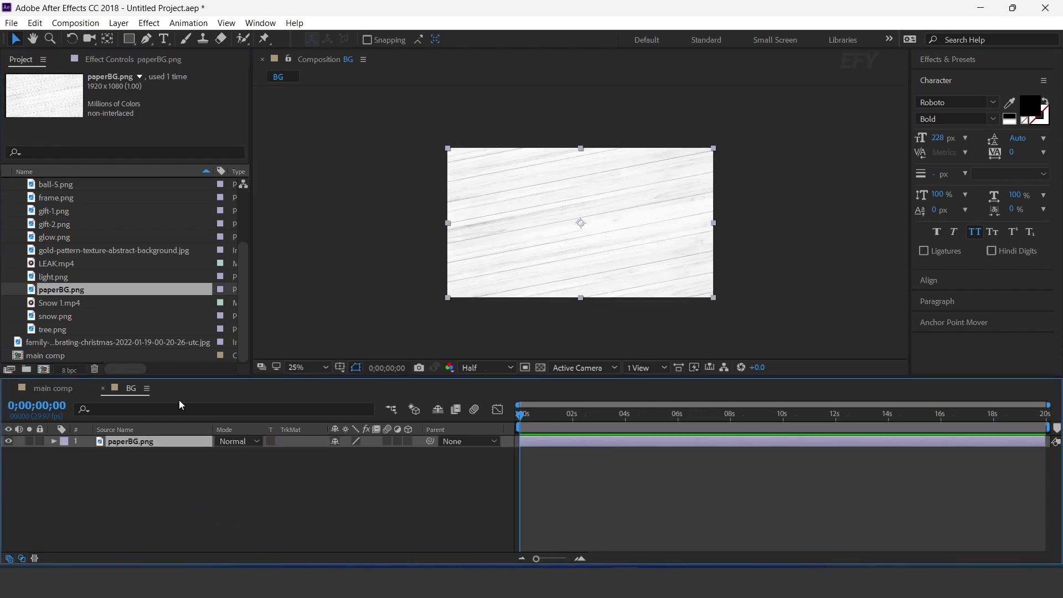
pyautogui.click(103, 388)
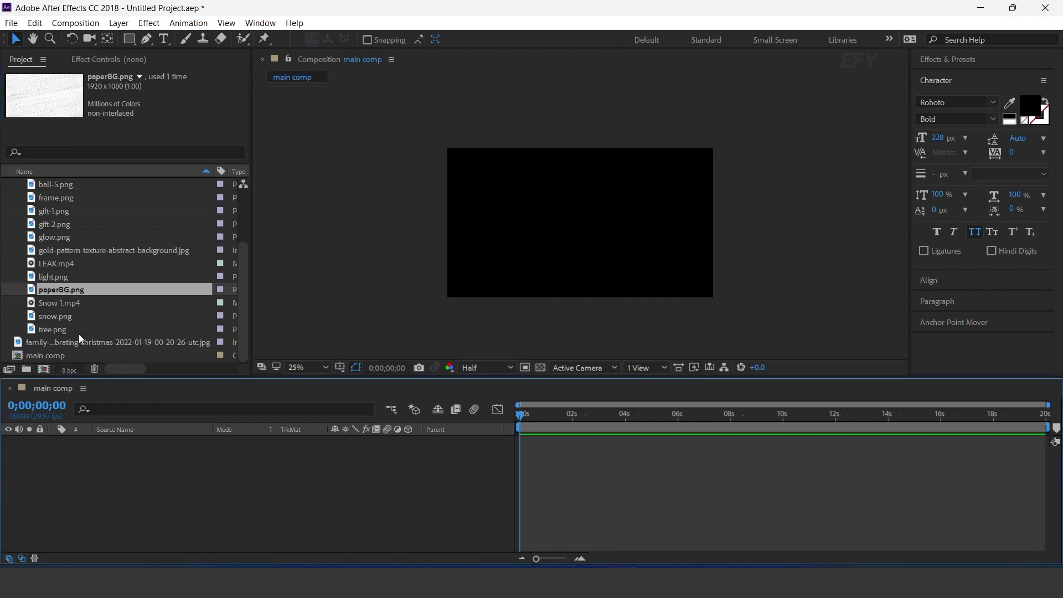
# Place the BG composition in main comp, make it a 3D layer and set its scale to 120%.
pyautogui.scroll(3, 62, 341)
pyautogui.moveTo(65, 187); pyautogui.dragTo(144, 478)
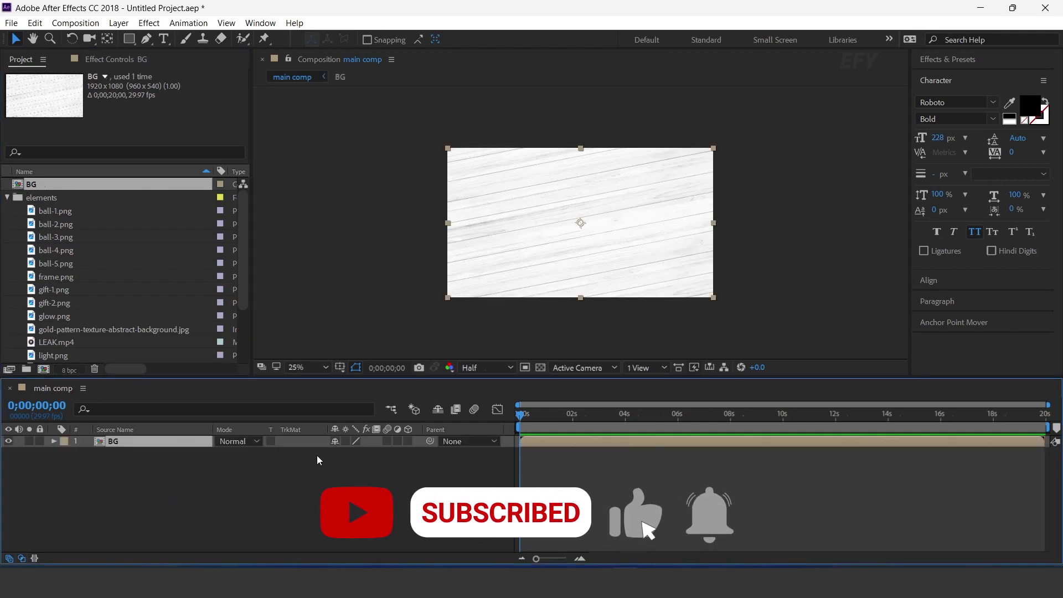
pyautogui.click(409, 442)
pyautogui.press('s')
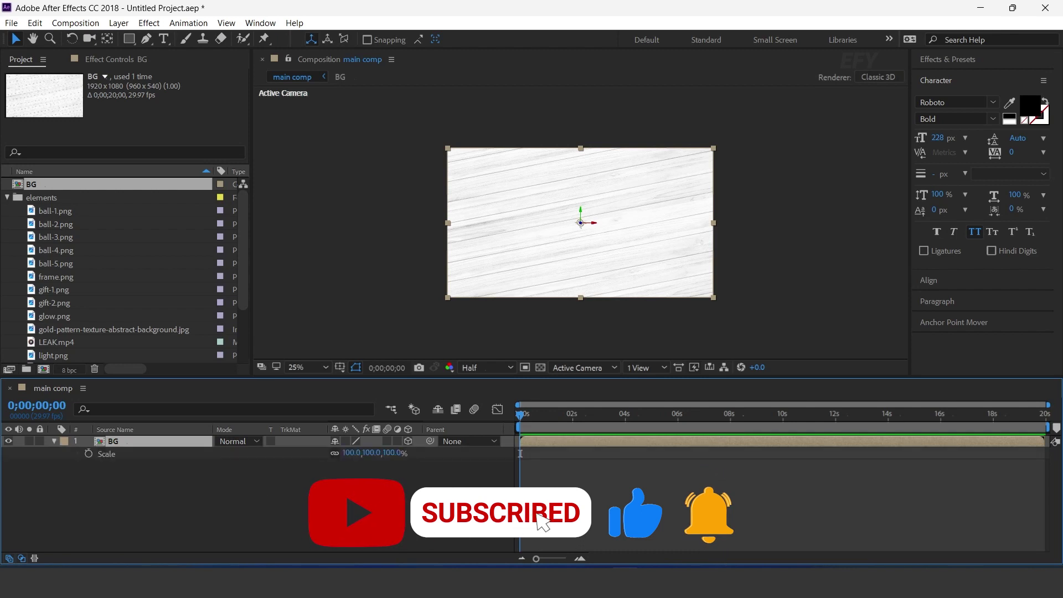
pyautogui.click(394, 453)
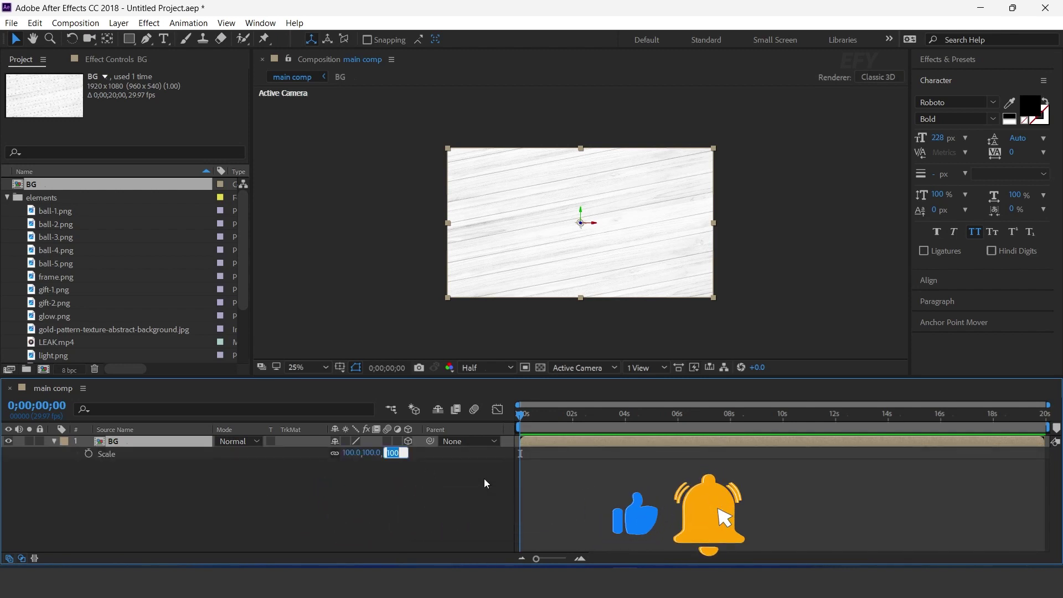
pyautogui.write('120')
pyautogui.press('Return')
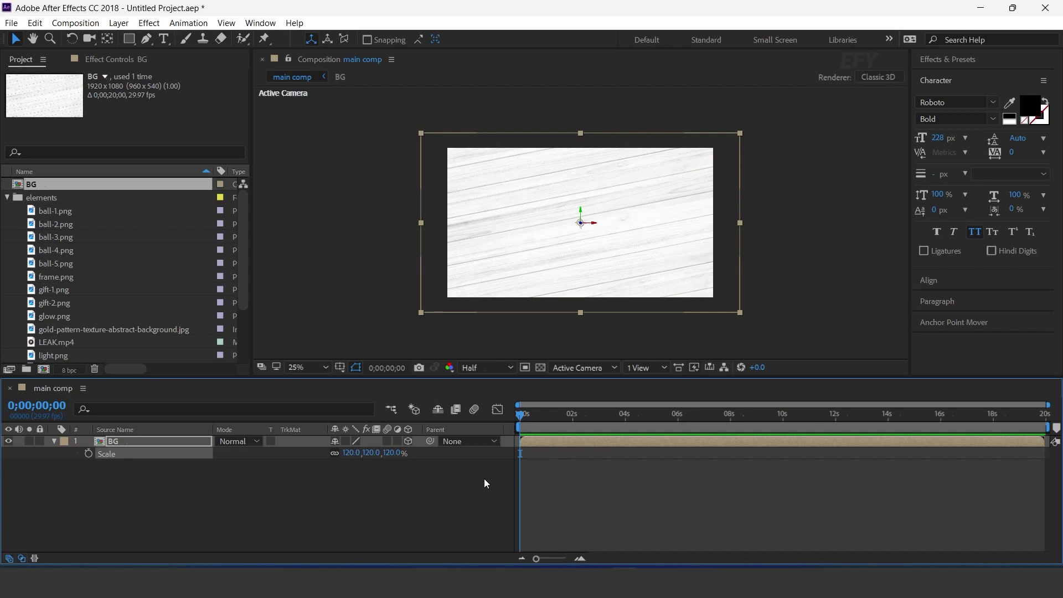
pyautogui.click(54, 441)
# Collapse the elements folder and create a 1920 x 1080, 20-second composition named "tree".
pyautogui.scroll(-3, 59, 251)
pyautogui.scroll(3, 59, 250)
pyautogui.click(7, 198)
pyautogui.click(82, 294)
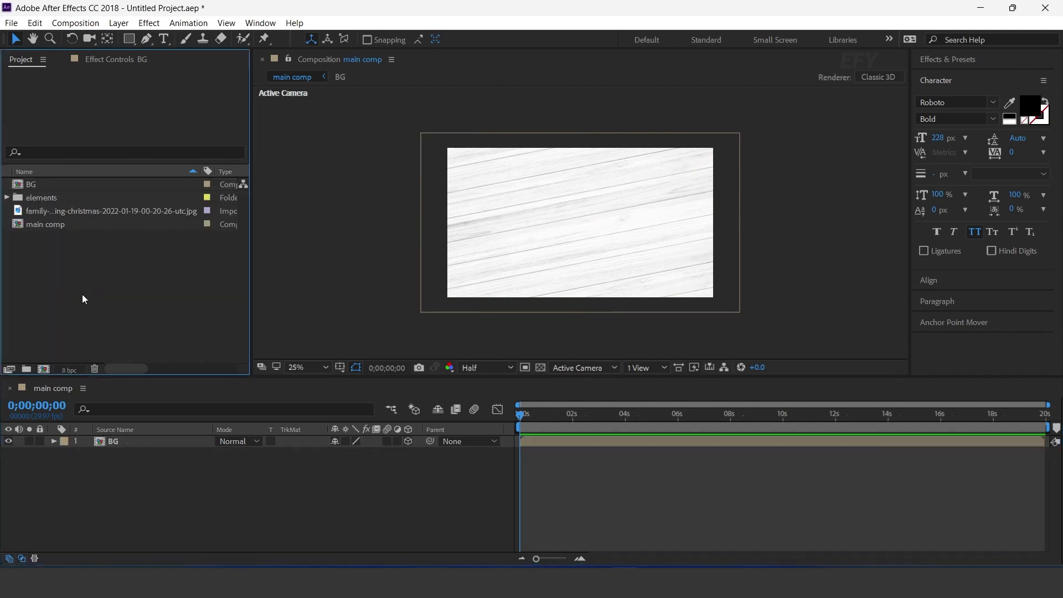
pyautogui.click(43, 369)
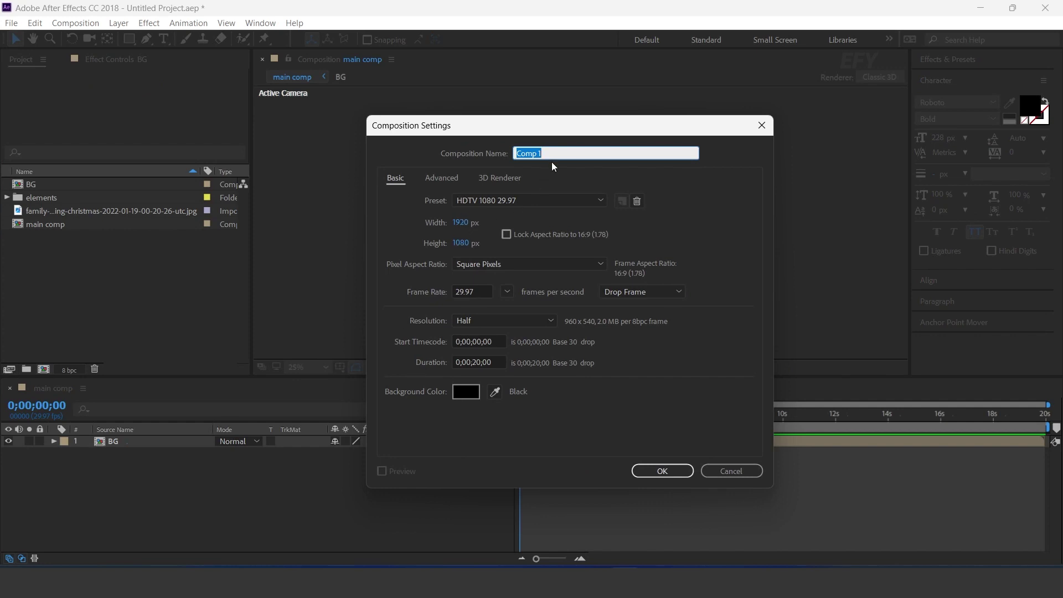
pyautogui.write('tree')
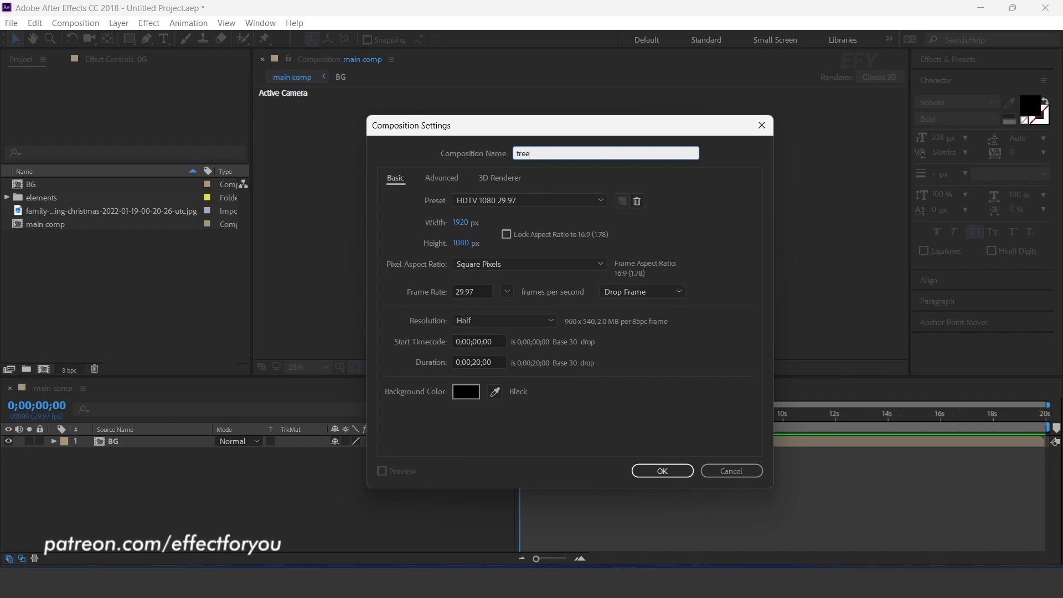
pyautogui.press('Return')
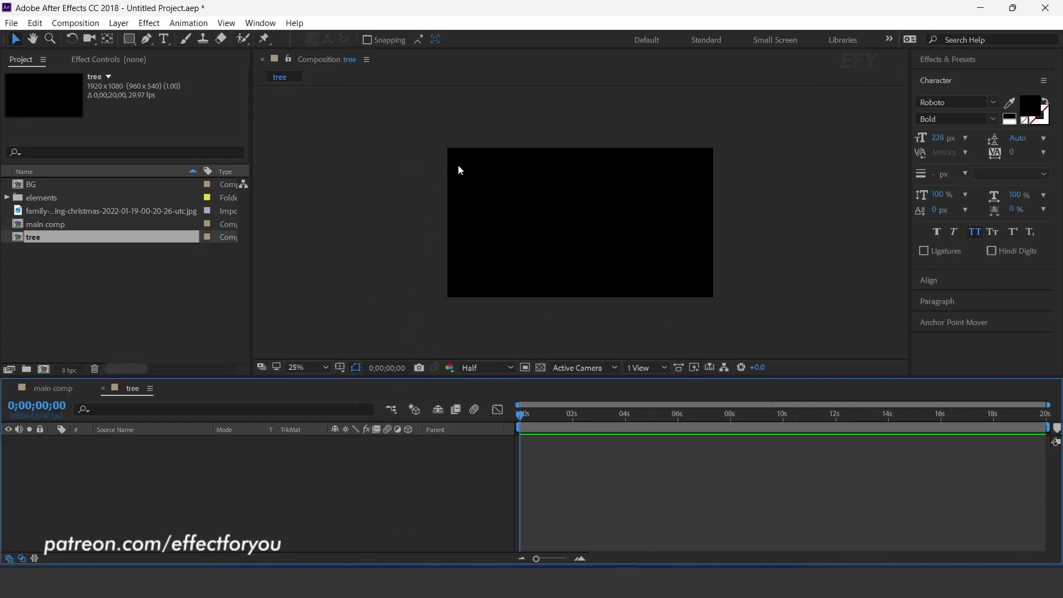
# Add tree.png from the elements folder to the tree composition.
pyautogui.click(7, 197)
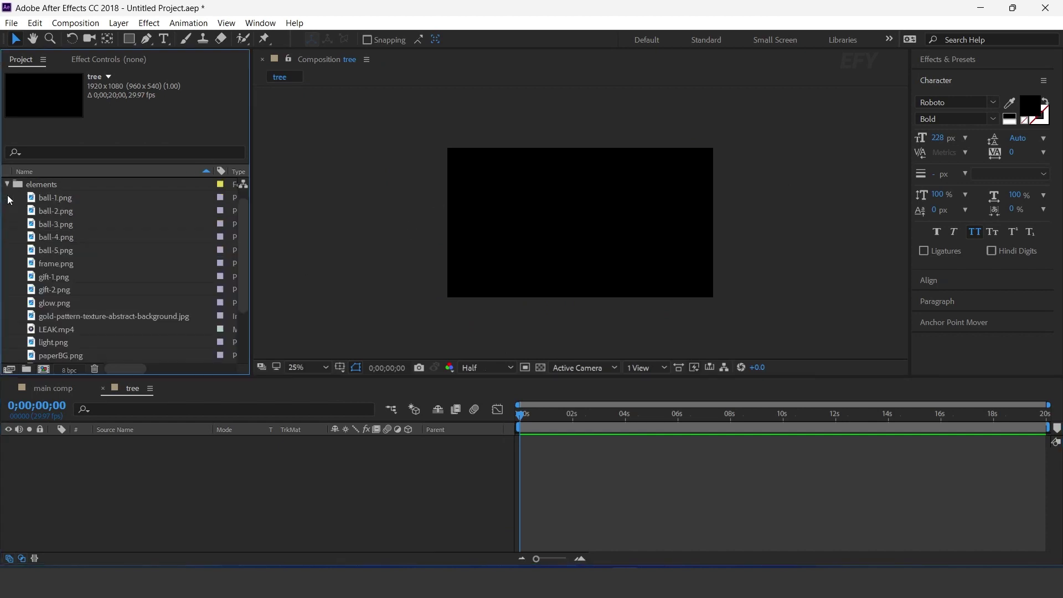
pyautogui.scroll(-3, 134, 267)
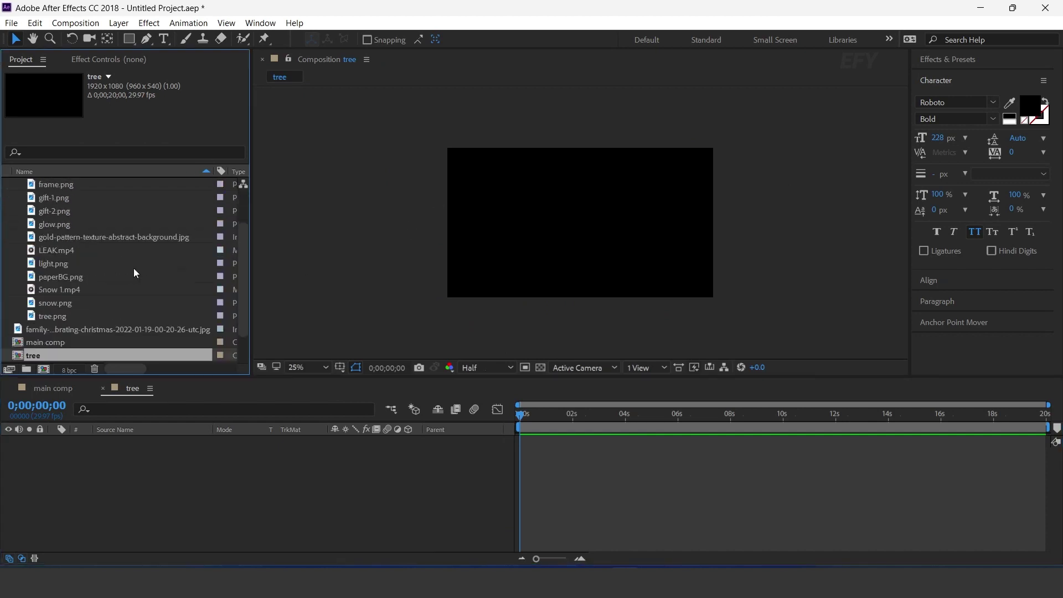
pyautogui.click(58, 314)
pyautogui.moveTo(31, 317); pyautogui.dragTo(153, 467)
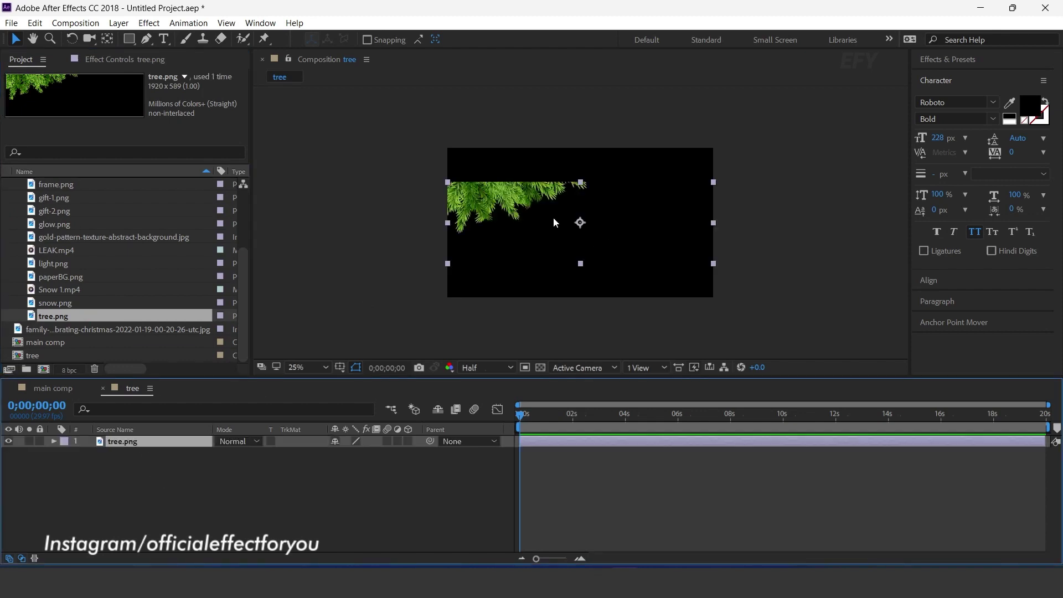
# Scale the tree.png layer to 120% and move it so the branches fill the frame's upper-left corner.
pyautogui.press('s')
pyautogui.click(372, 453)
pyautogui.write('120')
pyautogui.press('Return')
pyautogui.moveTo(514, 215); pyautogui.dragTo(534, 179)
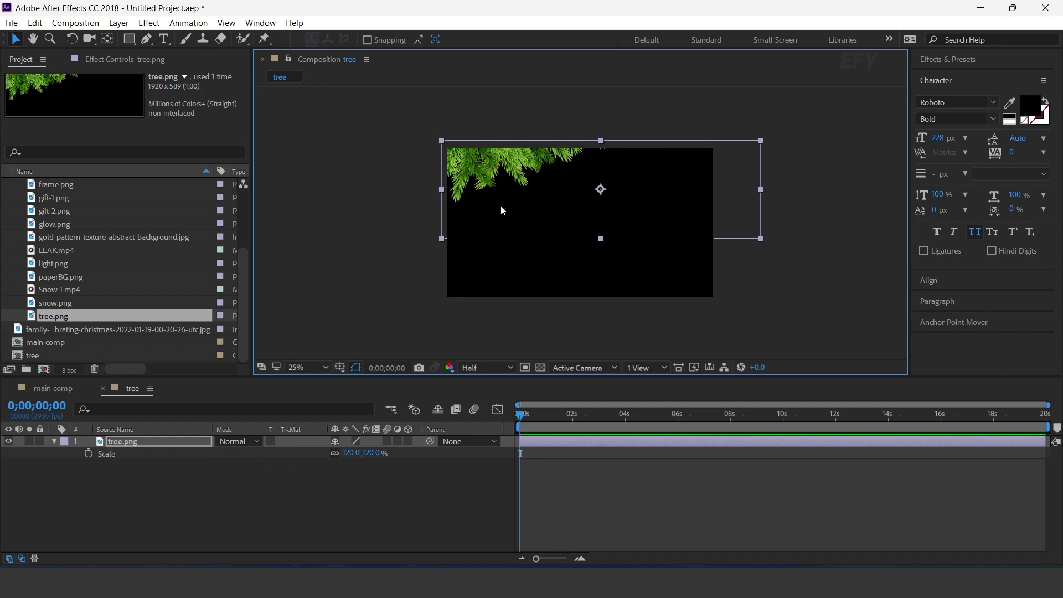
# Apply the CC Bend It effect to the tree.png layer.
pyautogui.click(138, 441)
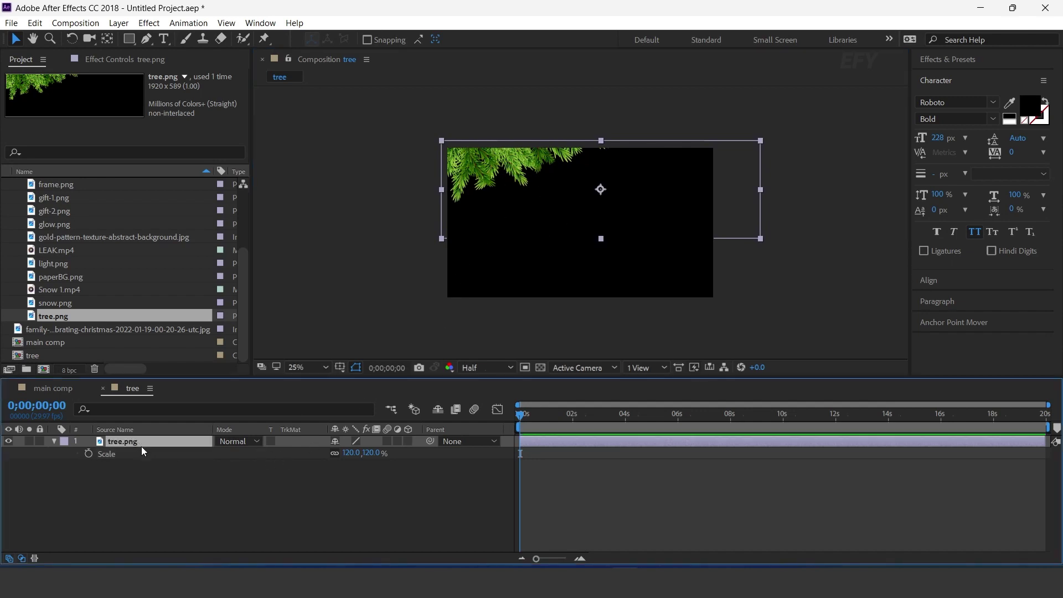
pyautogui.hotkey('ctrl', 'space')
pyautogui.write('cc ben')
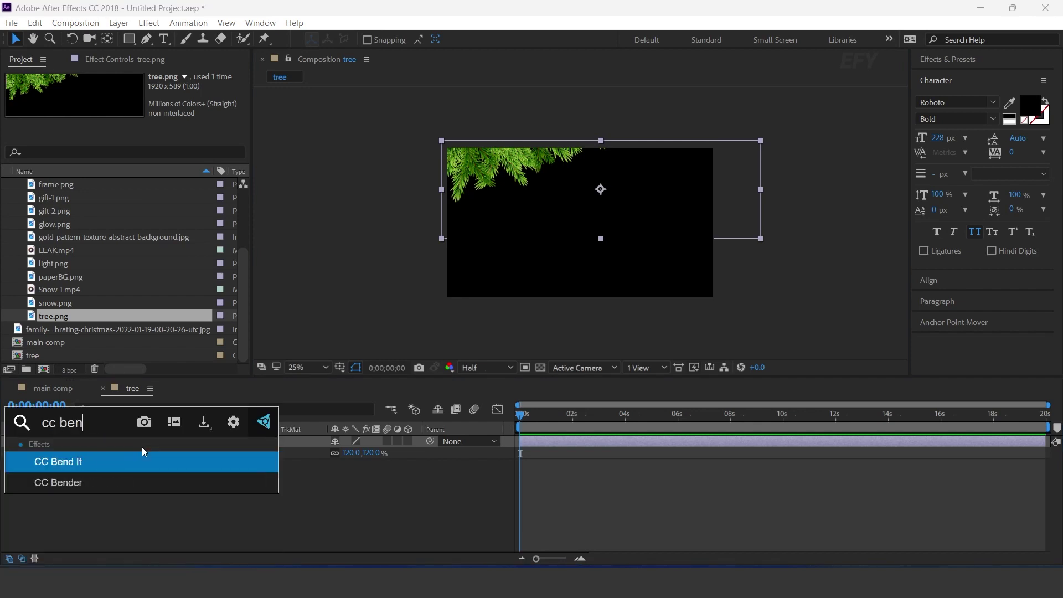
pyautogui.press('Return')
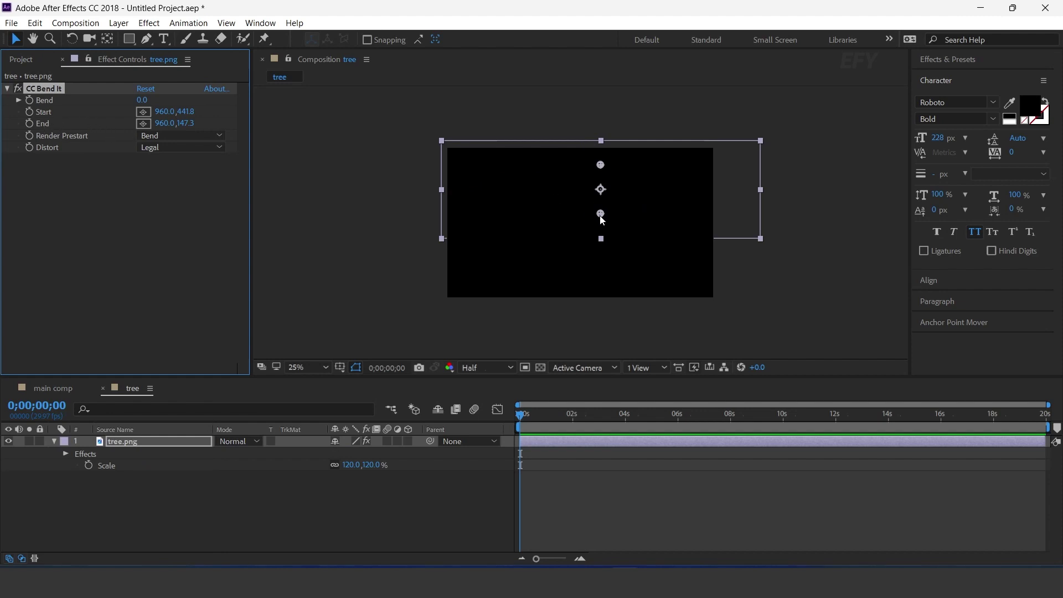
# Place the CC Bend It start point at about -3, -258 and the end point at about 1737, 1081.
pyautogui.moveTo(601, 215); pyautogui.dragTo(474, 119)
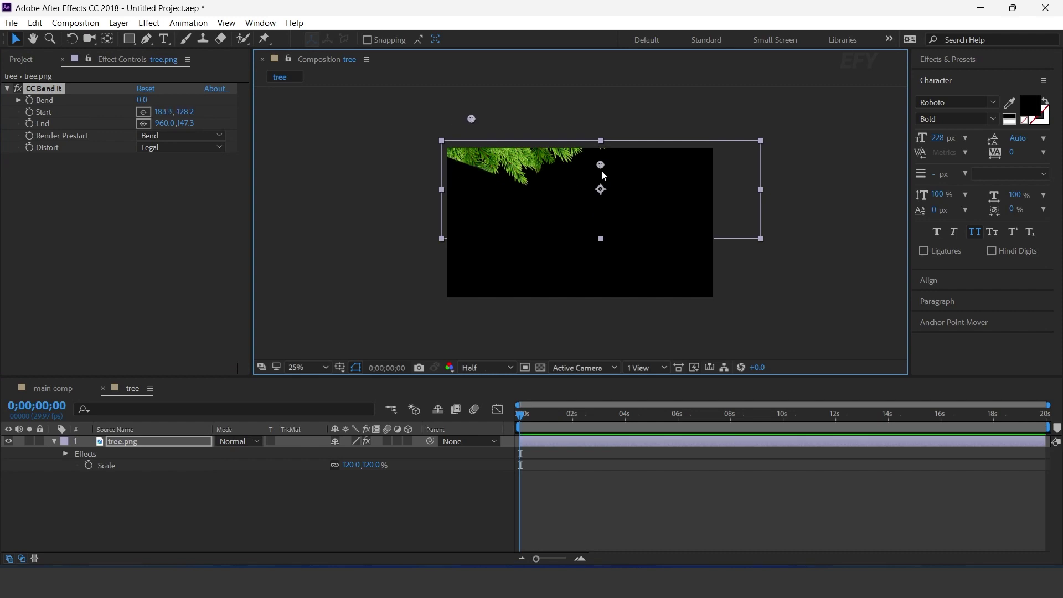
pyautogui.moveTo(602, 165); pyautogui.dragTo(730, 322)
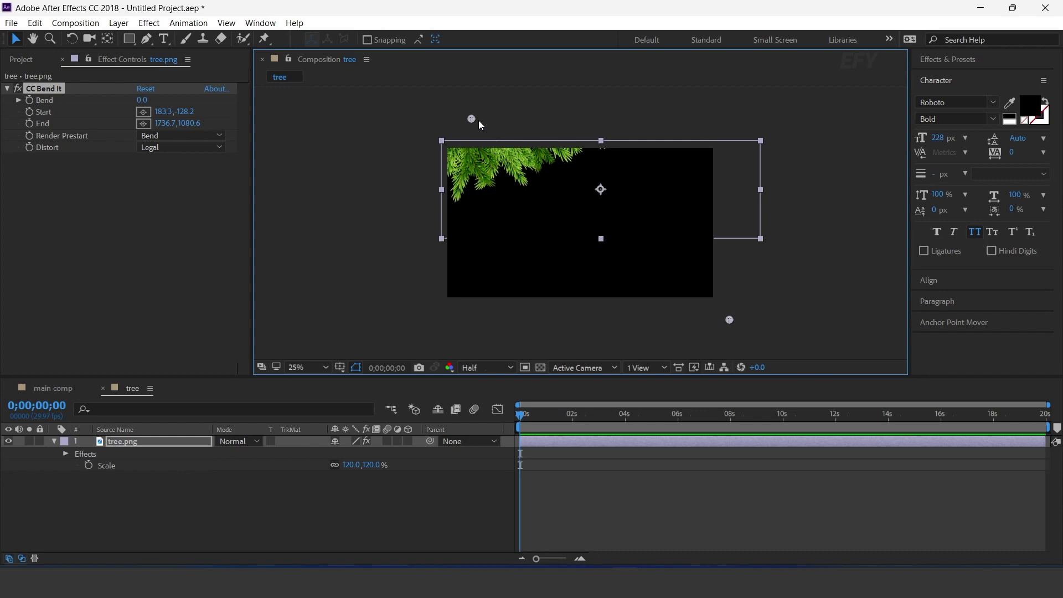
pyautogui.moveTo(472, 118); pyautogui.dragTo(441, 97)
pyautogui.click(505, 417)
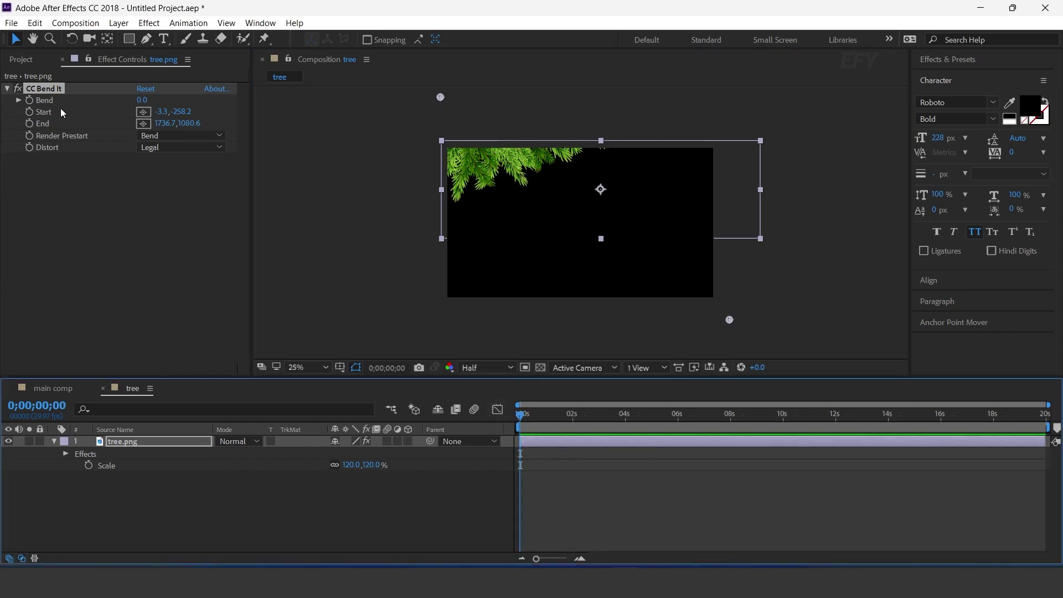
# Enable keyframing for Bend at the start of the tree composition and set its value to -5.
pyautogui.click(29, 102)
pyautogui.click(142, 100)
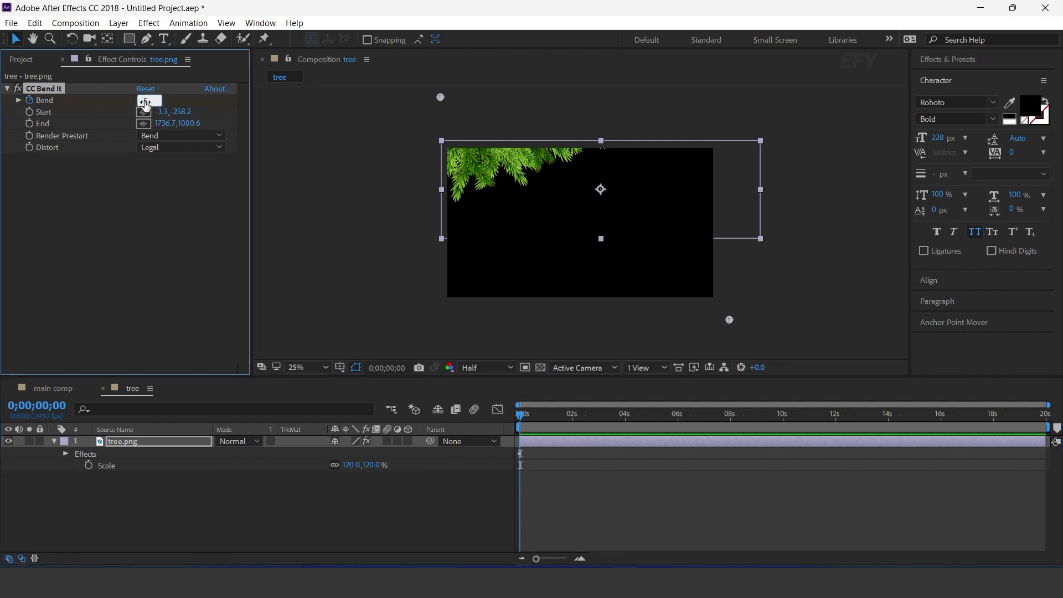
pyautogui.write('-5')
pyautogui.press('Return')
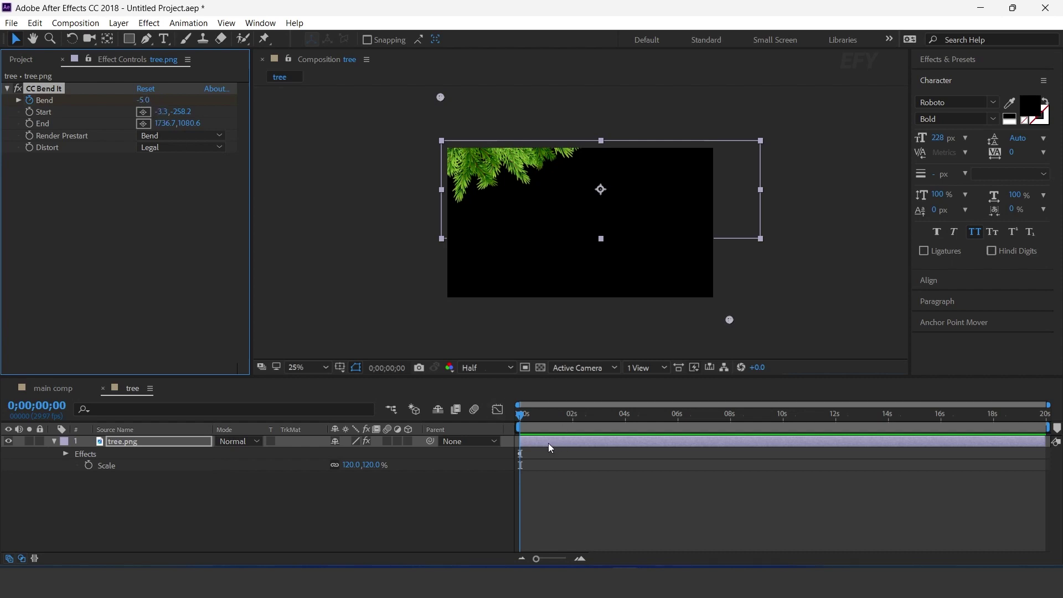
# Reveal the tree.png keyframes and add a Bend keyframe of 5 at 0;00;01;29.
pyautogui.press('u')
pyautogui.click(572, 416)
pyautogui.click(143, 100)
pyautogui.write('5')
pyautogui.press('Return')
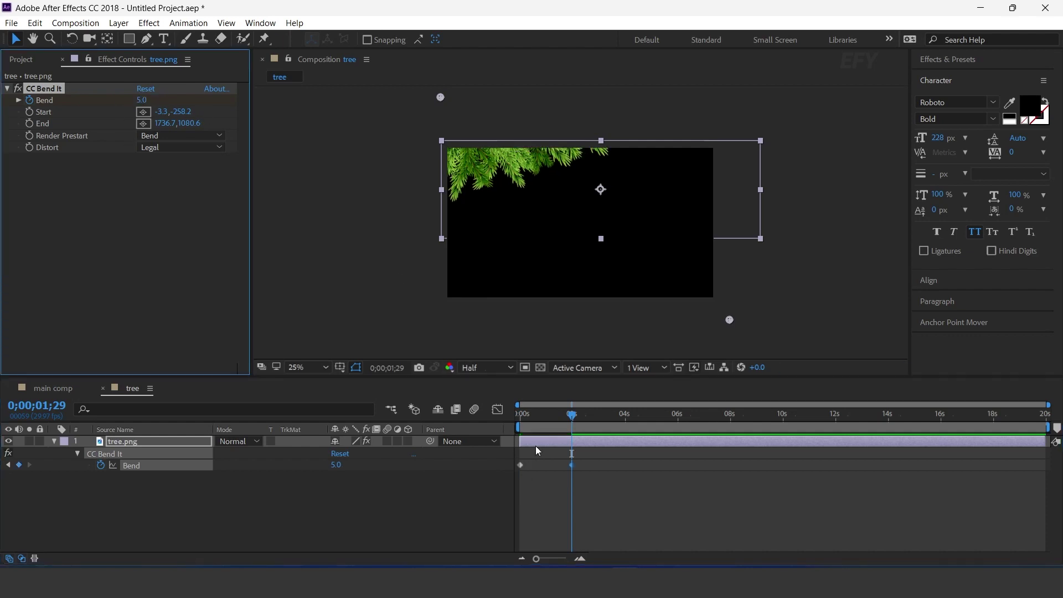
# Preview the branch bending animation from the start, and park the playhead at 0;00;03;01.
pyautogui.click(516, 415)
pyautogui.press('space')
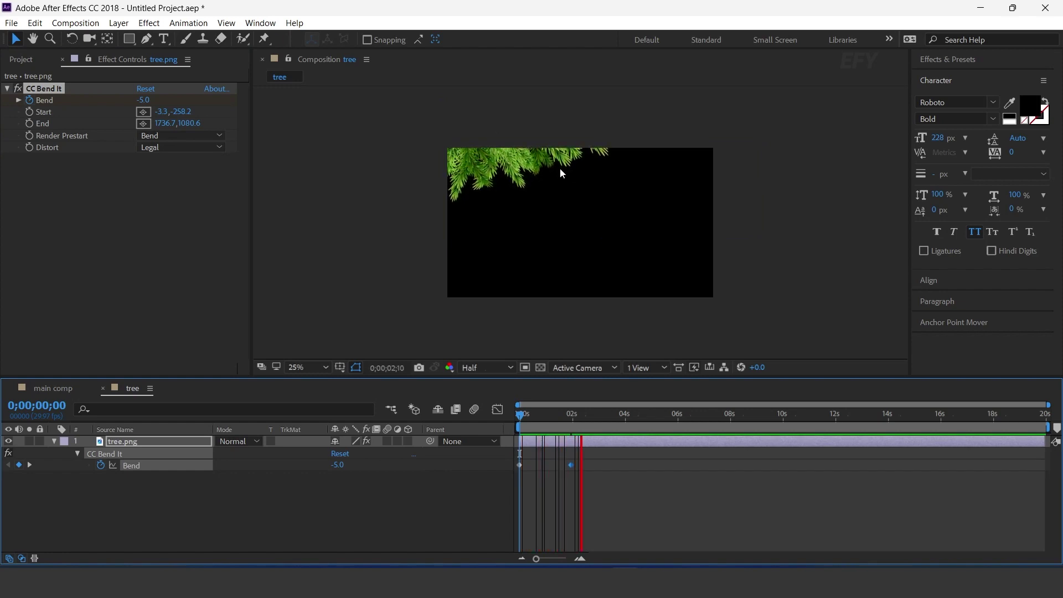
pyautogui.moveTo(544, 415); pyautogui.dragTo(600, 414)
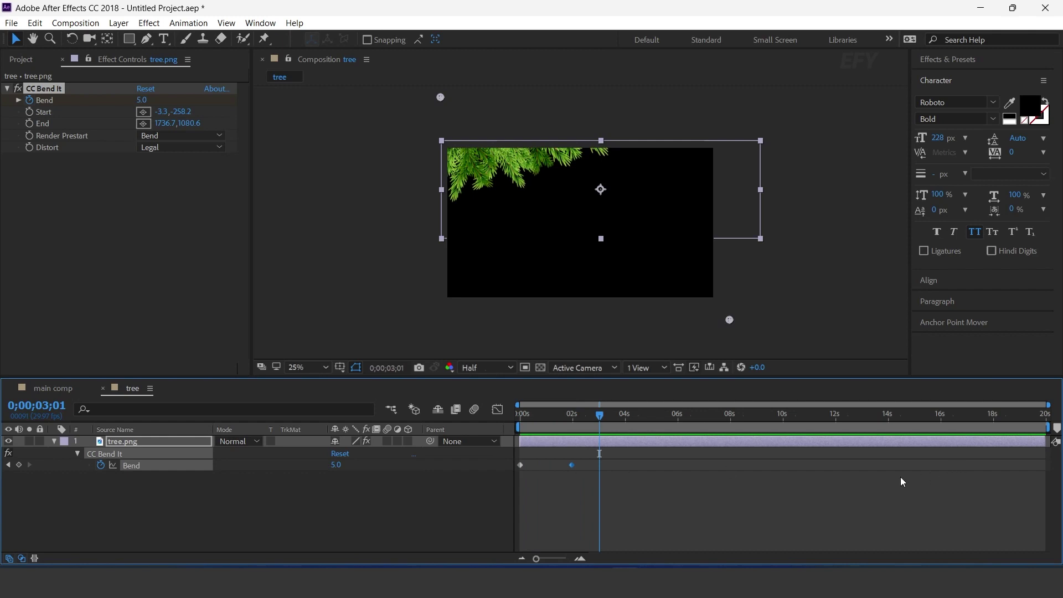
# Apply Easy Ease to both Bend keyframes of the tree.png layer.
pyautogui.click(251, 495)
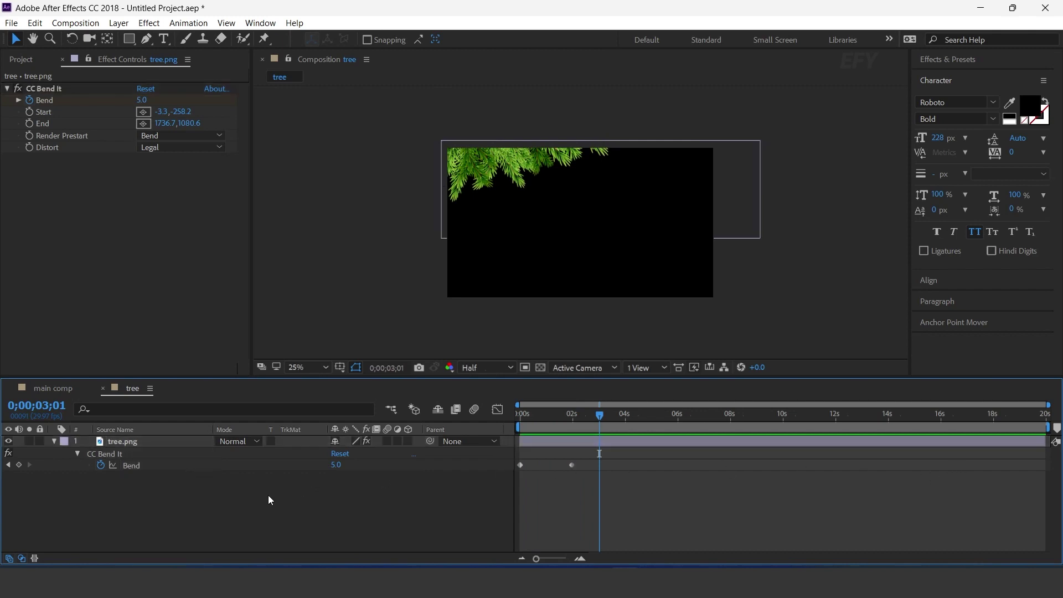
pyautogui.moveTo(592, 470); pyautogui.dragTo(475, 482)
pyautogui.rightClick(571, 467)
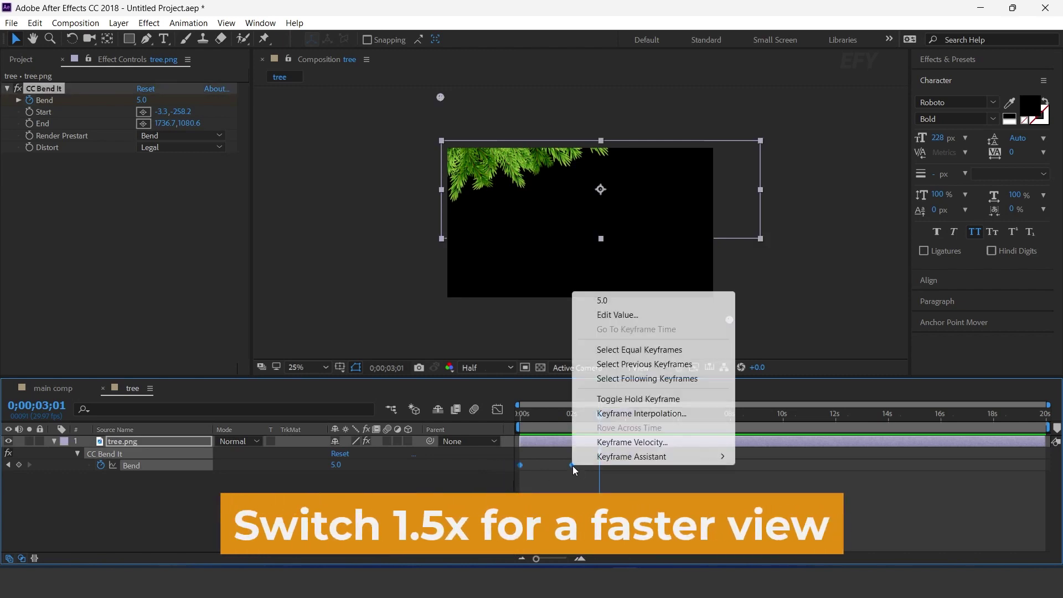
pyautogui.moveTo(636, 456)
pyautogui.click(808, 357)
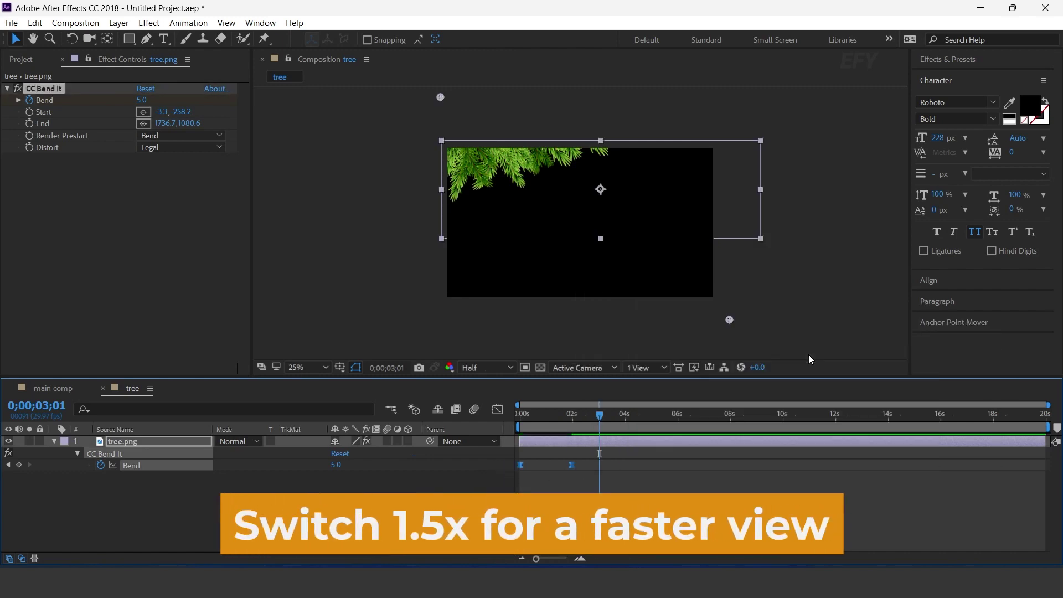
pyautogui.click(225, 497)
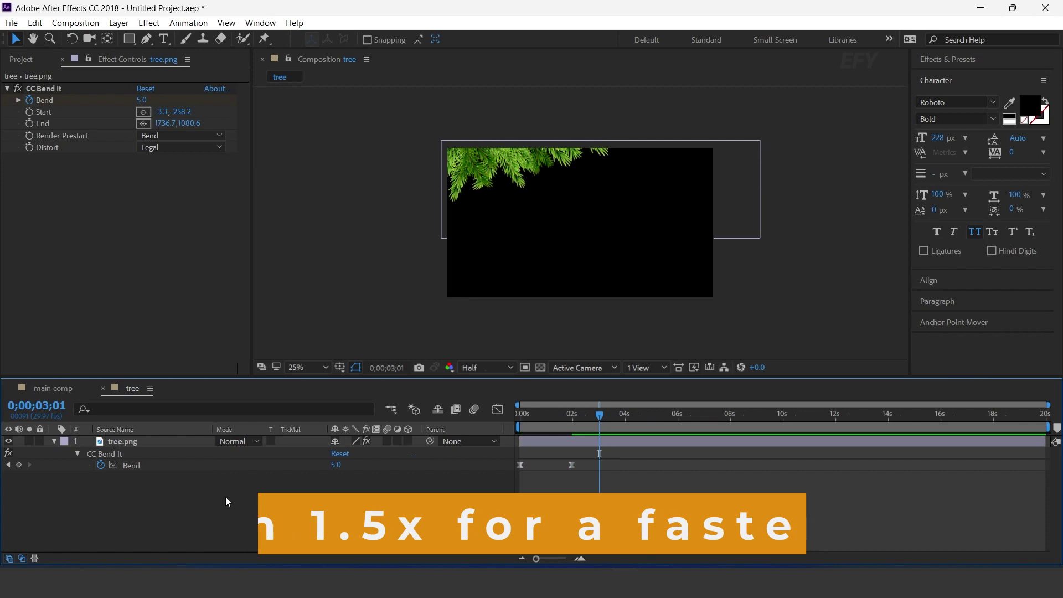
# Loop the Bend keyframes of the tree.png layer back and forth with the expression loopOut("pingpong").
pyautogui.keyDown('alt'); pyautogui.click(101, 465); pyautogui.keyUp('alt')
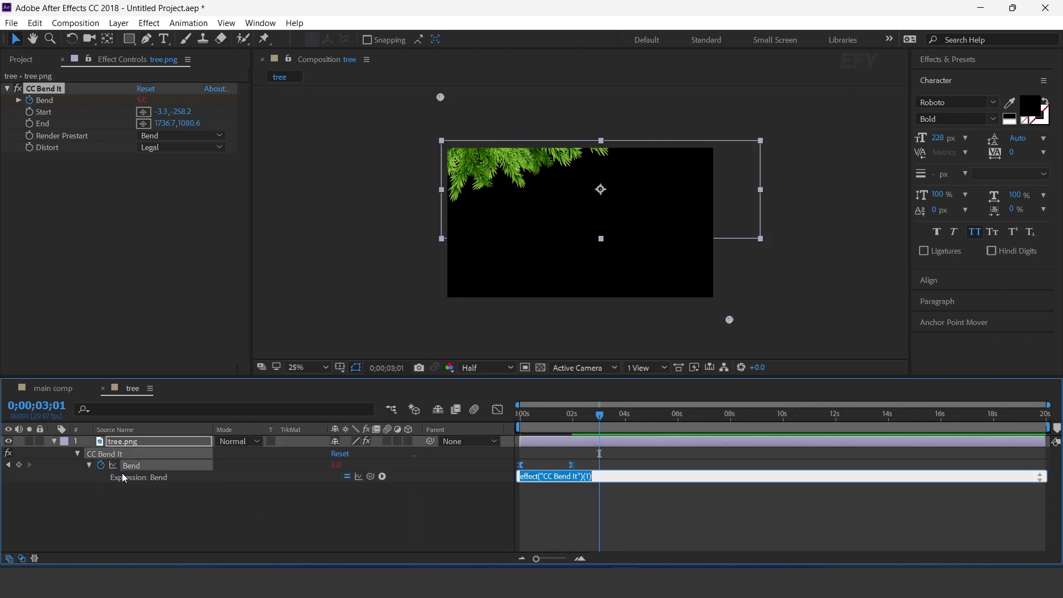
pyautogui.write('loopOut')
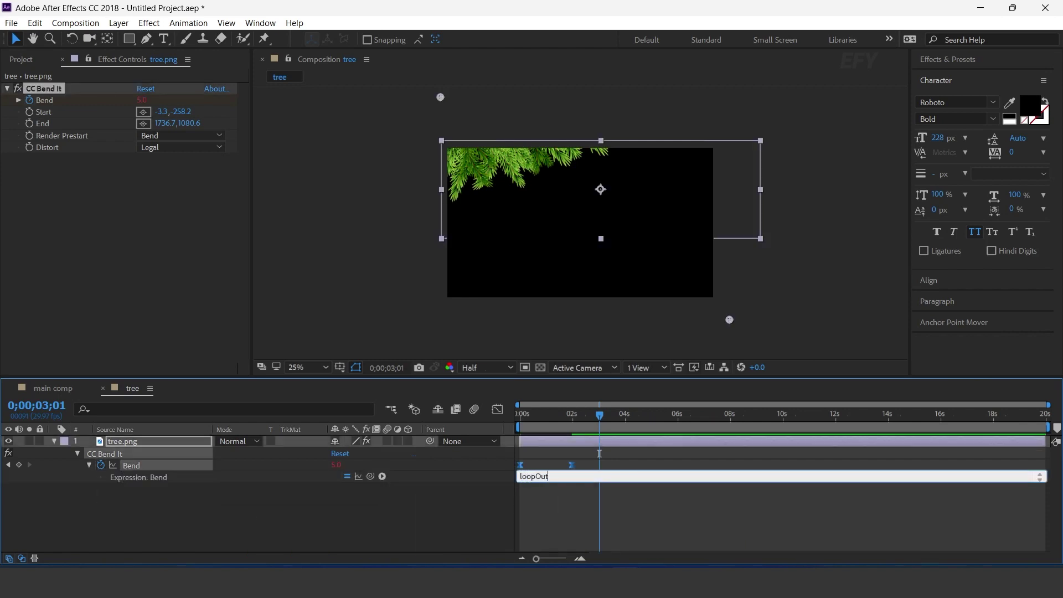
pyautogui.write('("pingpong")')
pyautogui.click(454, 514)
# Preview the looping branch sway from the start of the tree composition, and collapse the tree.png properties.
pyautogui.click(523, 413)
pyautogui.press('space')
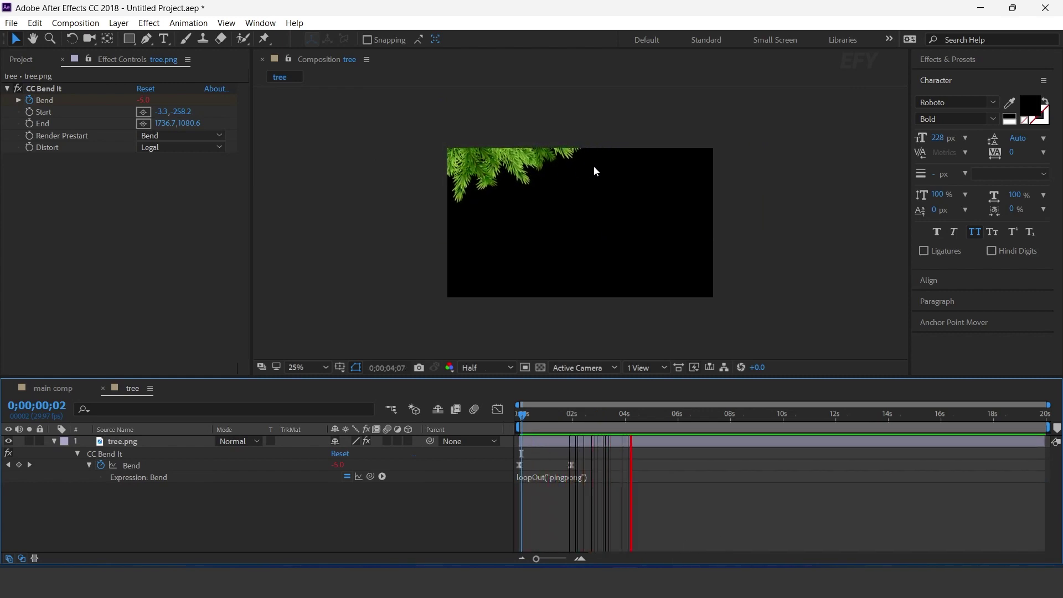
pyautogui.moveTo(659, 418); pyautogui.dragTo(633, 416)
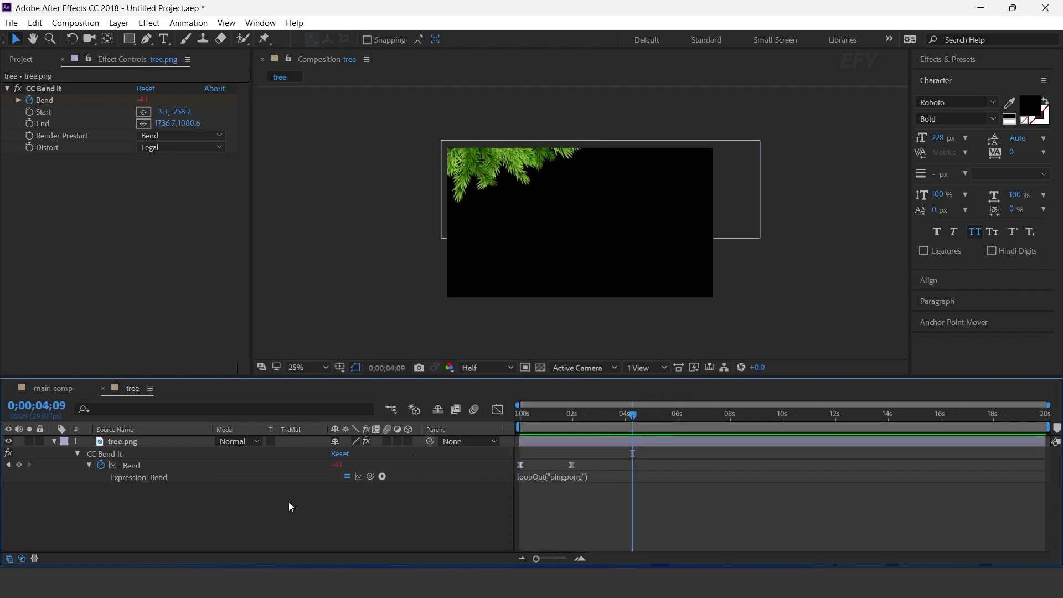
pyautogui.click(54, 441)
# Add light.png and glow.png above the tree.png layer and position both light strings over the branches.
pyautogui.click(18, 59)
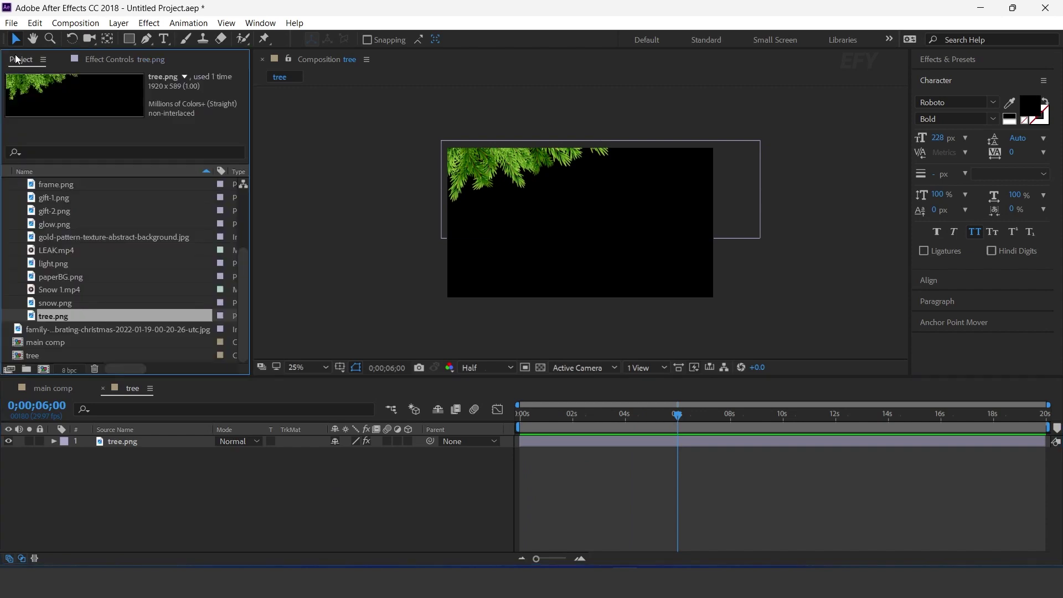
pyautogui.click(52, 264)
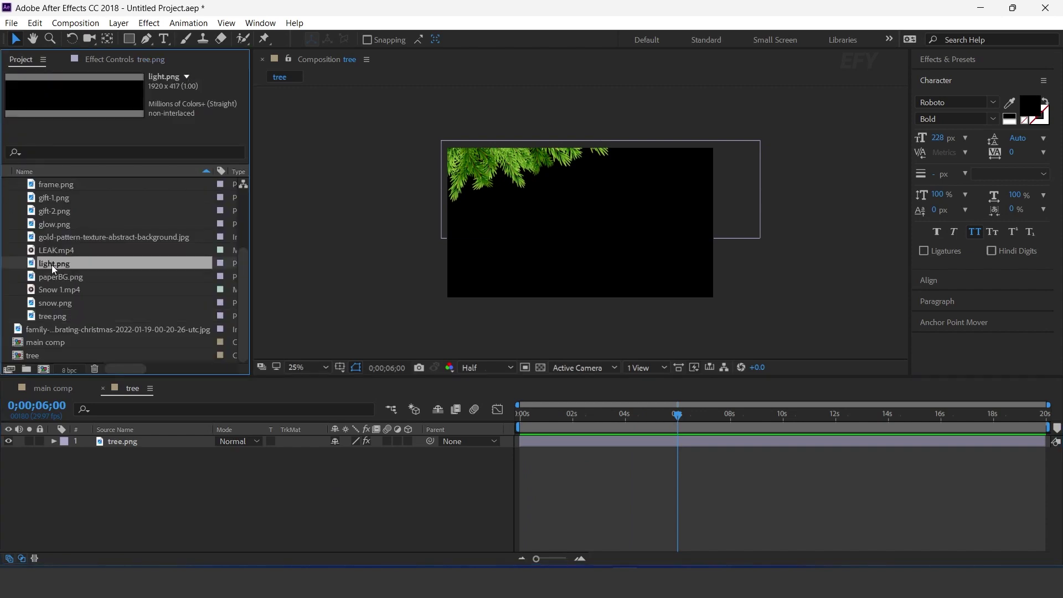
pyautogui.moveTo(32, 264); pyautogui.dragTo(155, 440)
pyautogui.moveTo(553, 224); pyautogui.dragTo(548, 174)
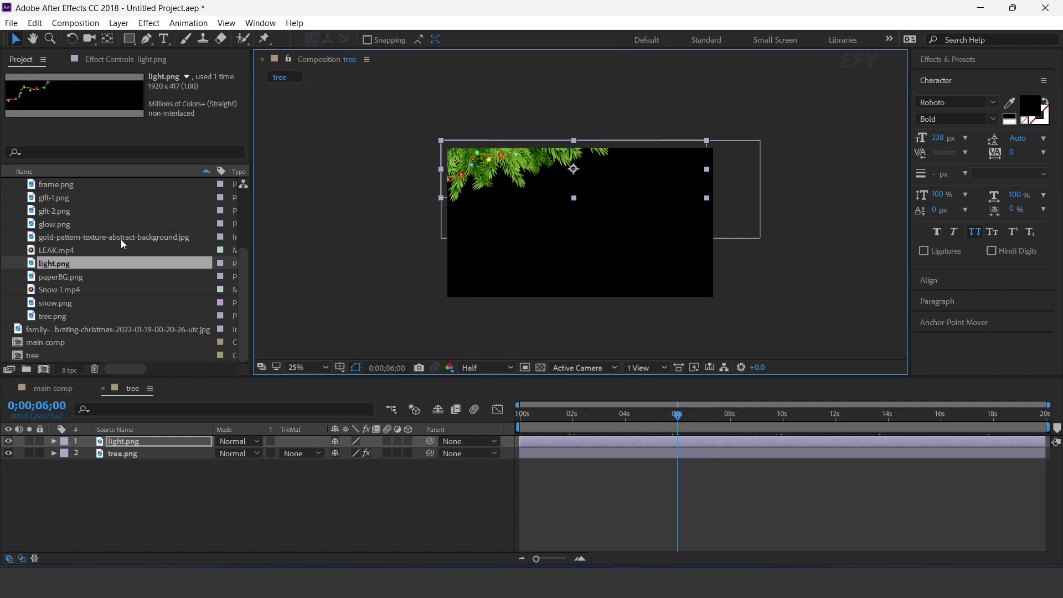
pyautogui.moveTo(67, 225); pyautogui.dragTo(144, 437)
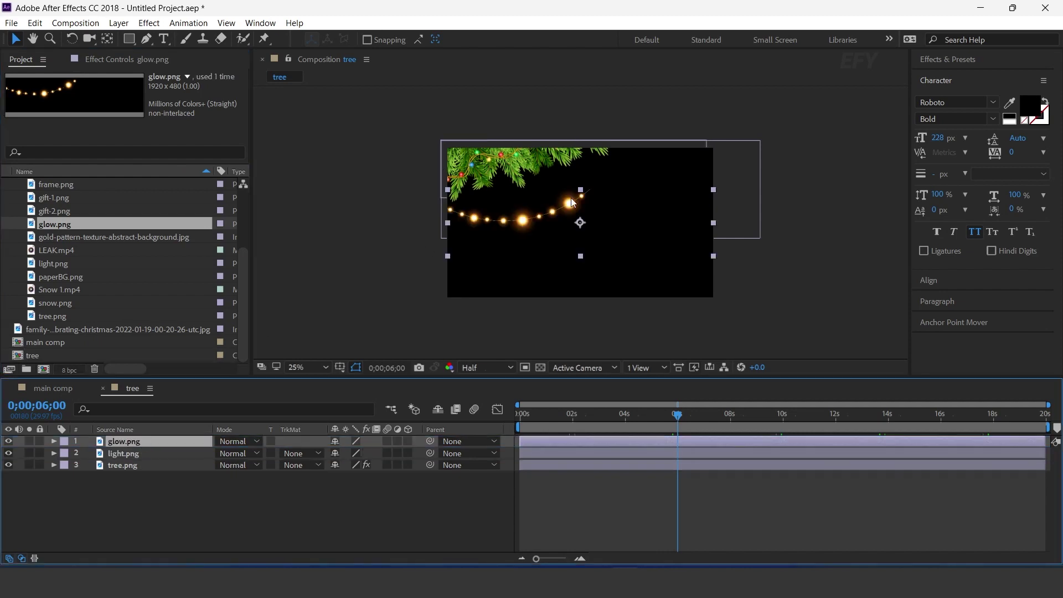
pyautogui.moveTo(530, 223); pyautogui.dragTo(505, 170)
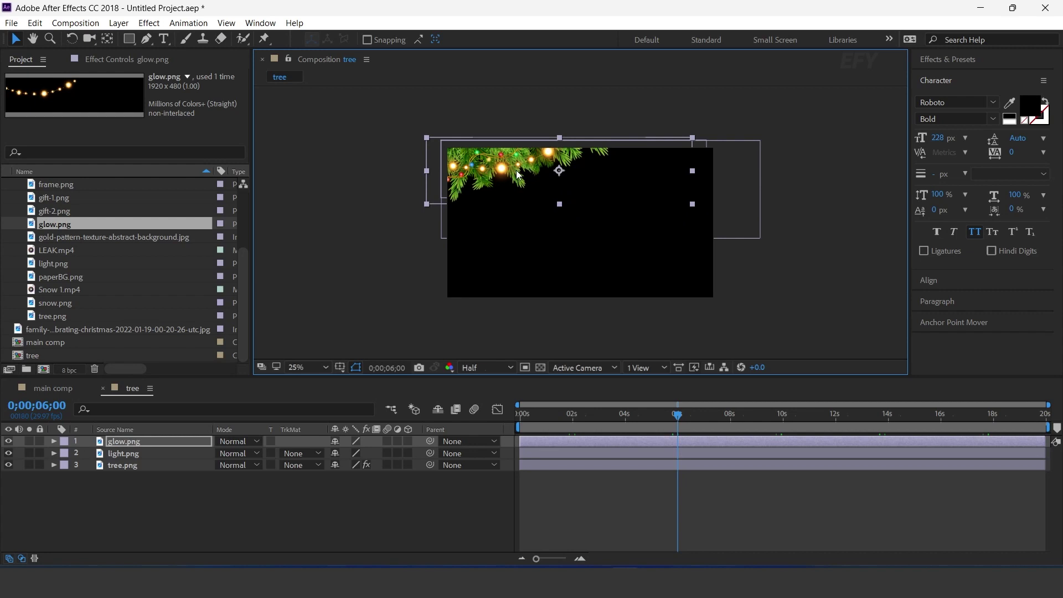
# Add the expression wiggle(5,30) to the Opacity of the glow.png layer.
pyautogui.click(113, 442)
pyautogui.press('t')
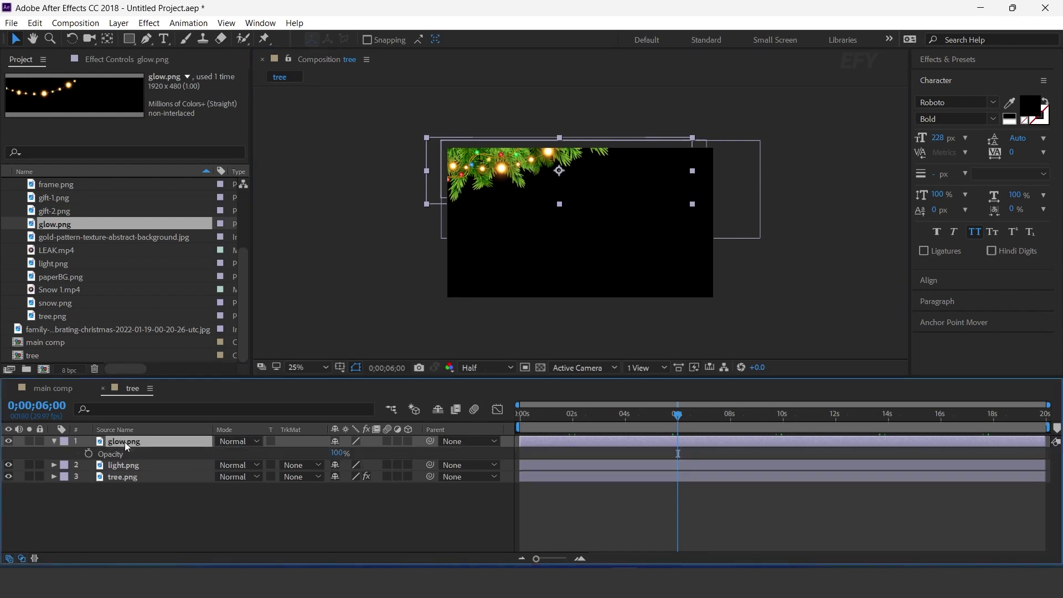
pyautogui.keyDown('alt'); pyautogui.click(89, 453); pyautogui.keyUp('alt')
pyautogui.write('wiggle')
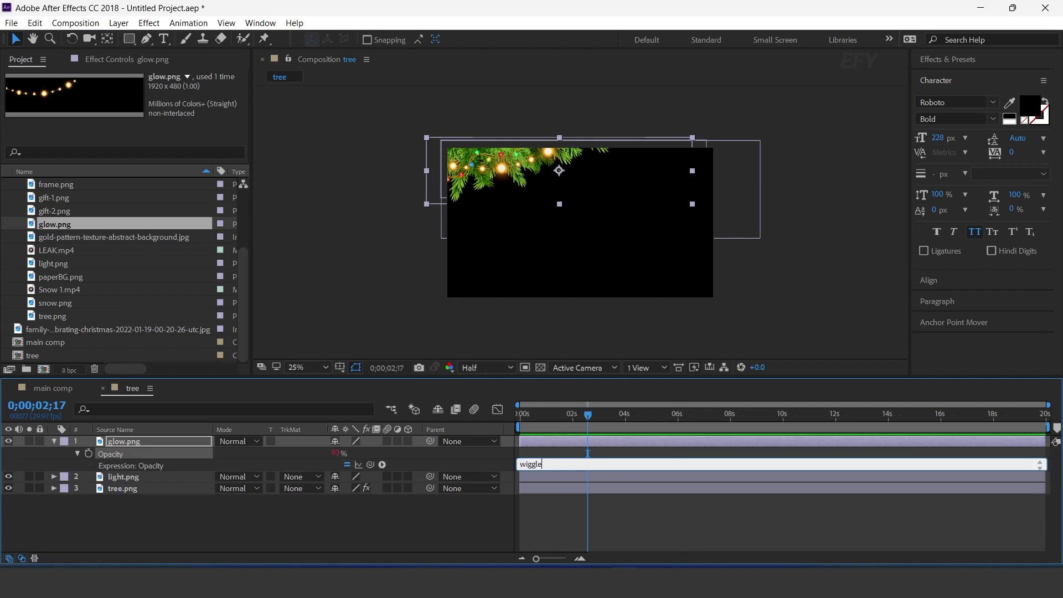
pyautogui.write('(5,30')
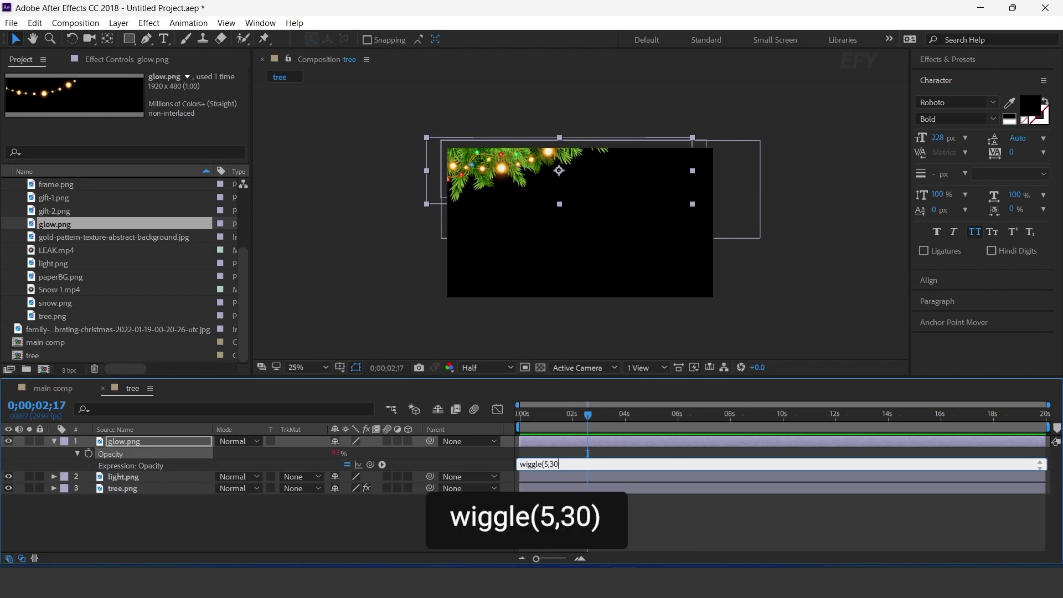
pyautogui.press('KP_Enter')
# Preview the flickering glow from near the start of the composition, and collapse the glow.png properties.
pyautogui.click(529, 410)
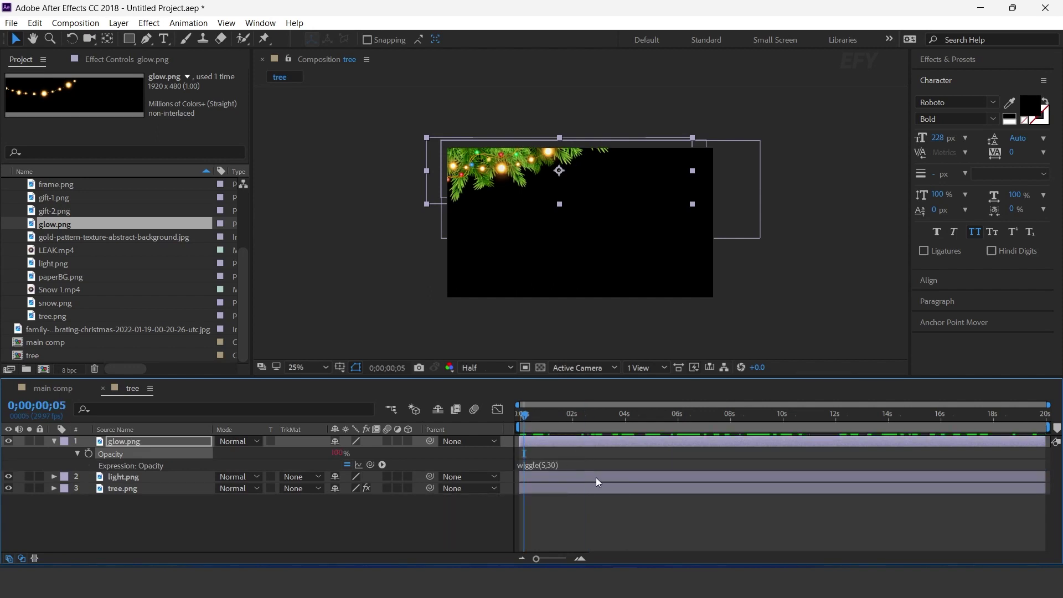
pyautogui.click(634, 513)
pyautogui.press('space')
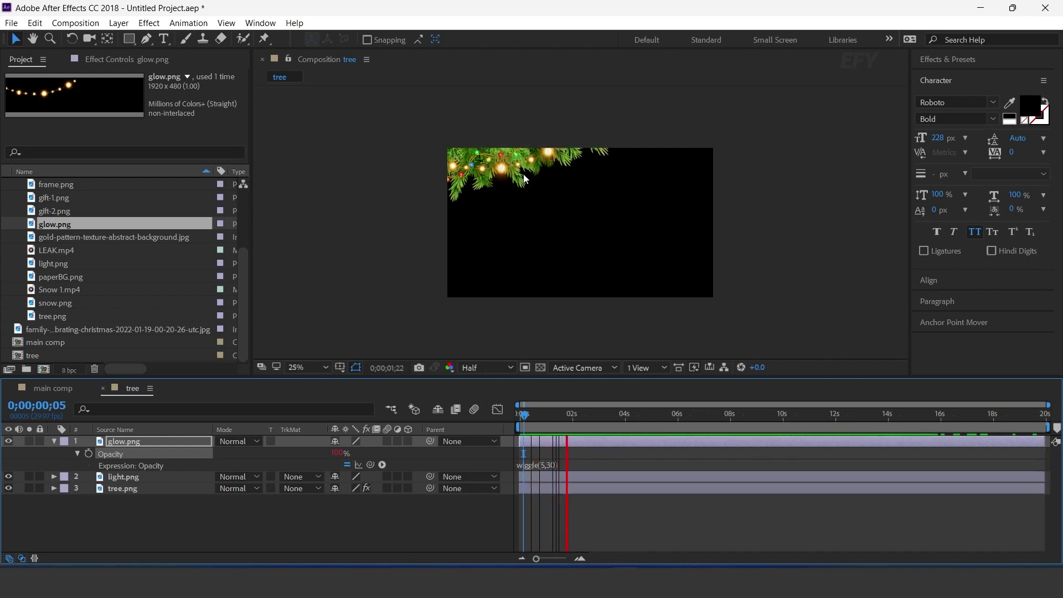
pyautogui.press('space')
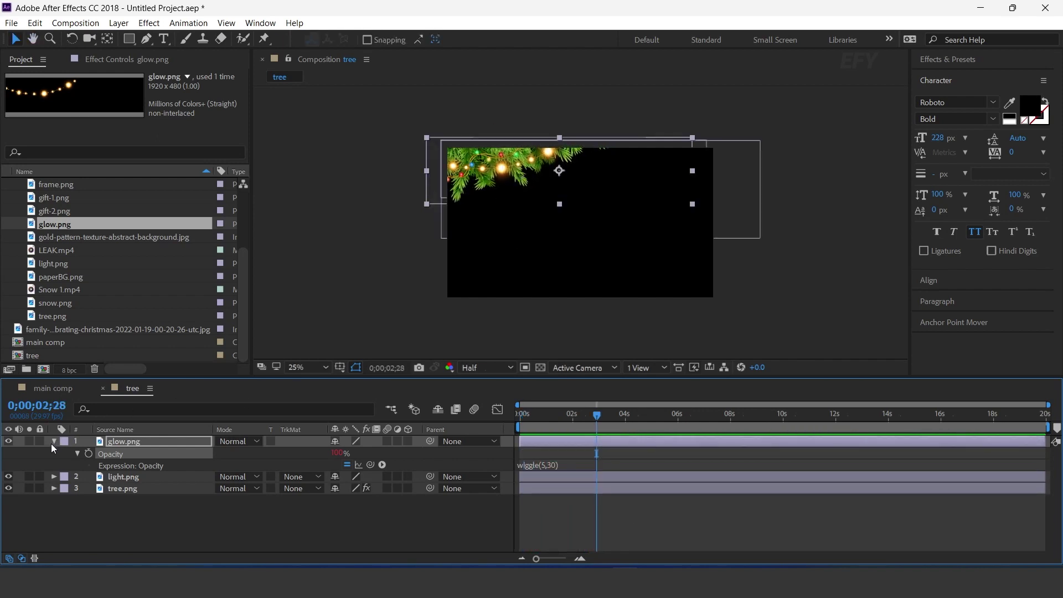
pyautogui.click(53, 441)
# Add gift-1.png to the tree composition over the branches, with its layer directly beneath glow.png.
pyautogui.scroll(3, 91, 249)
pyautogui.click(52, 241)
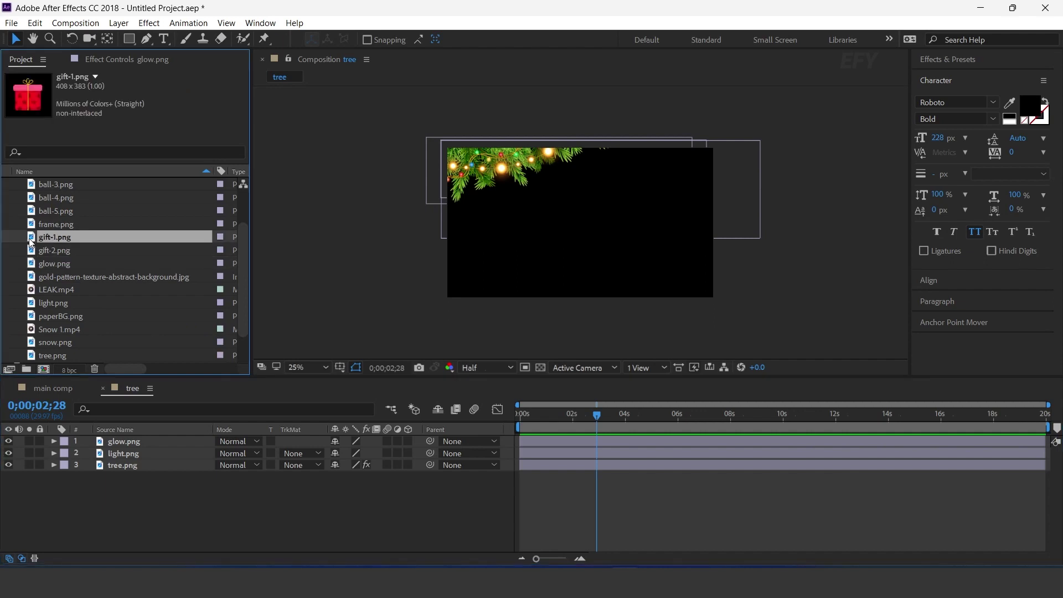
pyautogui.moveTo(31, 242); pyautogui.dragTo(519, 173)
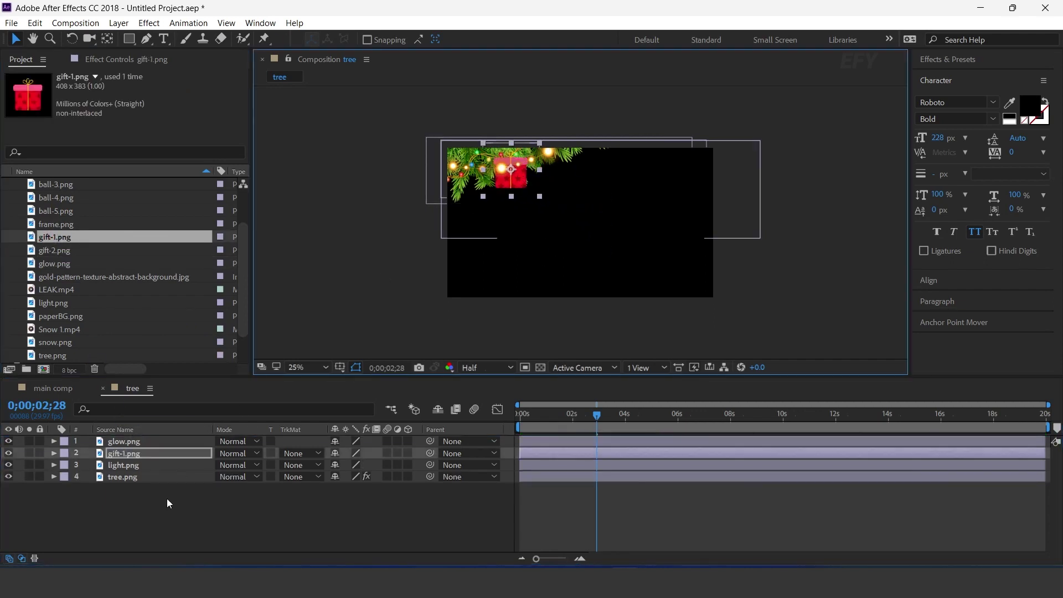
# Rotate the gift-1.png layer to 137° and scale it down to 59%.
pyautogui.press('r')
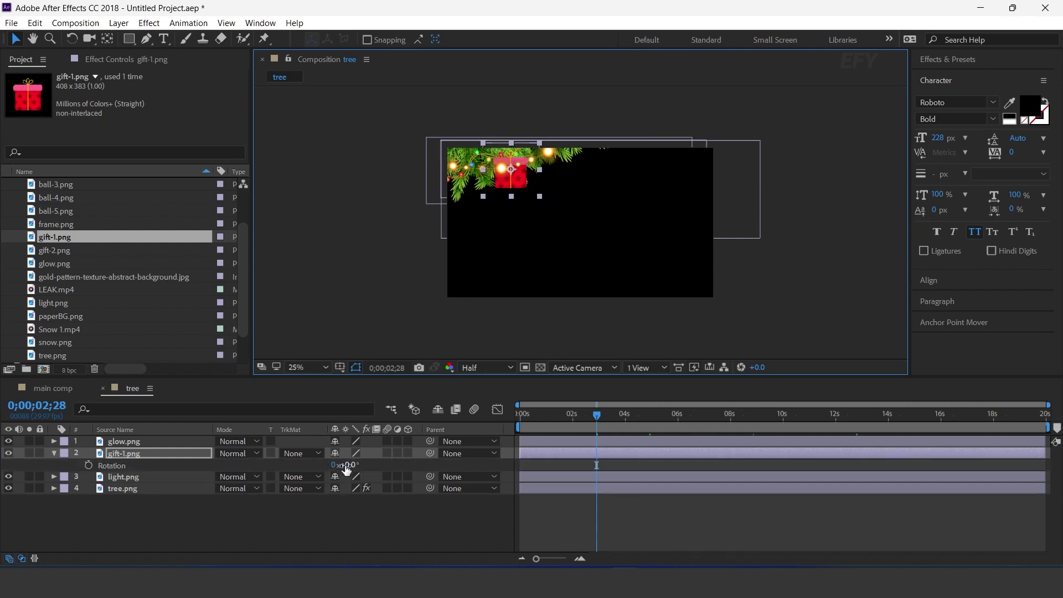
pyautogui.moveTo(378, 467); pyautogui.dragTo(450, 467)
pyautogui.press('s')
pyautogui.moveTo(372, 465); pyautogui.dragTo(352, 467)
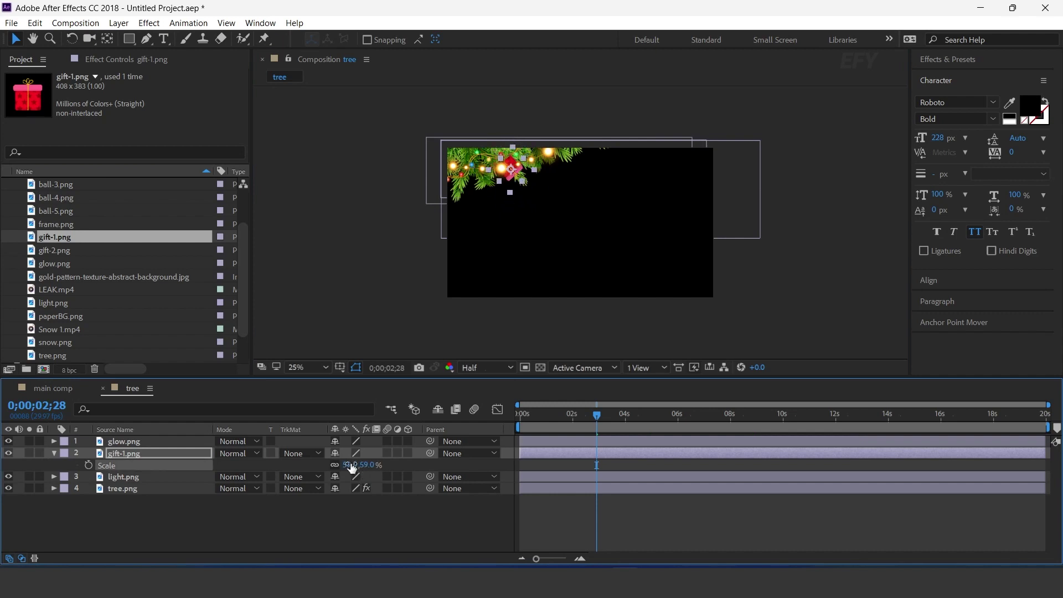
# Move the gift closer to the frame's upper-left corner and reorder its layer between light.png and tree.png.
pyautogui.press('.')
pyautogui.moveTo(554, 167); pyautogui.dragTo(598, 258)
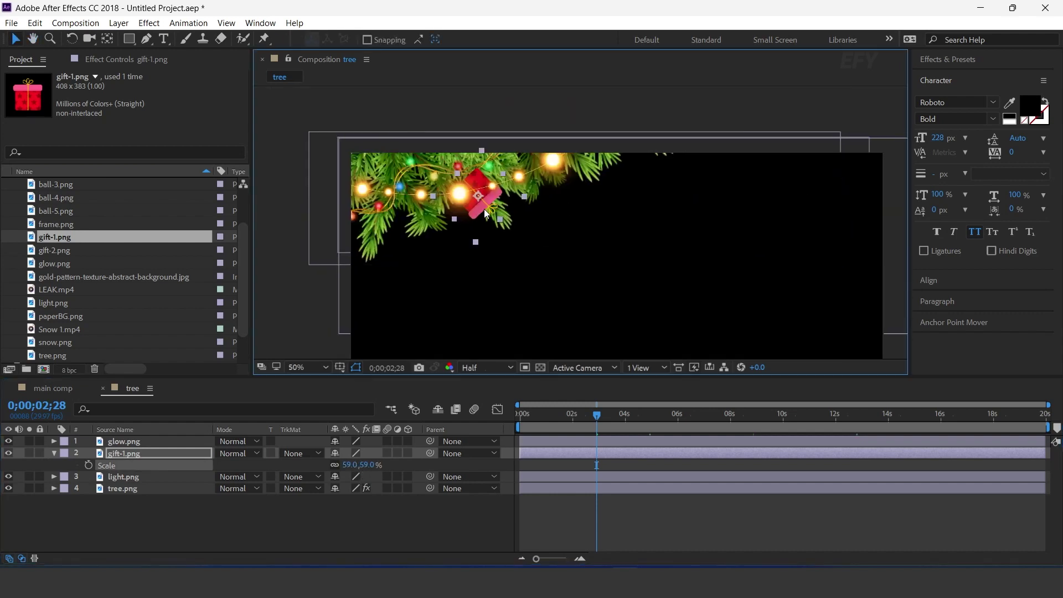
pyautogui.moveTo(472, 200); pyautogui.dragTo(411, 182)
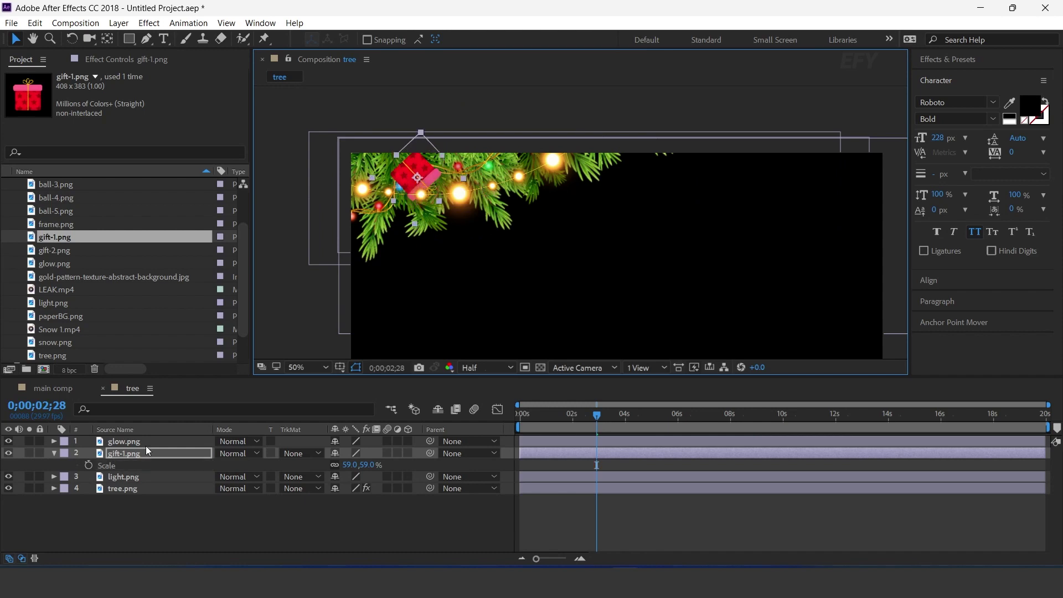
pyautogui.moveTo(121, 455); pyautogui.dragTo(125, 480)
pyautogui.moveTo(417, 175); pyautogui.dragTo(422, 182)
pyautogui.click(500, 477)
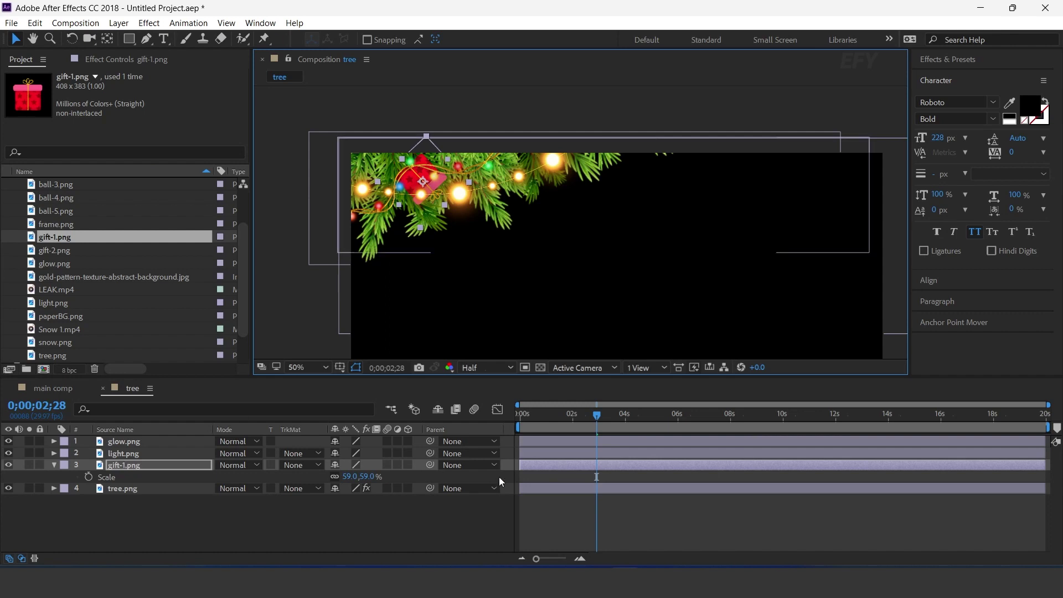
pyautogui.press(',')
pyautogui.press('.')
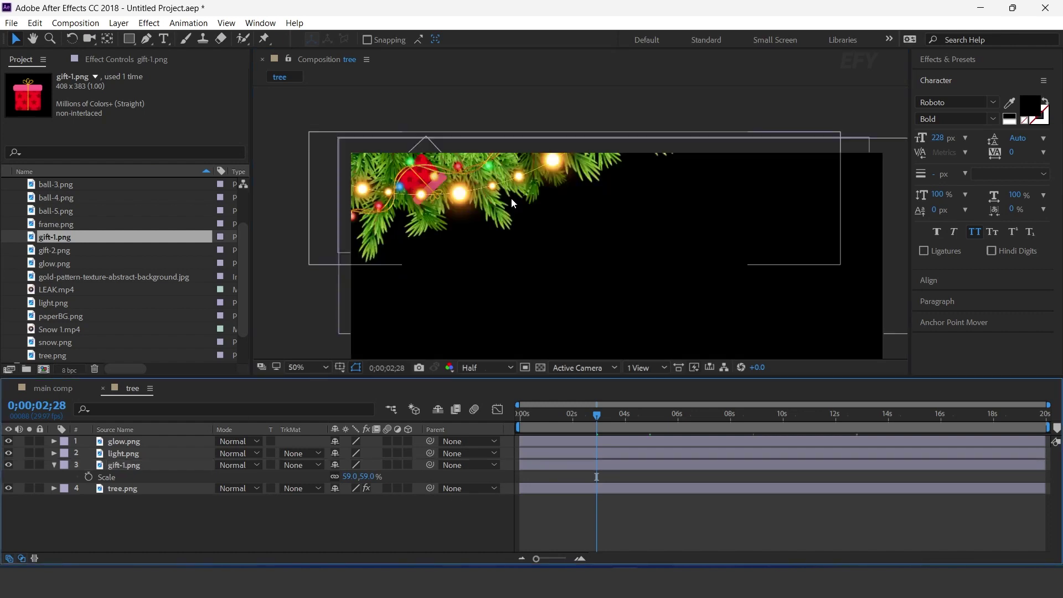
# Add the expression wiggle(2,5) to the Rotation of the gift-1.png layer.
pyautogui.click(133, 466)
pyautogui.press('w')
pyautogui.press('r')
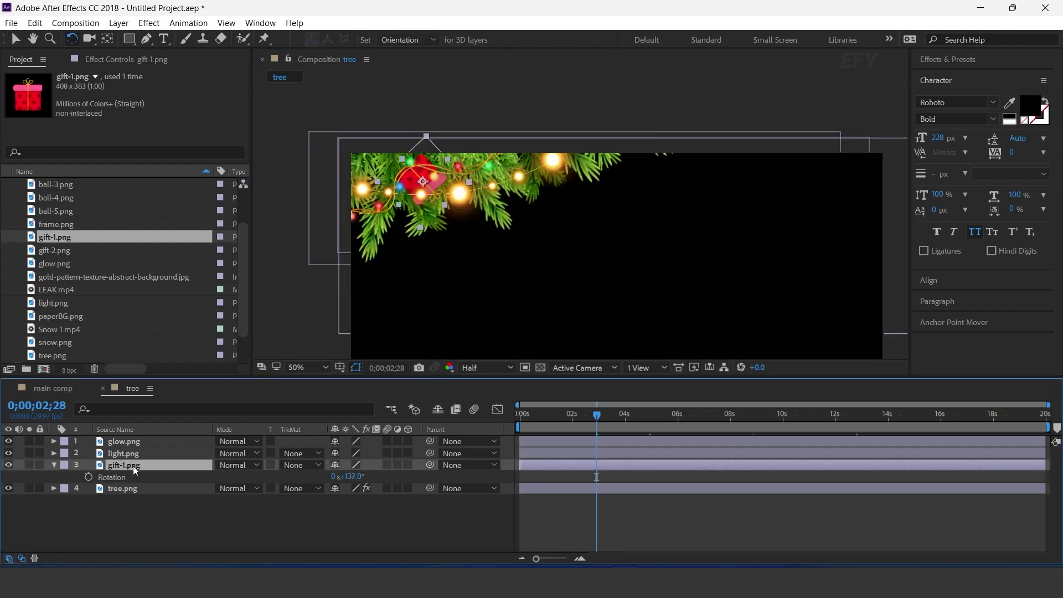
pyautogui.keyDown('alt'); pyautogui.click(88, 477); pyautogui.keyUp('alt')
pyautogui.write('wiggle(')
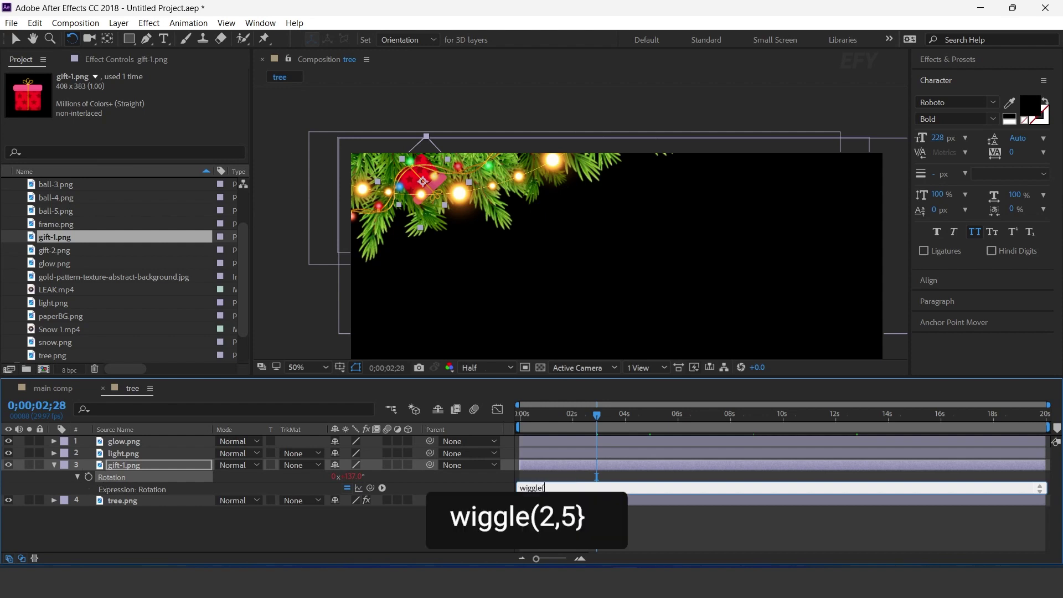
pyautogui.write('2,5)')
pyautogui.press('KP_Enter')
# Preview the gift's wiggle, collapse its layer properties, and return to the Selection tool.
pyautogui.press('space')
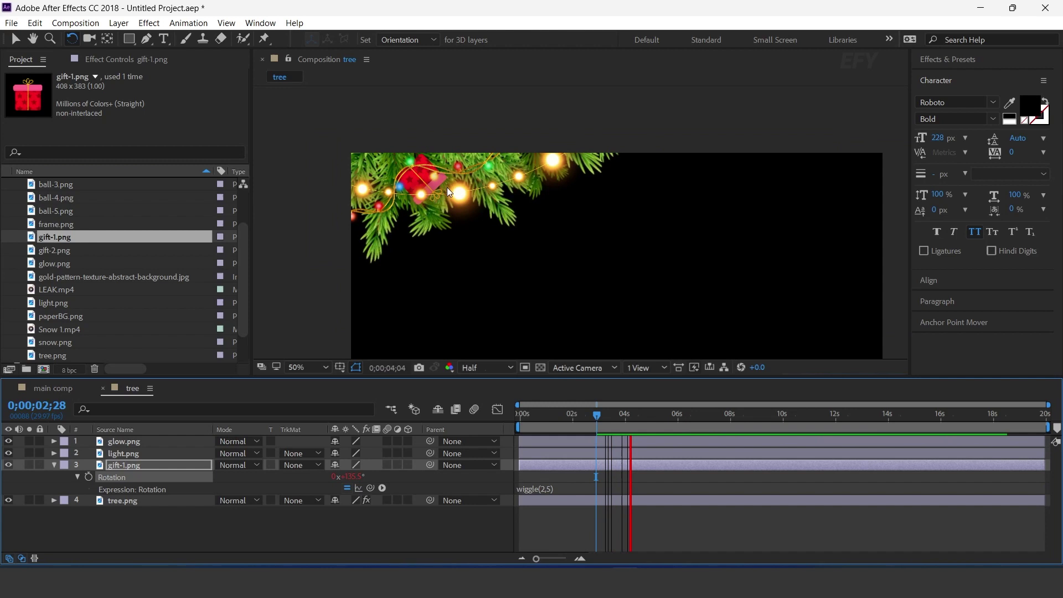
pyautogui.press('space')
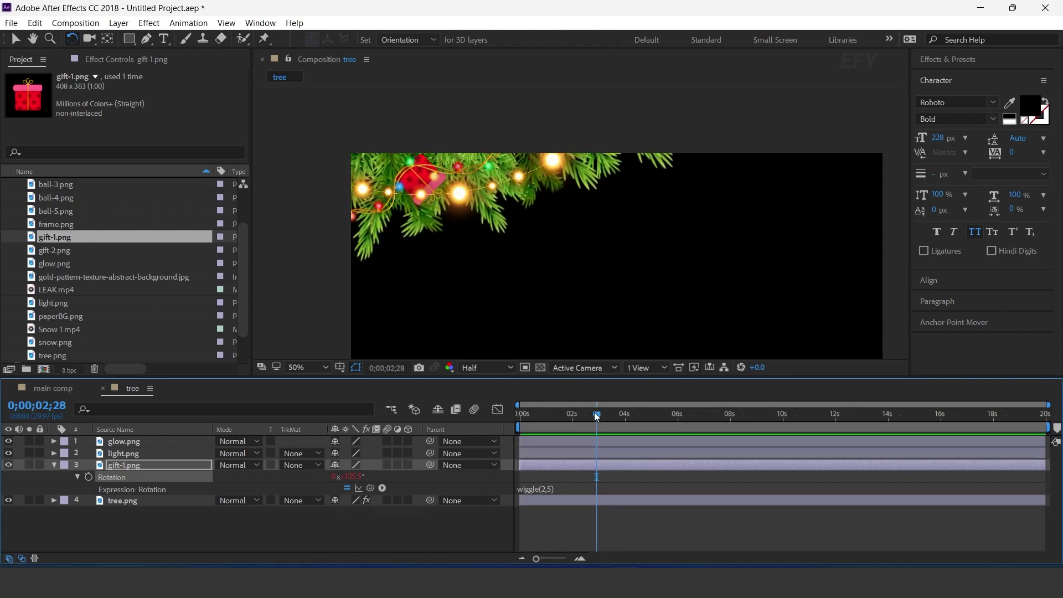
pyautogui.click(53, 464)
pyautogui.click(161, 517)
pyautogui.press('v')
pyautogui.press(',')
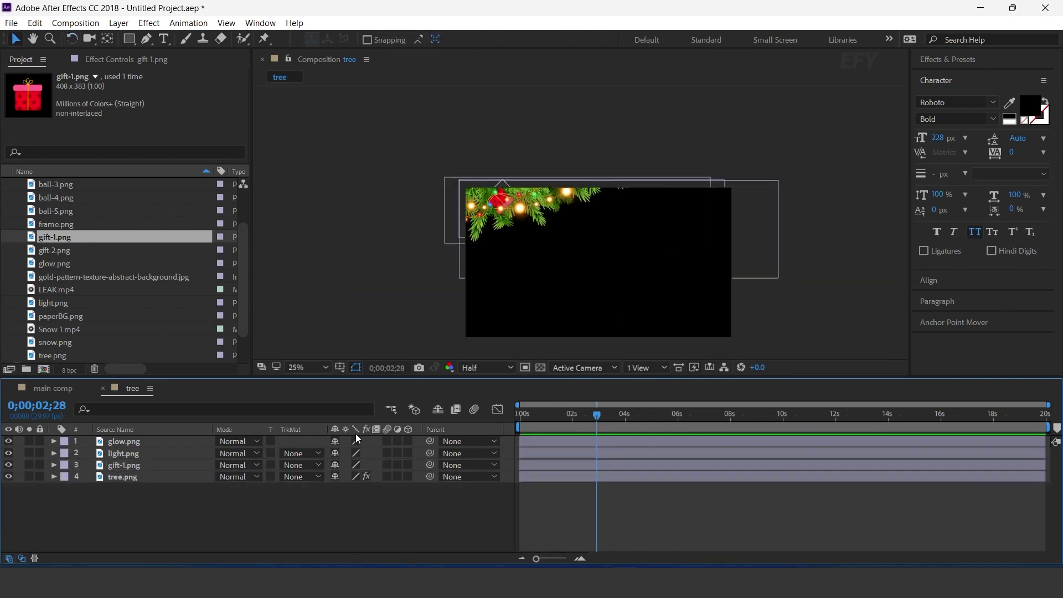
# Duplicate the glow, light, gift-1 and tree layers and group the four copies at the top of the layer stack.
pyautogui.click(125, 477)
pyautogui.keyDown('shift'); pyautogui.click(122, 443); pyautogui.keyUp('shift')
pyautogui.hotkey('ctrl', 'd')
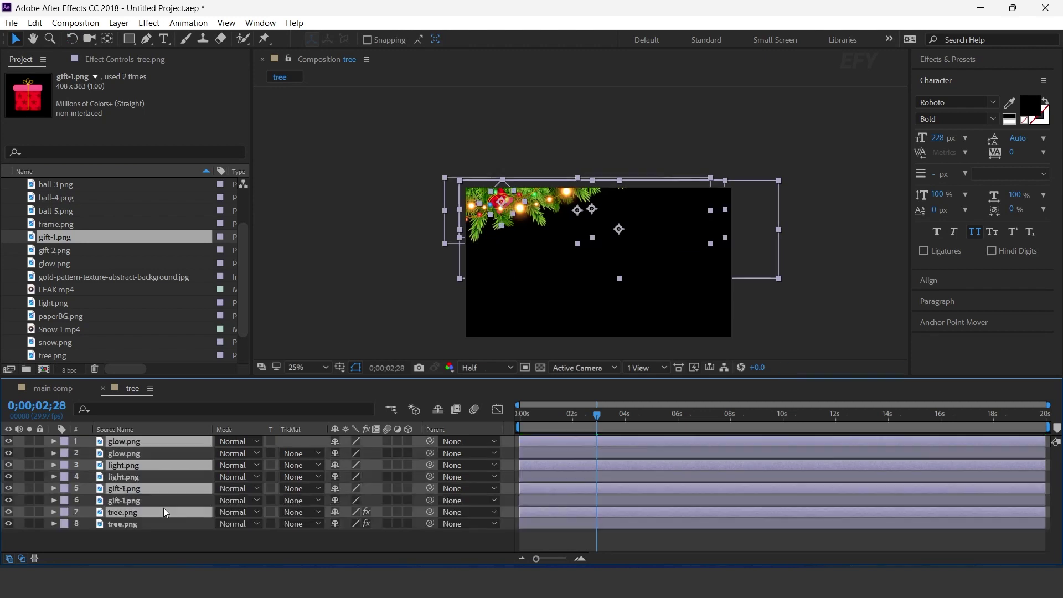
pyautogui.moveTo(128, 464); pyautogui.dragTo(130, 450)
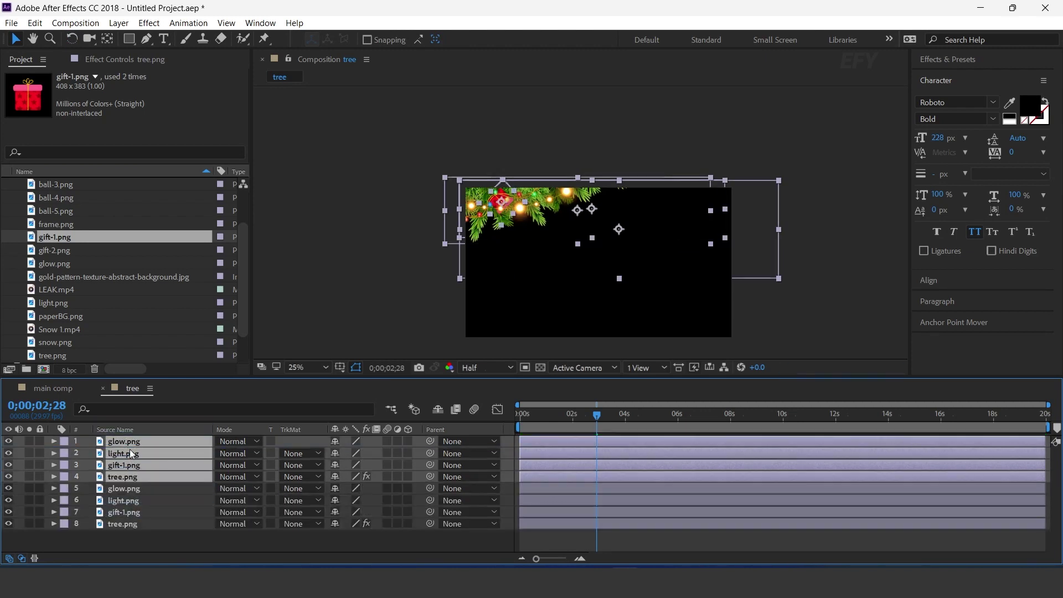
# Create a null object and parent the four duplicated glow, light, gift-1 and tree layers to it.
pyautogui.rightClick(507, 444)
pyautogui.moveTo(554, 295)
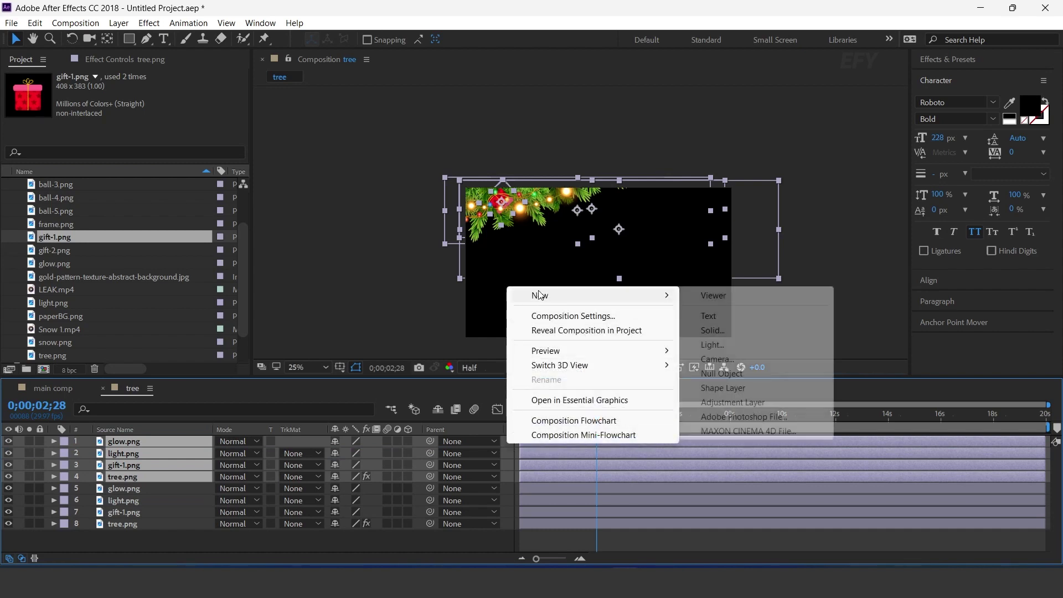
pyautogui.click(734, 373)
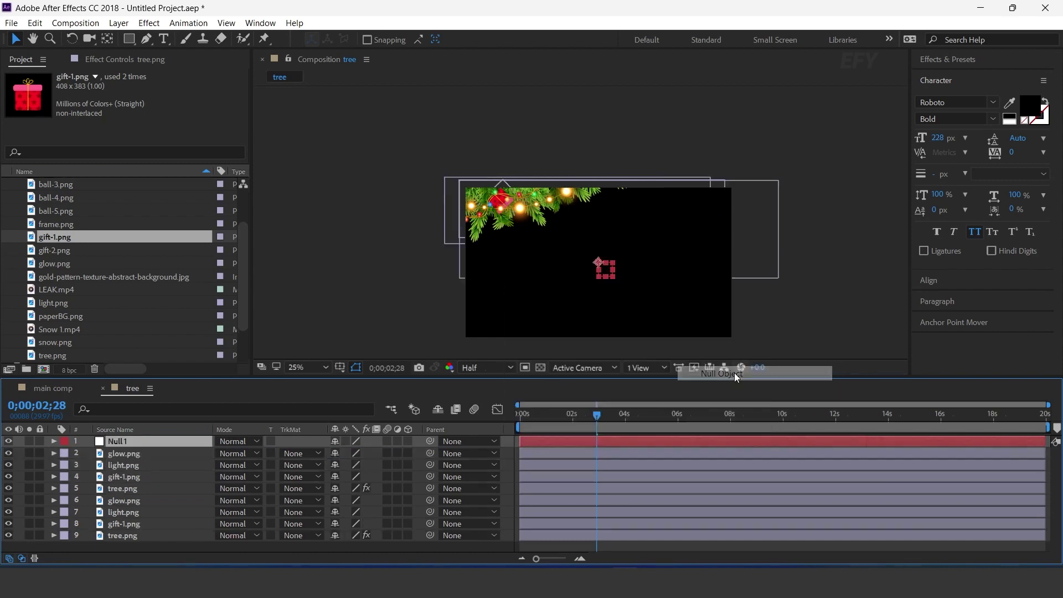
pyautogui.click(122, 455)
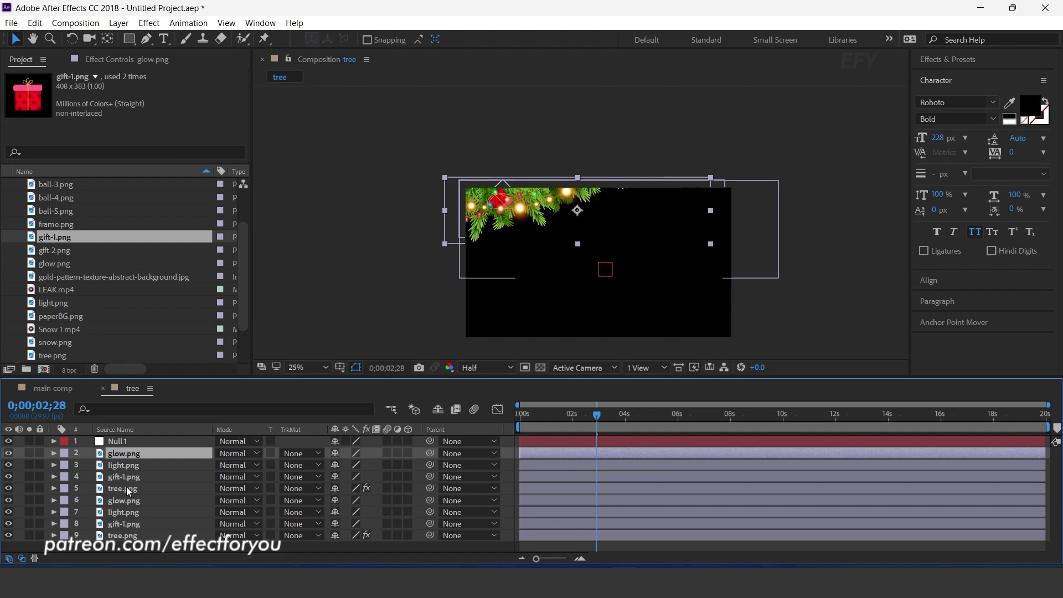
pyautogui.keyDown('shift'); pyautogui.click(127, 488); pyautogui.keyUp('shift')
pyautogui.moveTo(431, 452); pyautogui.dragTo(135, 441)
# Set the Rotation of the Null 1 layer to -180° to flip the duplicated branch to the opposite corner.
pyautogui.click(135, 441)
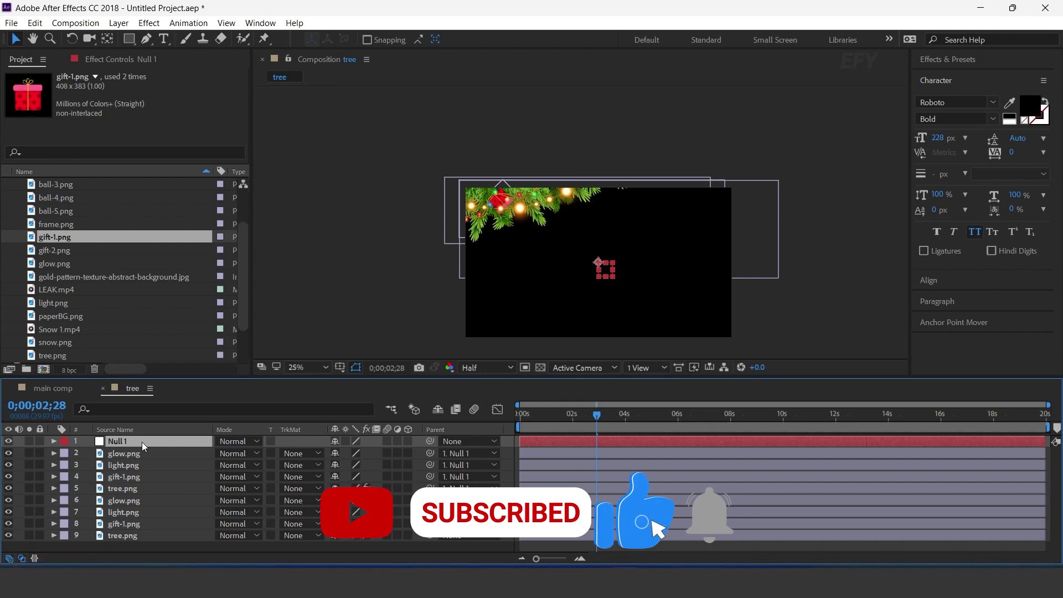
pyautogui.press('r')
pyautogui.click(352, 455)
pyautogui.write('-180')
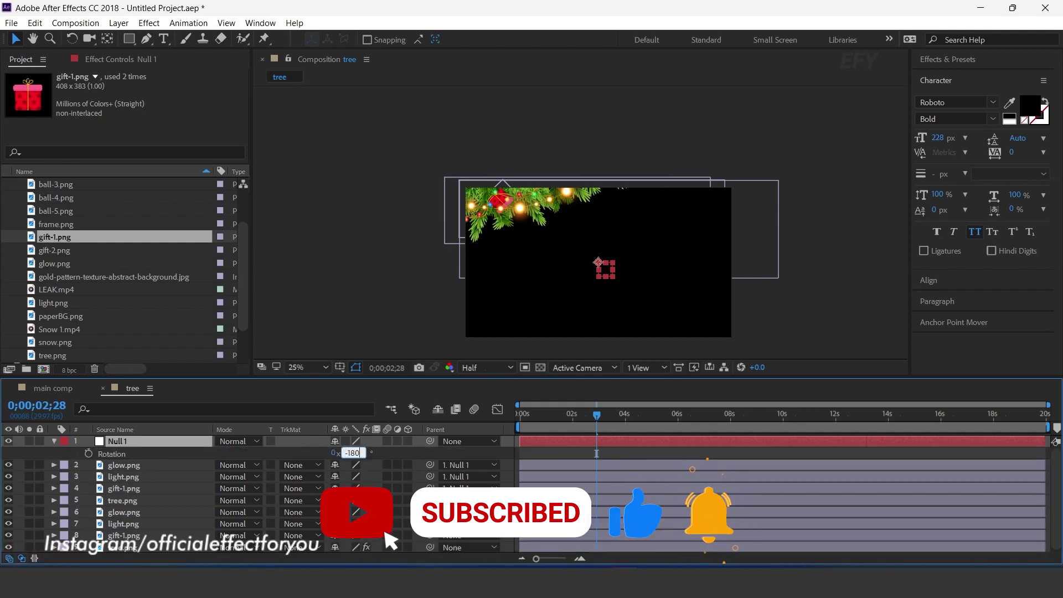
pyautogui.press('Return')
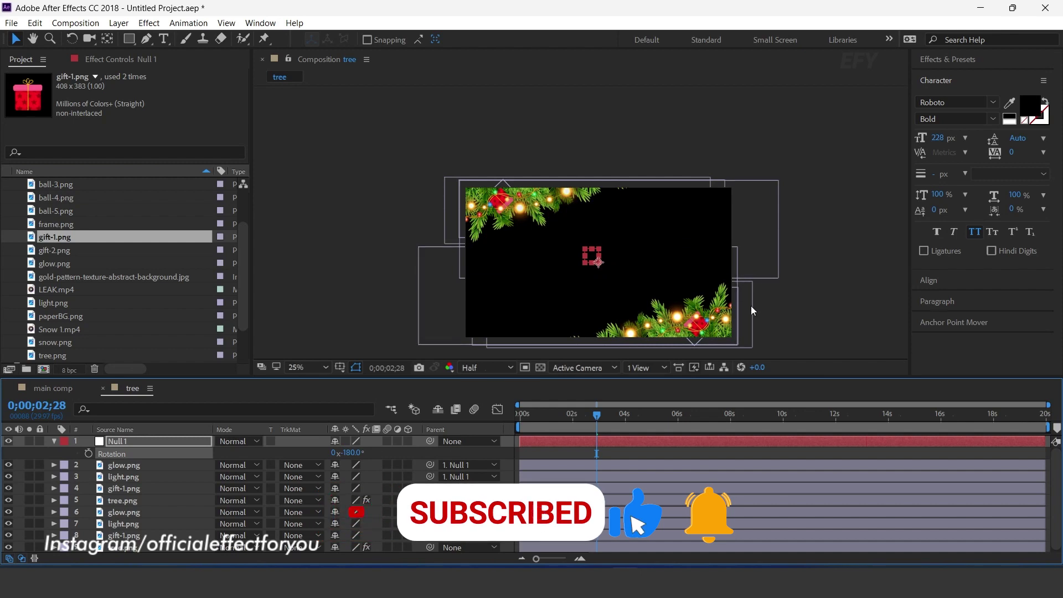
# Preview the animation of both branches from near the start and collapse the Null 1 properties.
pyautogui.scroll(-1, 776, 310)
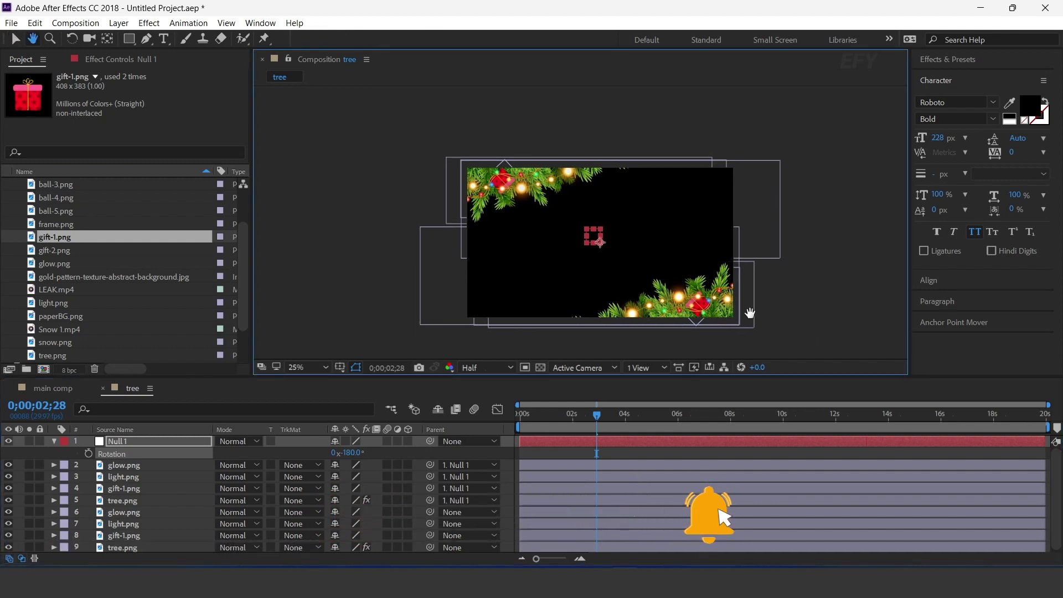
pyautogui.click(524, 417)
pyautogui.press('space')
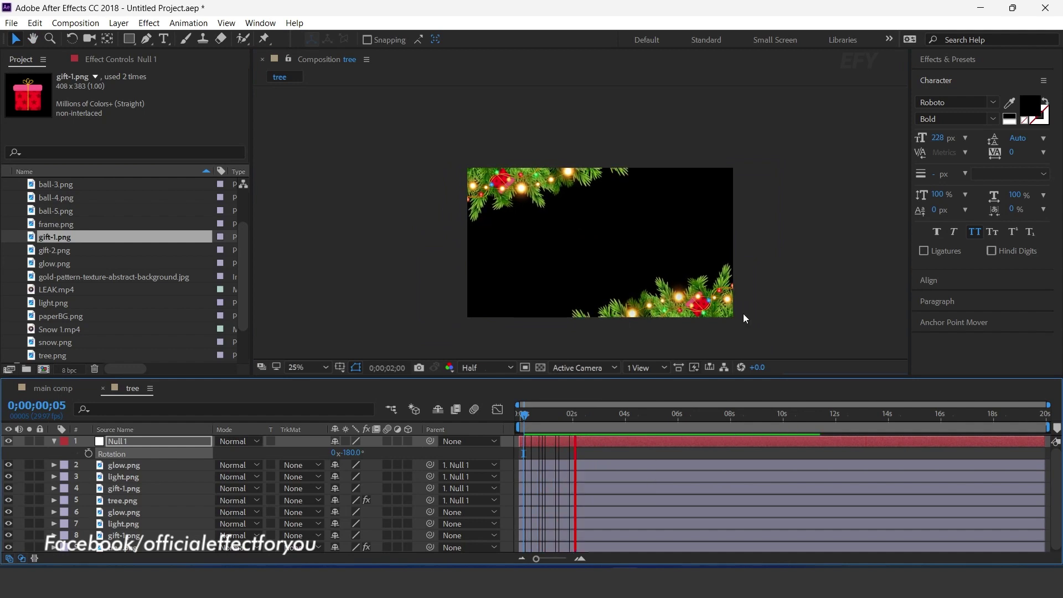
pyautogui.click(628, 414)
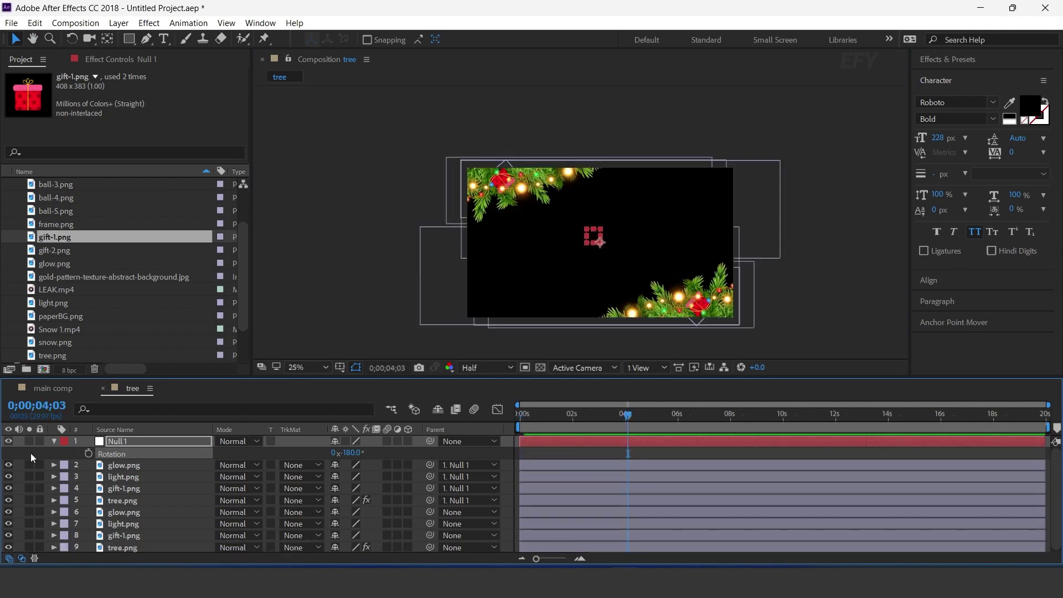
pyautogui.click(54, 442)
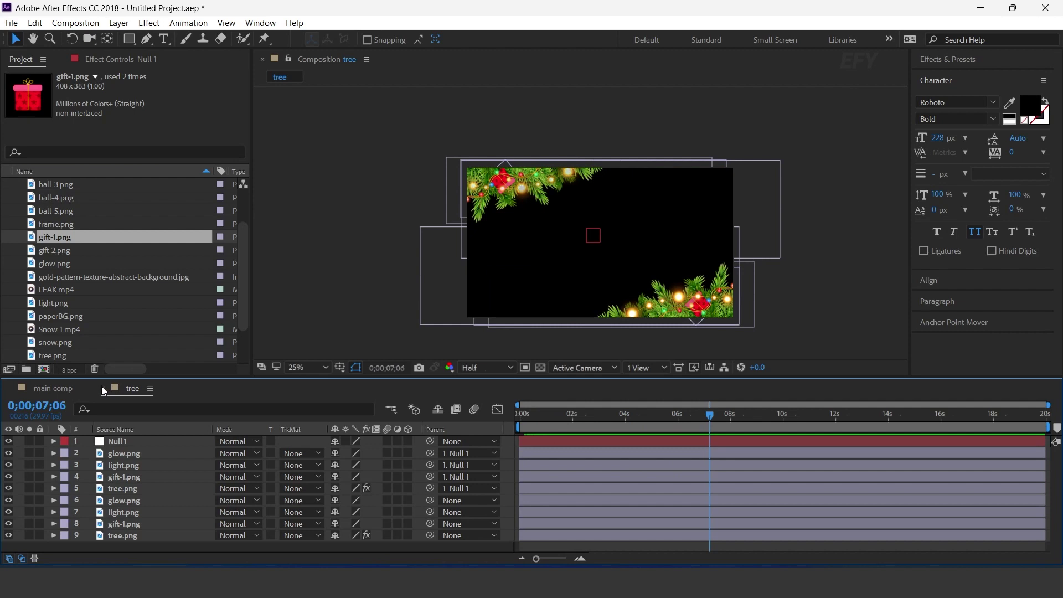
# Close the tree composition and add it to the main comp above the BG layer.
pyautogui.click(102, 388)
pyautogui.scroll(-2, 61, 253)
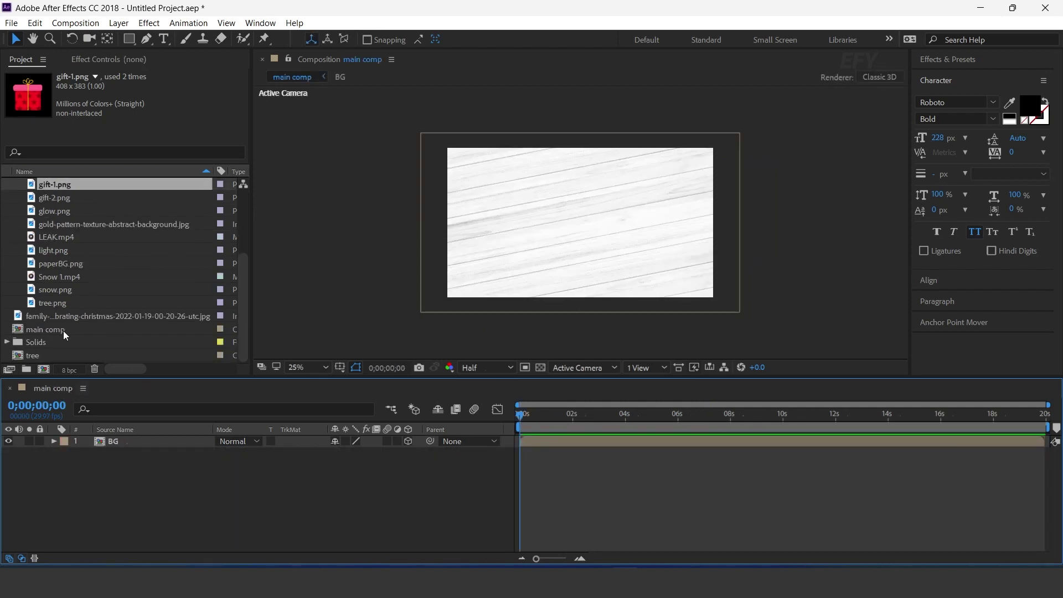
pyautogui.click(32, 355)
pyautogui.moveTo(18, 361); pyautogui.dragTo(175, 437)
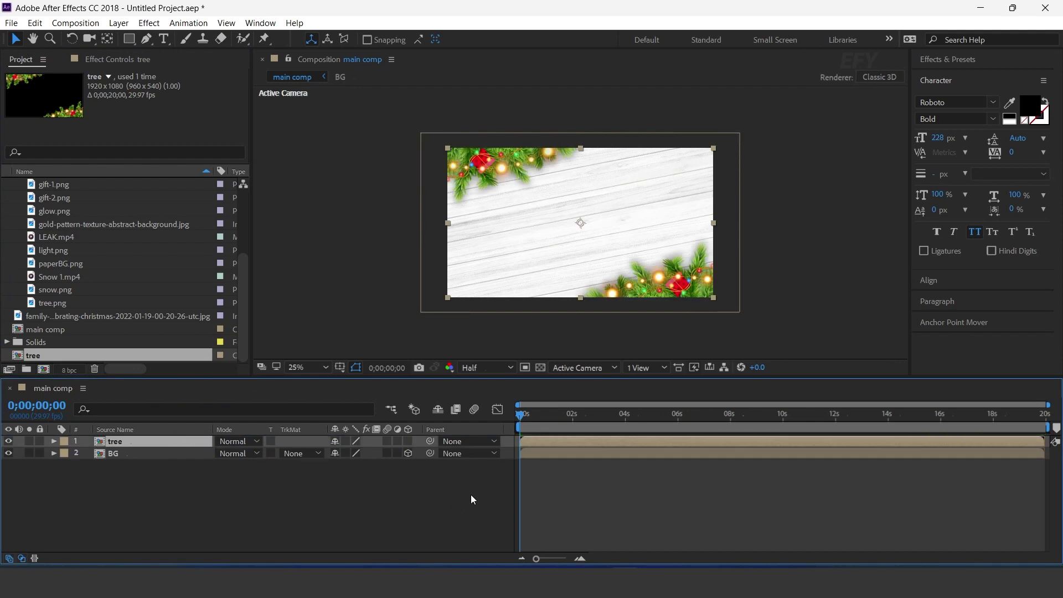
# Make the tree layer 3D and move it slightly toward the camera in a two-view layout, then return to a single view.
pyautogui.click(410, 442)
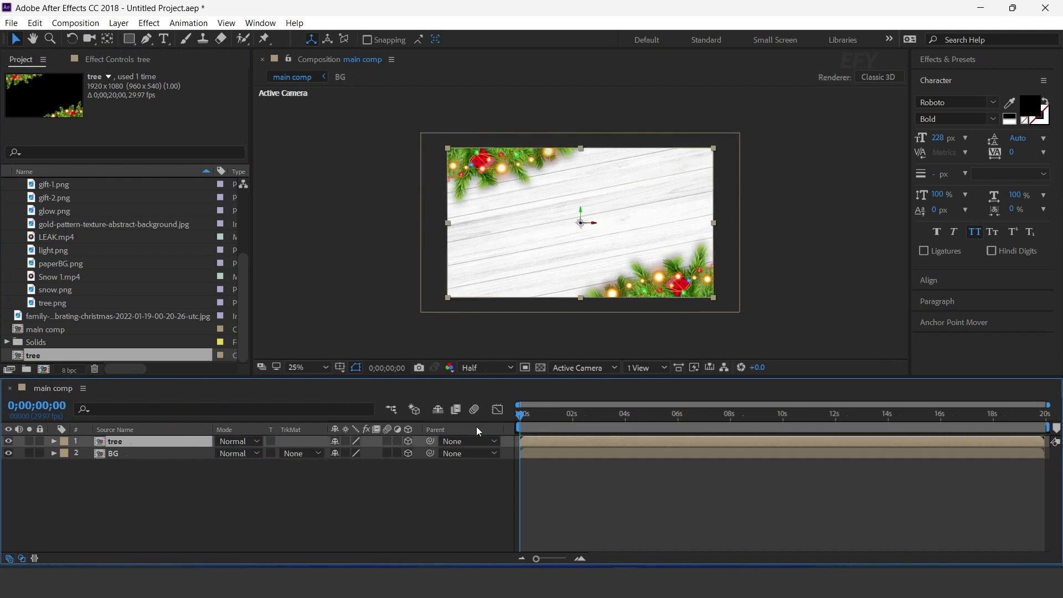
pyautogui.click(647, 366)
pyautogui.click(686, 397)
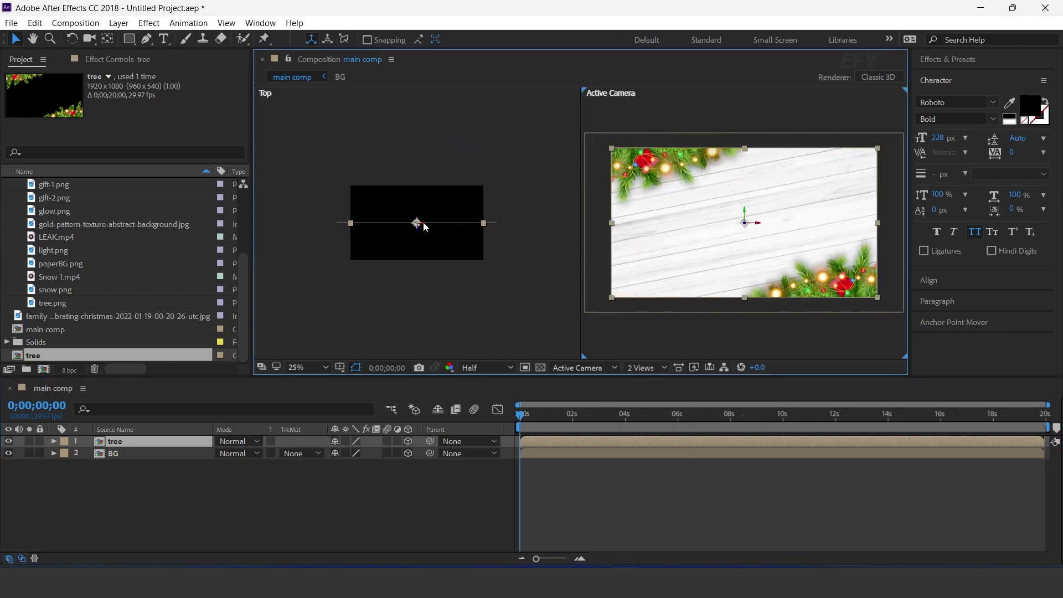
pyautogui.moveTo(419, 234); pyautogui.dragTo(419, 237)
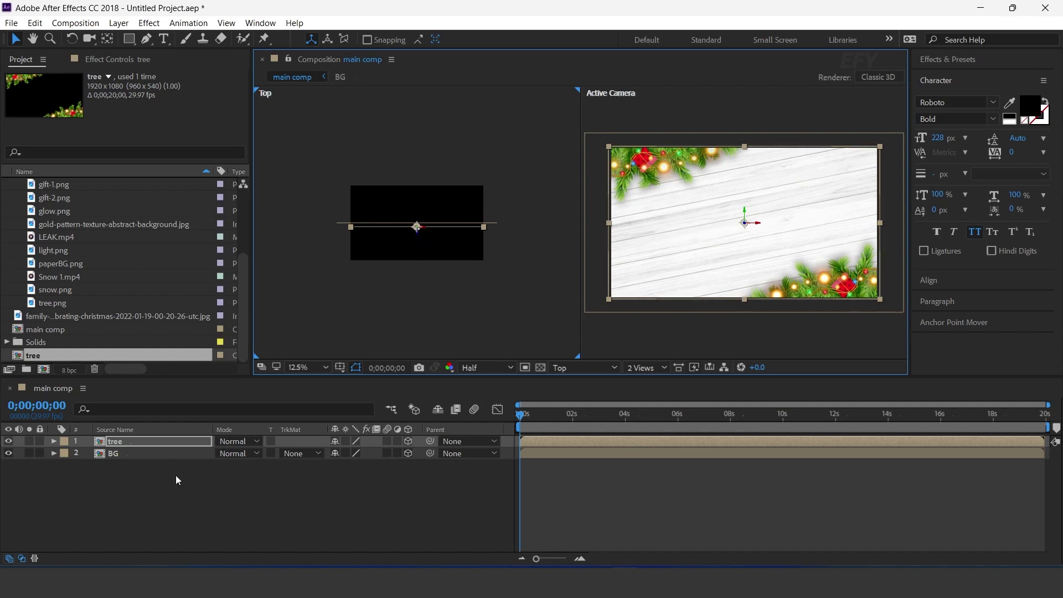
pyautogui.click(384, 489)
pyautogui.click(646, 367)
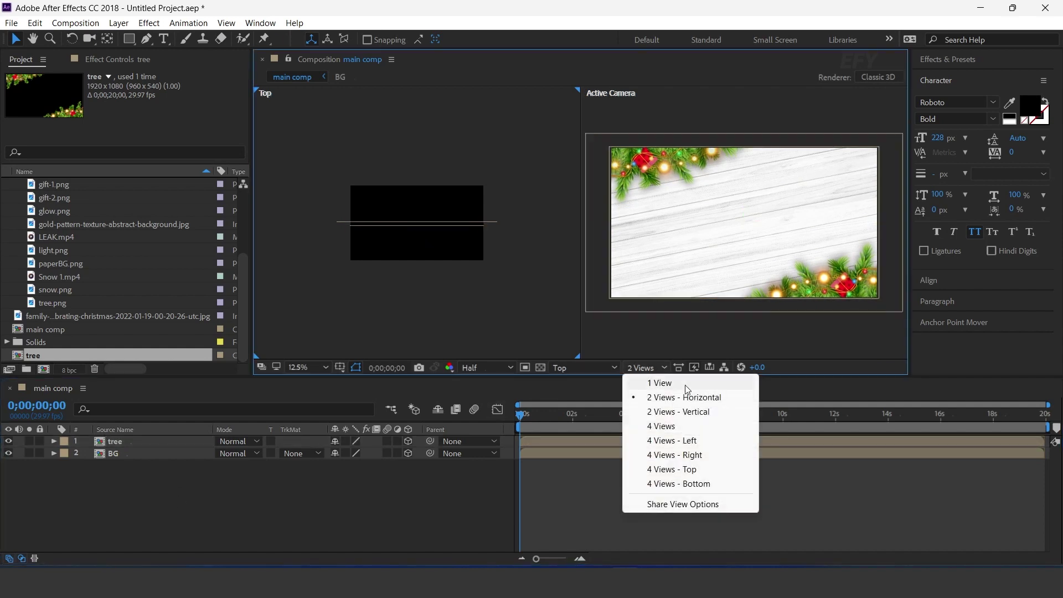
pyautogui.click(660, 383)
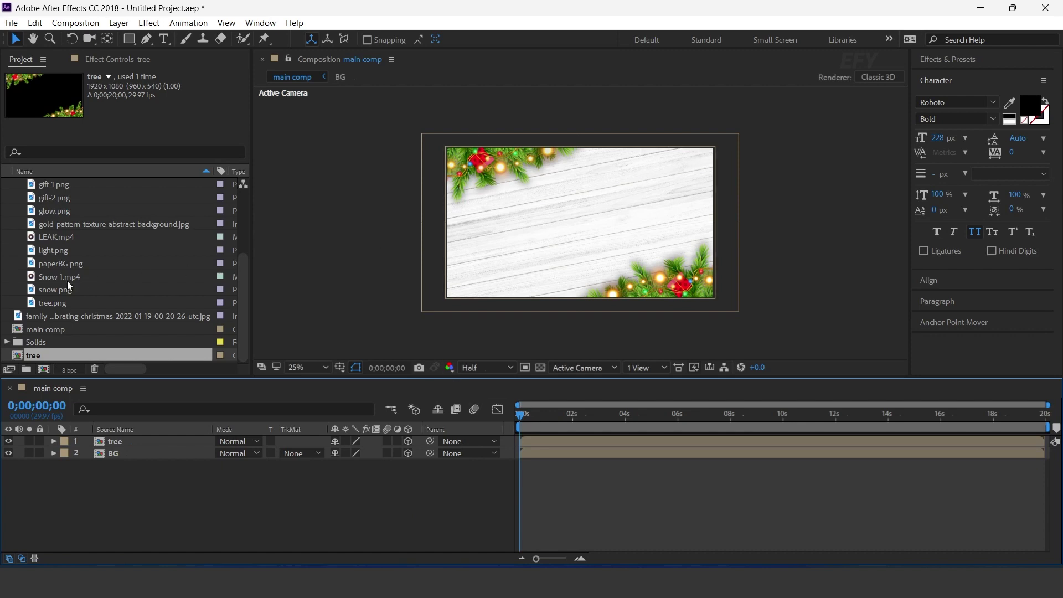
# Create a new composition named snow with a width and height of 300 px.
pyautogui.click(44, 369)
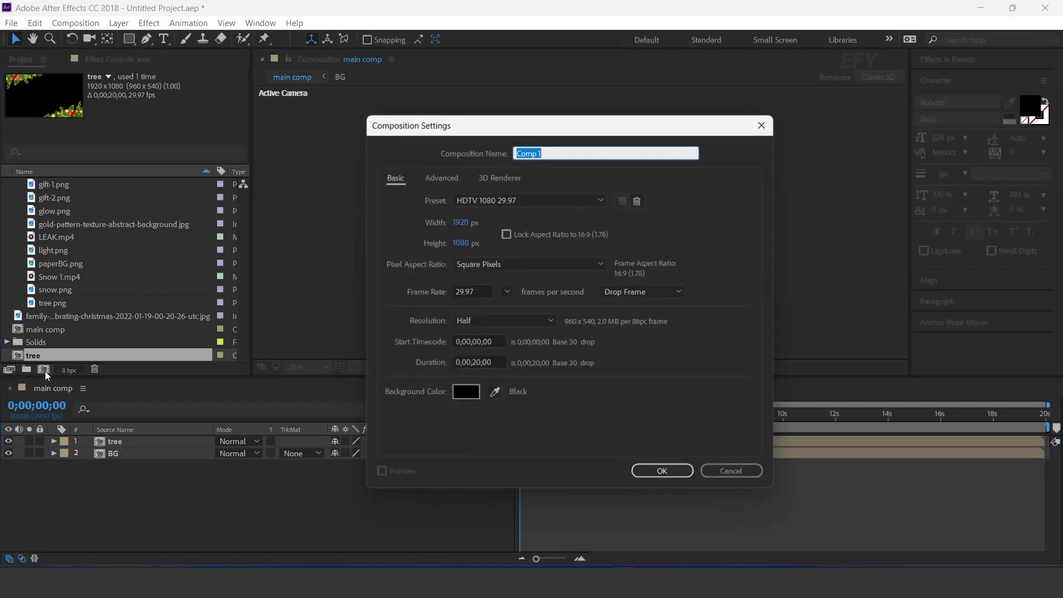
pyautogui.click(459, 223)
pyautogui.write('300')
pyautogui.press('Tab')
pyautogui.write('300')
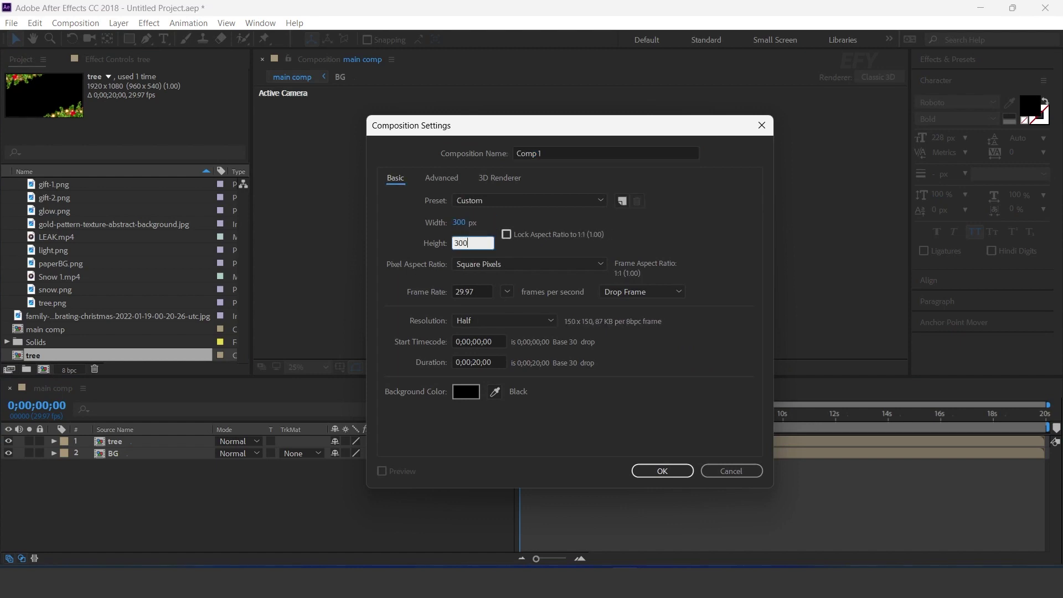
pyautogui.click(529, 153)
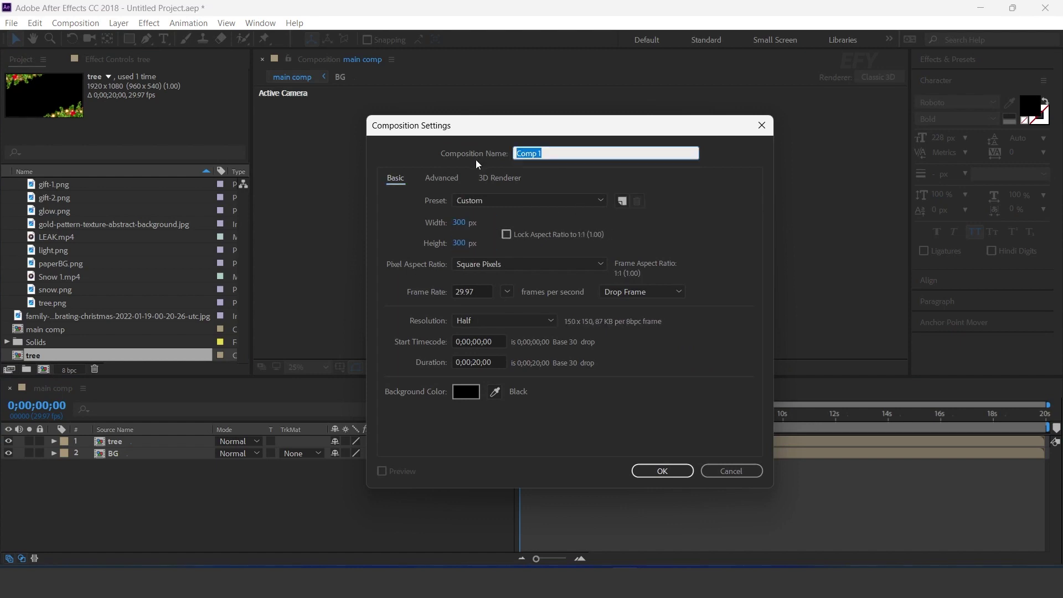
pyautogui.write('snow')
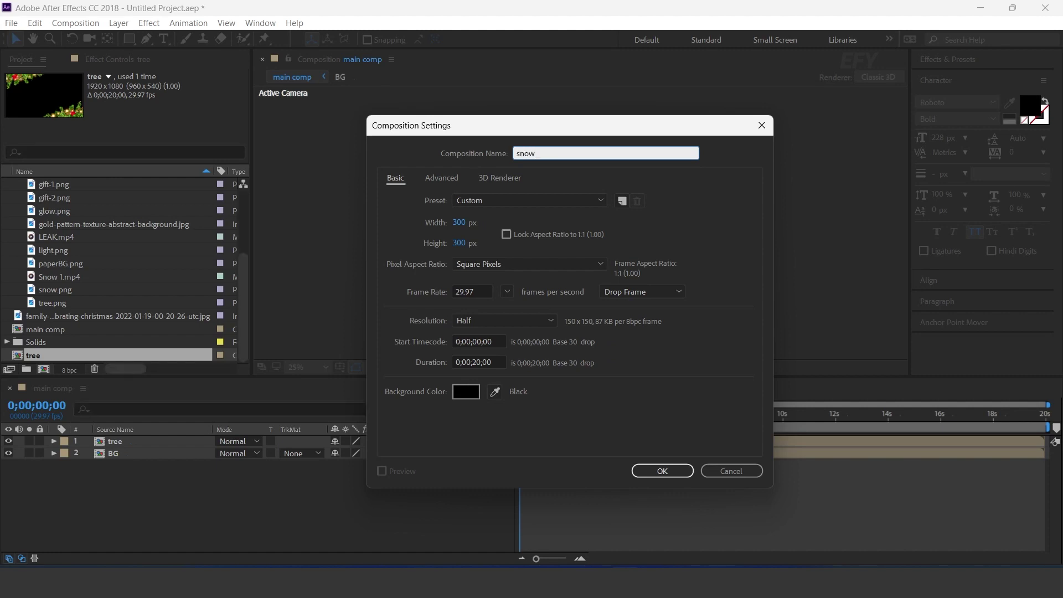
pyautogui.press('Return')
# Add snow.png to the snow composition.
pyautogui.scroll(2, 592, 220)
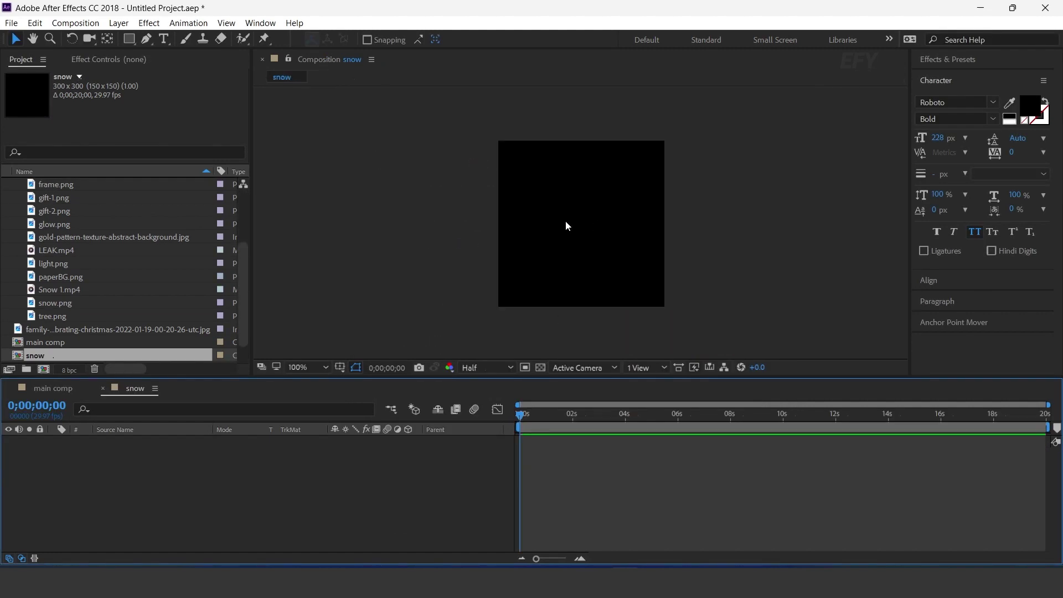
pyautogui.click(56, 302)
pyautogui.moveTo(72, 304); pyautogui.dragTo(239, 528)
# Keyframe the Scale of snow.png from 0% at the start to 100% at about one second.
pyautogui.press('s')
pyautogui.click(580, 558)
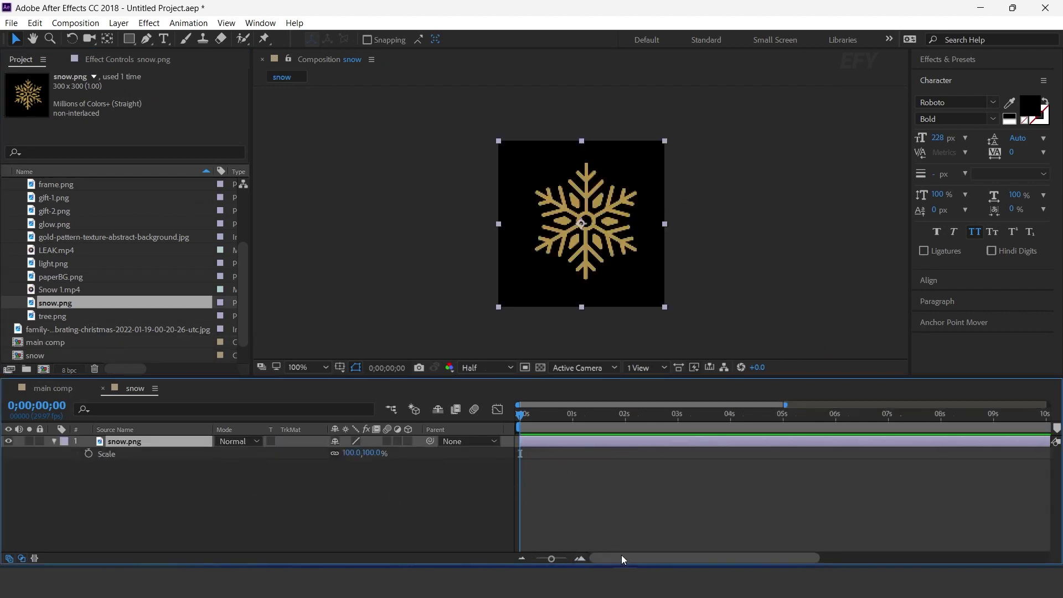
pyautogui.moveTo(521, 415); pyautogui.dragTo(572, 416)
pyautogui.click(89, 454)
pyautogui.press('Home')
pyautogui.click(365, 453)
pyautogui.write('0')
pyautogui.press('Return')
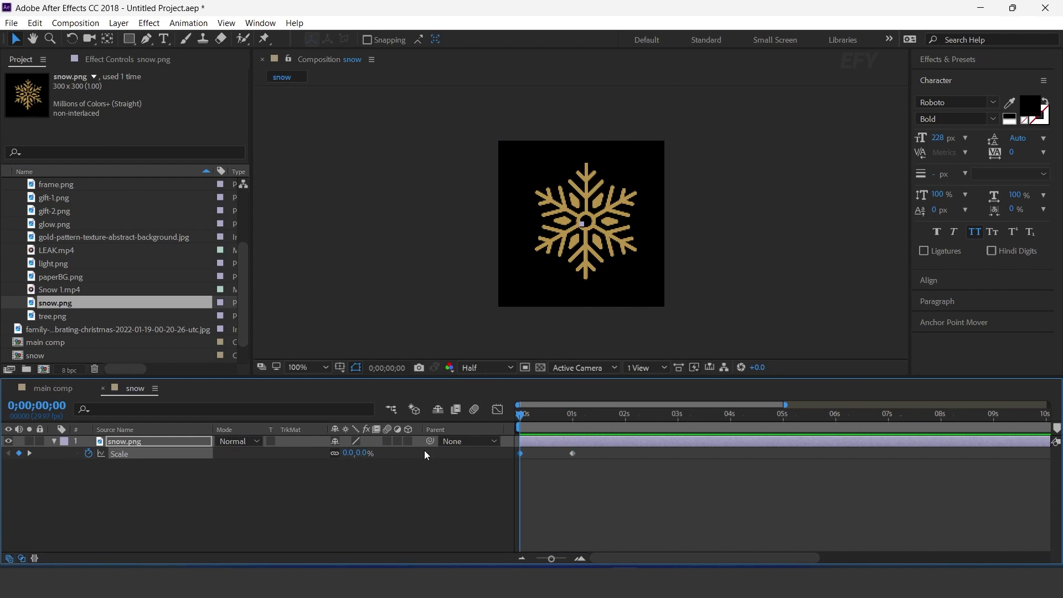
# Apply Easy Ease to both Scale keyframes of snow.png.
pyautogui.moveTo(607, 470); pyautogui.dragTo(500, 450)
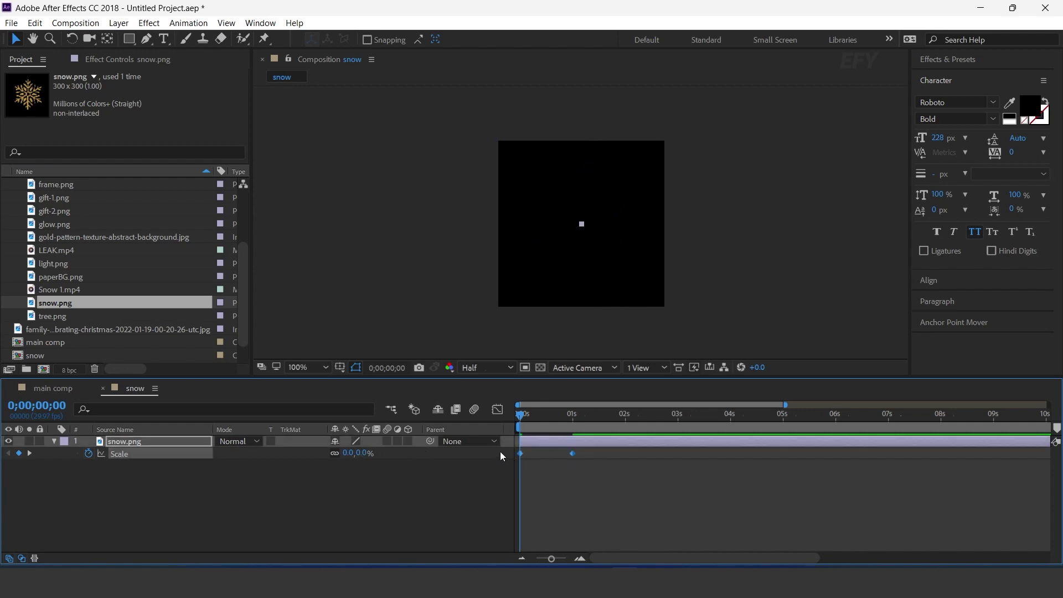
pyautogui.rightClick(574, 454)
pyautogui.moveTo(632, 448)
pyautogui.click(806, 487)
# Move the second Scale keyframe of snow.png to about 1.3 seconds and preview the scaling.
pyautogui.click(573, 454)
pyautogui.press('space')
pyautogui.moveTo(573, 453); pyautogui.dragTo(590, 454)
pyautogui.click(642, 500)
pyautogui.press('space')
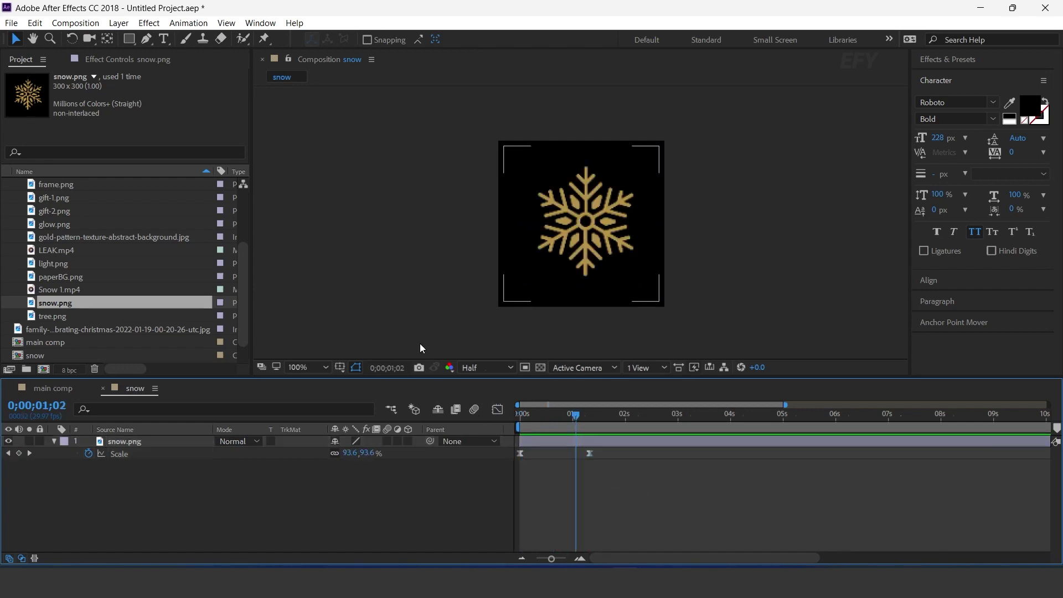
# Add the expression time*20 to the Rotation of snow.png and preview the spin.
pyautogui.press('r')
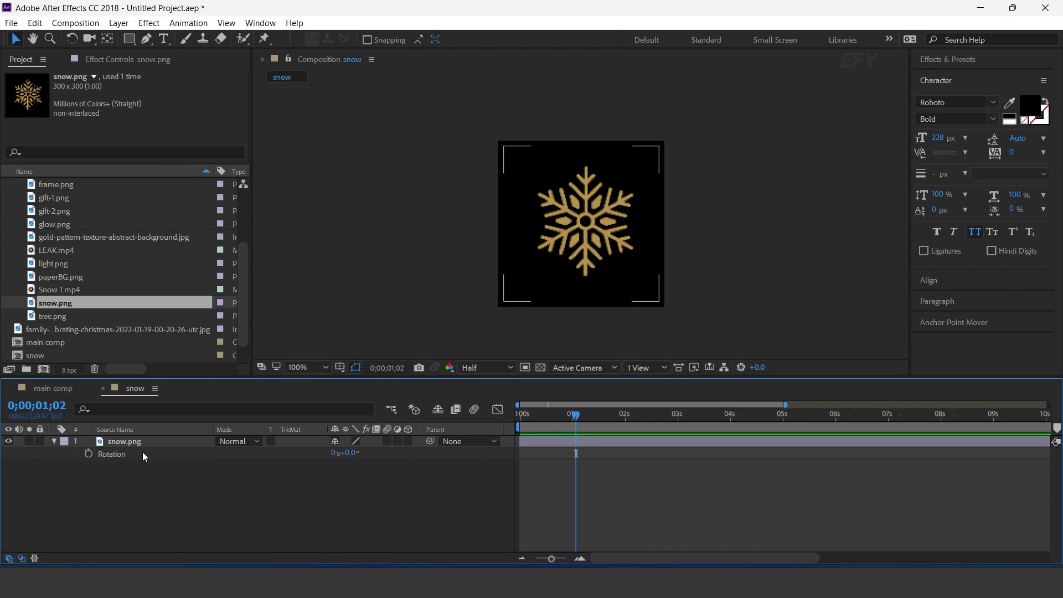
pyautogui.keyDown('alt'); pyautogui.click(90, 454); pyautogui.keyUp('alt')
pyautogui.write('ti')
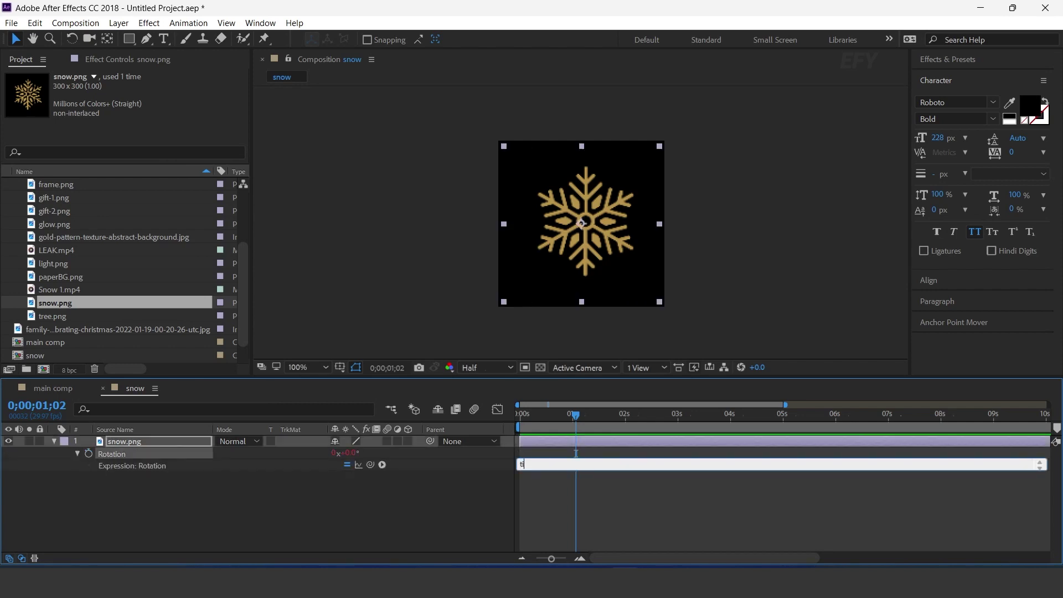
pyautogui.write('me*20')
pyautogui.press('KP_Enter')
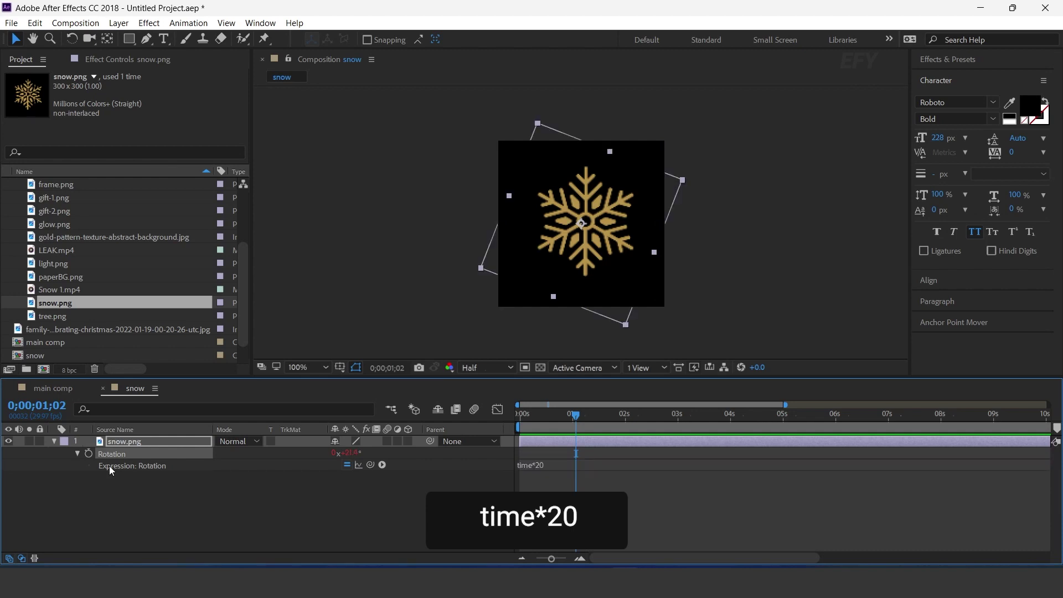
pyautogui.press('space')
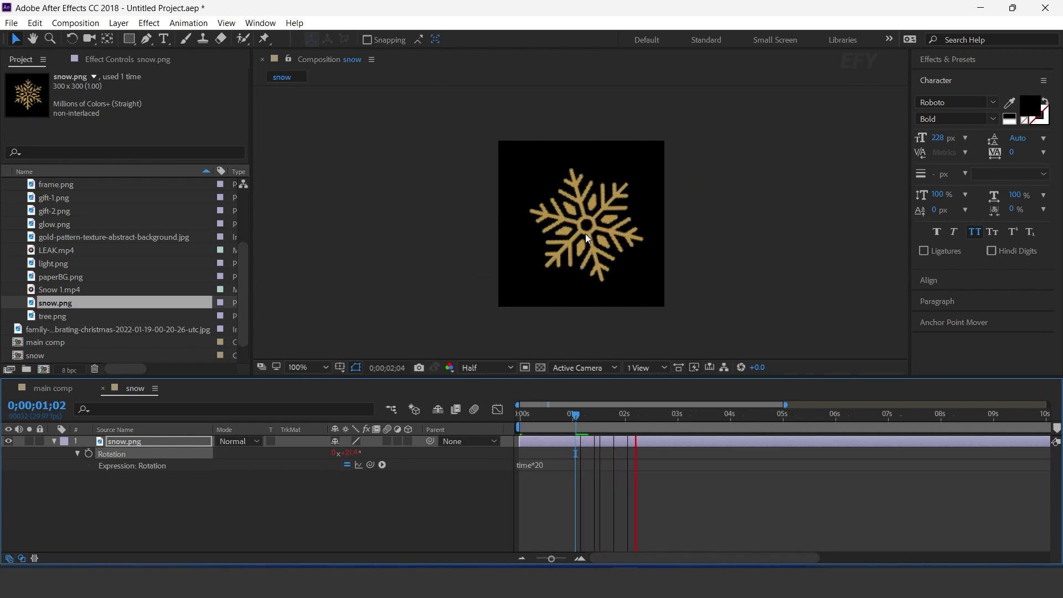
pyautogui.click(554, 414)
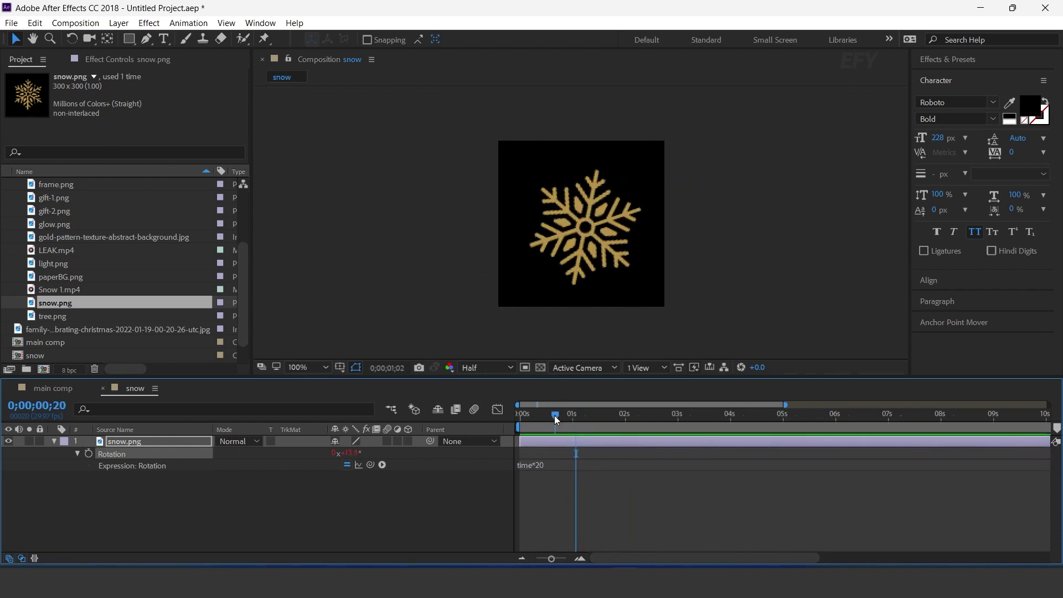
# Close the snow composition and add it to the main comp above the tree layer.
pyautogui.click(53, 441)
pyautogui.click(103, 388)
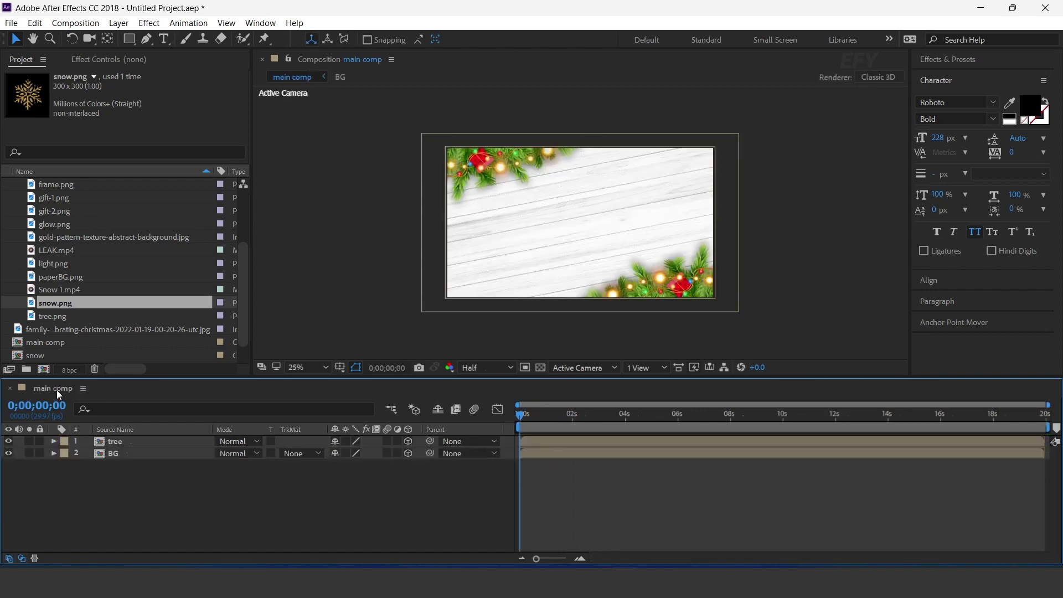
pyautogui.moveTo(51, 349); pyautogui.dragTo(133, 440)
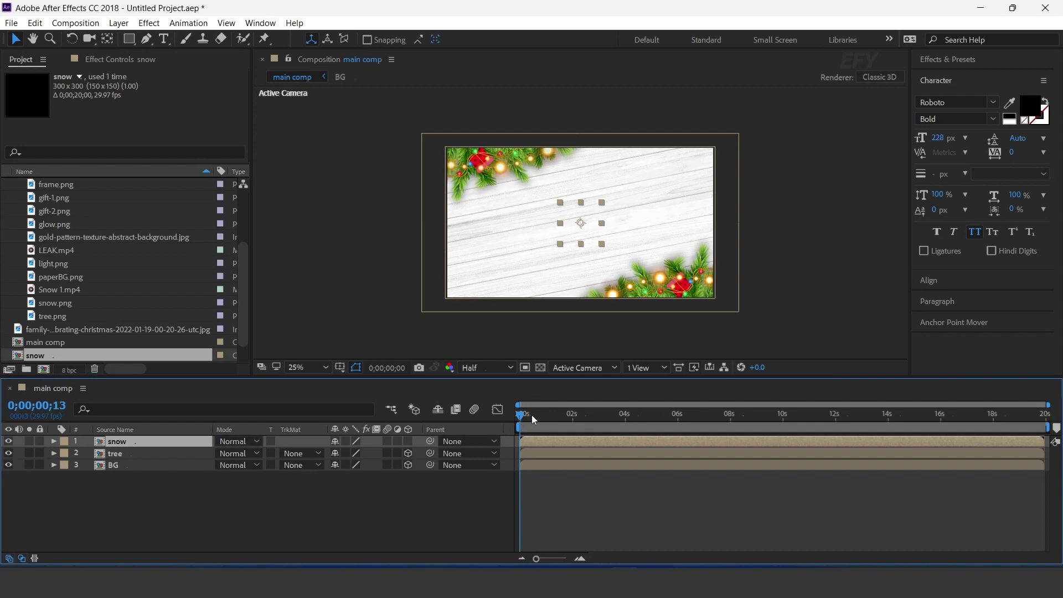
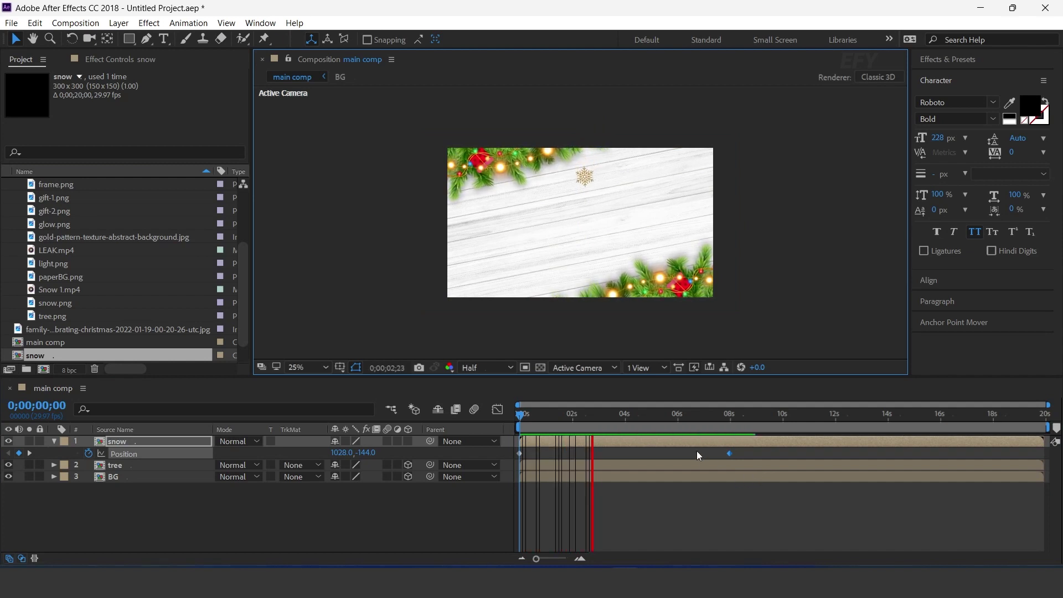
# Move the snow layer's last Position keyframe to about 10.7 seconds and preview the slower fall.
pyautogui.click(699, 415)
pyautogui.moveTo(729, 454); pyautogui.dragTo(801, 454)
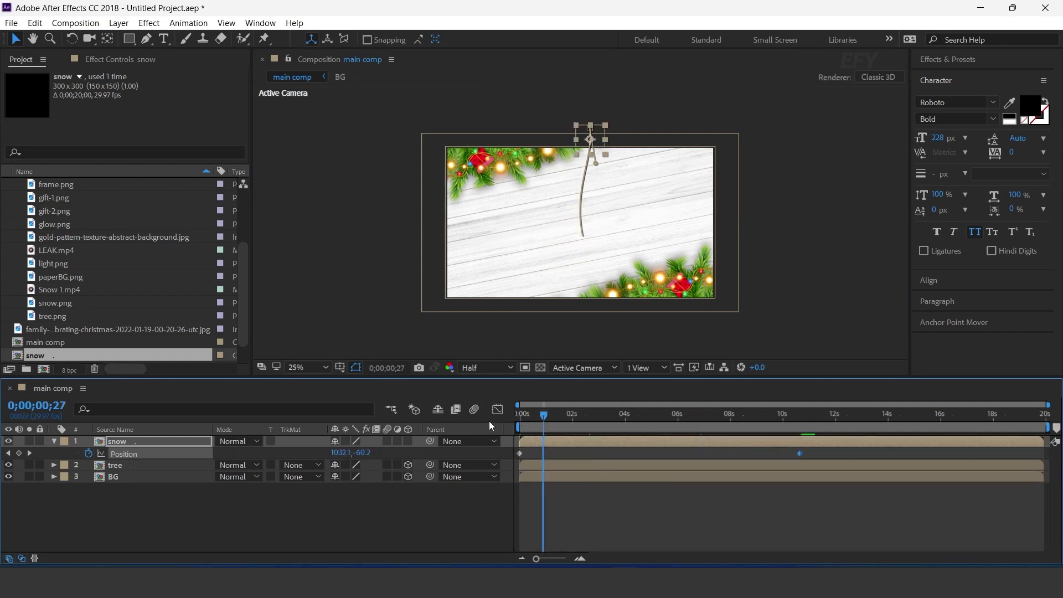
pyautogui.press('Home')
pyautogui.press('space')
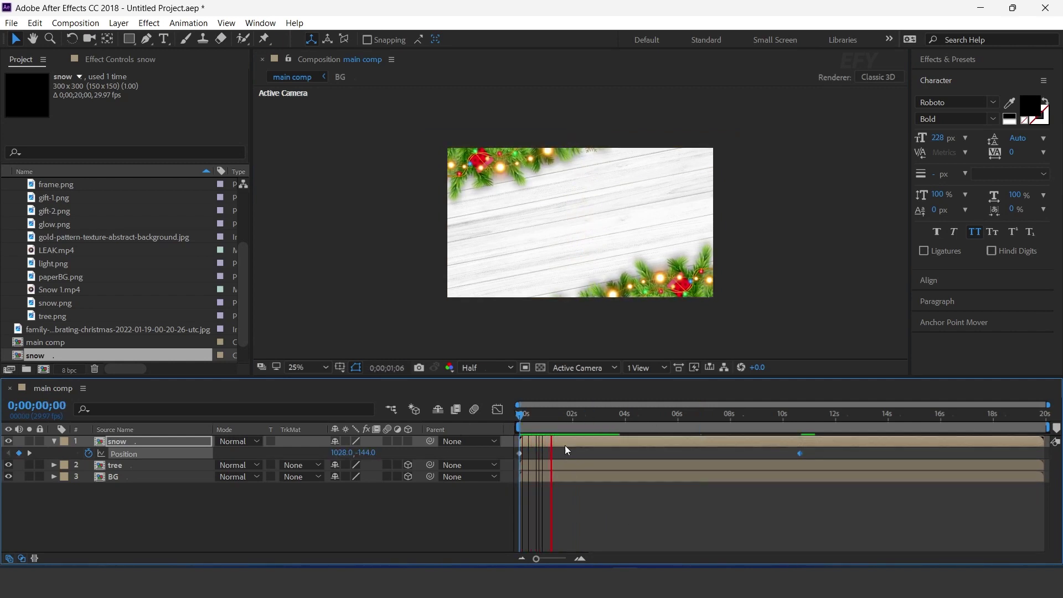
pyautogui.click(538, 416)
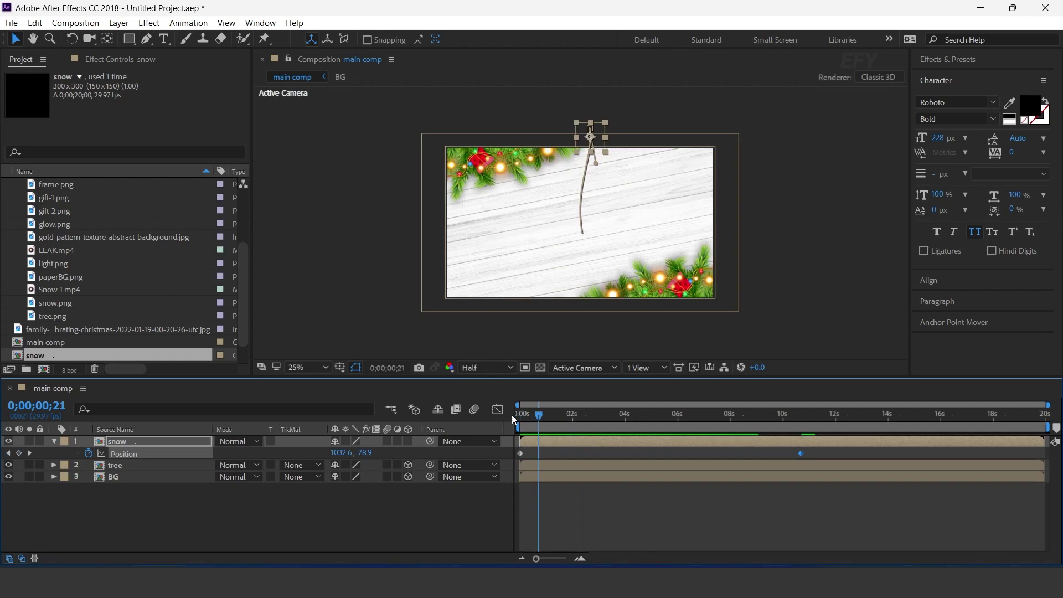
# Duplicate the snow layer in the main comp.
pyautogui.hotkey('ctrl', 'd')
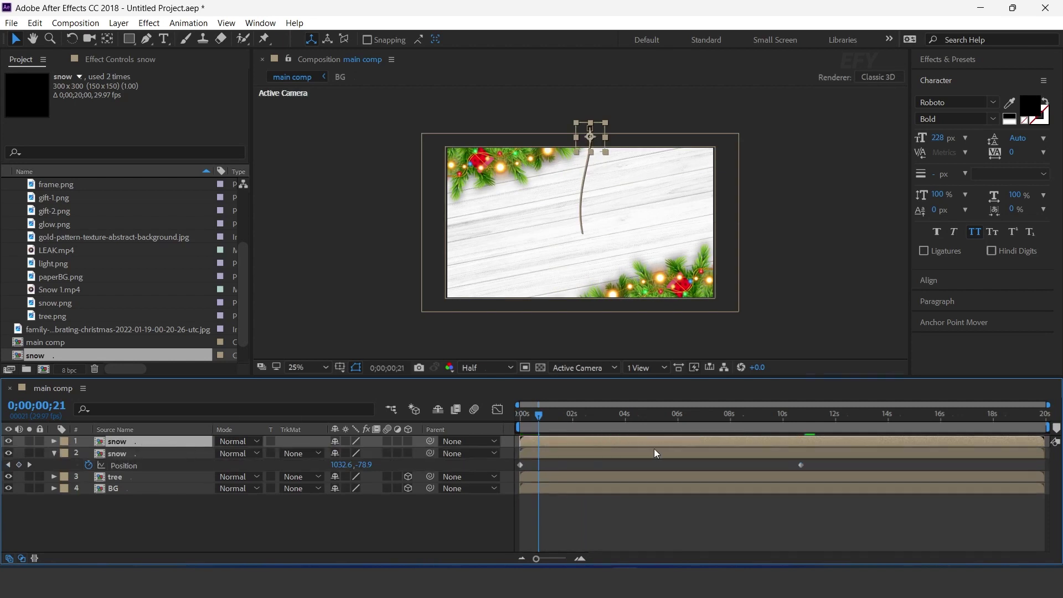
# Move the duplicated snow layer's whole Position path to the middle-left of the frame and preview both snowflakes falling.
pyautogui.press('p')
pyautogui.moveTo(822, 450); pyautogui.dragTo(459, 462)
pyautogui.moveTo(591, 131); pyautogui.dragTo(529, 220)
pyautogui.click(833, 458)
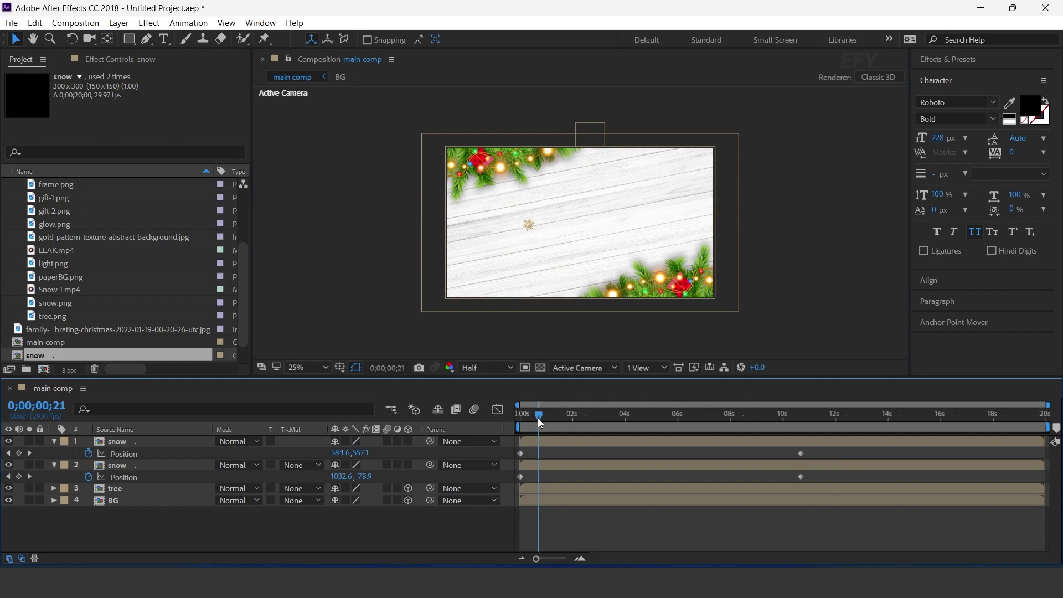
pyautogui.press('Home')
pyautogui.press('space')
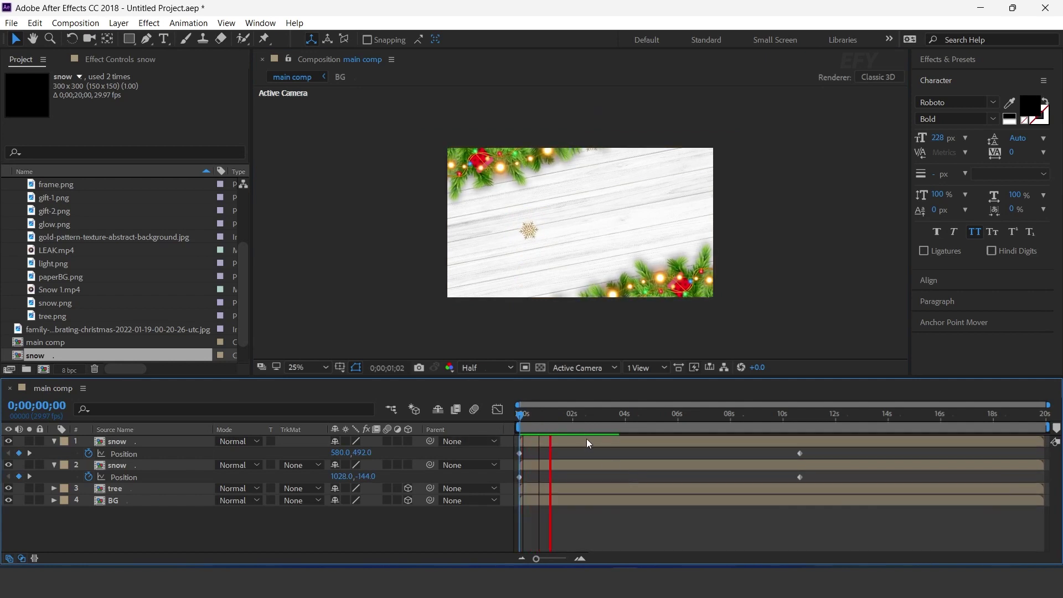
pyautogui.moveTo(609, 419); pyautogui.dragTo(620, 421)
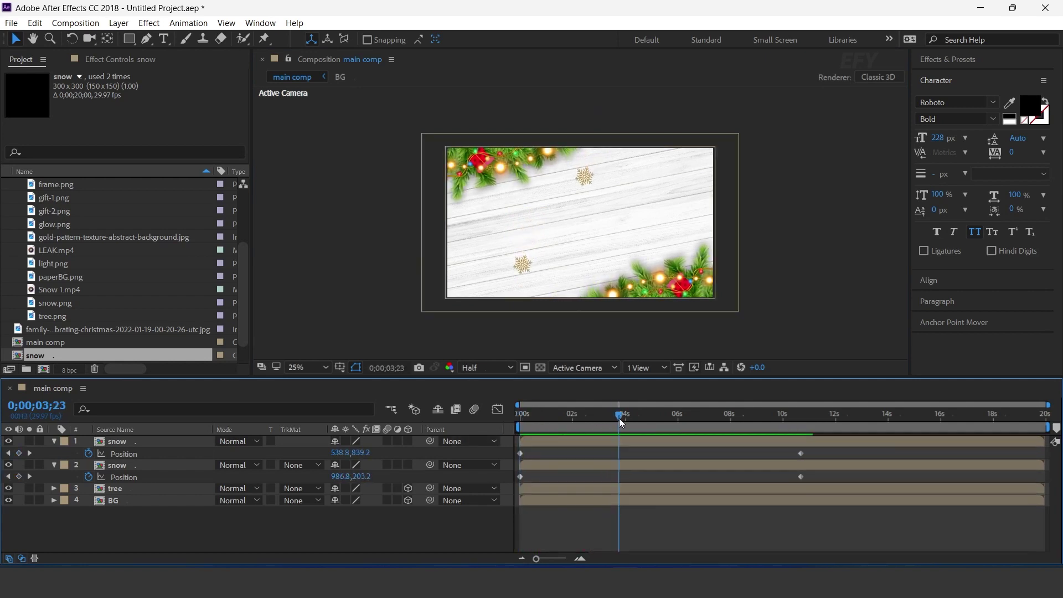
# Set the Scale of the duplicated snow layer to 50%.
pyautogui.click(145, 443)
pyautogui.press('s')
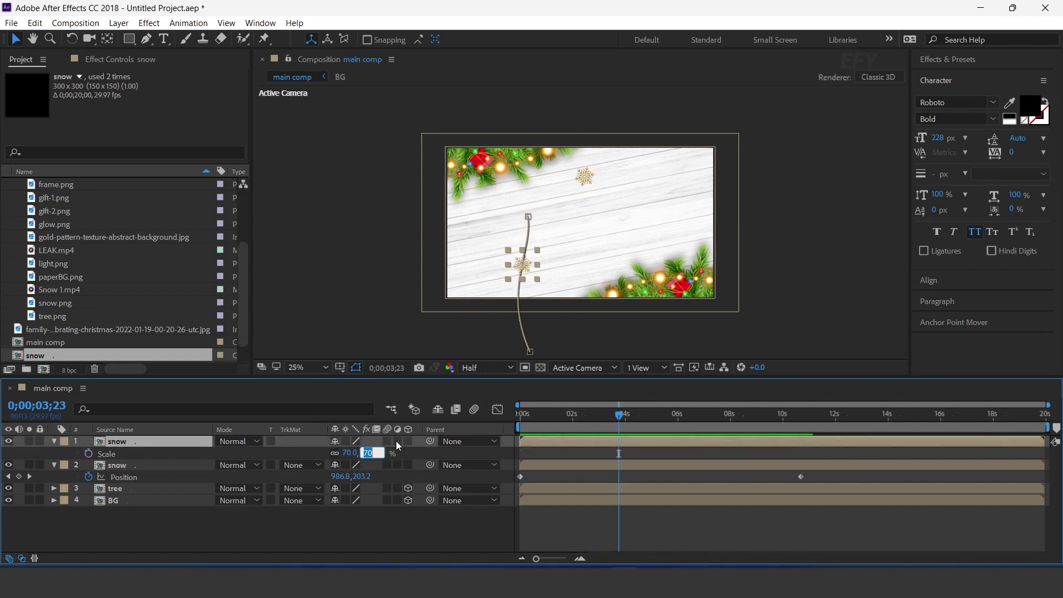
pyautogui.write('50')
pyautogui.press('Return')
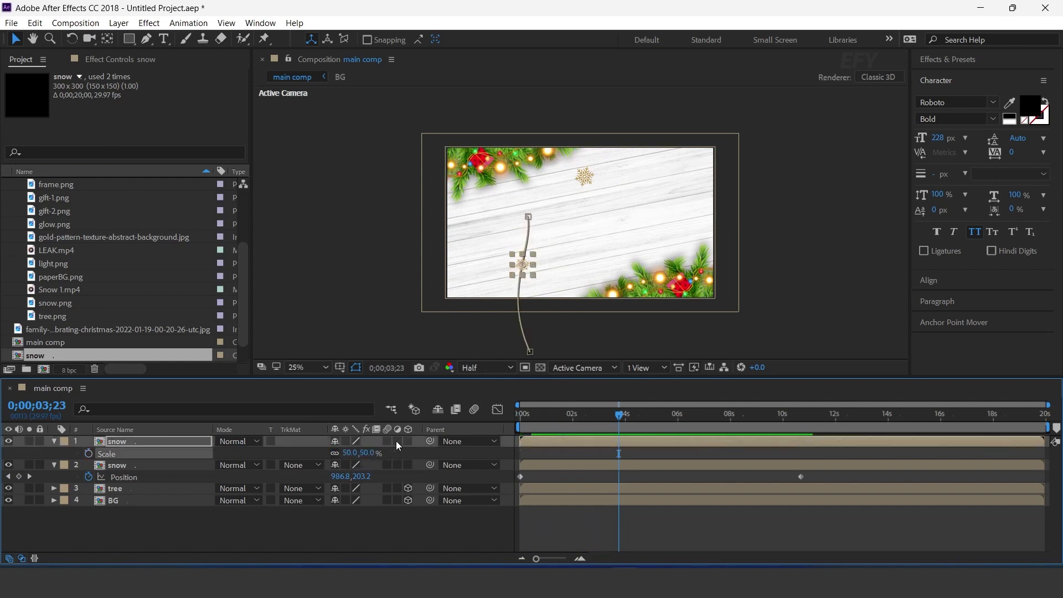
pyautogui.click(437, 544)
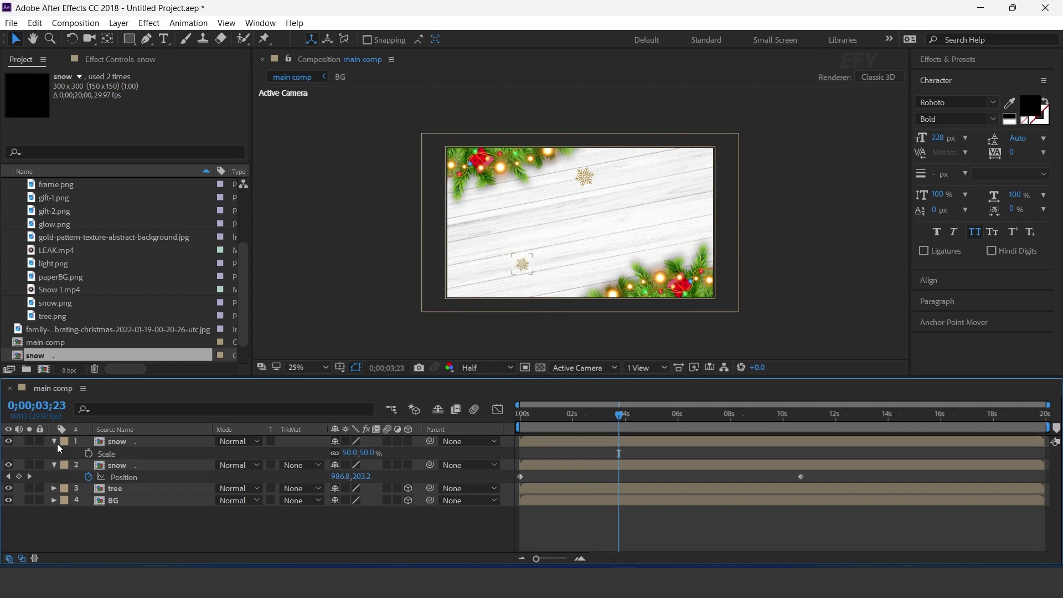
# Duplicate the 50% snow layer and move the copy's whole Position path above the scene's upper-right area.
pyautogui.click(127, 440)
pyautogui.hotkey('ctrl', 'd')
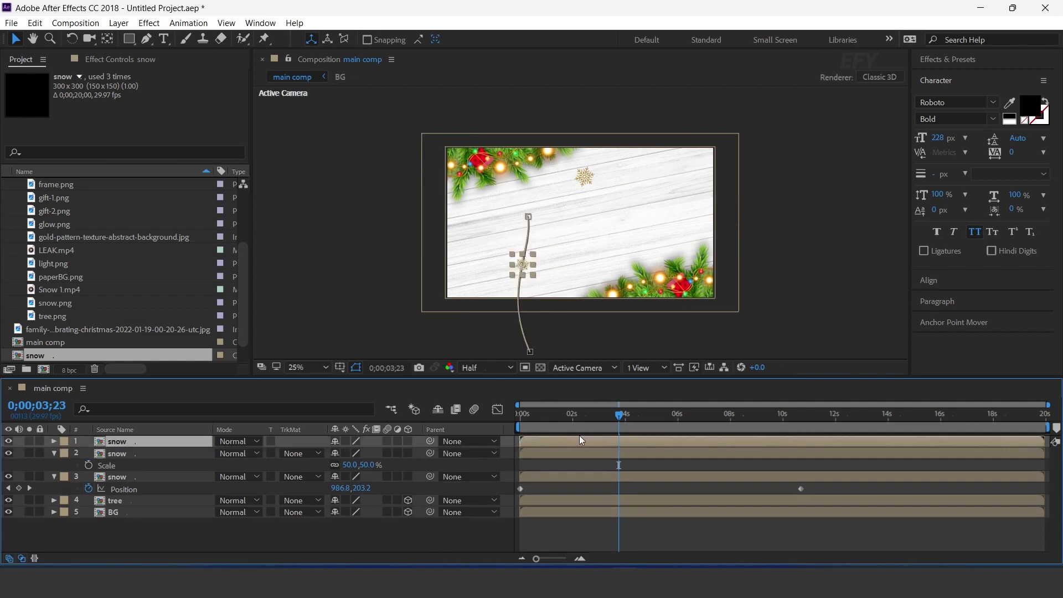
pyautogui.press('p')
pyautogui.moveTo(905, 460); pyautogui.dragTo(515, 462)
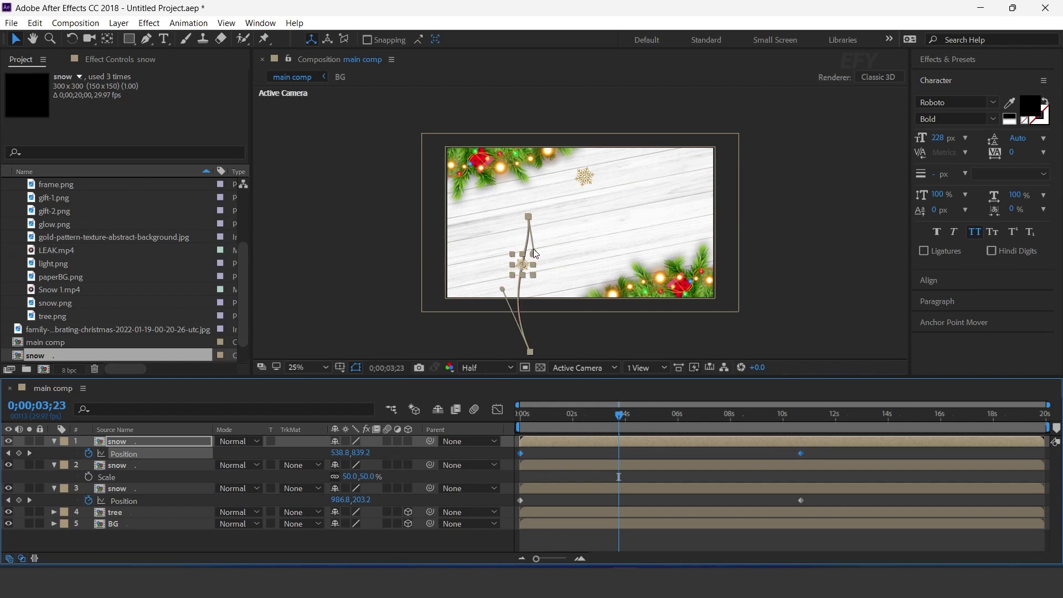
pyautogui.moveTo(527, 220); pyautogui.dragTo(684, 129)
# Duplicate the snow layer twice more, shift one motion path to the upper-left and one right of centre, and preview the fall.
pyautogui.hotkey('ctrl', 'd')
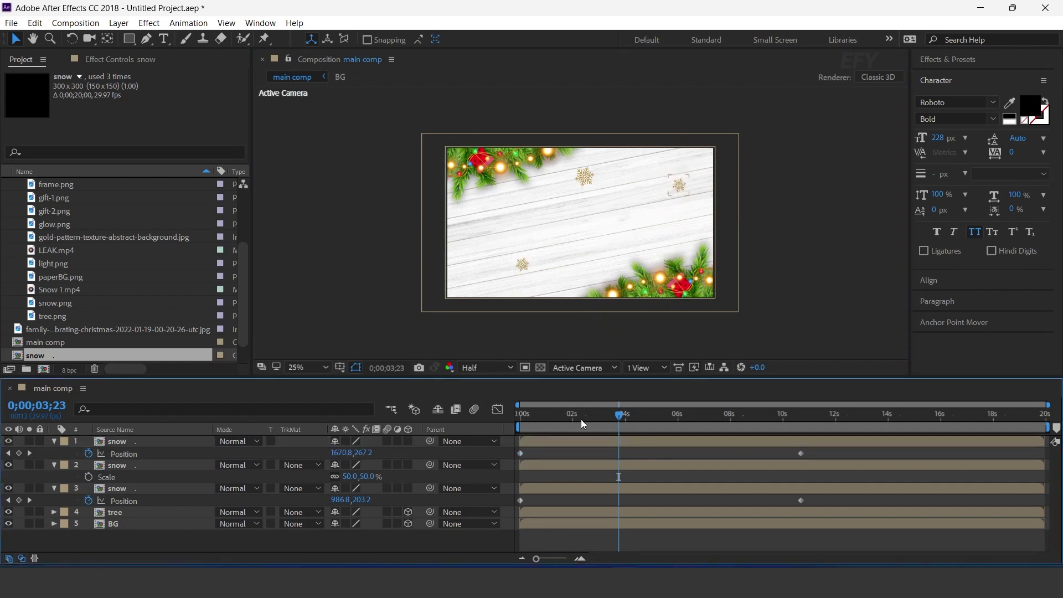
pyautogui.click(650, 414)
pyautogui.hotkey('ctrl', 'd')
pyautogui.press('space')
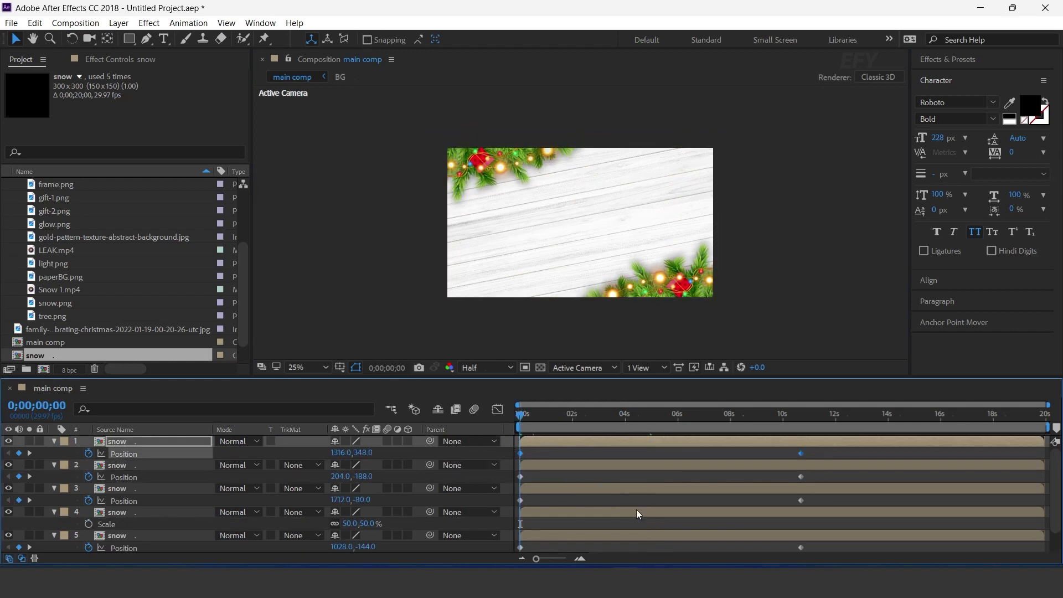
pyautogui.moveTo(550, 414); pyautogui.dragTo(676, 416)
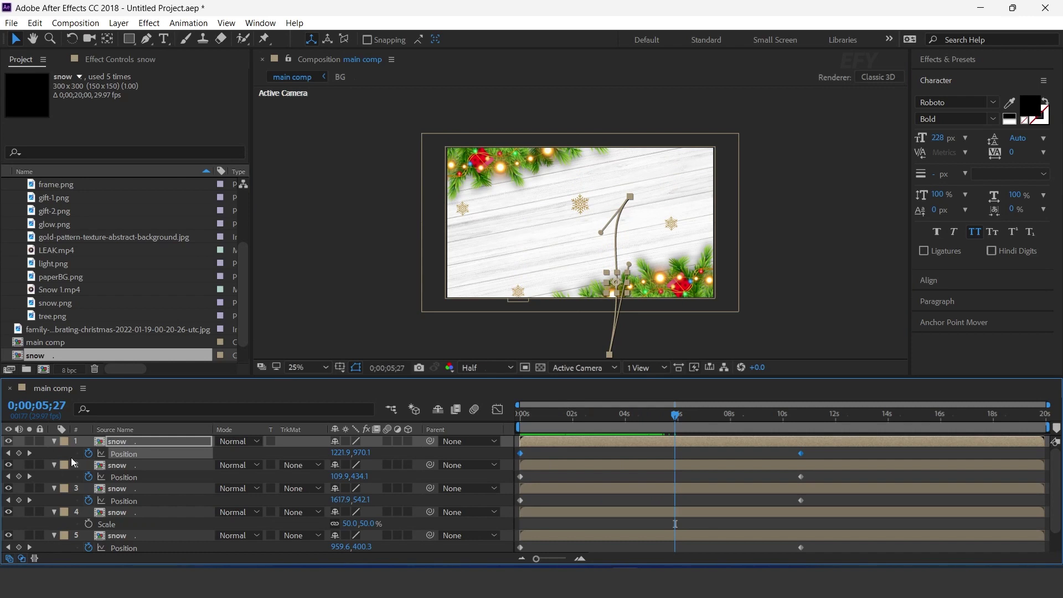
# Collapse the revealed properties of all five snow layers in the main comp.
pyautogui.click(54, 442)
pyautogui.click(55, 454)
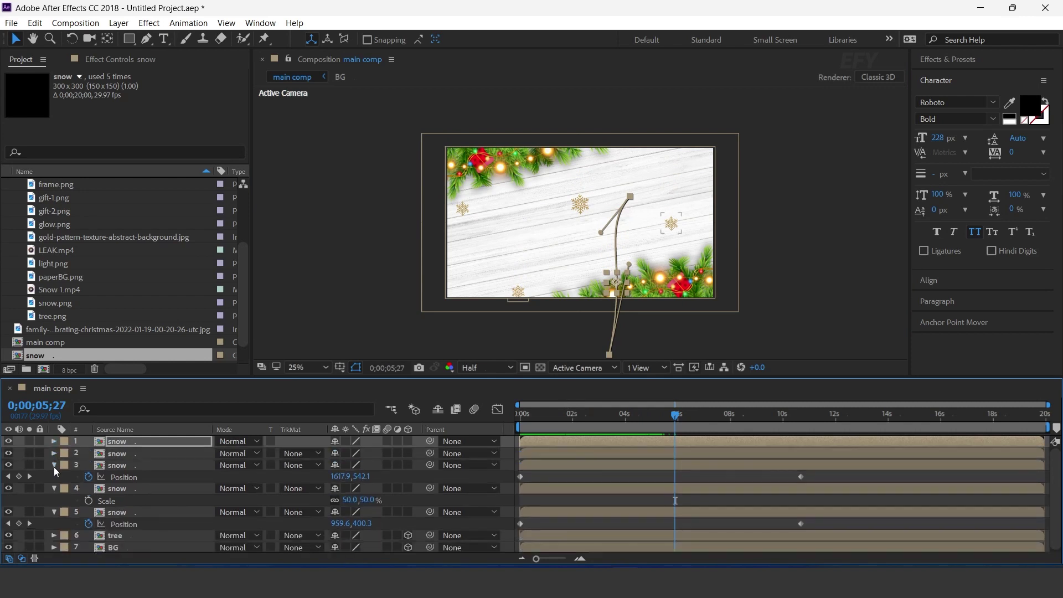
pyautogui.click(55, 465)
pyautogui.click(54, 476)
pyautogui.click(55, 488)
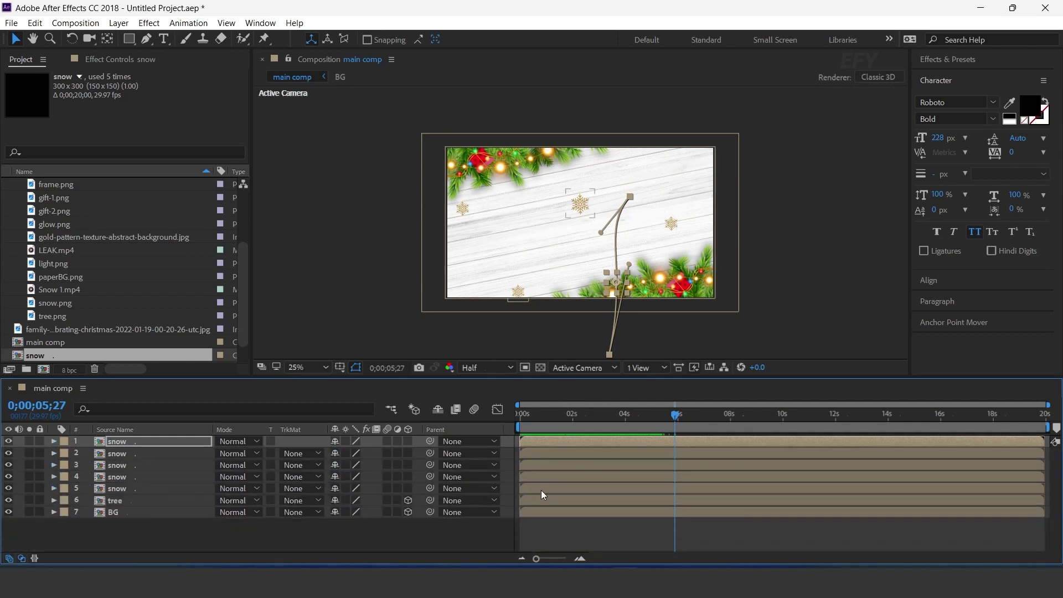
# Stagger the duplicated snow layers in time, starting the third layer at about 2.5 seconds and the fourth at about 0.7 seconds.
pyautogui.click(539, 488)
pyautogui.hotkey('ctrl', 'Up')
pyautogui.hotkey('ctrl', 'Up')
pyautogui.hotkey('ctrl', 'Up')
pyautogui.moveTo(709, 442); pyautogui.dragTo(735, 443)
pyautogui.moveTo(604, 454); pyautogui.dragTo(619, 470)
pyautogui.press('Home')
pyautogui.moveTo(655, 477); pyautogui.dragTo(633, 477)
# Start the top snow layer at about 2 seconds and the second at about 1.1 seconds, then preview the staggered snowfall.
pyautogui.press('space')
pyautogui.click(558, 411)
pyautogui.moveTo(595, 441); pyautogui.dragTo(629, 443)
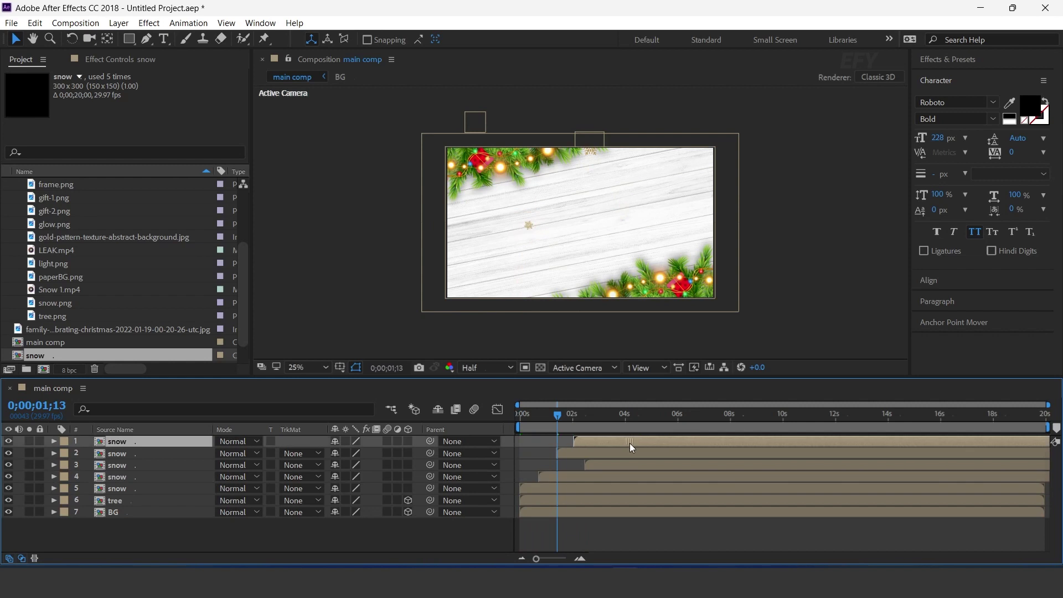
pyautogui.click(653, 453)
pyautogui.press('space')
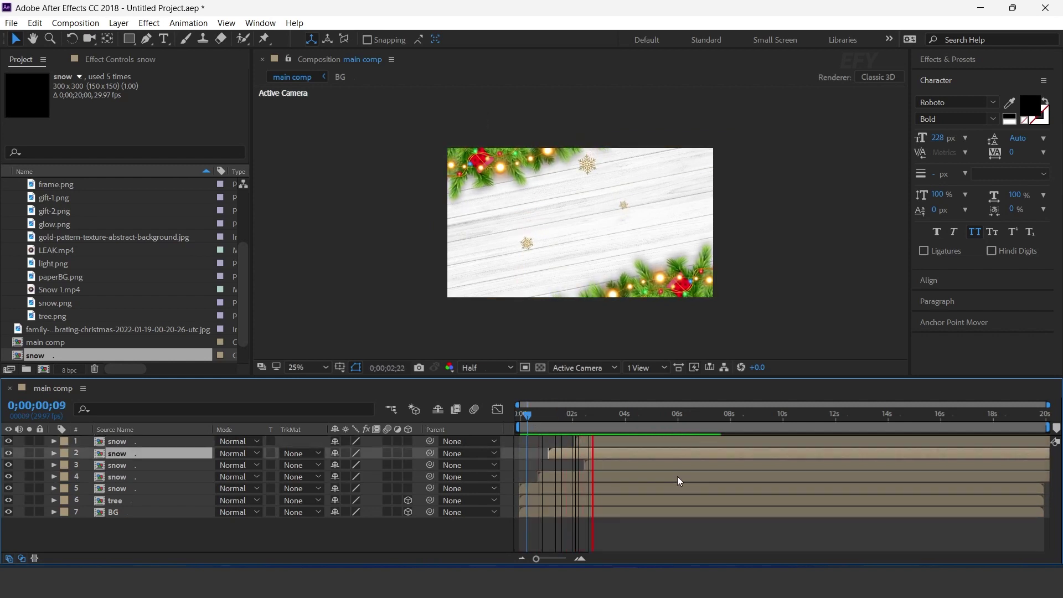
pyautogui.moveTo(612, 414); pyautogui.dragTo(681, 424)
pyautogui.click(437, 540)
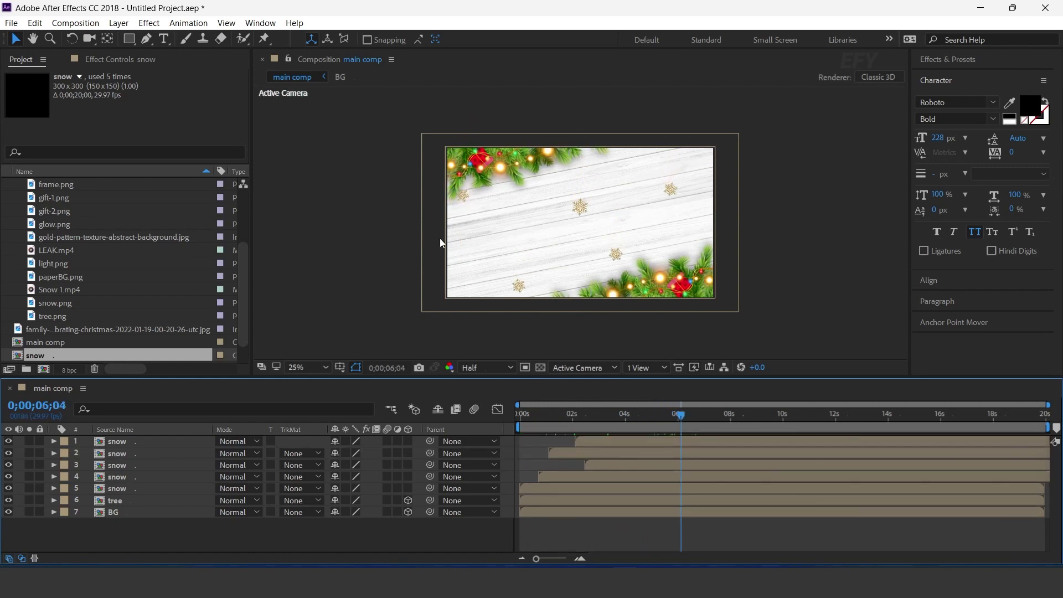
# Collapse the elements folder and create a 1300 x 1500 px composition named frame.
pyautogui.scroll(5, 52, 266)
pyautogui.click(7, 198)
pyautogui.click(109, 306)
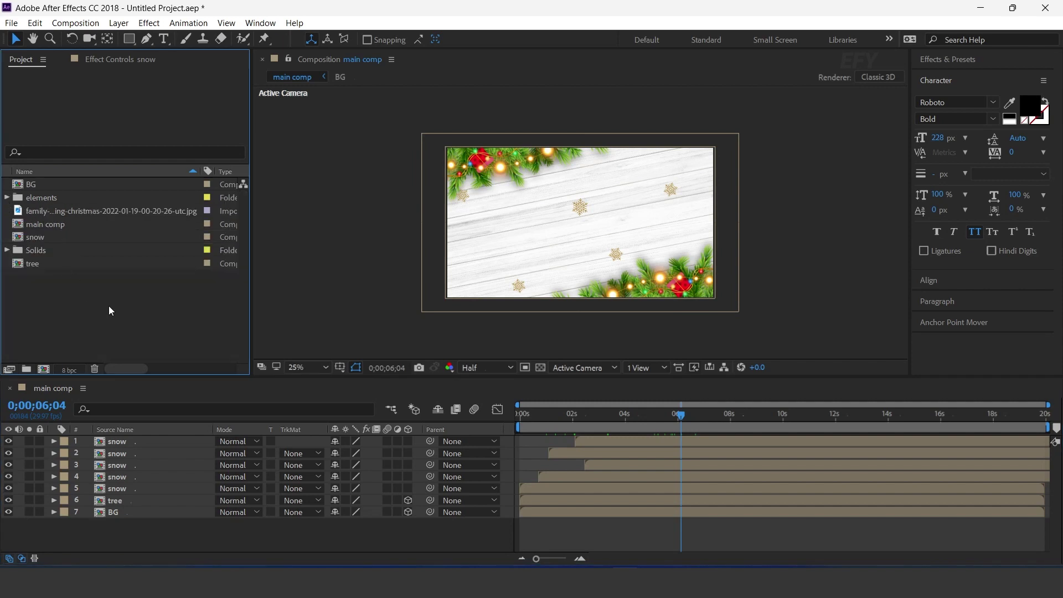
pyautogui.click(44, 370)
pyautogui.press('Tab')
pyautogui.write('1300')
pyautogui.press('Tab')
pyautogui.write('1500')
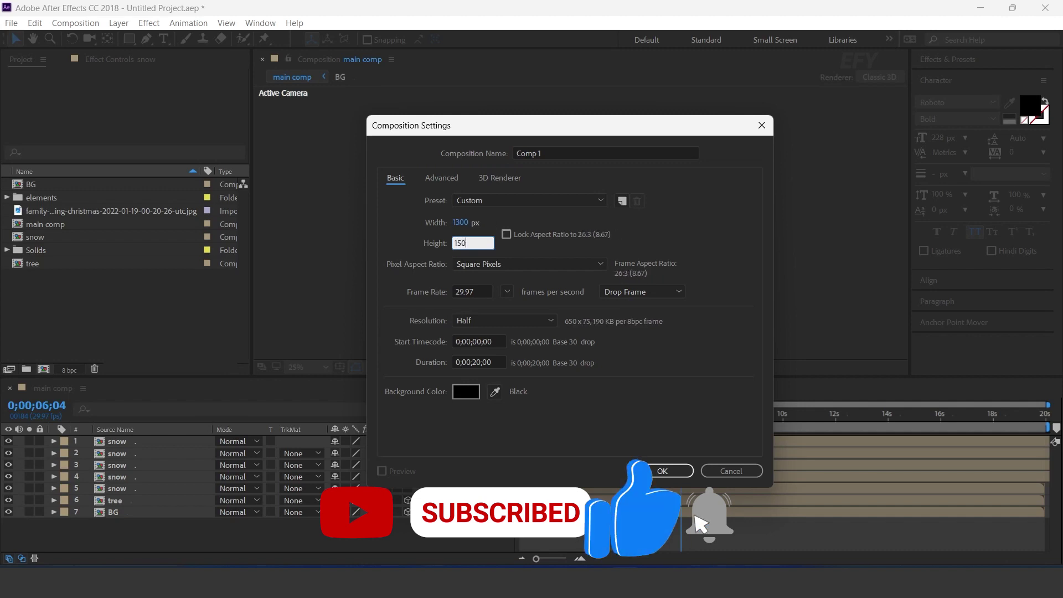
pyautogui.click(553, 153)
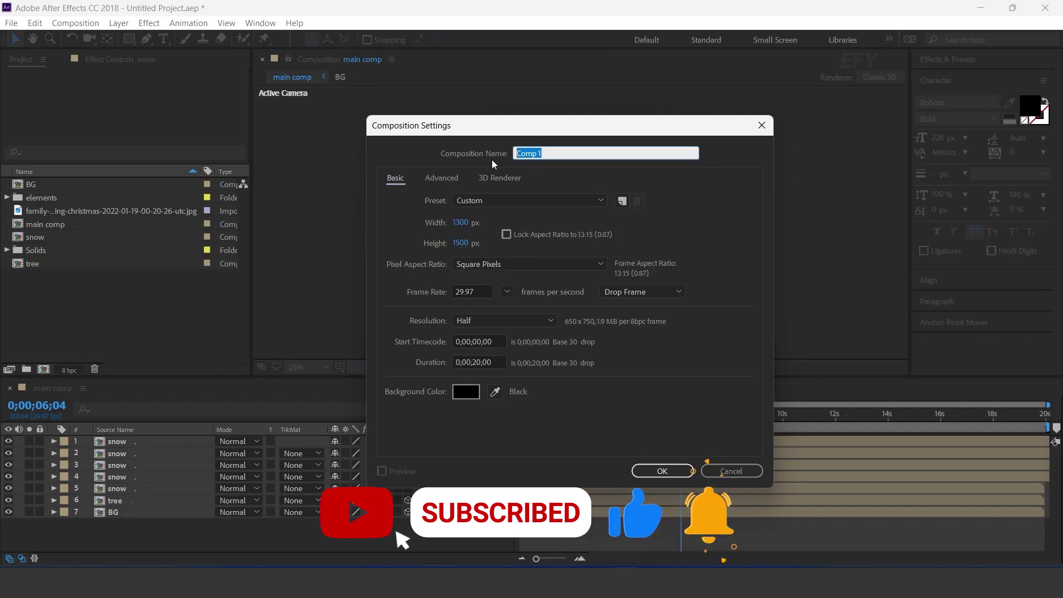
pyautogui.write('frame')
pyautogui.press('Return')
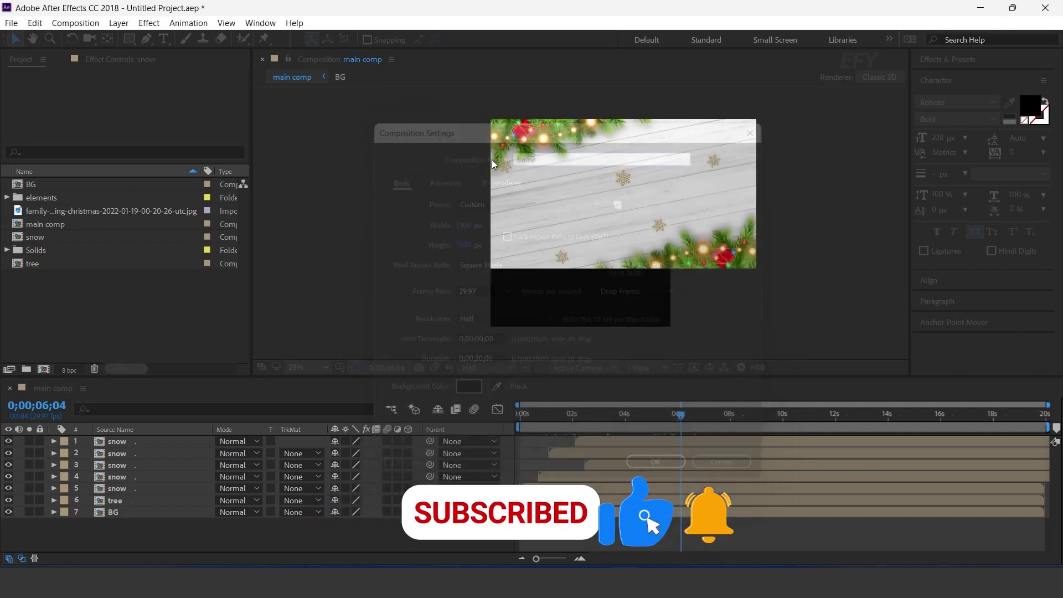
# Add frame.png from the elements folder to the frame composition, collapse the folder and close the composition.
pyautogui.click(72, 292)
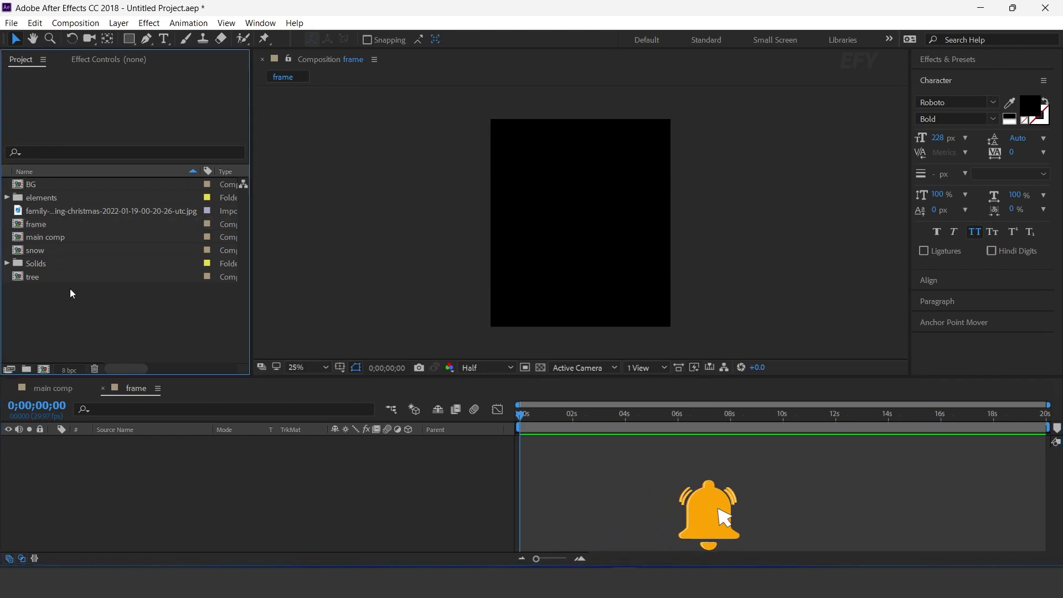
pyautogui.click(6, 197)
pyautogui.moveTo(56, 267); pyautogui.dragTo(44, 263)
pyautogui.moveTo(224, 514); pyautogui.dragTo(225, 515)
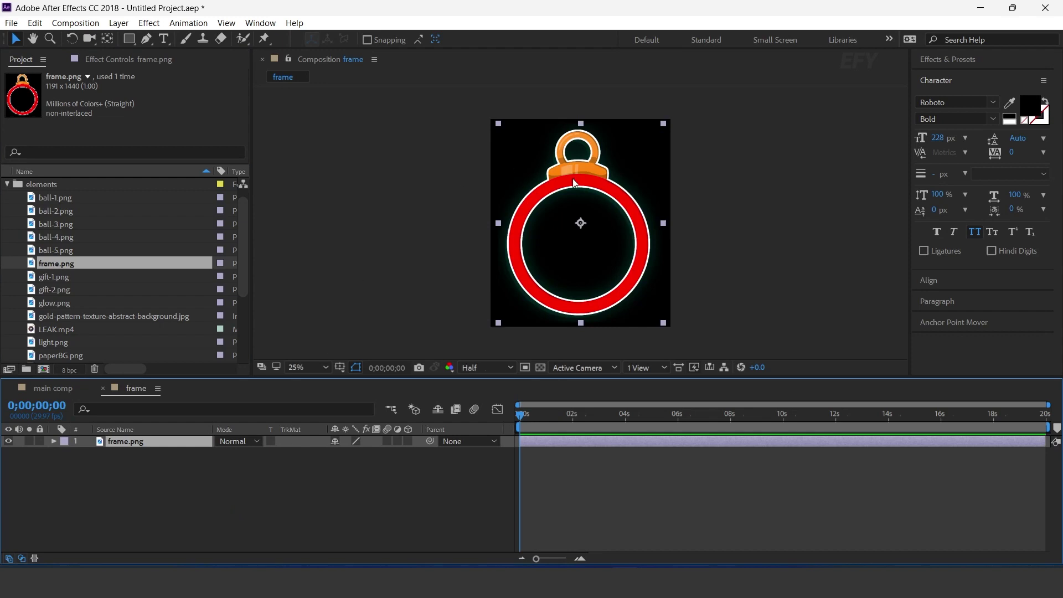
pyautogui.click(302, 484)
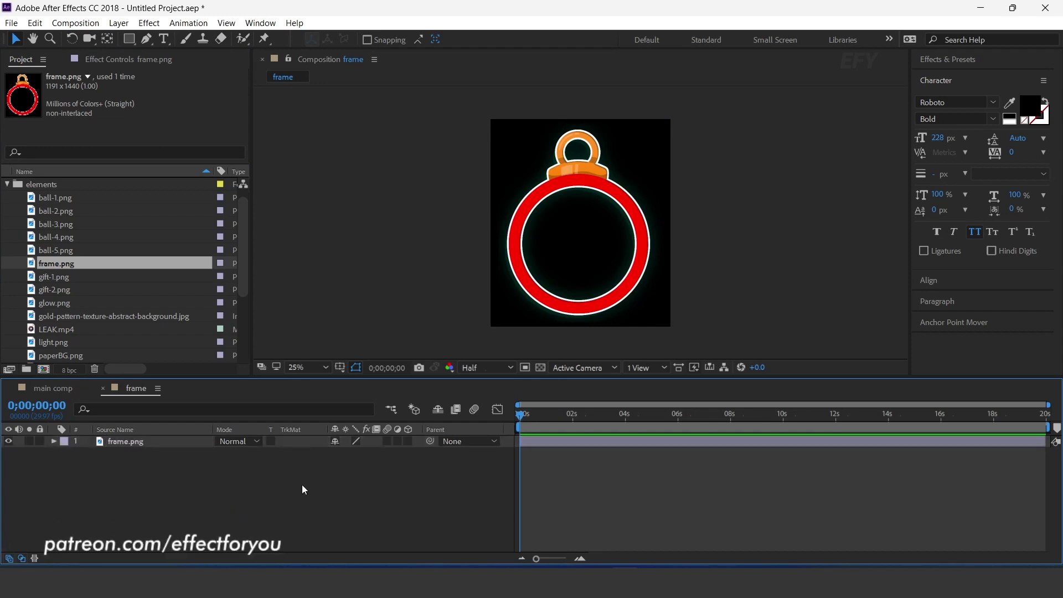
pyautogui.click(8, 184)
pyautogui.click(66, 321)
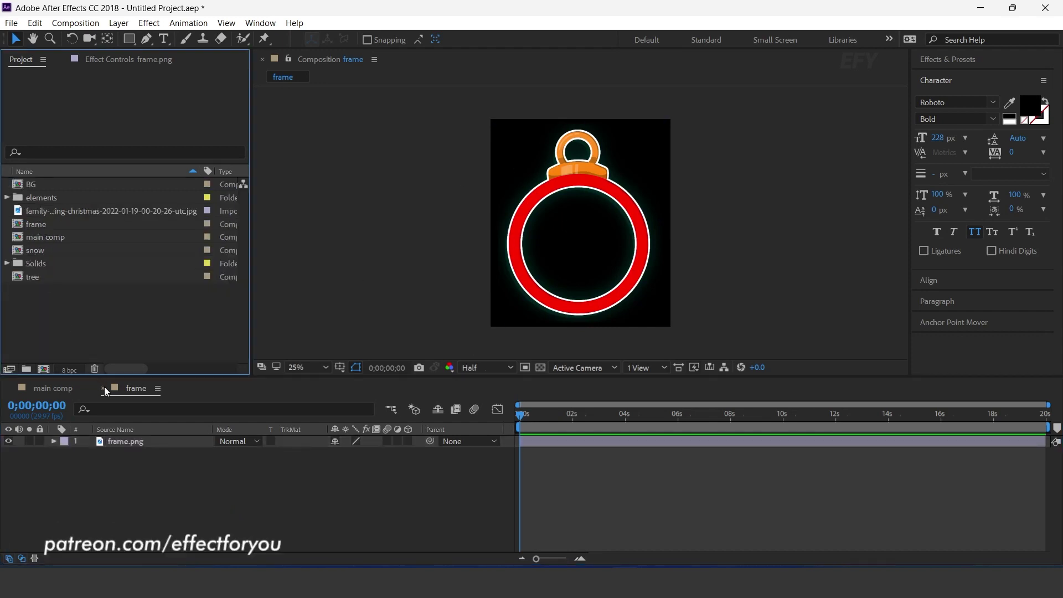
pyautogui.click(103, 388)
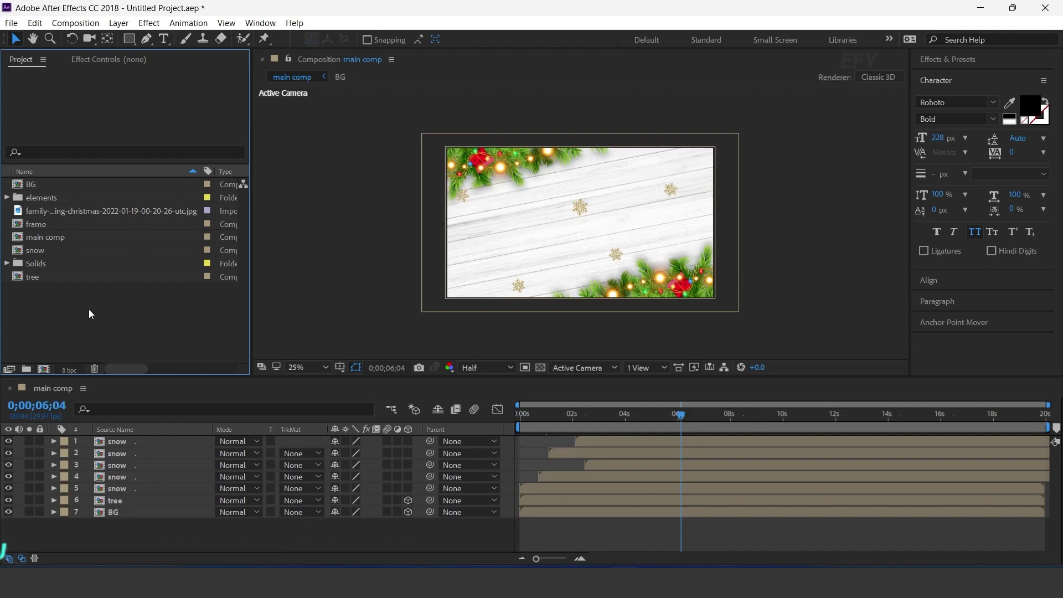
# Create an 1800 x 1800 px composition named placeholder-1.
pyautogui.click(45, 369)
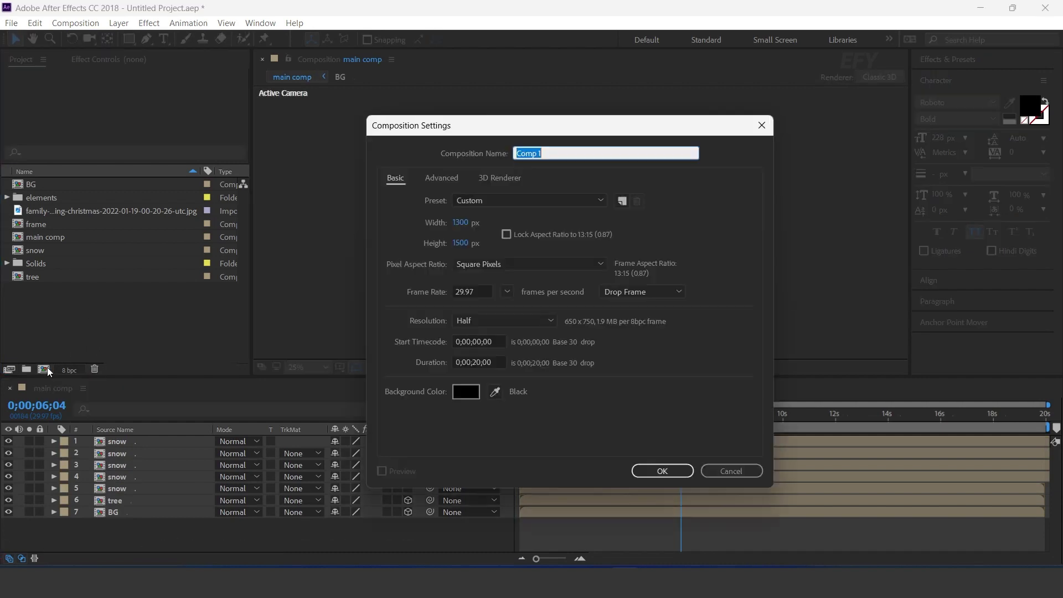
pyautogui.click(460, 225)
pyautogui.write('1800')
pyautogui.press('Tab')
pyautogui.write('1800')
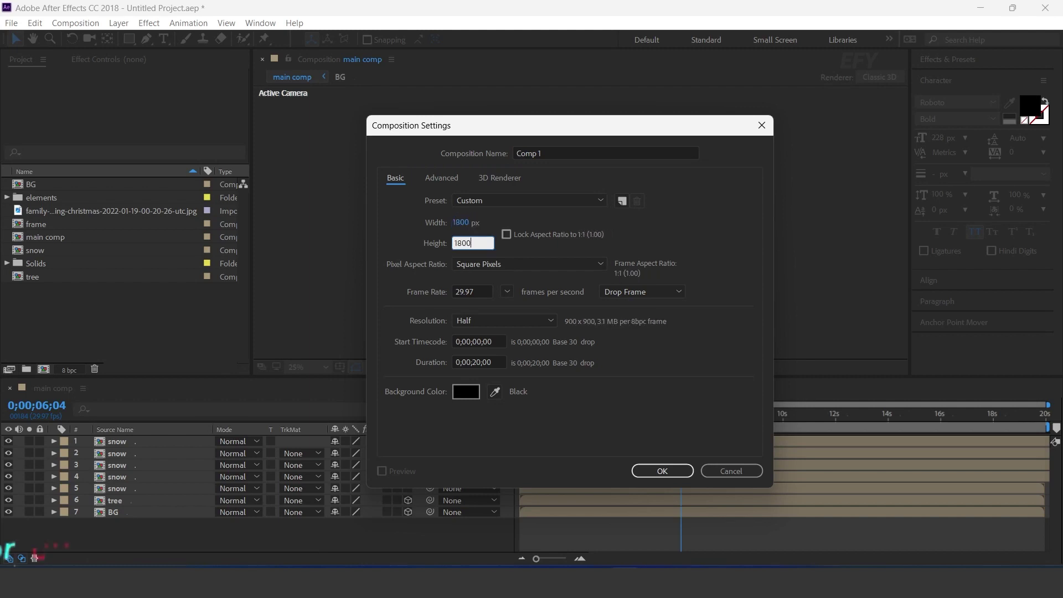
pyautogui.click(555, 155)
pyautogui.write('placeholde')
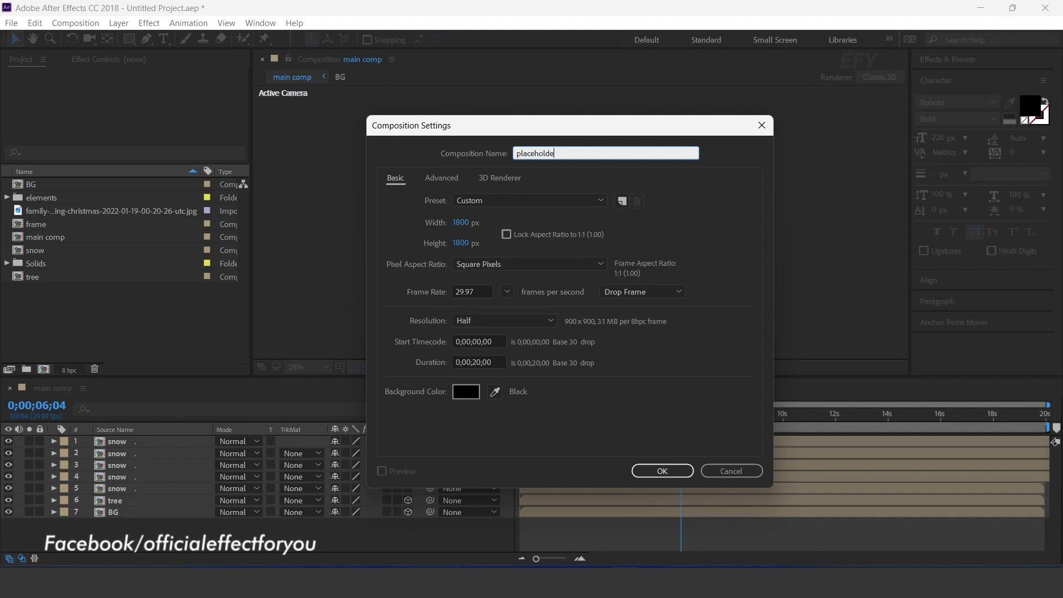
pyautogui.press('Return')
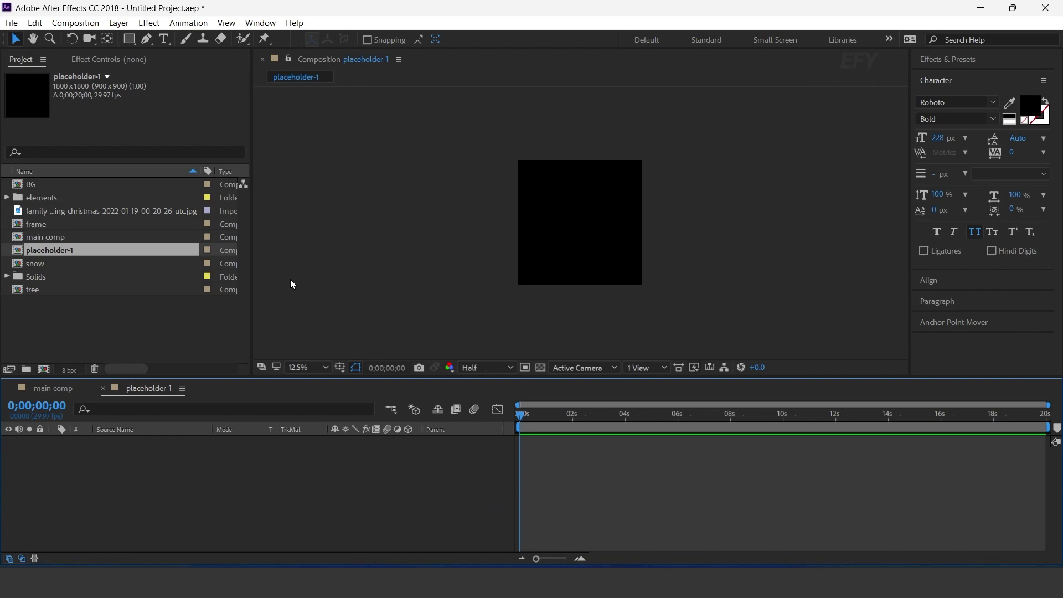
# Add the family Christmas photo to placeholder-1, scale it to 62% and close the composition.
pyautogui.click(69, 285)
pyautogui.click(40, 213)
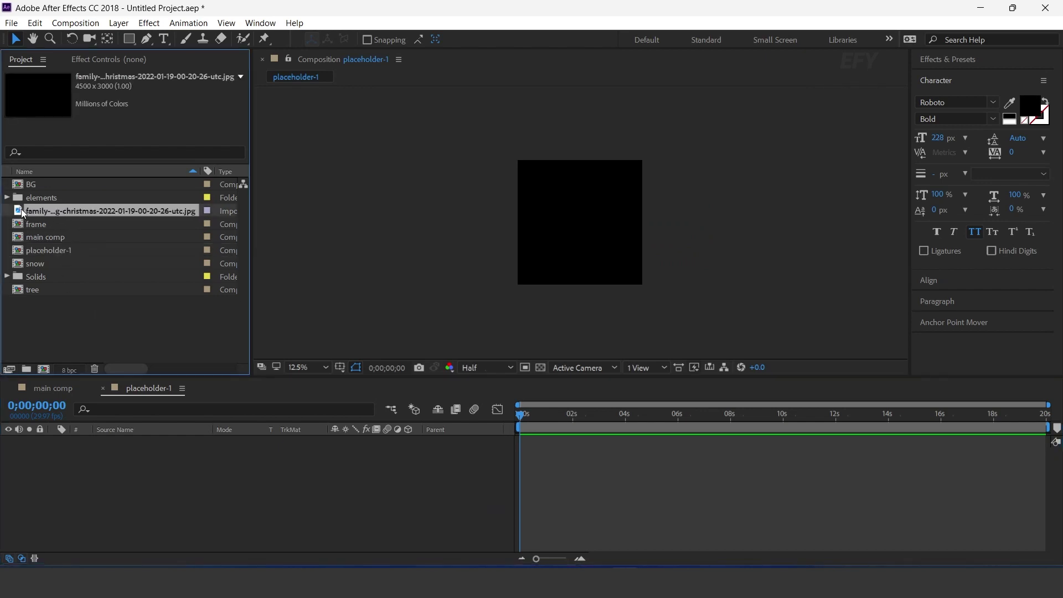
pyautogui.moveTo(23, 213); pyautogui.dragTo(343, 454)
pyautogui.press('s')
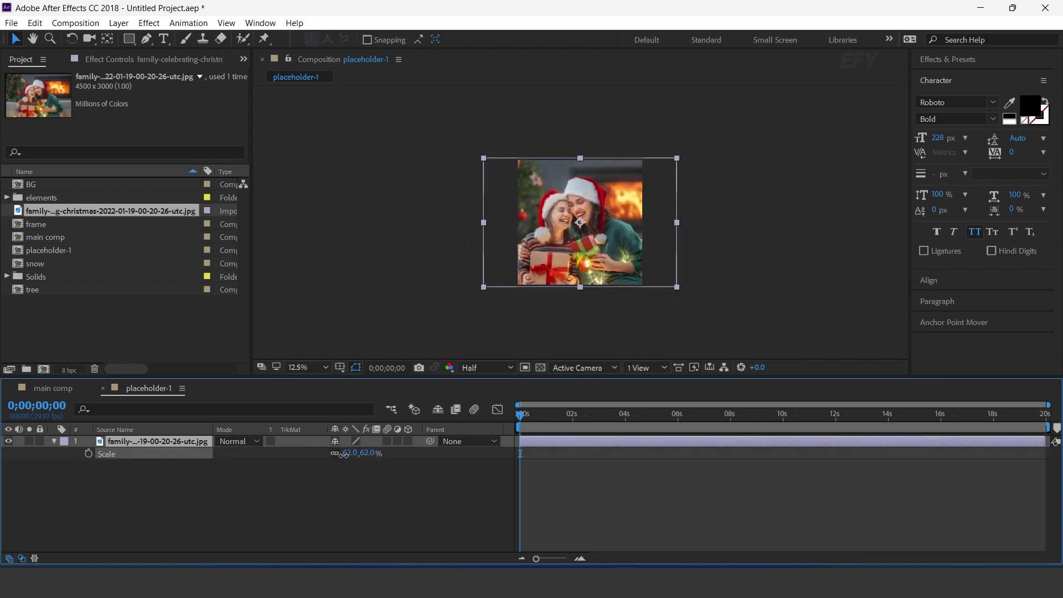
pyautogui.click(424, 529)
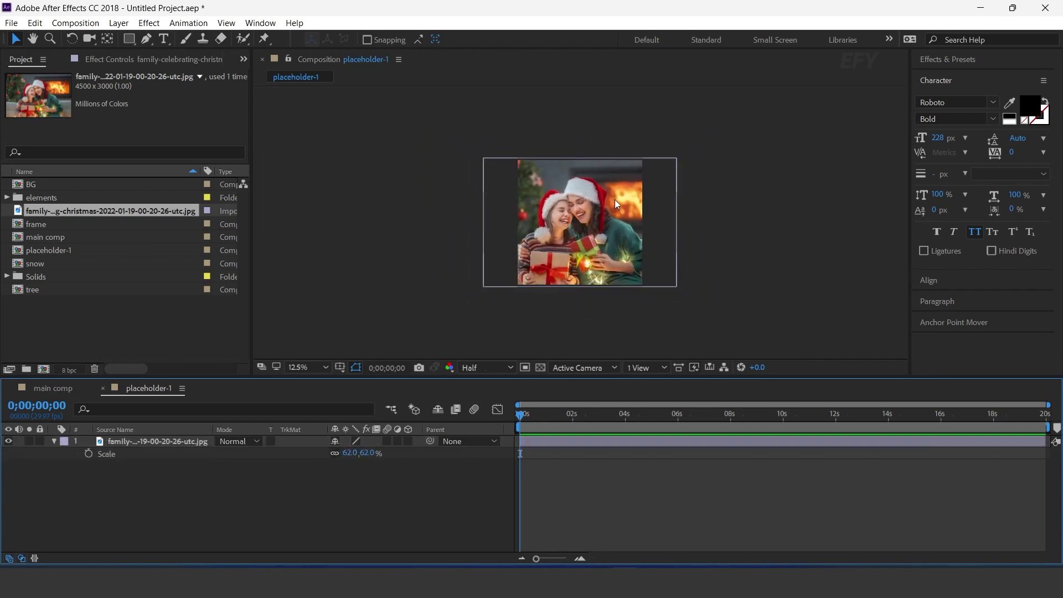
pyautogui.click(103, 388)
# Create an 1800 x 3000 px composition named media-1.
pyautogui.click(70, 347)
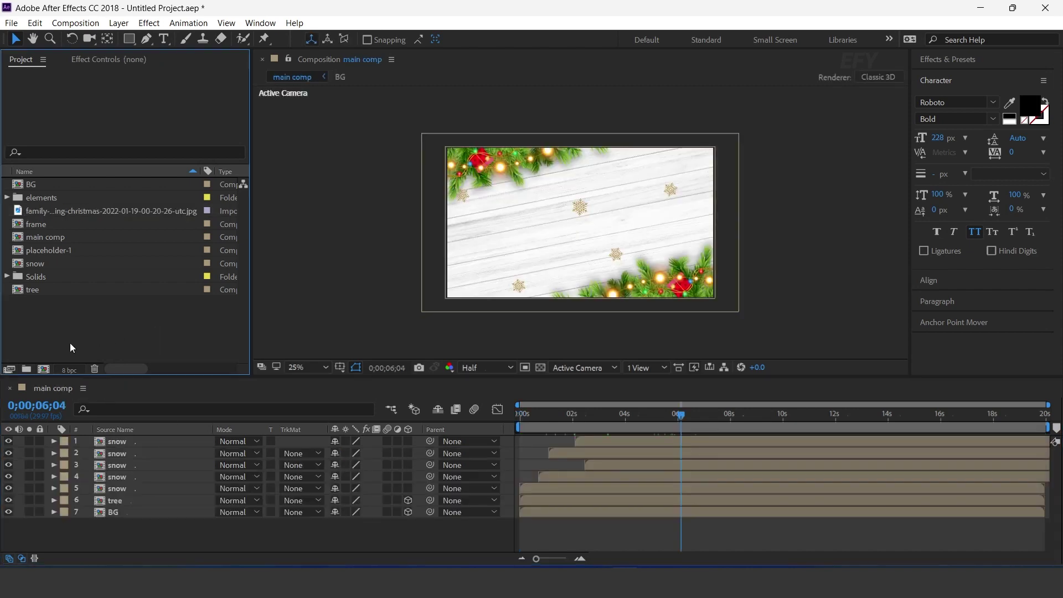
pyautogui.click(43, 369)
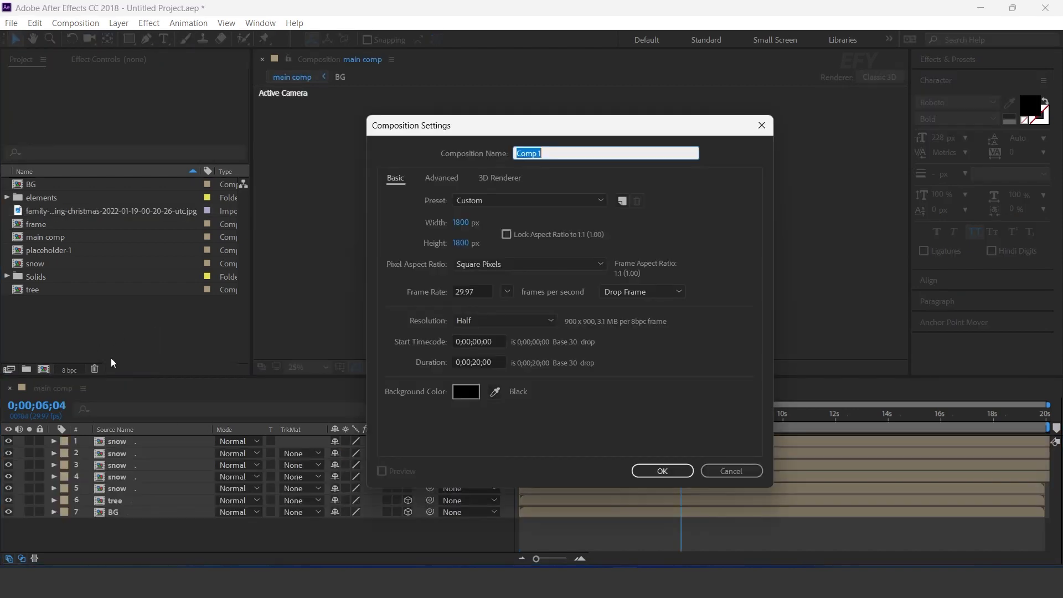
pyautogui.click(462, 223)
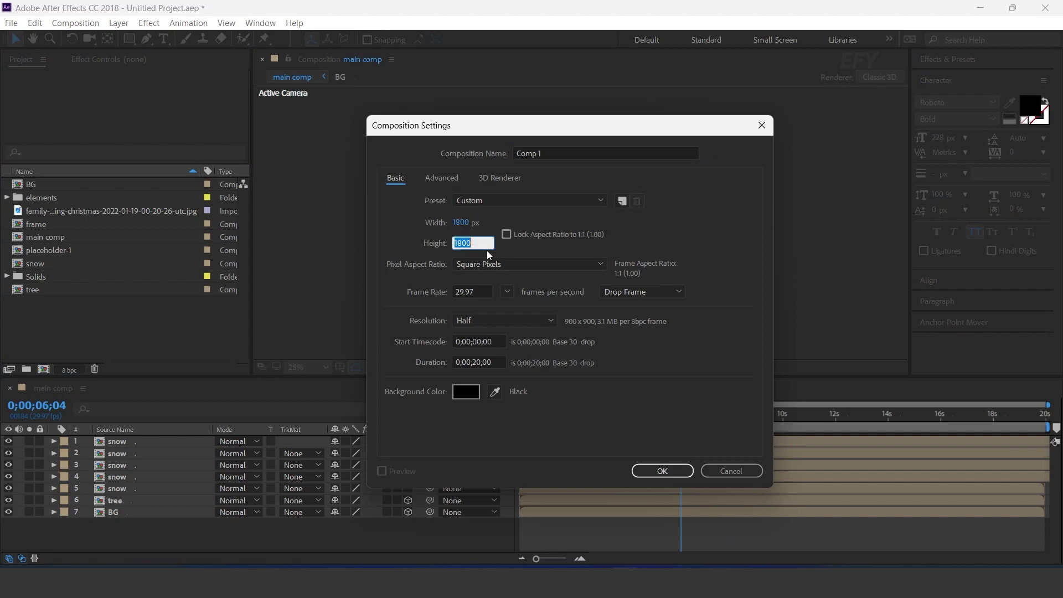
pyautogui.write('3000')
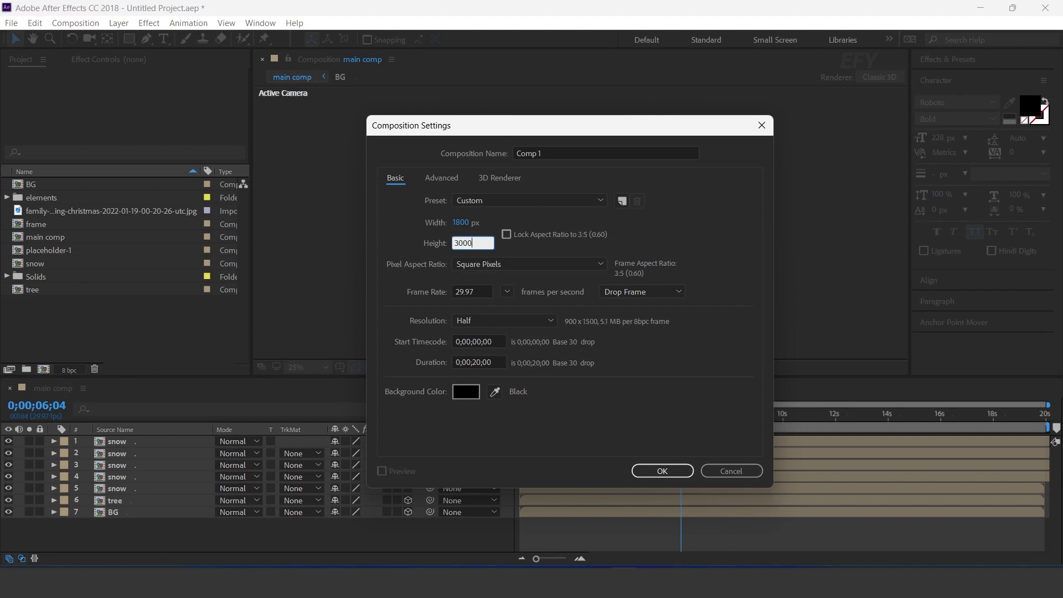
pyautogui.click(524, 154)
pyautogui.write('media-1')
pyautogui.press('Return')
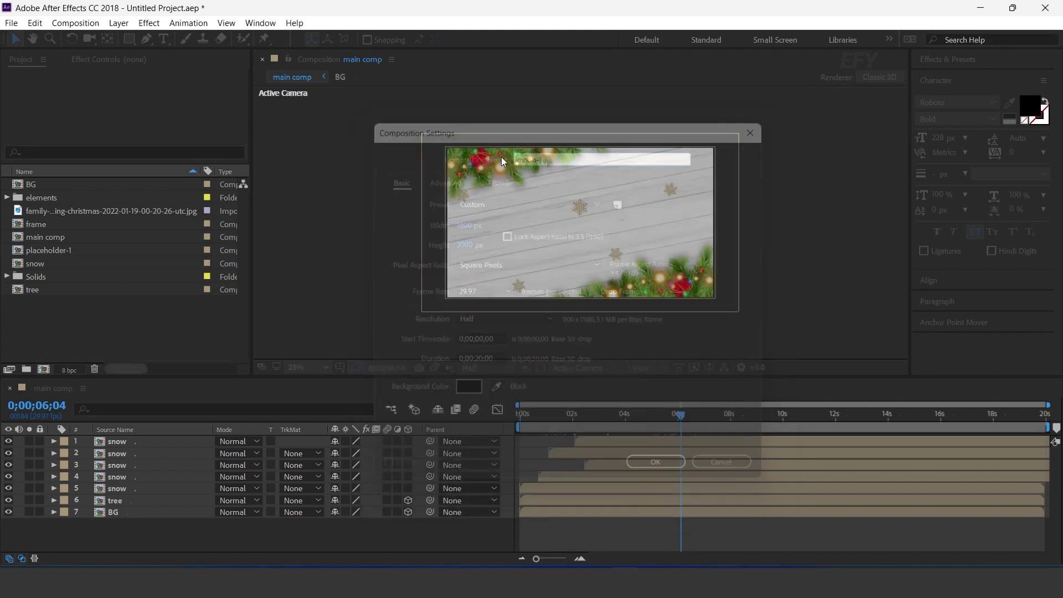
pyautogui.press(',')
pyautogui.press(',')
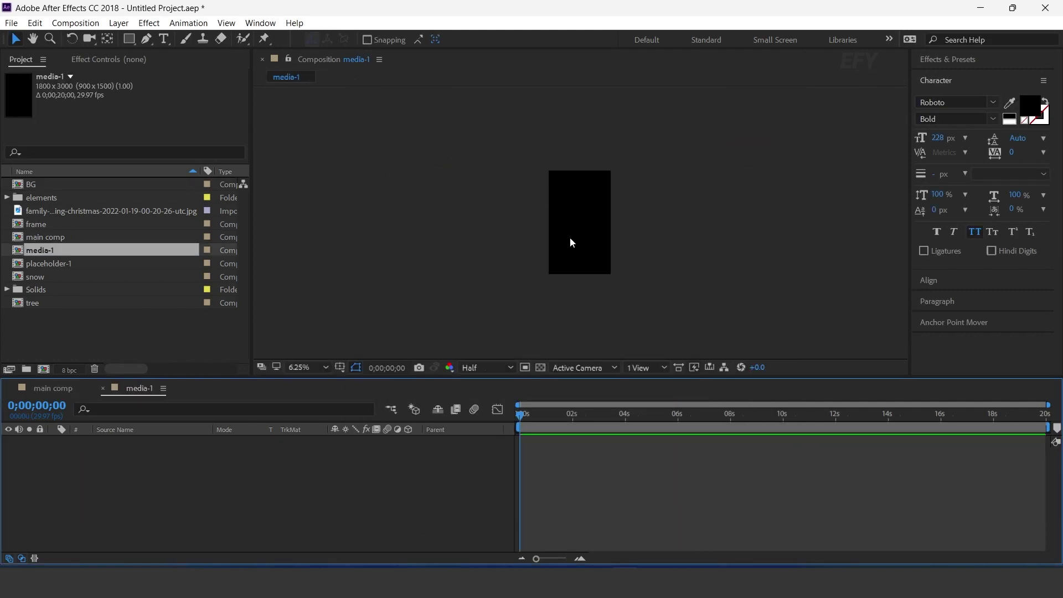
# Add the frame composition to media-1 and move it straight down to the lower part of the canvas.
pyautogui.click(70, 335)
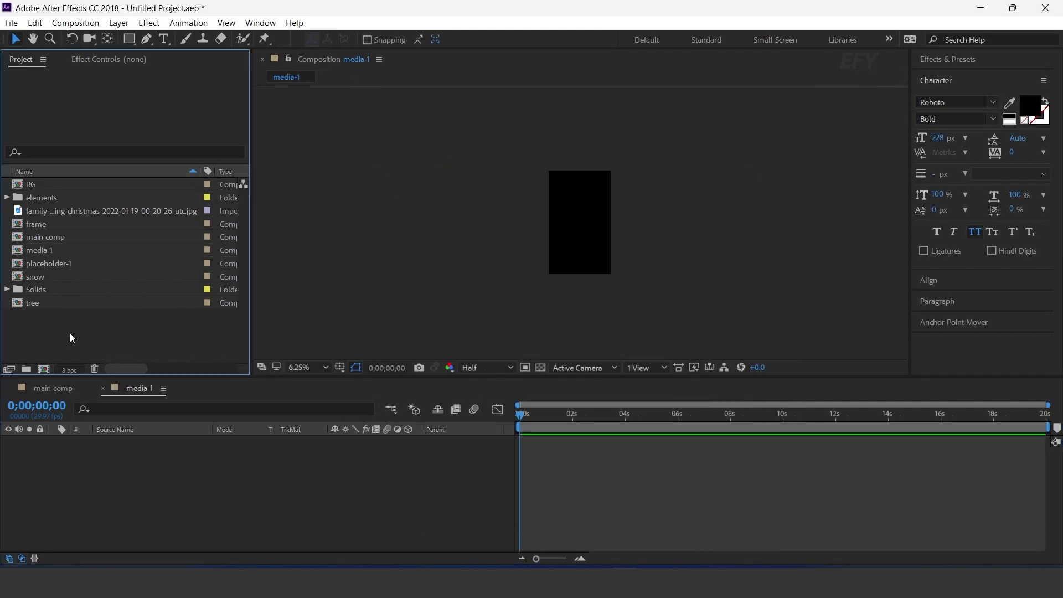
pyautogui.click(36, 223)
pyautogui.moveTo(69, 250); pyautogui.dragTo(194, 495)
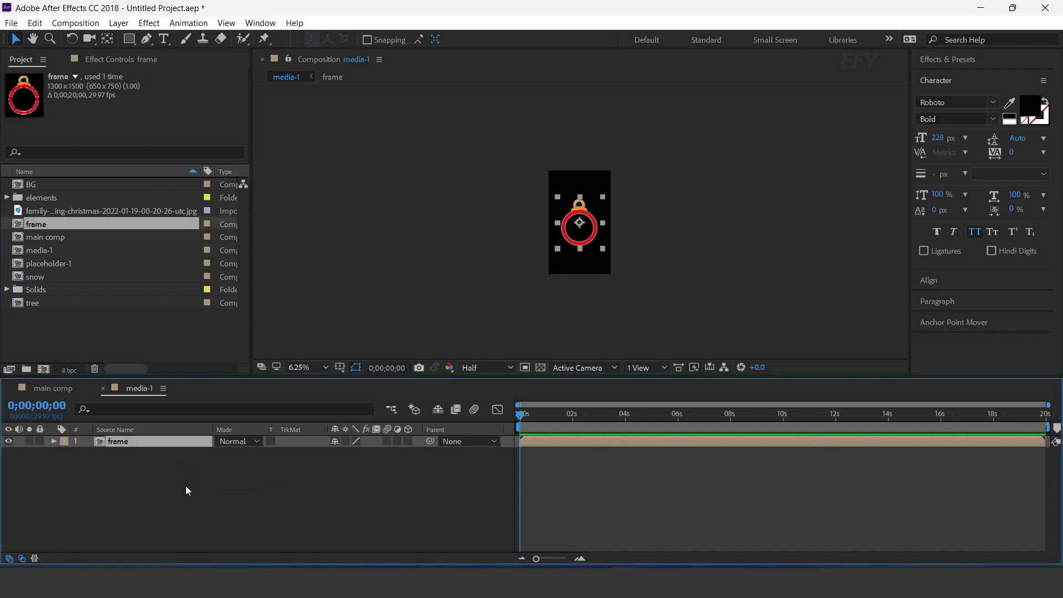
pyautogui.press('.')
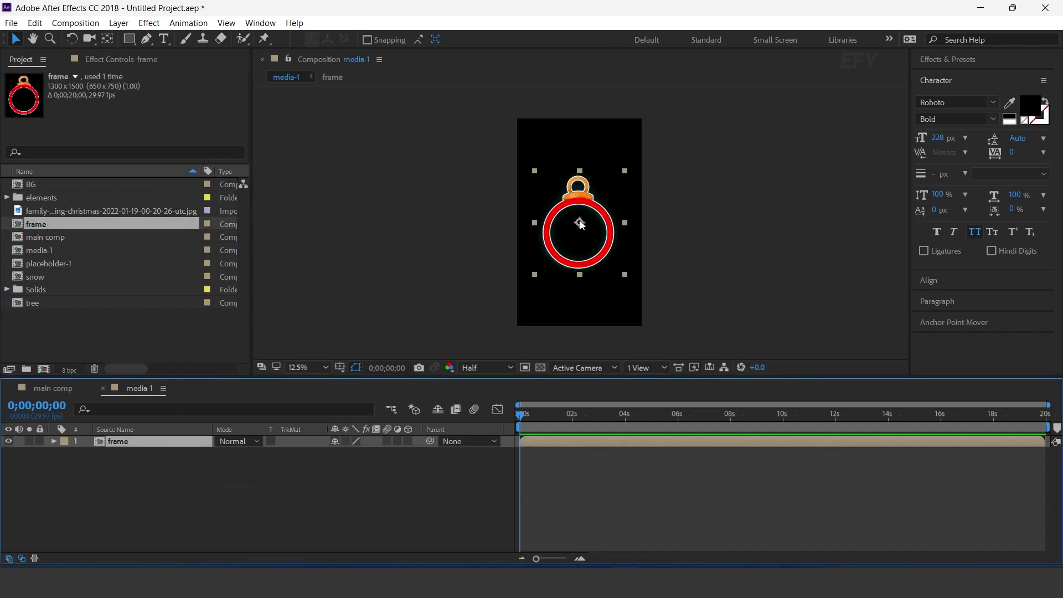
pyautogui.moveTo(580, 224); pyautogui.dragTo(581, 267)
pyautogui.hotkey('ctrl', 'shift', 'a')
# Draw a vertical hanging line with the Pen tool from the ornament's ring up past the canvas's upper edge, with a 15 px orange stroke.
pyautogui.click(136, 344)
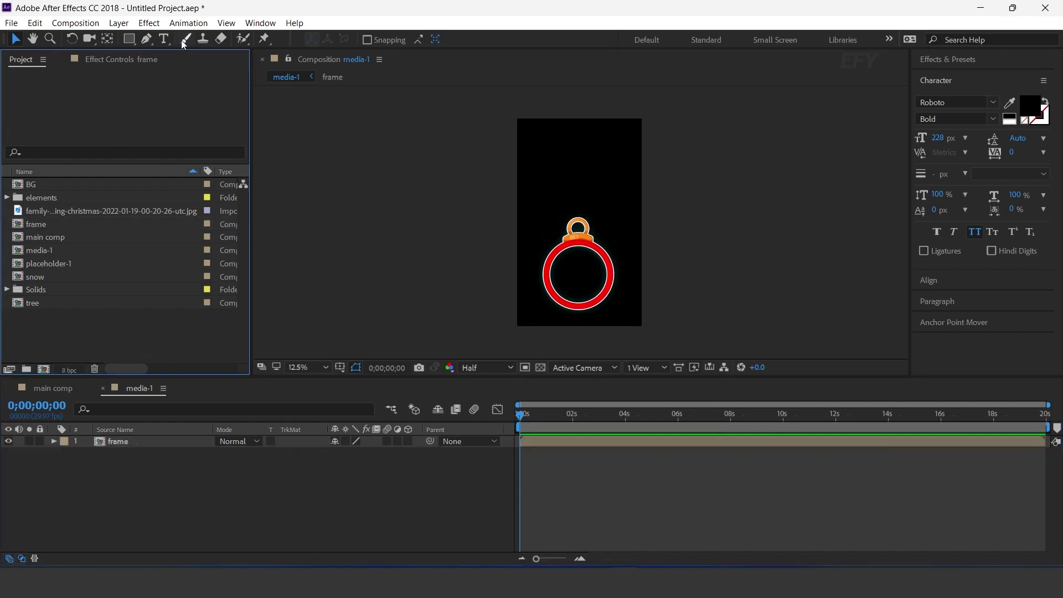
pyautogui.click(147, 40)
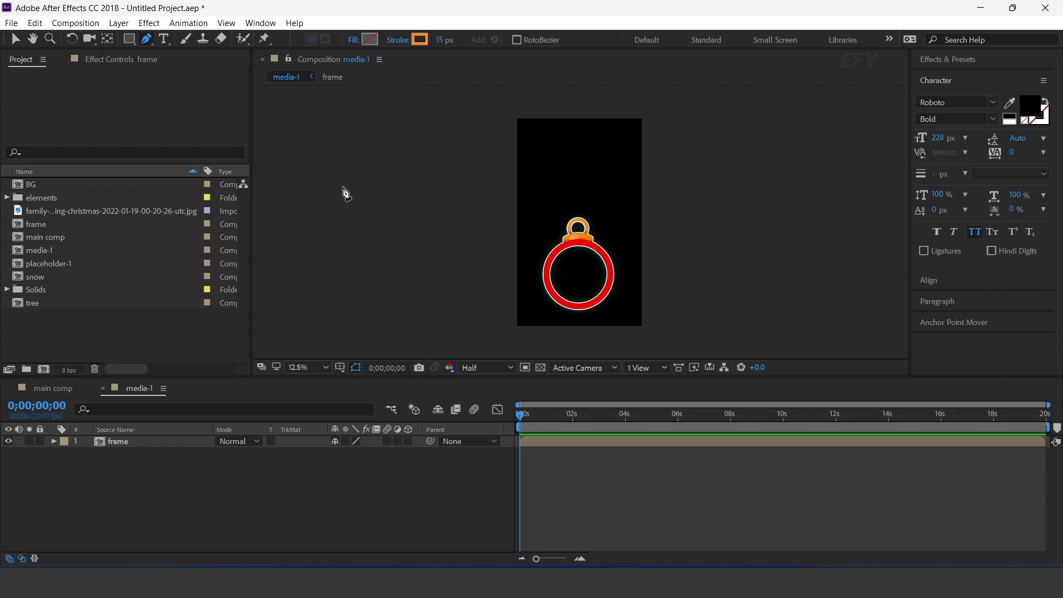
pyautogui.moveTo(582, 234); pyautogui.dragTo(580, 242)
pyautogui.scroll(2, 580, 242)
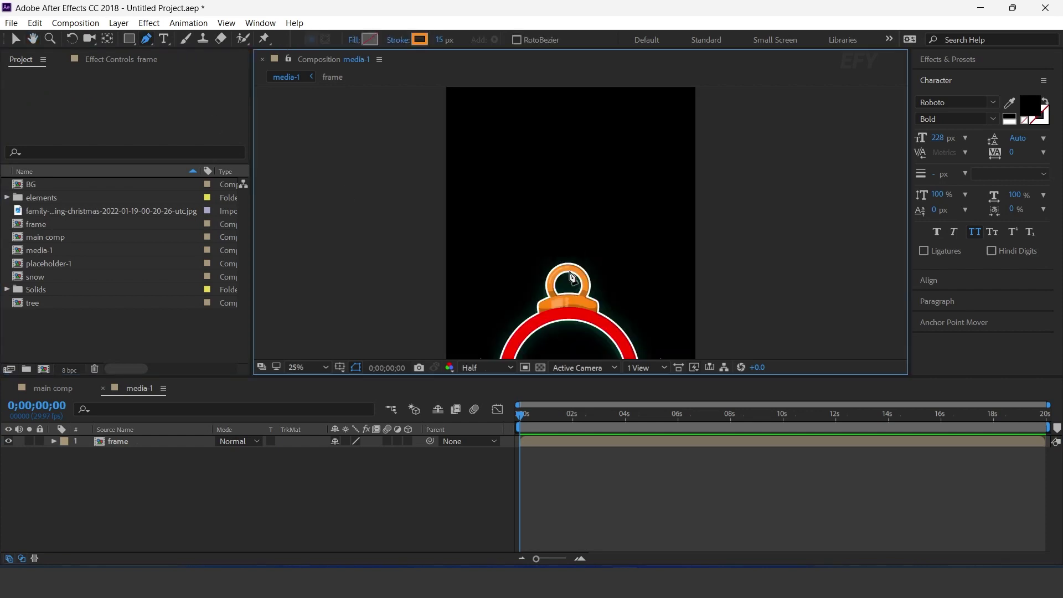
pyautogui.click(568, 271)
pyautogui.moveTo(574, 194); pyautogui.dragTo(565, 251)
pyautogui.keyDown('shift'); pyautogui.click(566, 139); pyautogui.keyUp('shift')
pyautogui.scroll(-1, 584, 143)
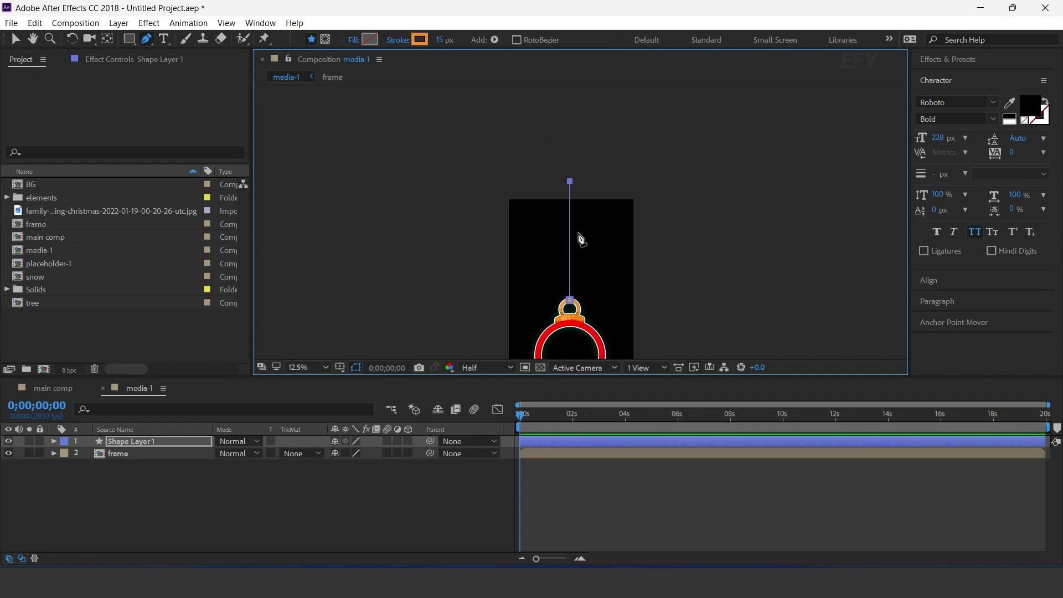
pyautogui.press('v')
# Move the hanging line's shape layer below the frame layer.
pyautogui.scroll(4, 584, 288)
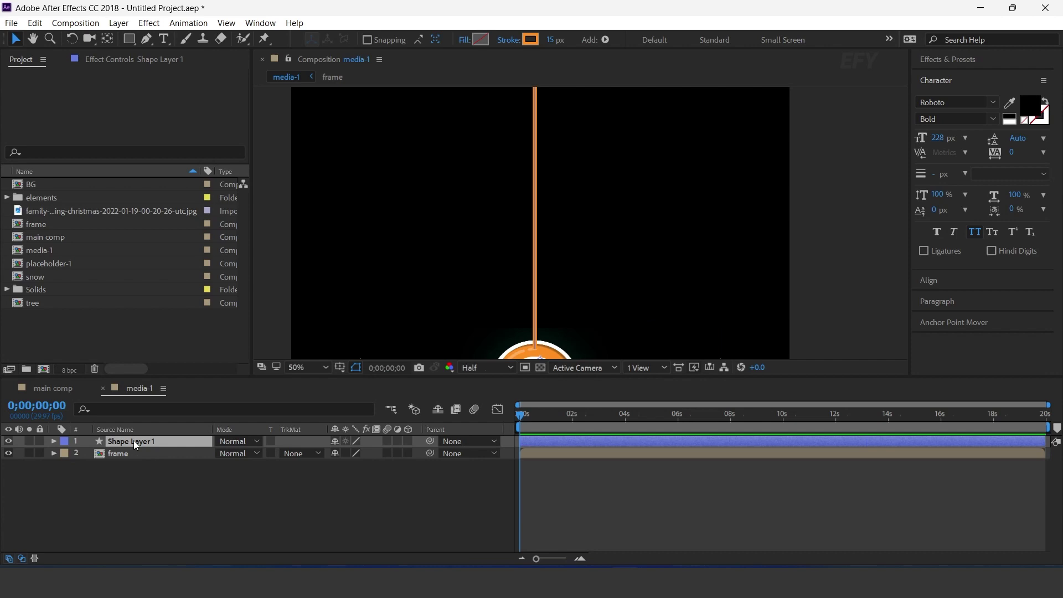
pyautogui.moveTo(134, 440); pyautogui.dragTo(134, 459)
pyautogui.scroll(-2, 587, 274)
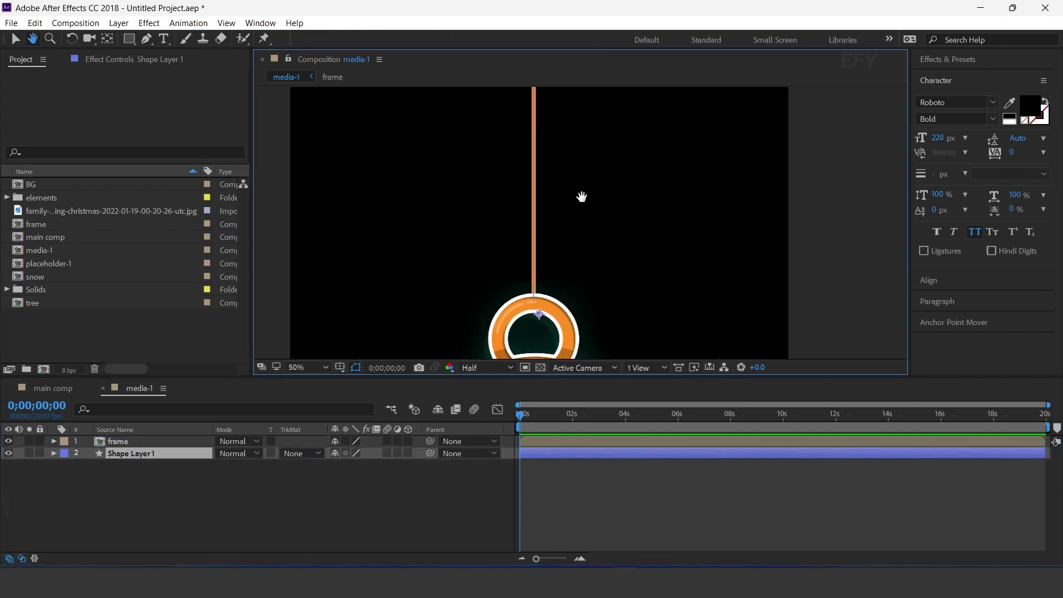
pyautogui.scroll(-2, 541, 261)
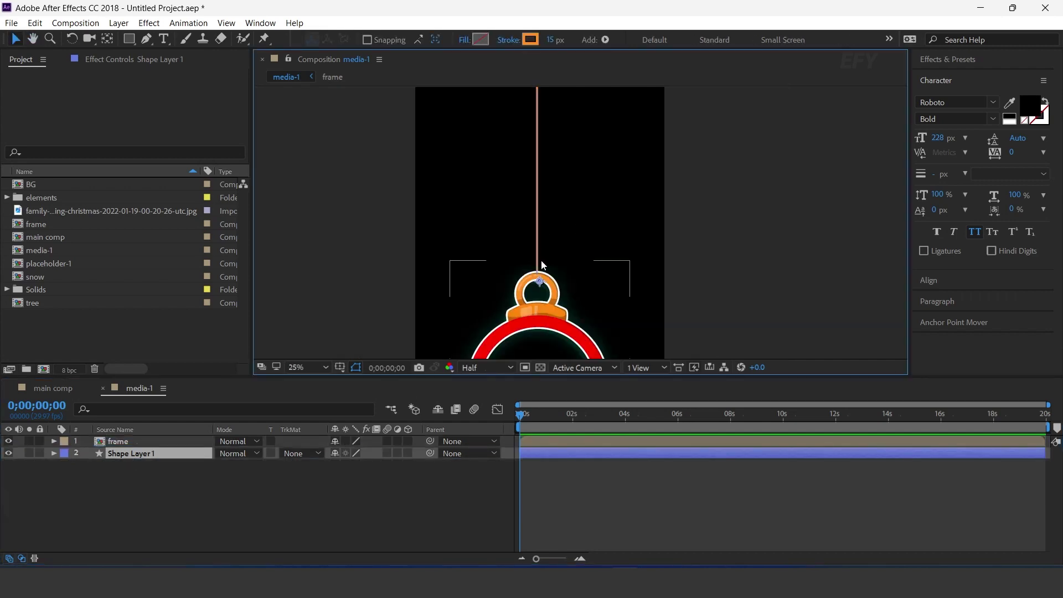
pyautogui.scroll(-2, 565, 244)
pyautogui.click(400, 523)
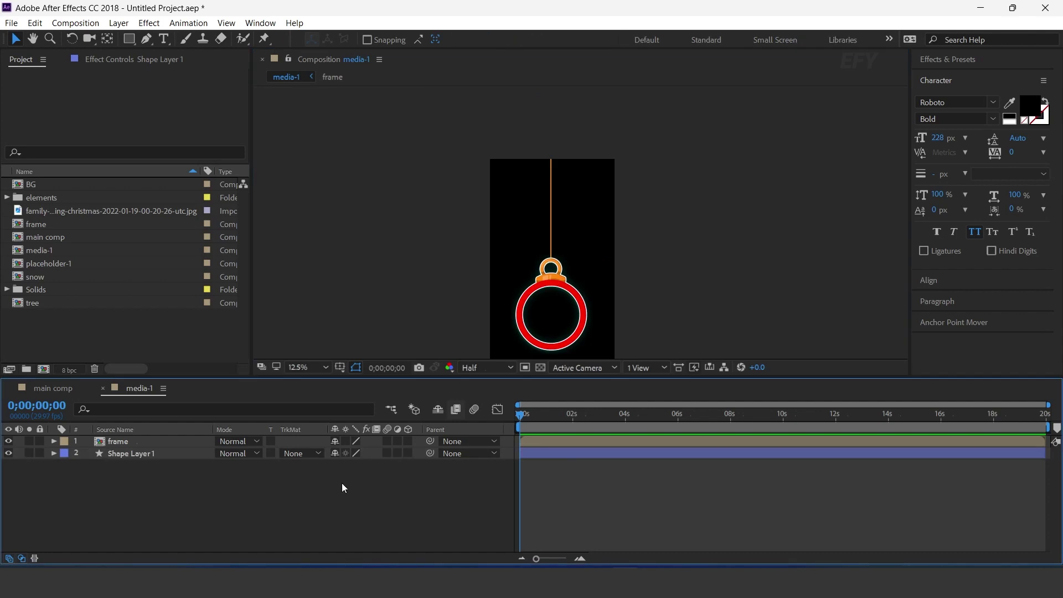
# Set up the Ellipse tool with no stroke and a solid white FFFFFF fill.
pyautogui.click(130, 41)
pyautogui.click(183, 72)
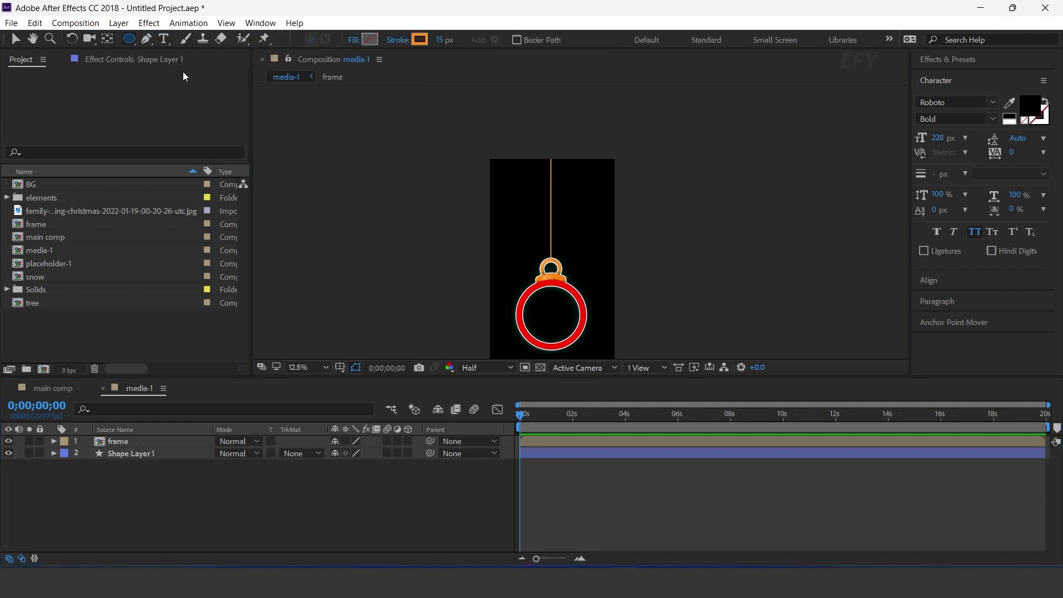
pyautogui.press('h')
pyautogui.moveTo(589, 271); pyautogui.dragTo(584, 245)
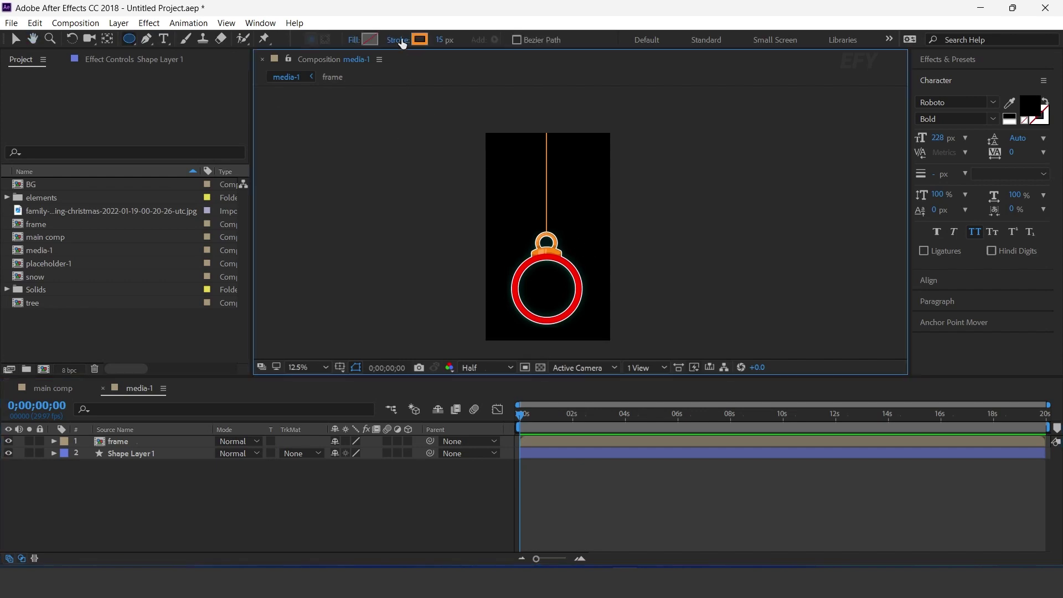
pyautogui.click(398, 39)
pyautogui.click(133, 93)
pyautogui.click(173, 174)
pyautogui.click(370, 39)
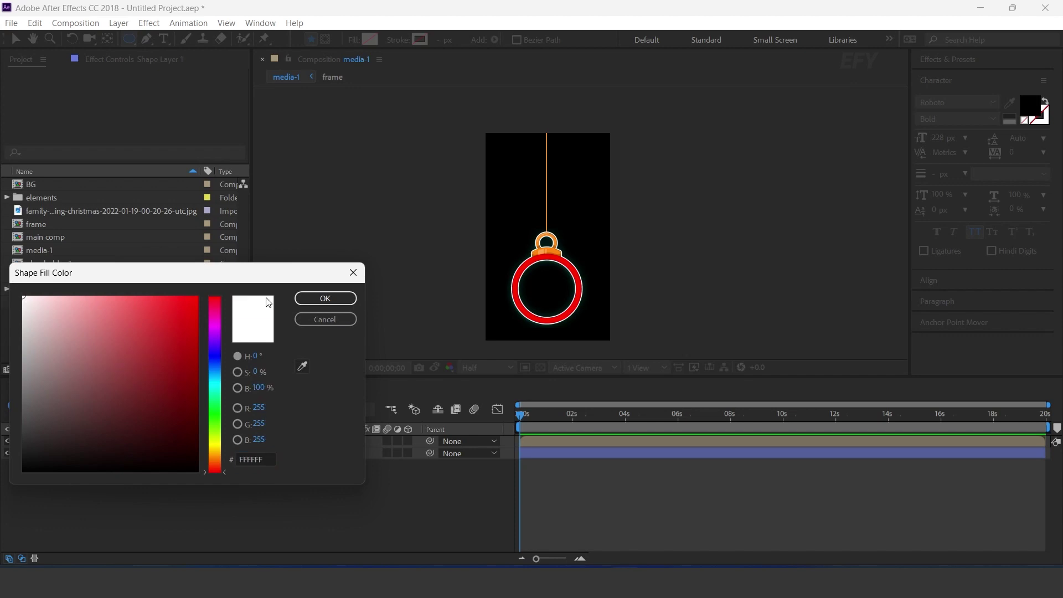
pyautogui.click(324, 299)
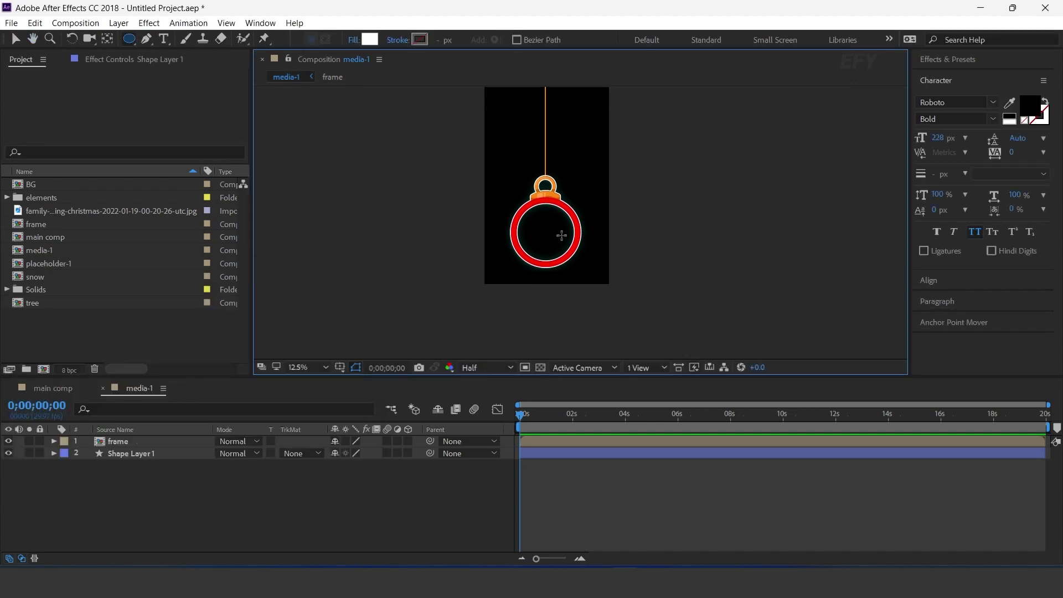
# Draw a white circle covering the ornament's round opening and center it within the red ring.
pyautogui.scroll(5, 563, 233)
pyautogui.scroll(-1, 512, 209)
pyautogui.press('h')
pyautogui.moveTo(512, 208)
pyautogui.mouseDown()
pyautogui.moveTo(533, 247)
pyautogui.moveTo(614, 327)
pyautogui.moveTo(619, 352)
pyautogui.mouseUp()
pyautogui.press('q')
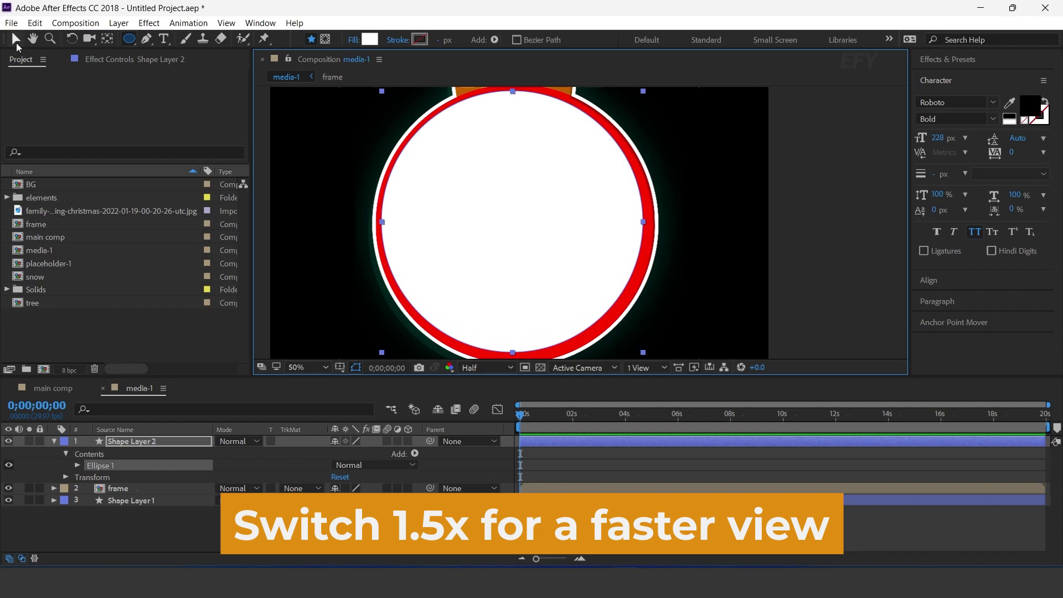
pyautogui.click(15, 40)
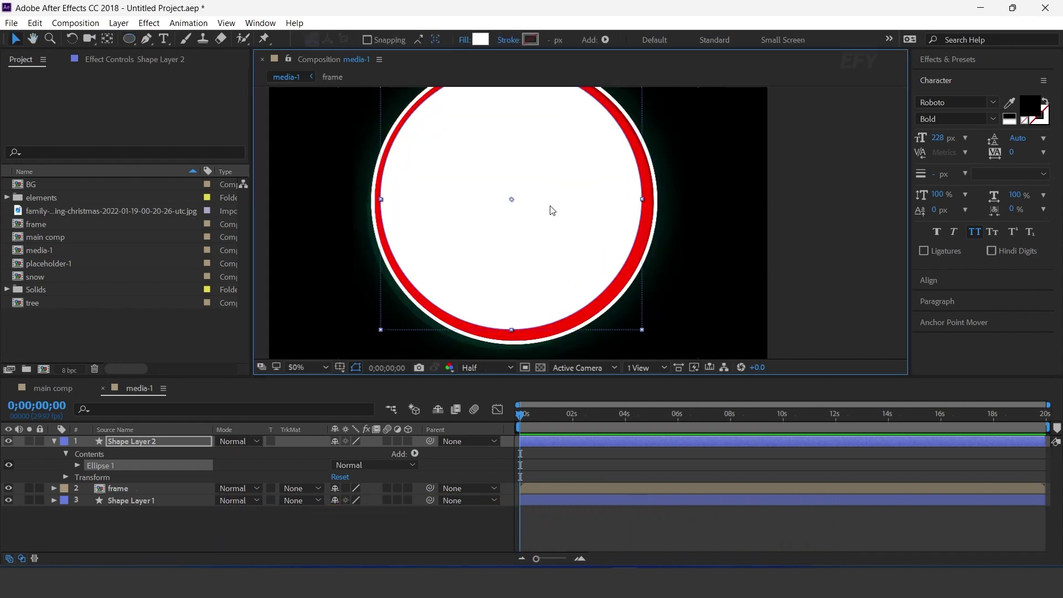
pyautogui.moveTo(550, 206); pyautogui.dragTo(552, 212)
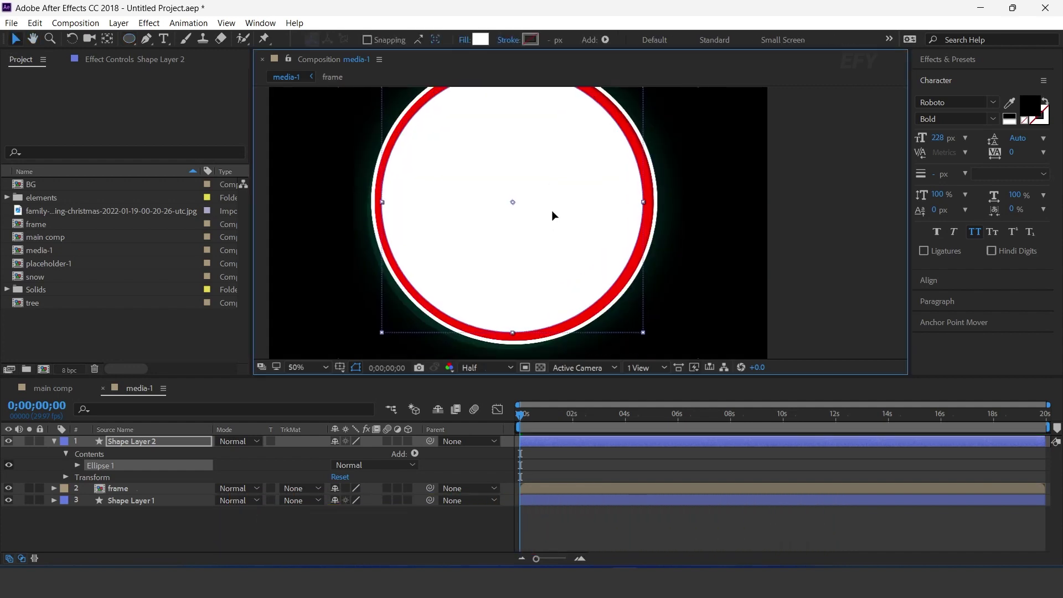
pyautogui.scroll(-2, 558, 216)
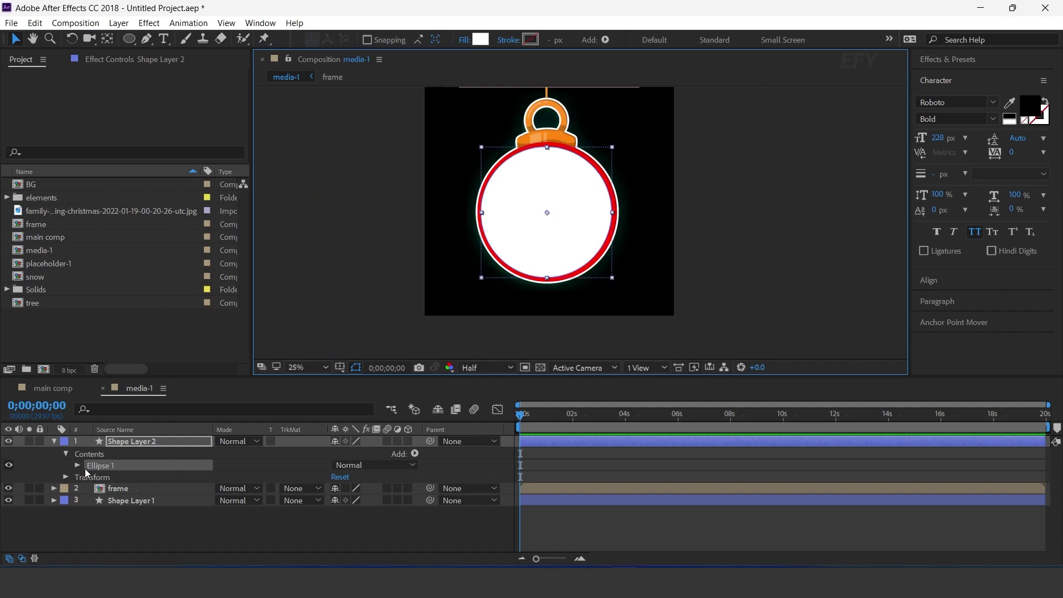
# Move the white circle's layer to the bottom of the layer stack and rename it circle.
pyautogui.click(53, 441)
pyautogui.moveTo(118, 440); pyautogui.dragTo(140, 474)
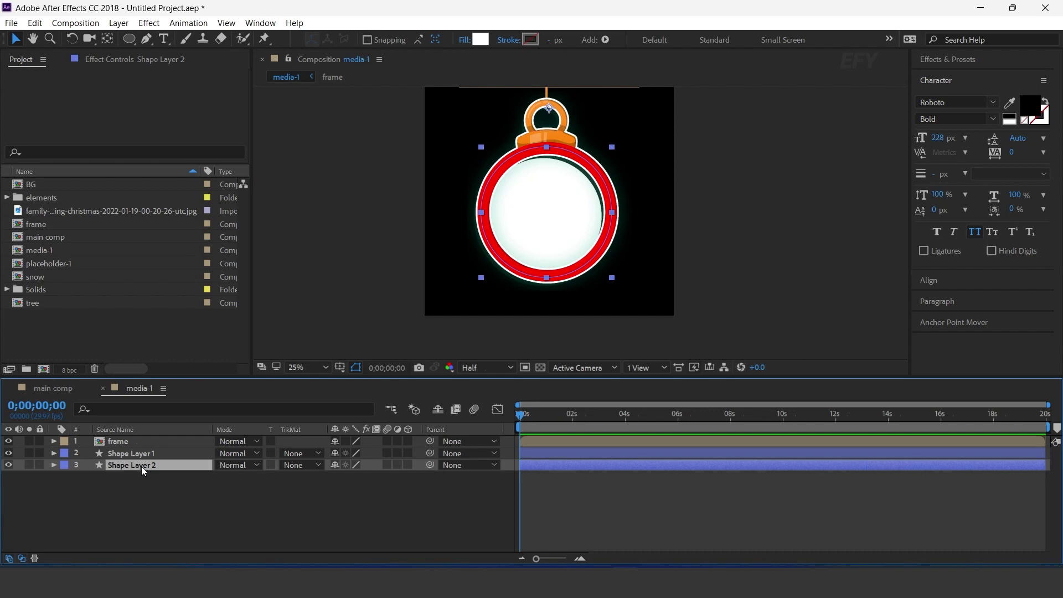
pyautogui.press('Return')
pyautogui.write('circle')
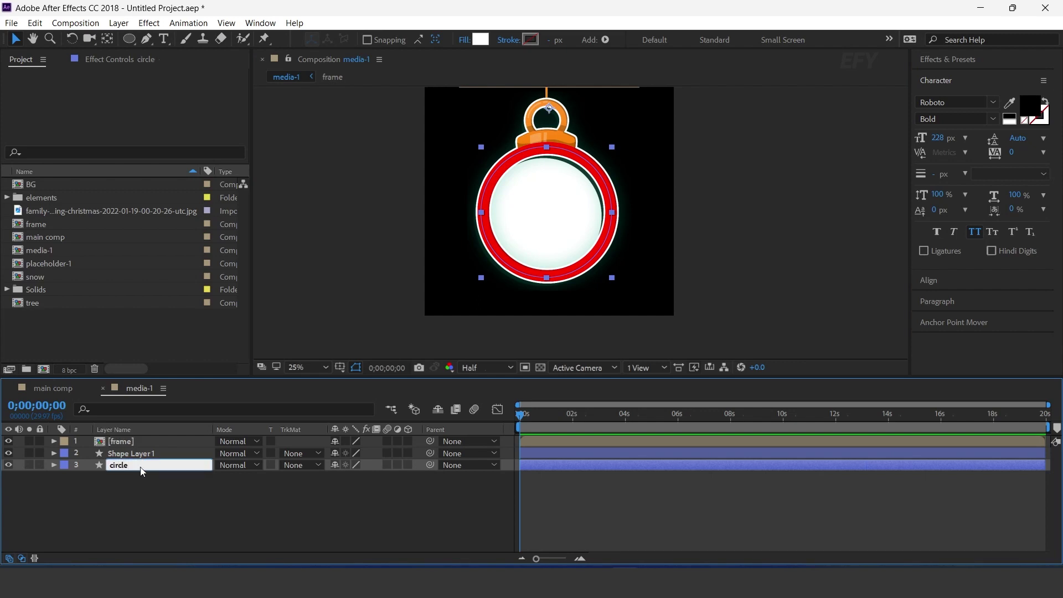
pyautogui.press('Return')
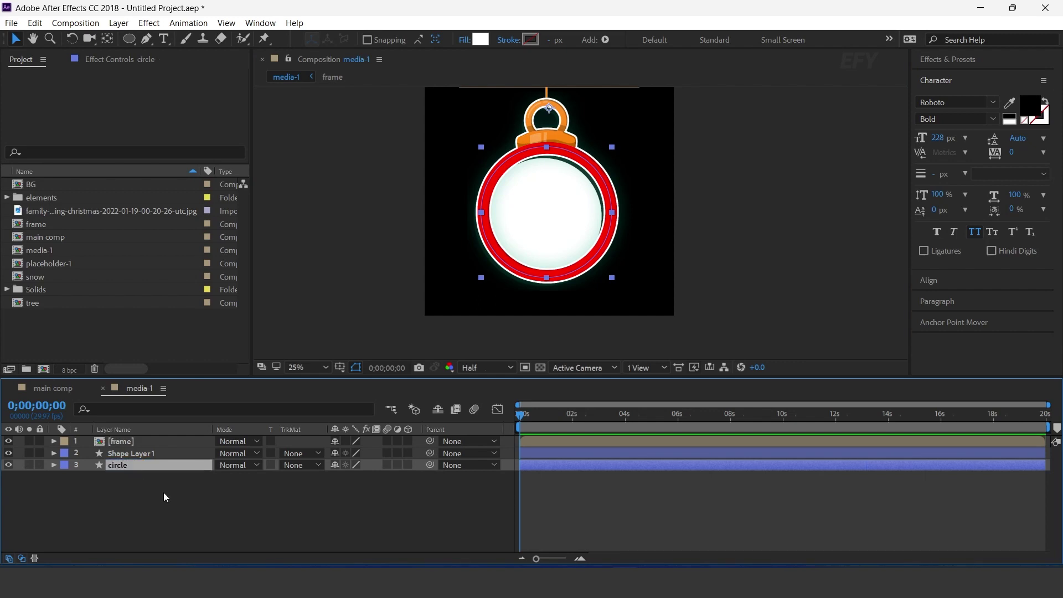
# Add placeholder-1 below the circle layer and set its track matte to Alpha Matte "circle".
pyautogui.click(58, 265)
pyautogui.moveTo(21, 267); pyautogui.dragTo(113, 477)
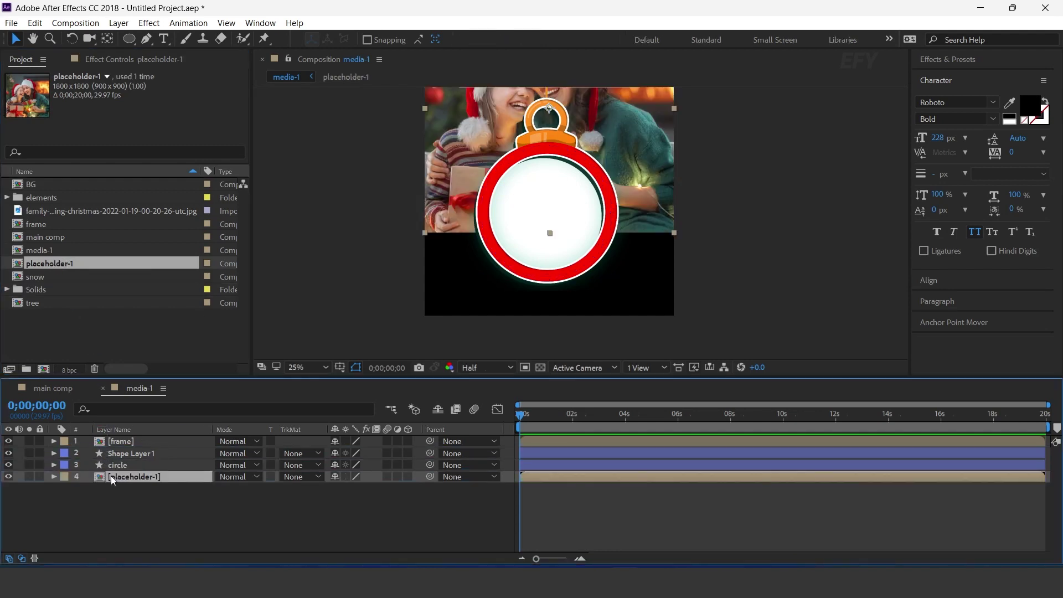
pyautogui.click(306, 478)
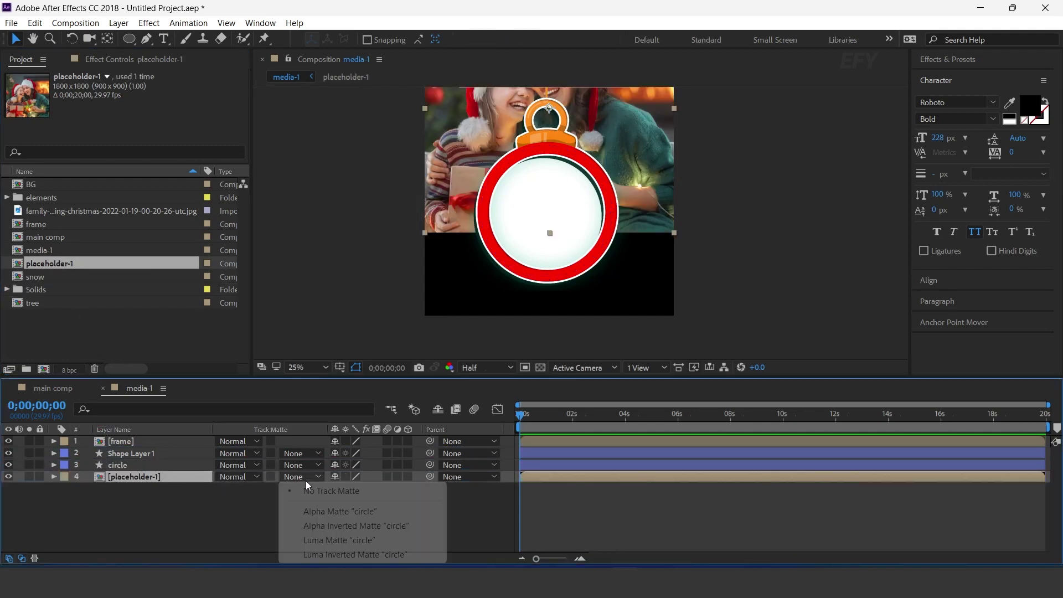
pyautogui.click(331, 508)
pyautogui.scroll(-1, 593, 186)
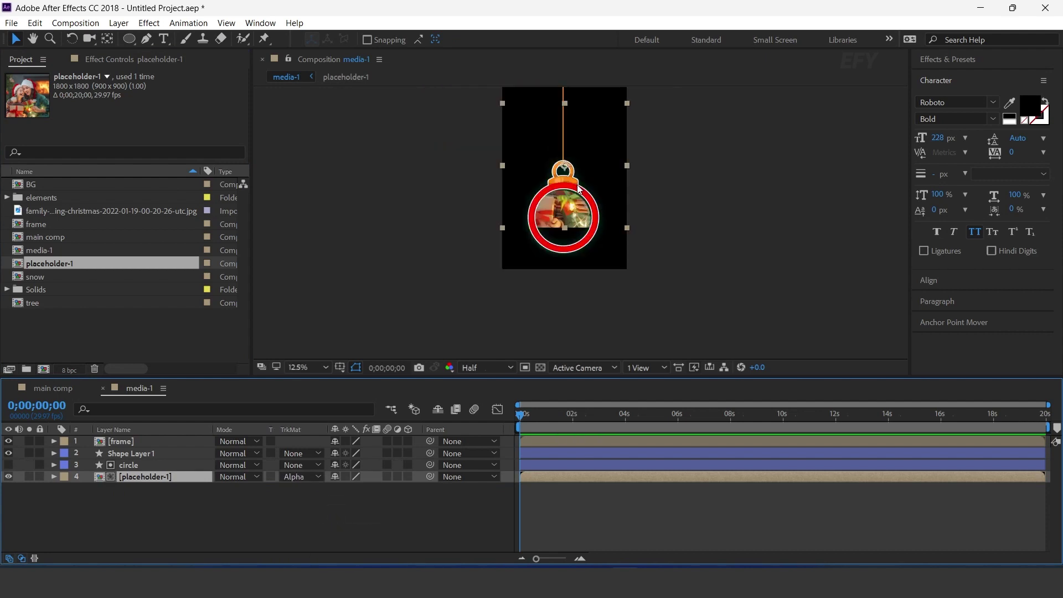
# Scale the placeholder-1 layer to 49.5% and position the photo so it fills the ornament's opening.
pyautogui.press('s')
pyautogui.moveTo(360, 489); pyautogui.dragTo(356, 488)
pyautogui.scroll(1, 570, 341)
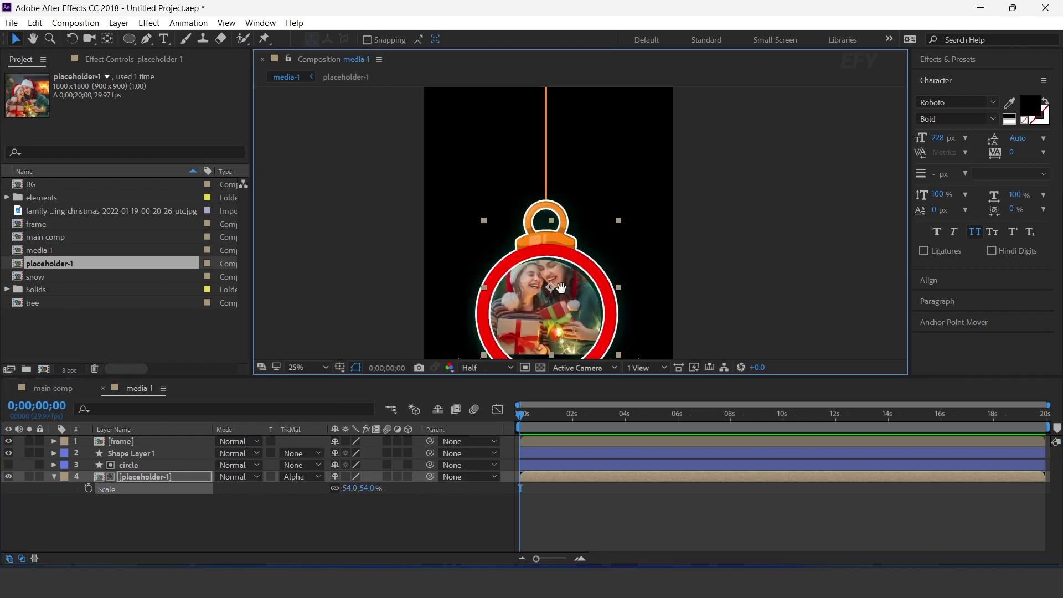
pyautogui.moveTo(380, 494); pyautogui.dragTo(376, 494)
pyautogui.moveTo(561, 197); pyautogui.dragTo(557, 202)
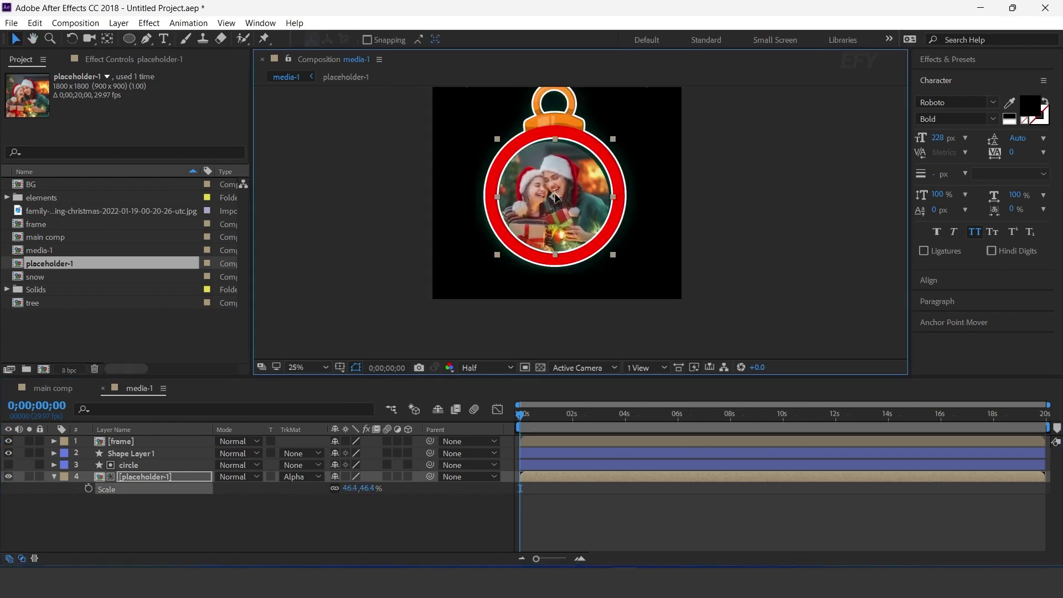
pyautogui.moveTo(370, 495); pyautogui.dragTo(372, 495)
pyautogui.moveTo(556, 201); pyautogui.dragTo(559, 198)
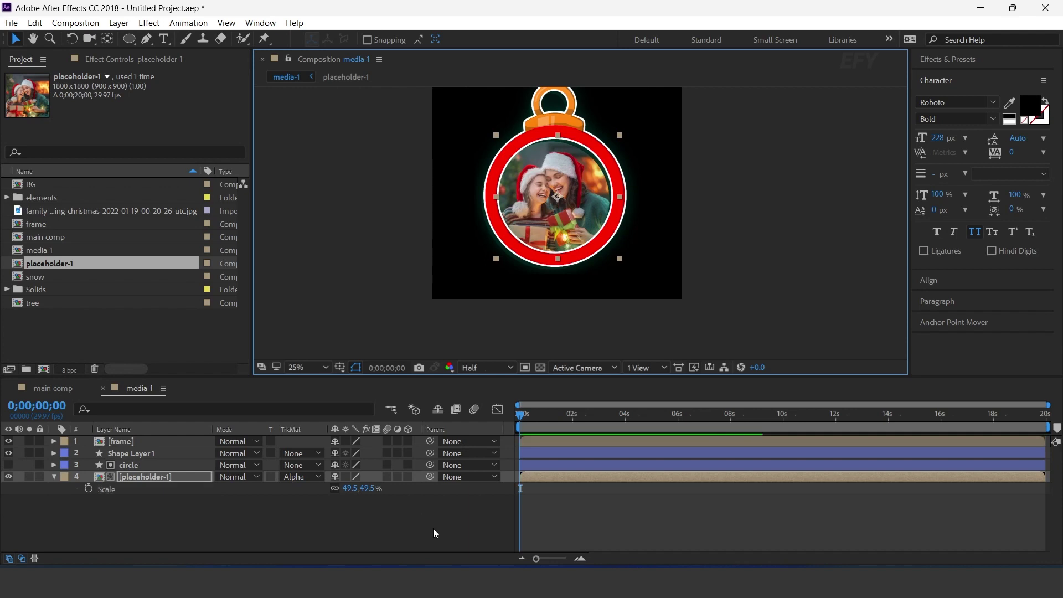
pyautogui.click(628, 260)
pyautogui.scroll(-1, 579, 264)
pyautogui.moveTo(652, 265); pyautogui.dragTo(658, 293)
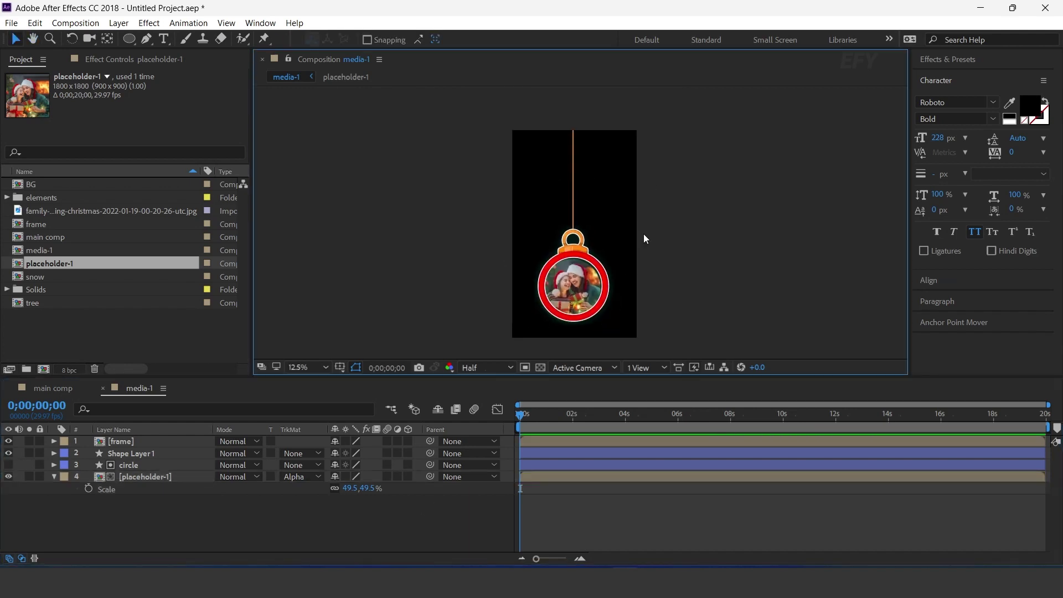
# Close the media-1 composition and add media-1 to the main comp as the top layer.
pyautogui.click(54, 477)
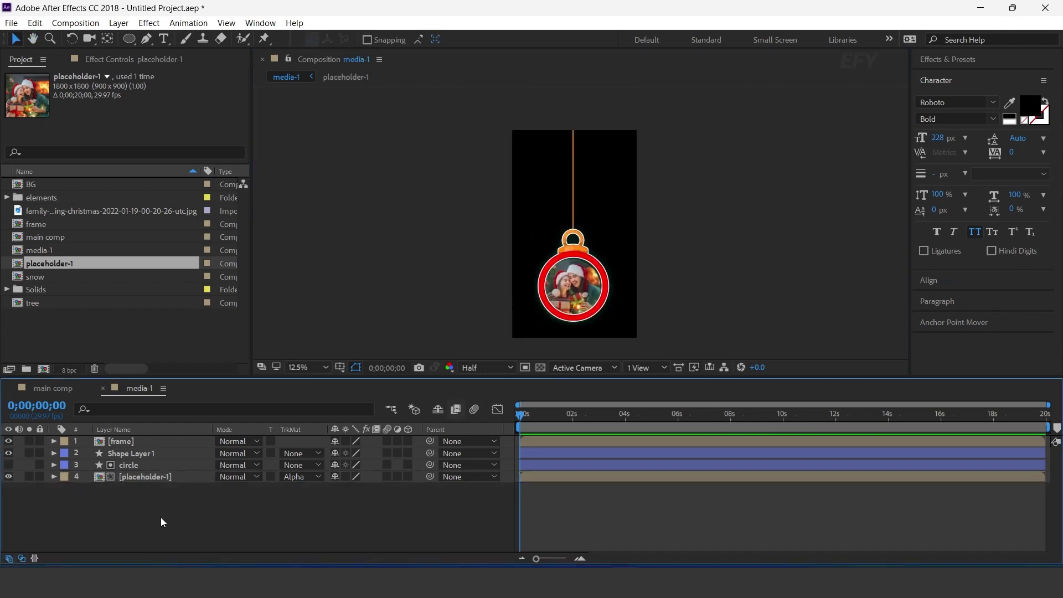
pyautogui.click(102, 388)
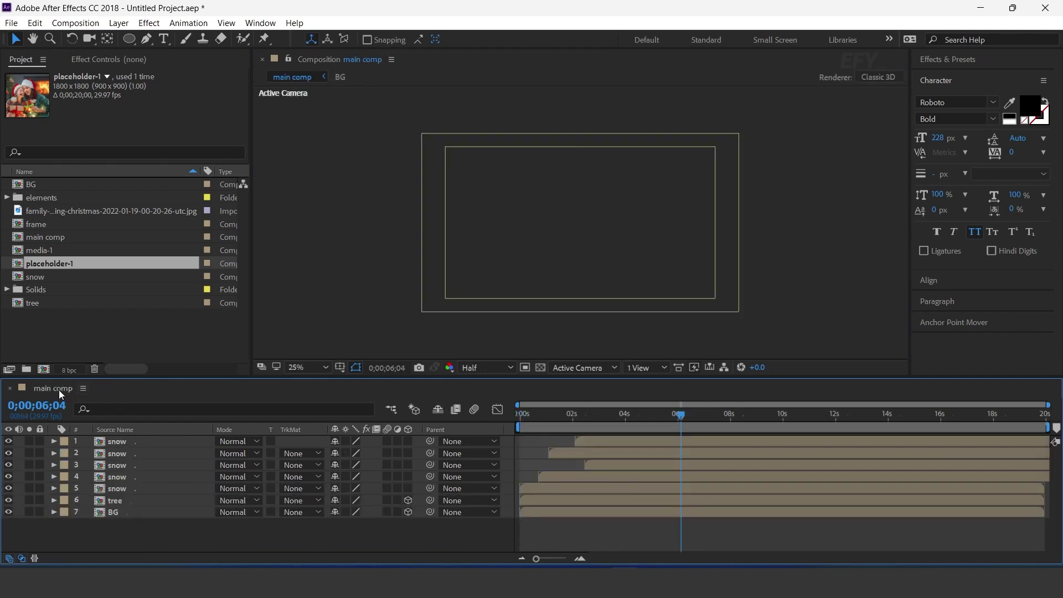
pyautogui.click(11, 252)
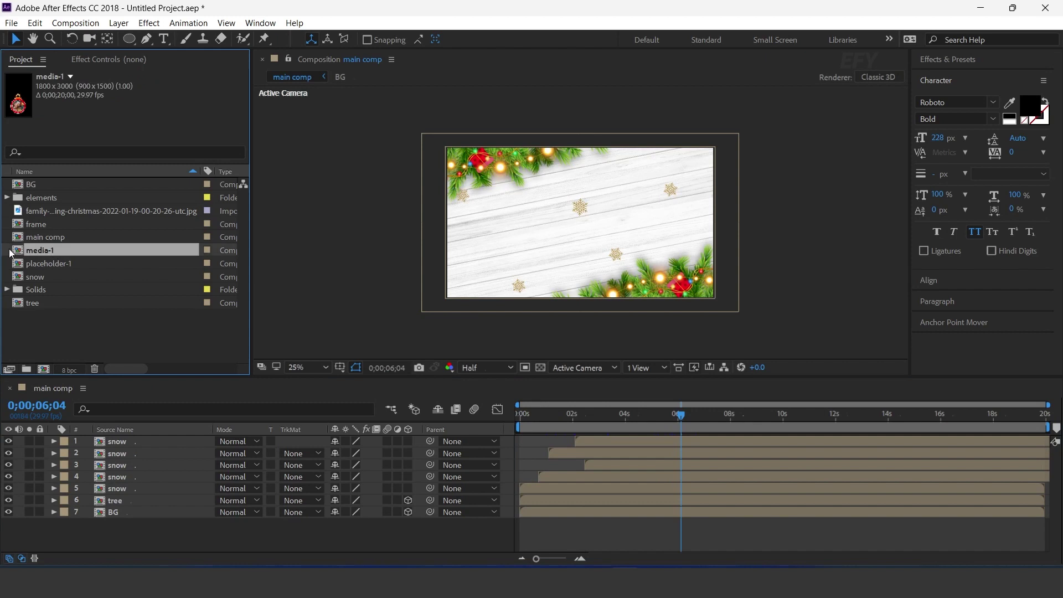
pyautogui.moveTo(22, 254); pyautogui.dragTo(148, 442)
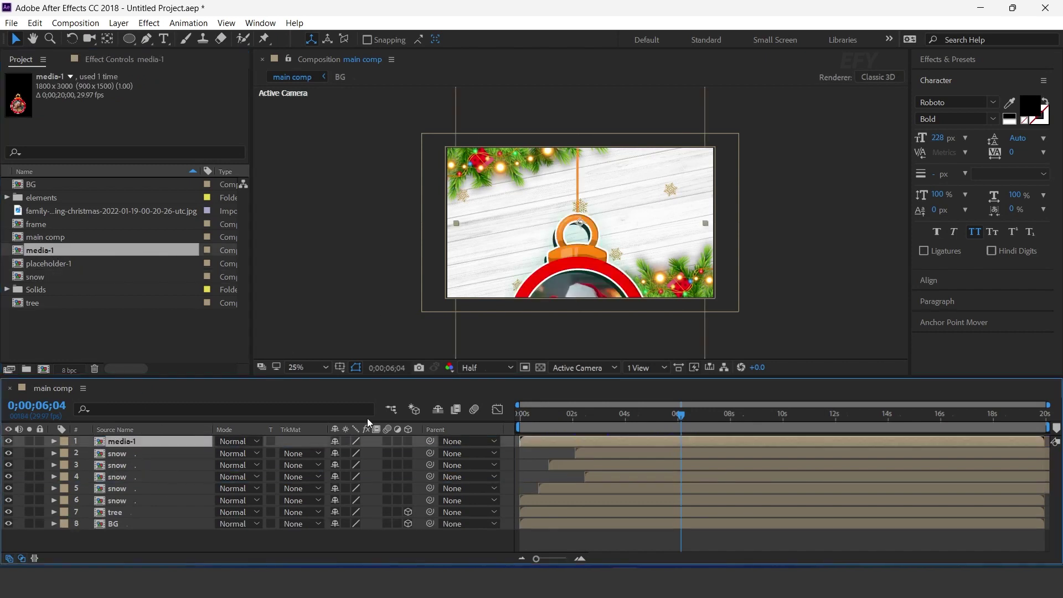
# Scale the media-1 layer to 49% and move the ornament so it hangs beneath the upper-left branches.
pyautogui.press('s')
pyautogui.click(370, 453)
pyautogui.write('49')
pyautogui.press('Return')
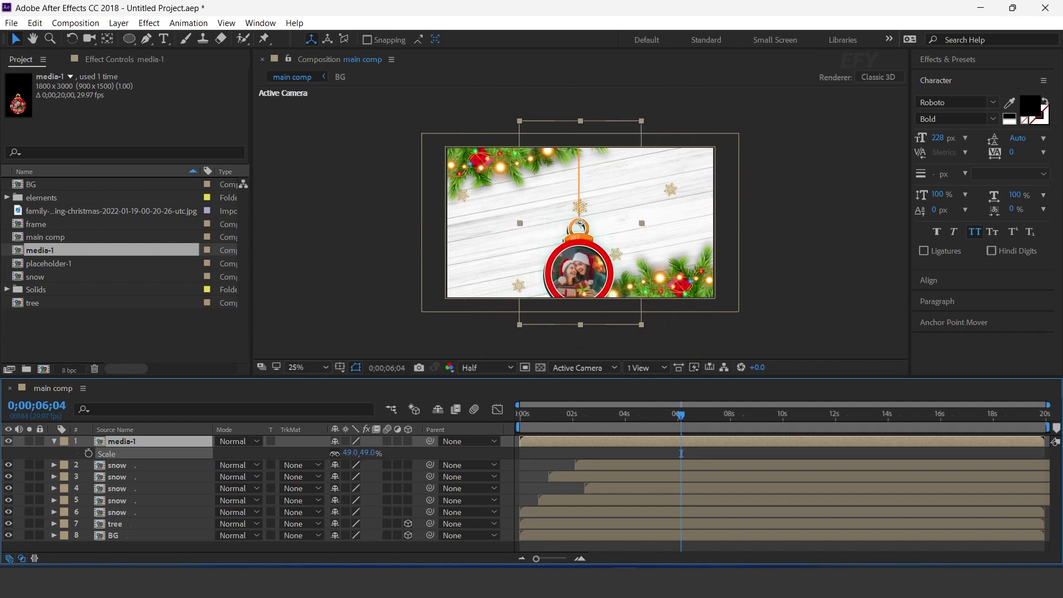
pyautogui.moveTo(583, 232); pyautogui.dragTo(499, 207)
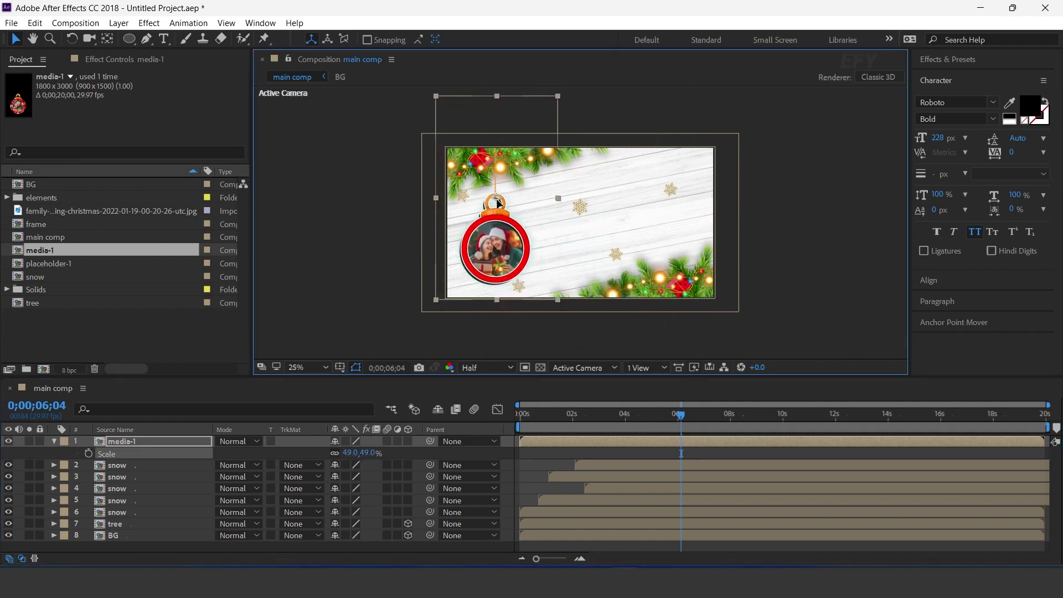
# Place the media-1 layer between the tree and BG layers in the stack.
pyautogui.click(55, 441)
pyautogui.moveTo(124, 441); pyautogui.dragTo(131, 520)
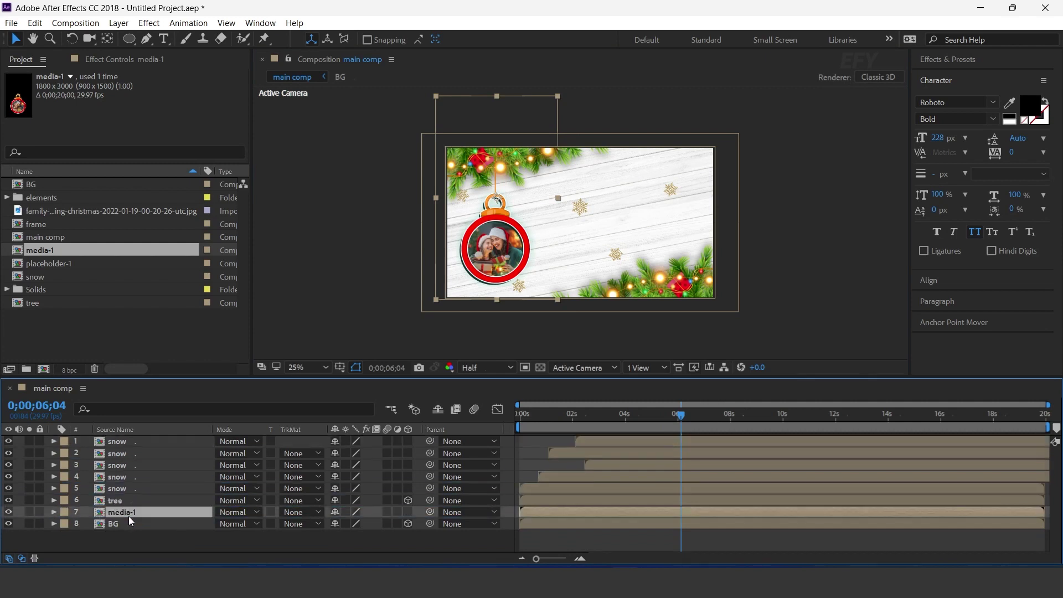
pyautogui.click(644, 368)
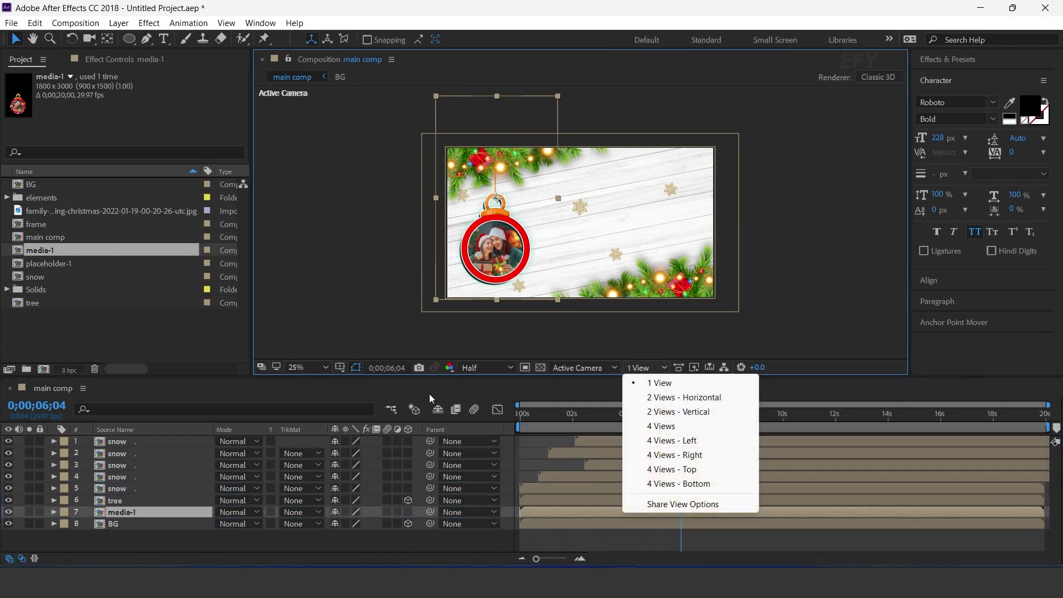
# Make all snow layers and the media-1 layer 3D, and shift the ornament slightly to the right.
pyautogui.click(115, 443)
pyautogui.keyDown('shift'); pyautogui.click(133, 488); pyautogui.keyUp('shift')
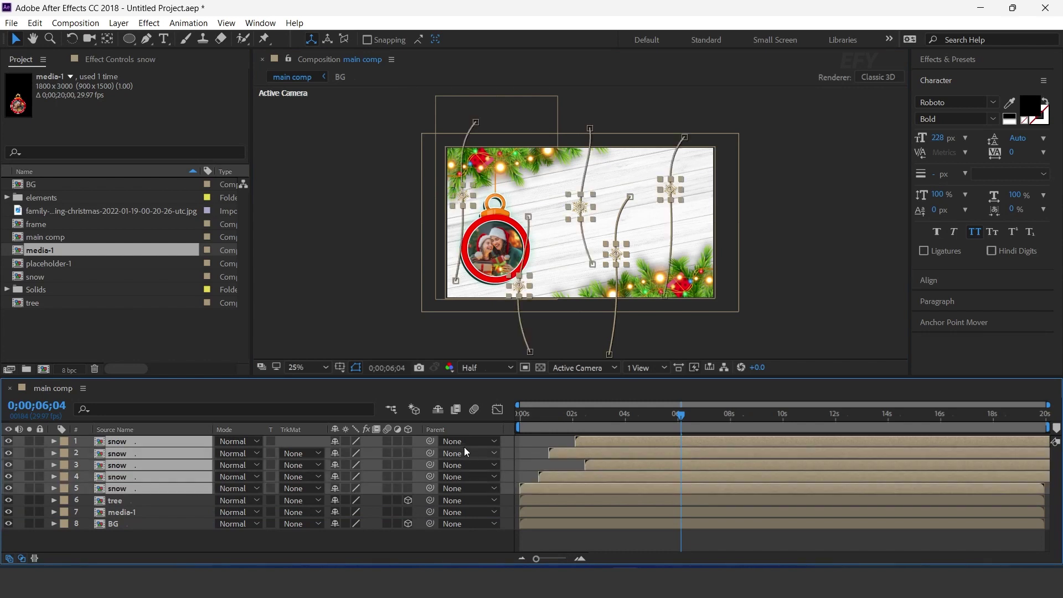
pyautogui.click(408, 441)
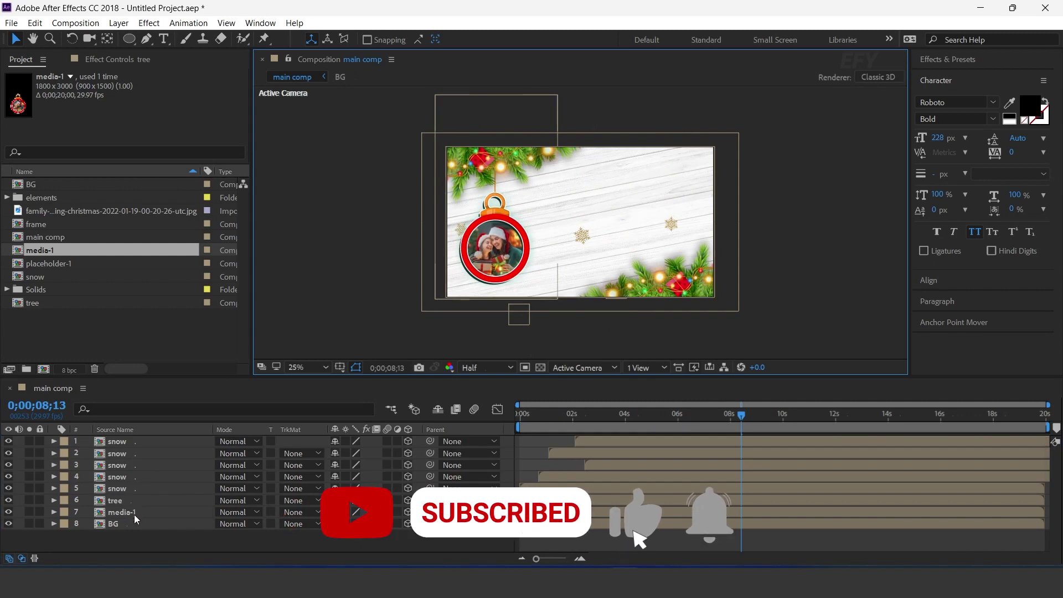
pyautogui.click(134, 512)
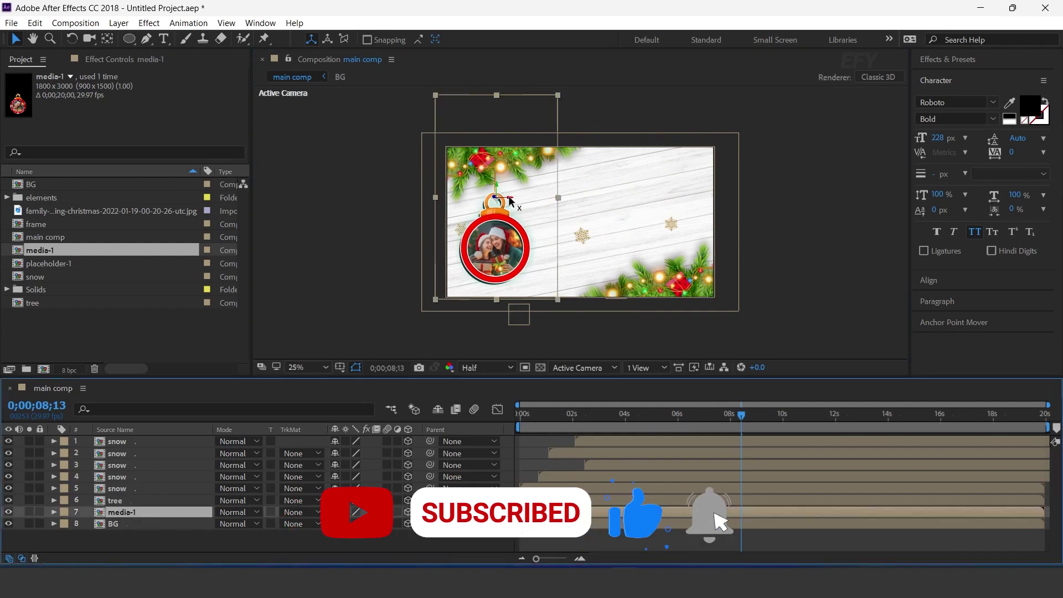
pyautogui.moveTo(510, 202); pyautogui.dragTo(526, 203)
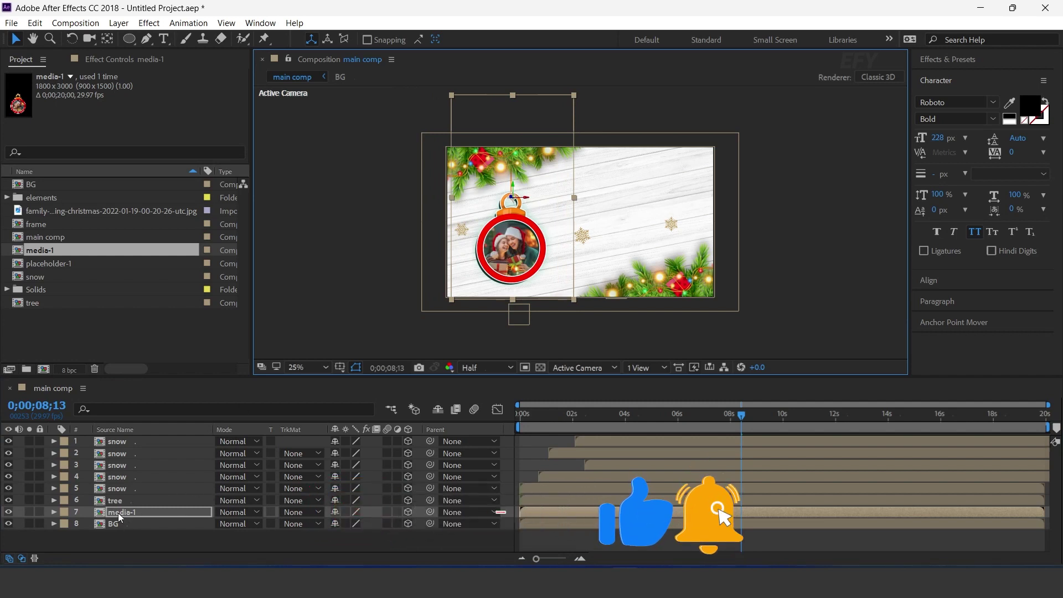
# Apply the CC Bend It effect to the media-1 layer.
pyautogui.hotkey('ctrl', 'space')
pyautogui.write('cc')
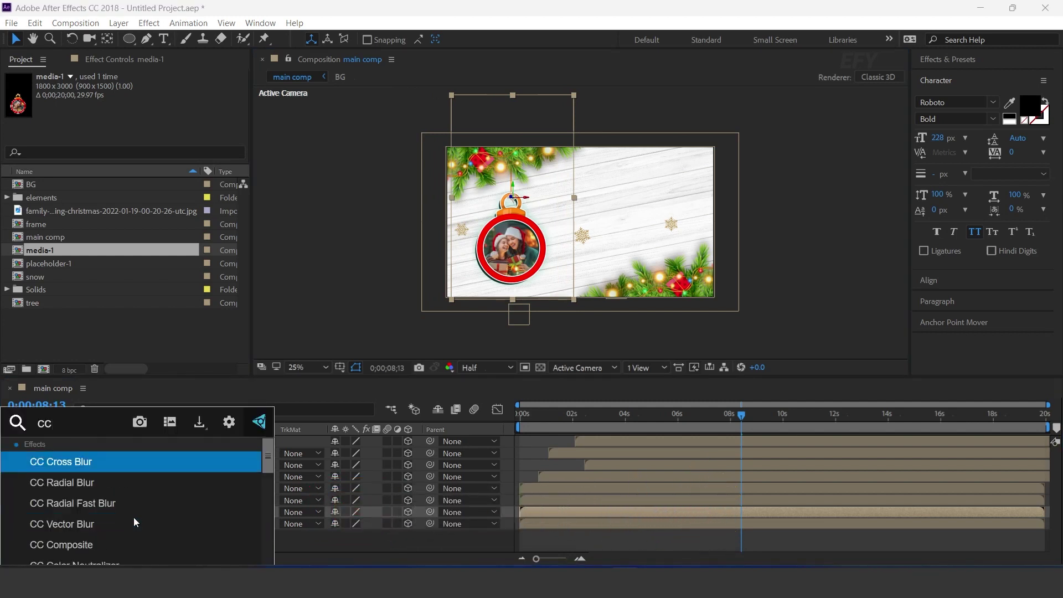
pyautogui.write(' bn')
pyautogui.press('BackSpace')
pyautogui.write('en')
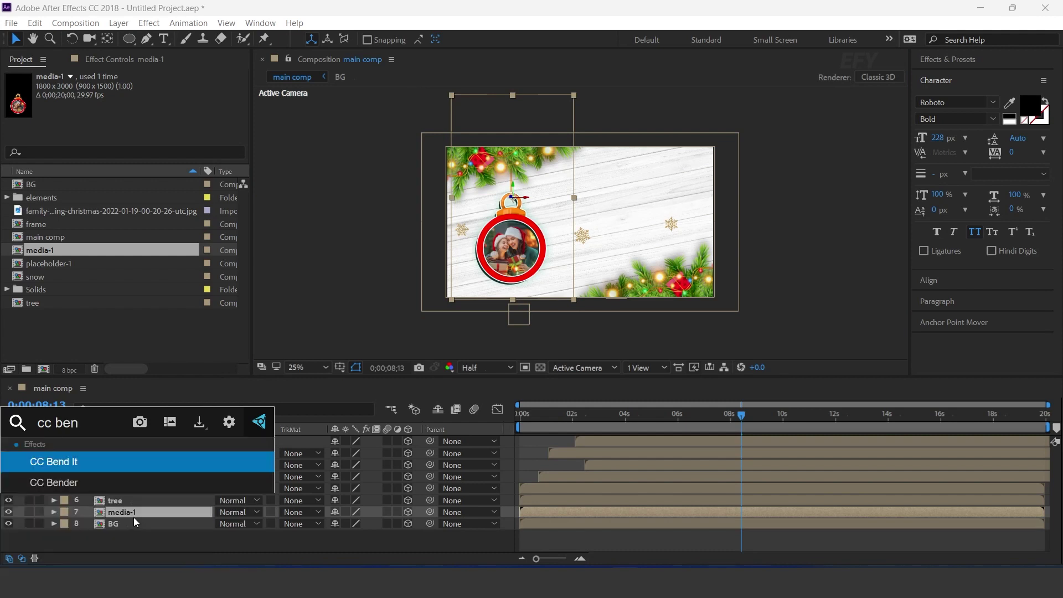
pyautogui.press('Return')
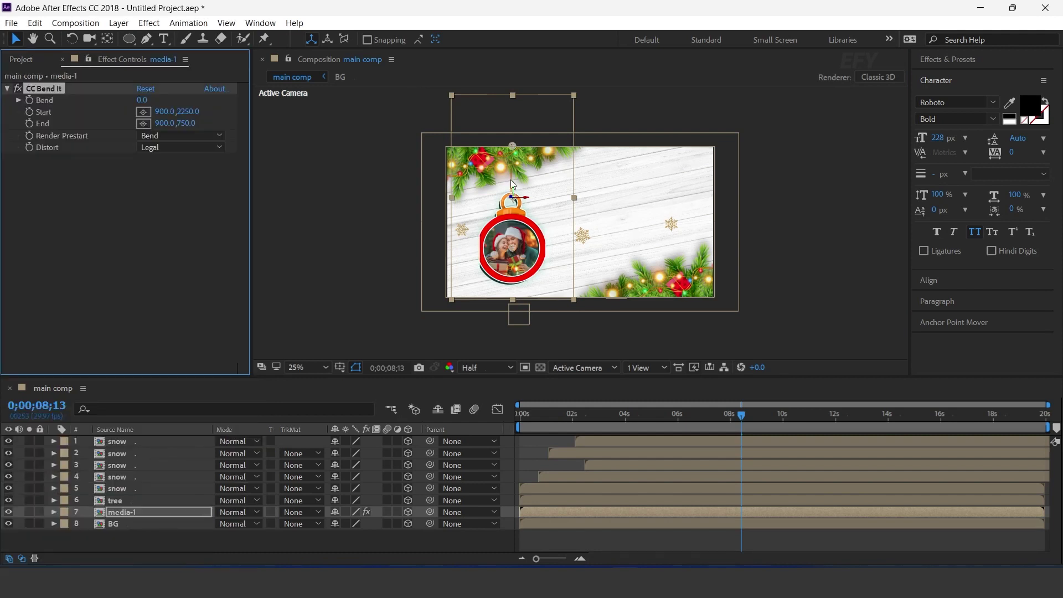
# Place CC Bend It's Start point at about 911.9, 338.4 above the ornament and its End point at about 822.4, 3632.1 below it.
pyautogui.click(144, 112)
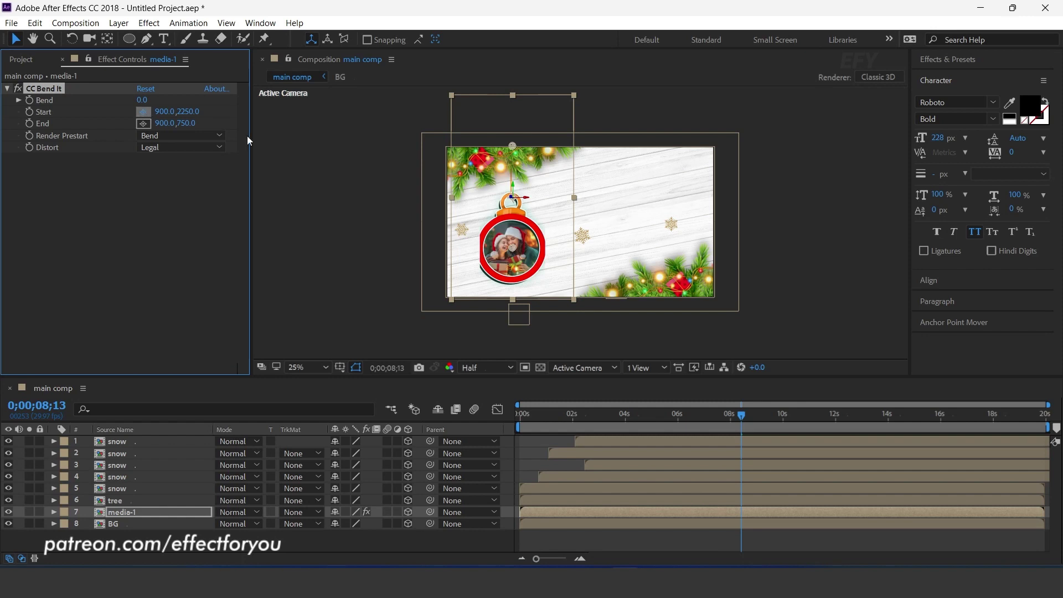
pyautogui.click(514, 132)
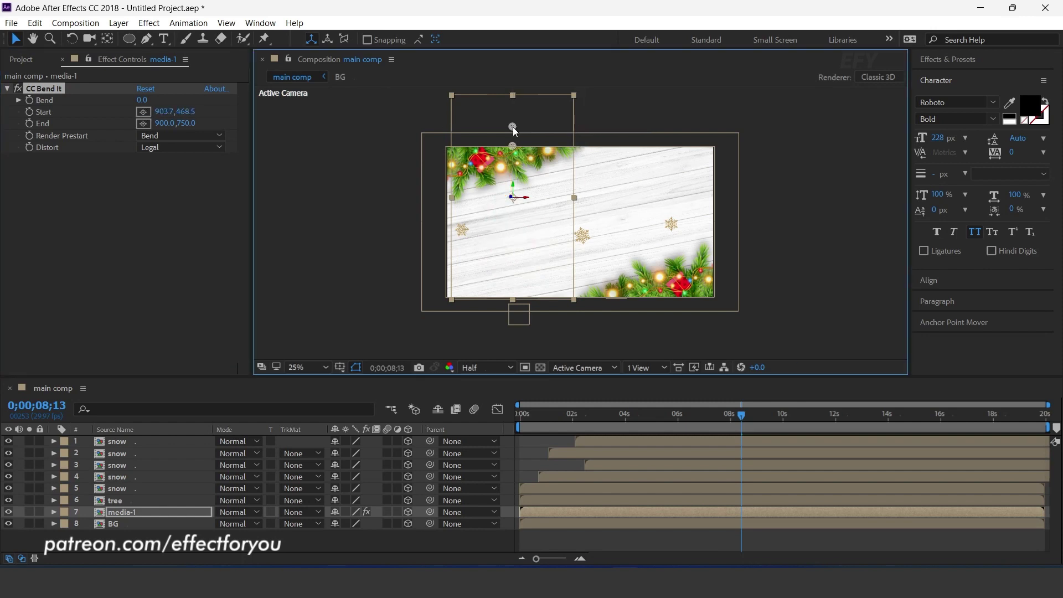
pyautogui.click(143, 123)
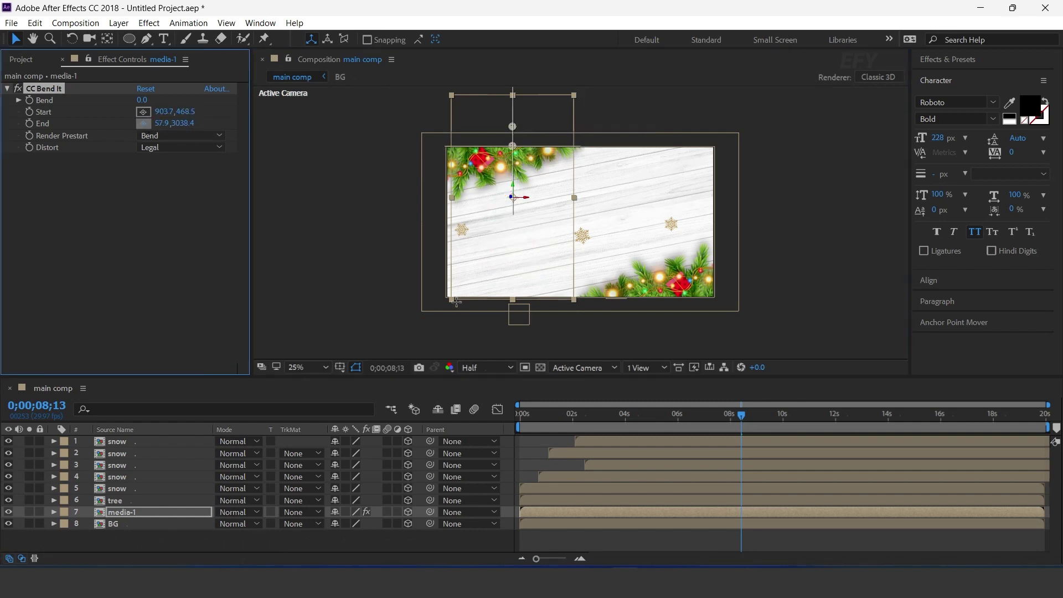
pyautogui.click(509, 337)
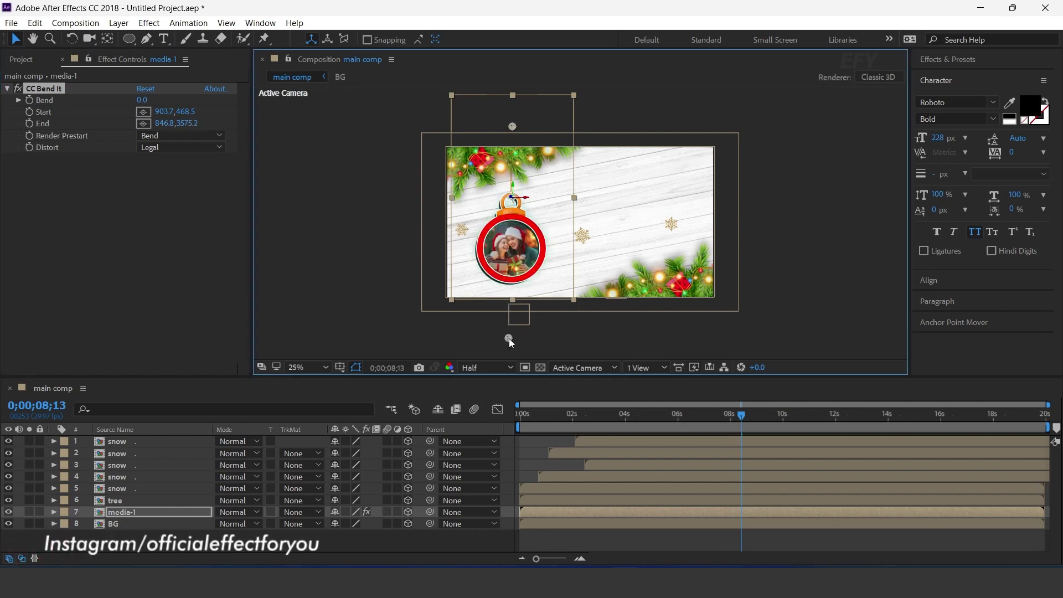
pyautogui.moveTo(510, 339); pyautogui.dragTo(506, 343)
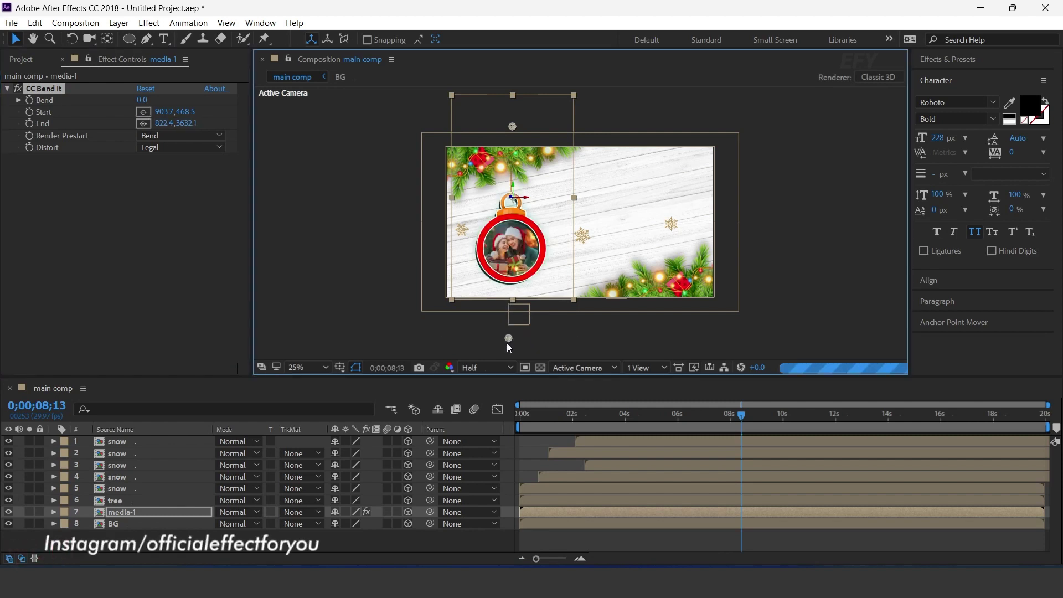
pyautogui.moveTo(513, 122); pyautogui.dragTo(513, 116)
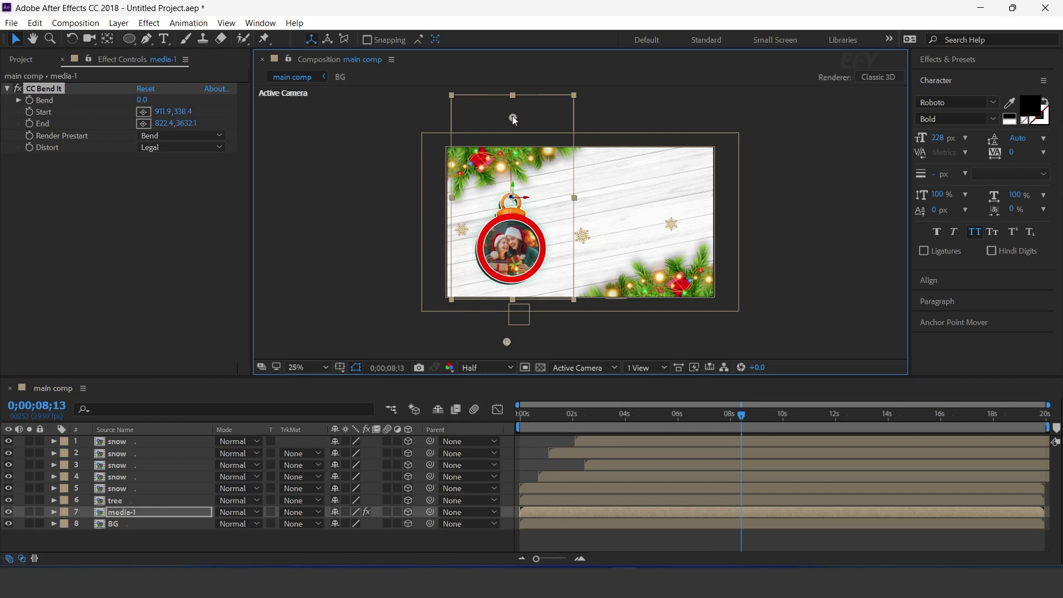
# Add a Bend keyframe at 0 seconds on media-1 with a value of -5.
pyautogui.click(519, 414)
pyautogui.click(30, 108)
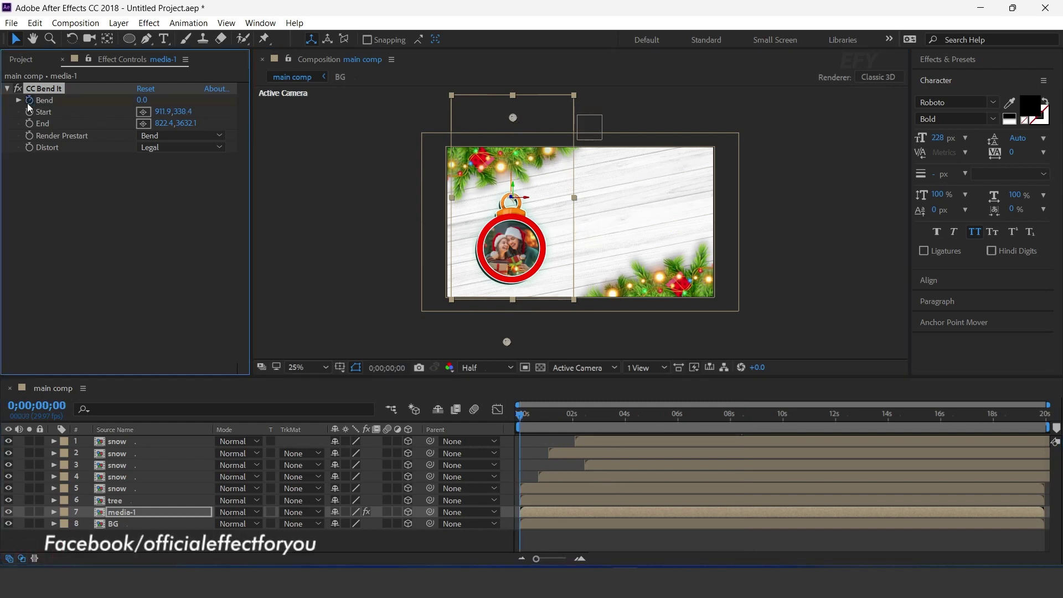
pyautogui.click(142, 101)
pyautogui.write('-5')
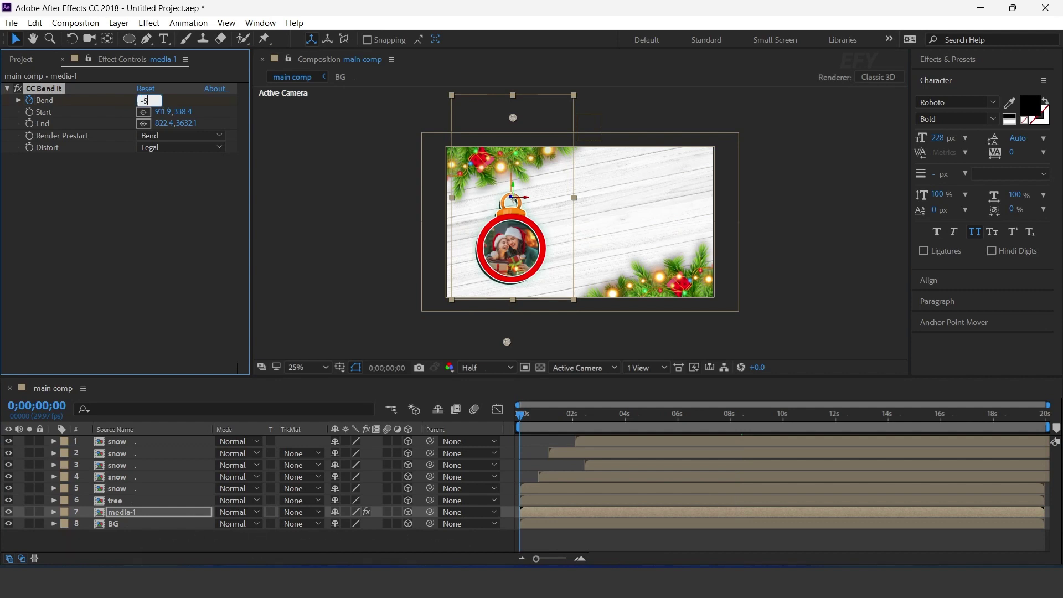
pyautogui.press('Return')
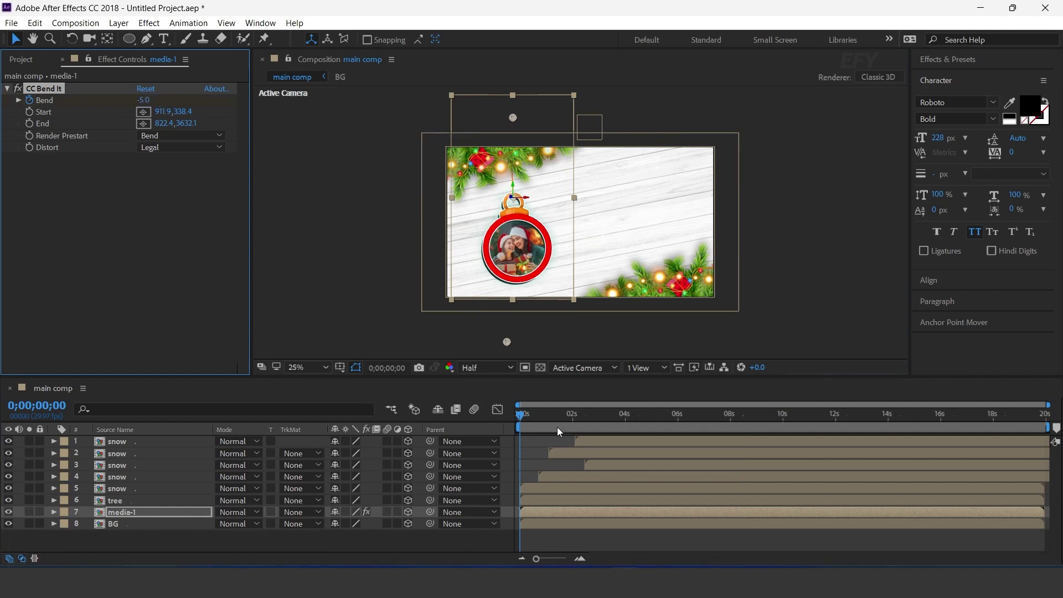
# Add a second Bend keyframe at 0;00;01;13 with a value of 5.
pyautogui.press('u')
pyautogui.click(580, 559)
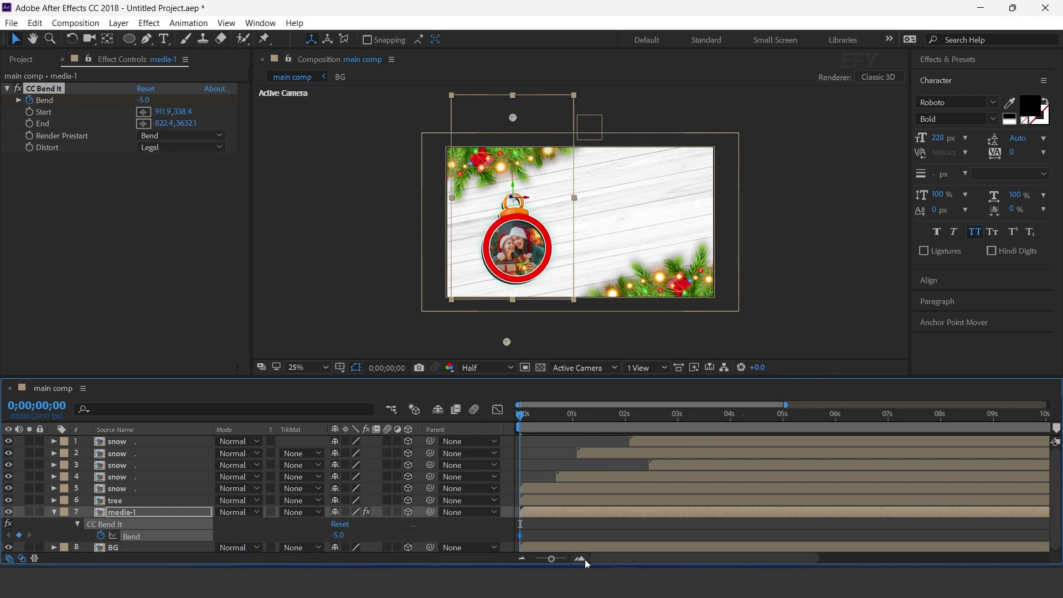
pyautogui.click(595, 417)
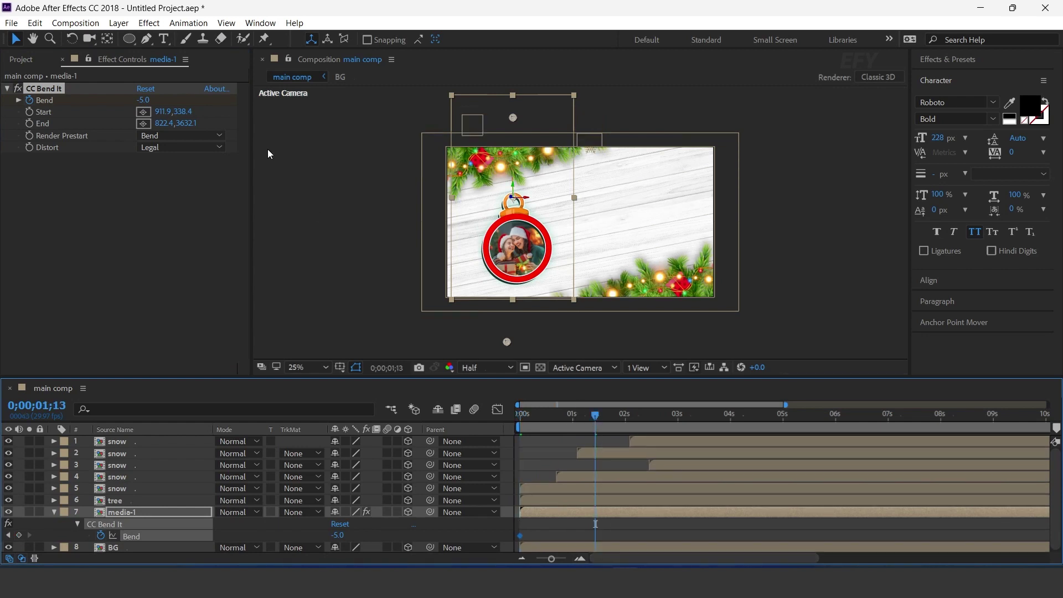
pyautogui.click(146, 101)
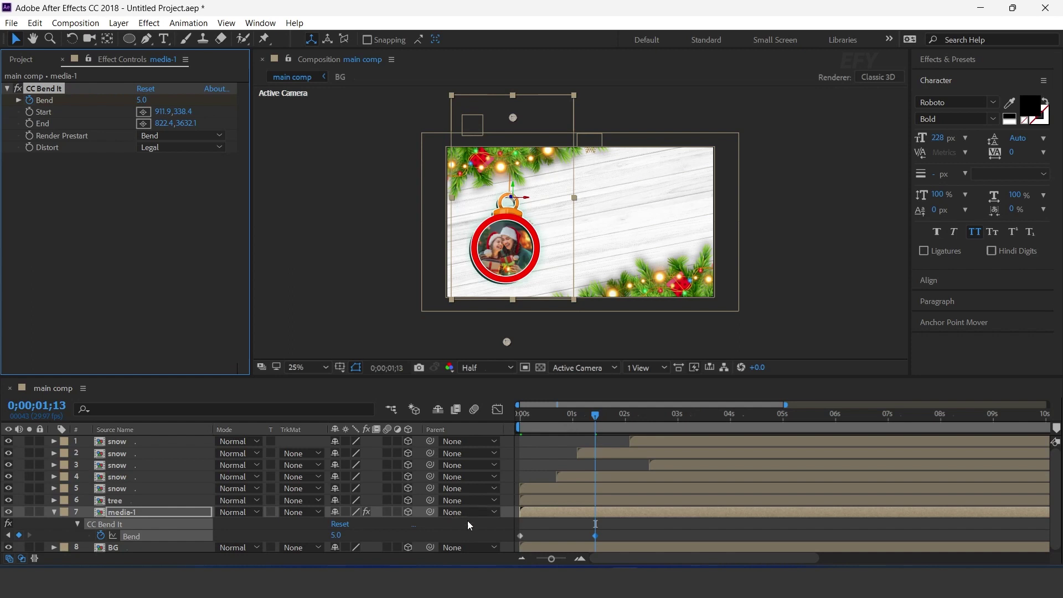
# Apply Easy Ease to both Bend keyframes of media-1.
pyautogui.moveTo(600, 529); pyautogui.dragTo(489, 541)
pyautogui.rightClick(597, 534)
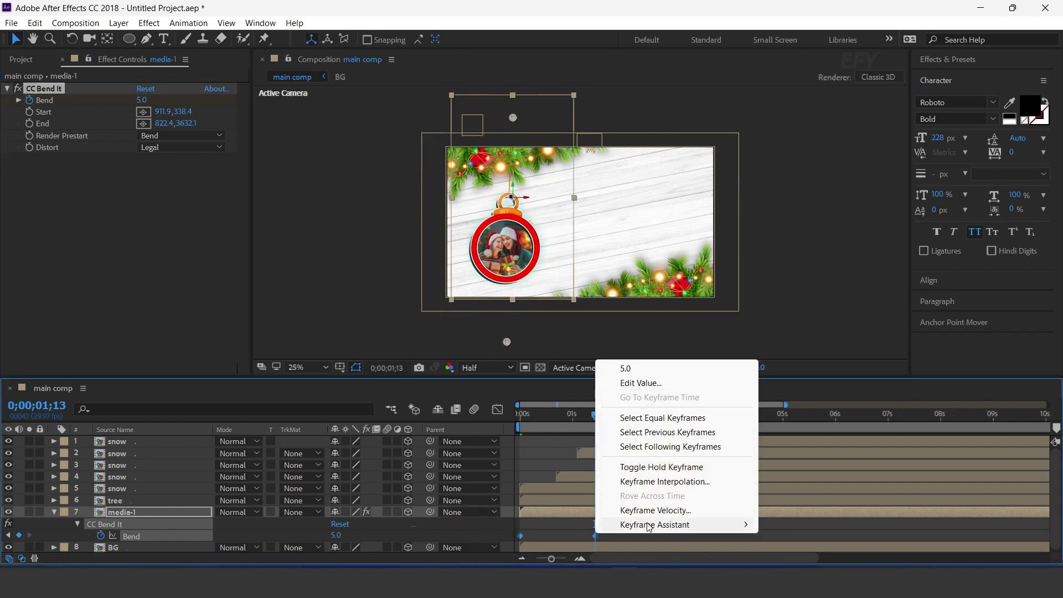
pyautogui.moveTo(650, 525)
pyautogui.click(812, 423)
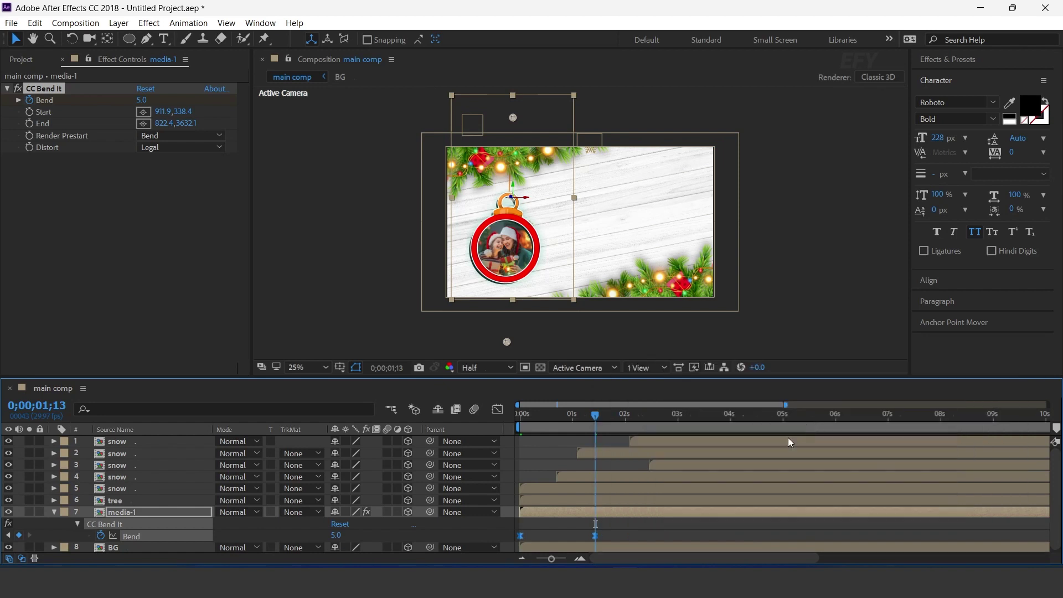
pyautogui.click(614, 520)
pyautogui.click(619, 510)
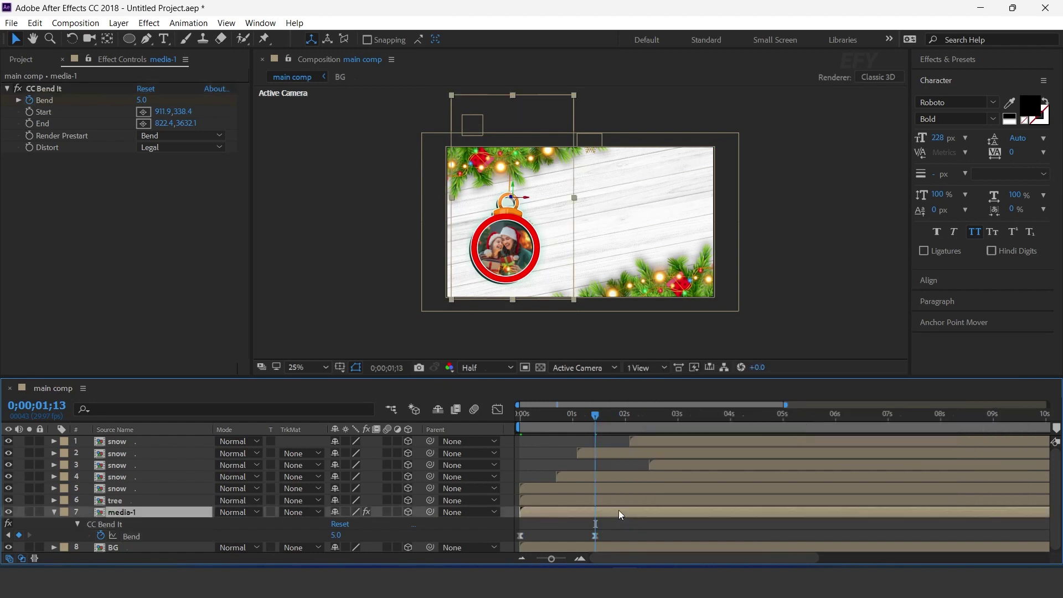
# Add the expression loopOut("pingpong") to media-1's Bend property and preview the swinging ornament.
pyautogui.keyDown('alt'); pyautogui.click(101, 536); pyautogui.keyUp('alt')
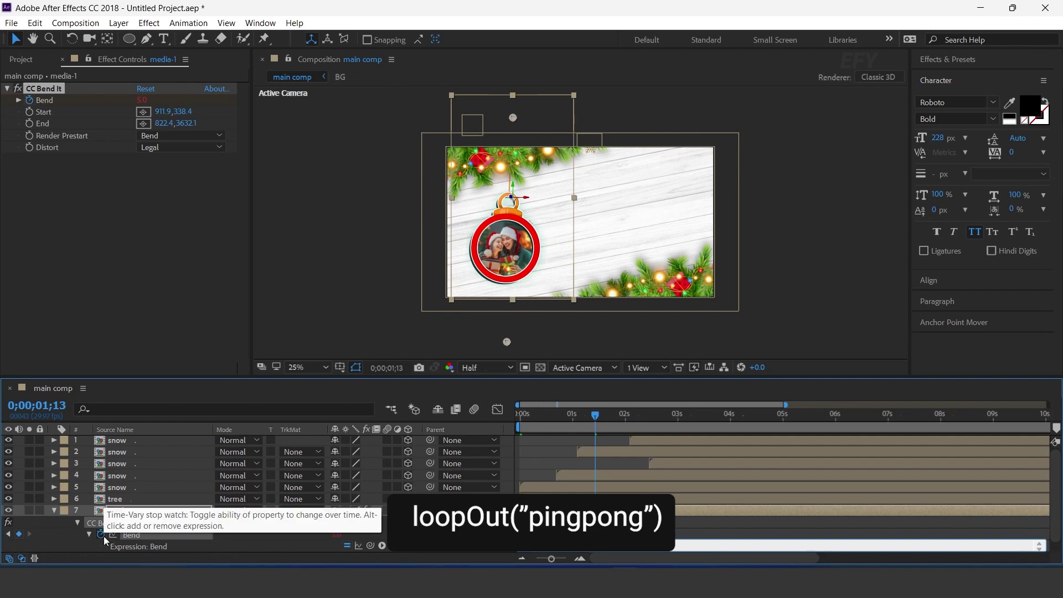
pyautogui.press('KP_Enter')
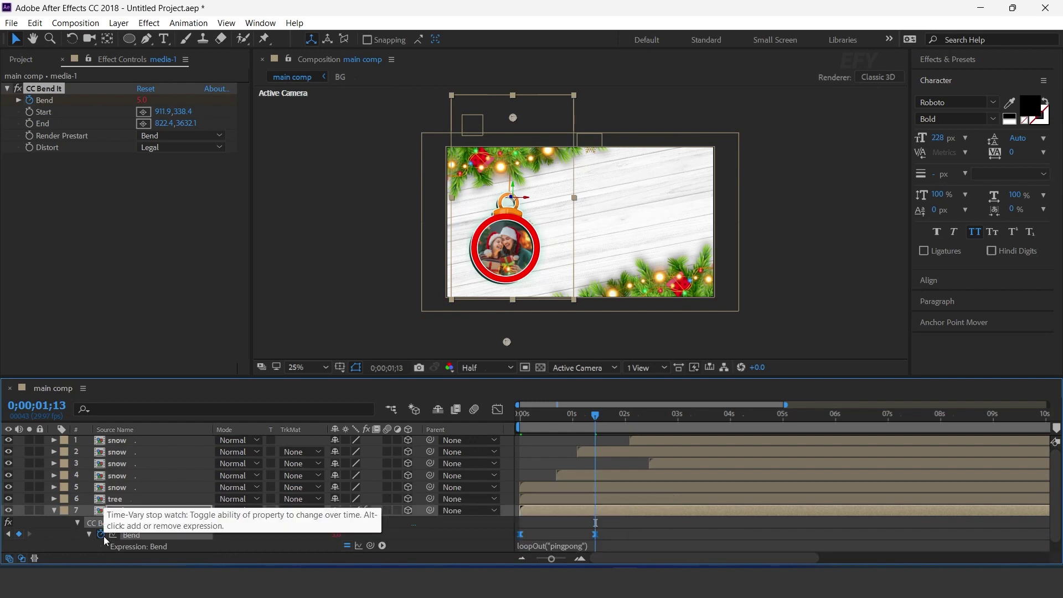
pyautogui.press('space')
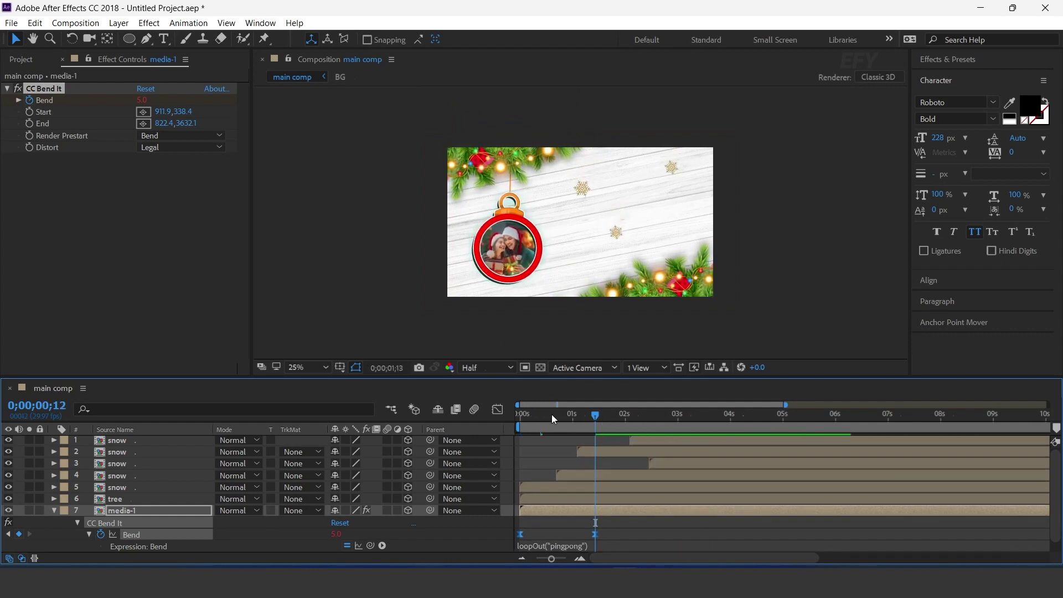
pyautogui.press('space')
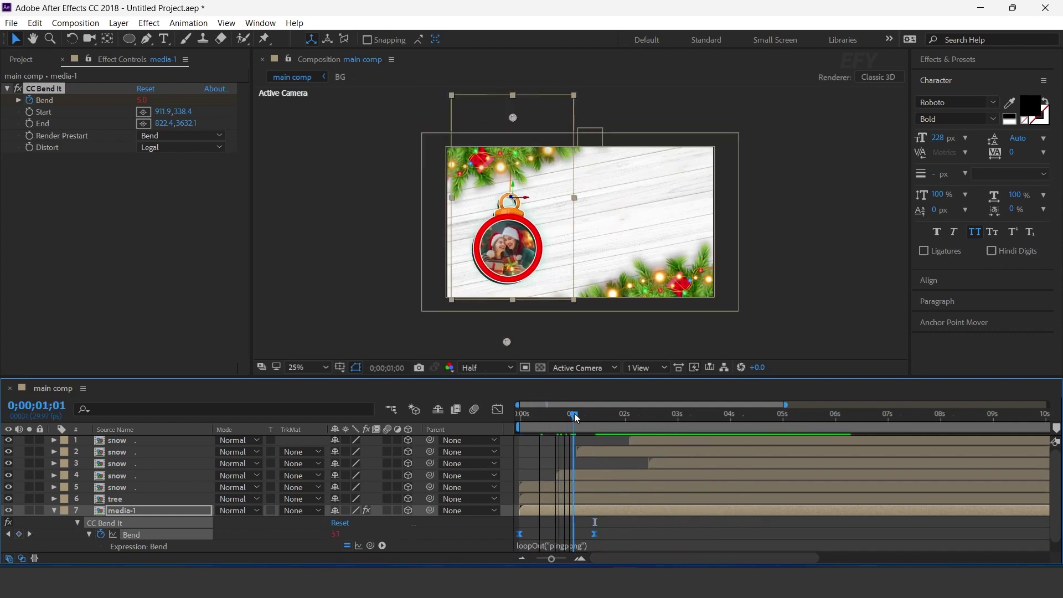
pyautogui.click(53, 511)
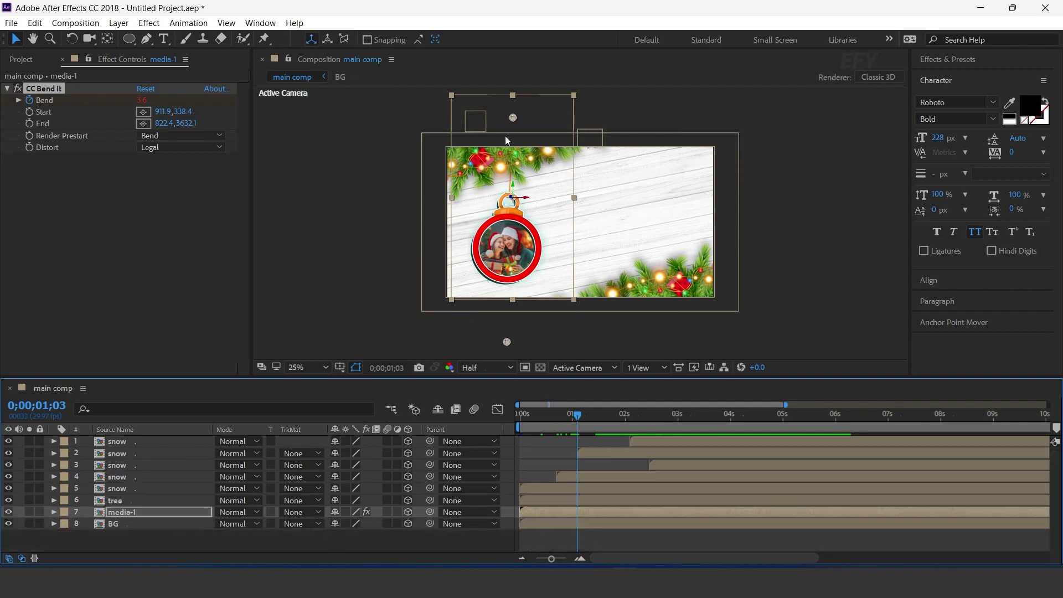
# Add a Scale keyframe of 50% at 0;00;00;15 on the media-1 layer.
pyautogui.moveTo(526, 197); pyautogui.dragTo(524, 197)
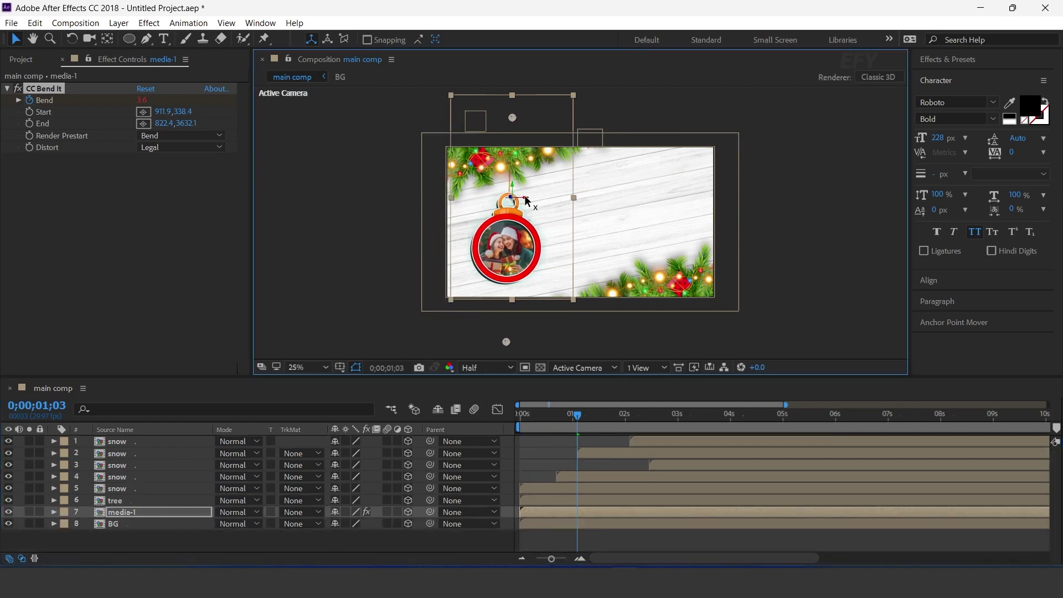
pyautogui.click(122, 513)
pyautogui.press('s')
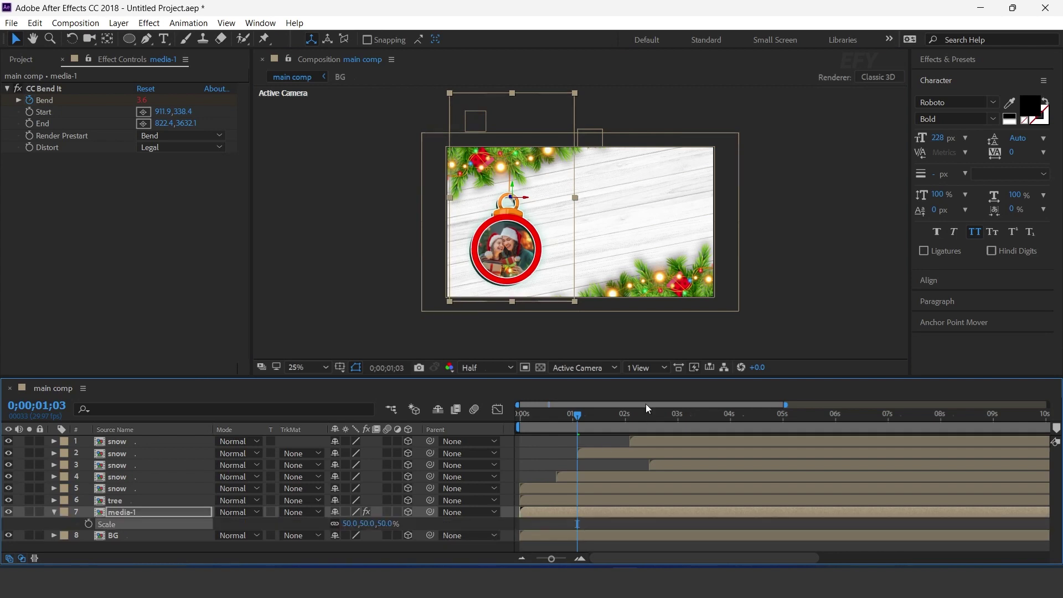
pyautogui.moveTo(574, 415); pyautogui.dragTo(563, 415)
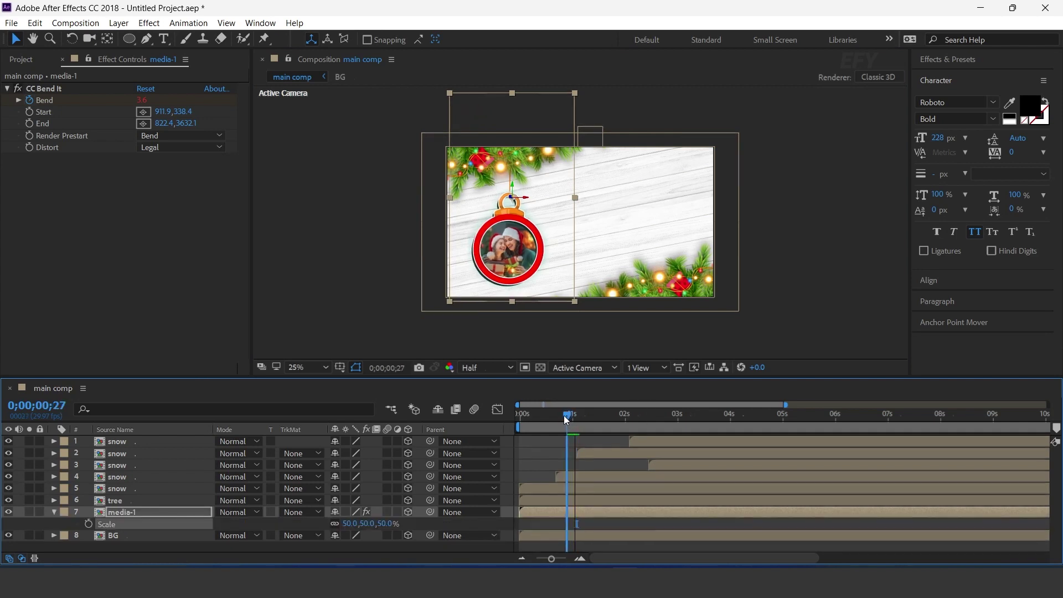
pyautogui.click(578, 557)
pyautogui.moveTo(623, 558); pyautogui.dragTo(587, 560)
pyautogui.moveTo(539, 418); pyautogui.dragTo(572, 419)
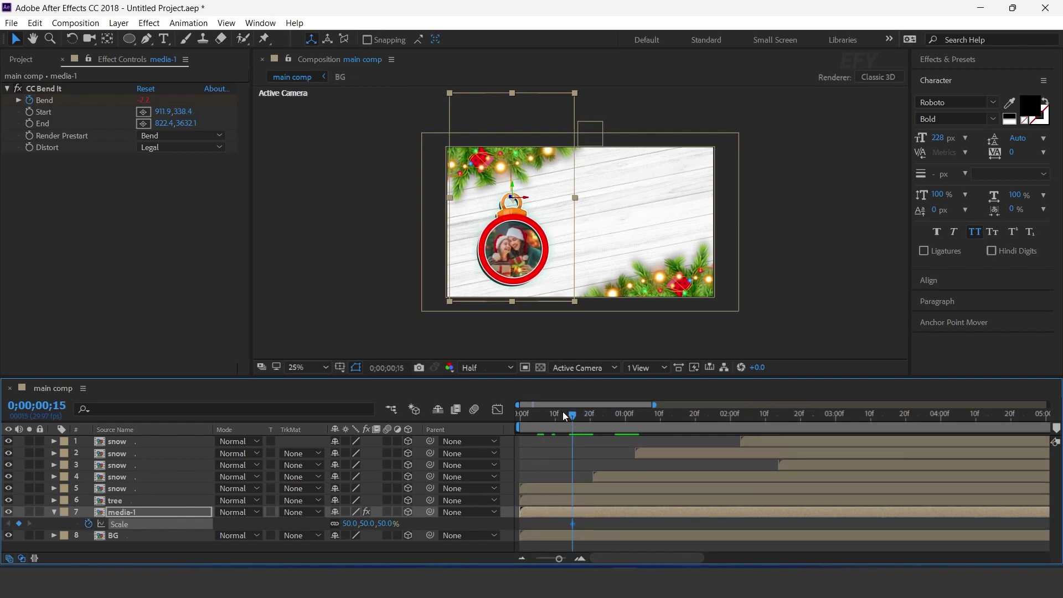
# Move media-1's anchor point to its top centre and add a 0% Scale keyframe at 0 seconds.
pyautogui.click(967, 327)
pyautogui.click(949, 175)
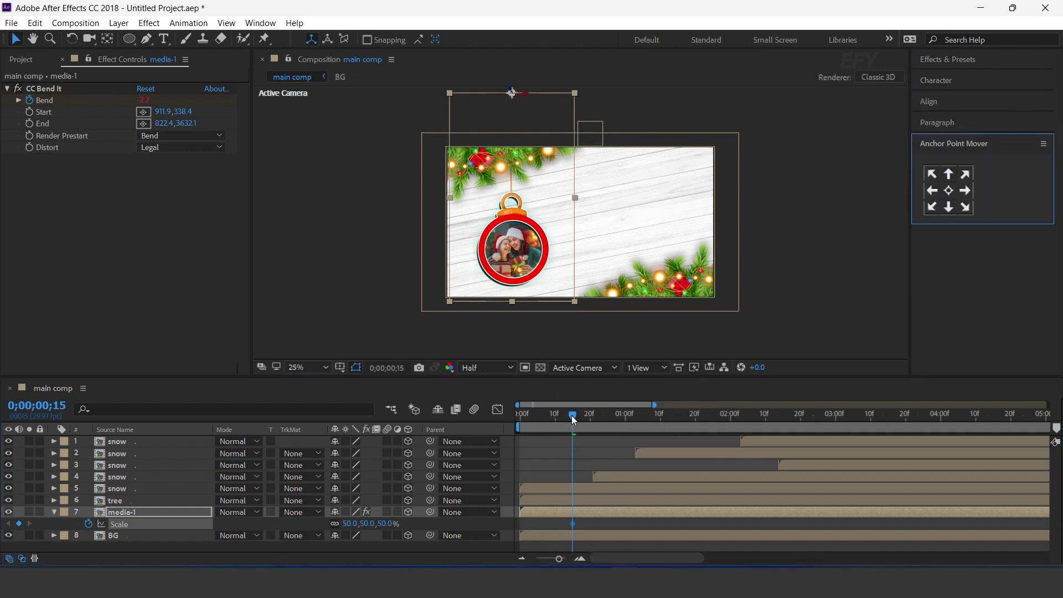
pyautogui.moveTo(571, 415); pyautogui.dragTo(520, 415)
pyautogui.click(386, 525)
pyautogui.write('0')
pyautogui.press('Return')
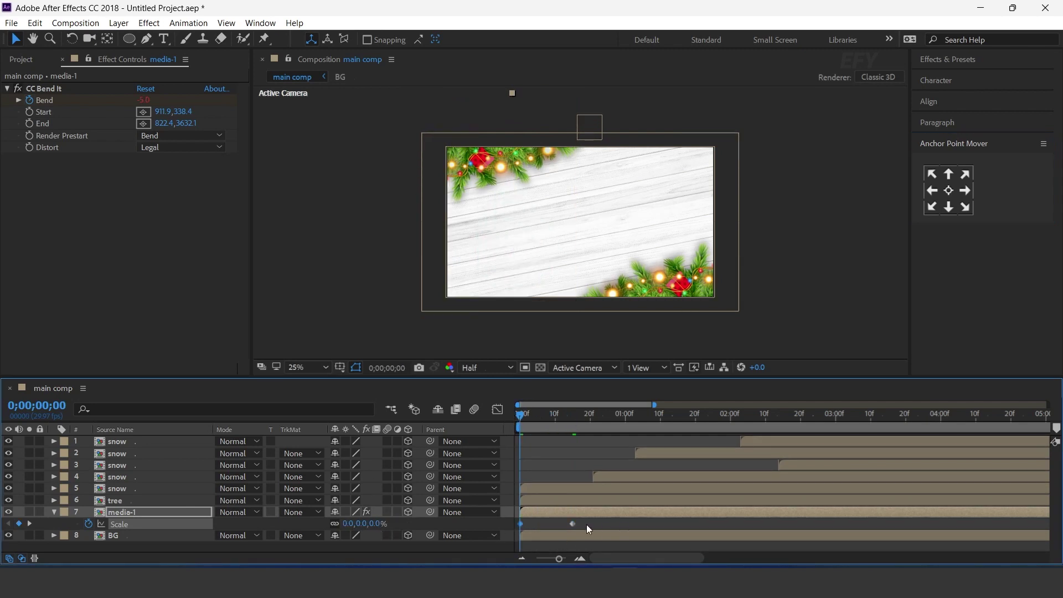
# Copy the whole code from Bounce script.txt and paste it as the expression on media-1's Scale property.
pyautogui.hotkey('alt', 'Tab')
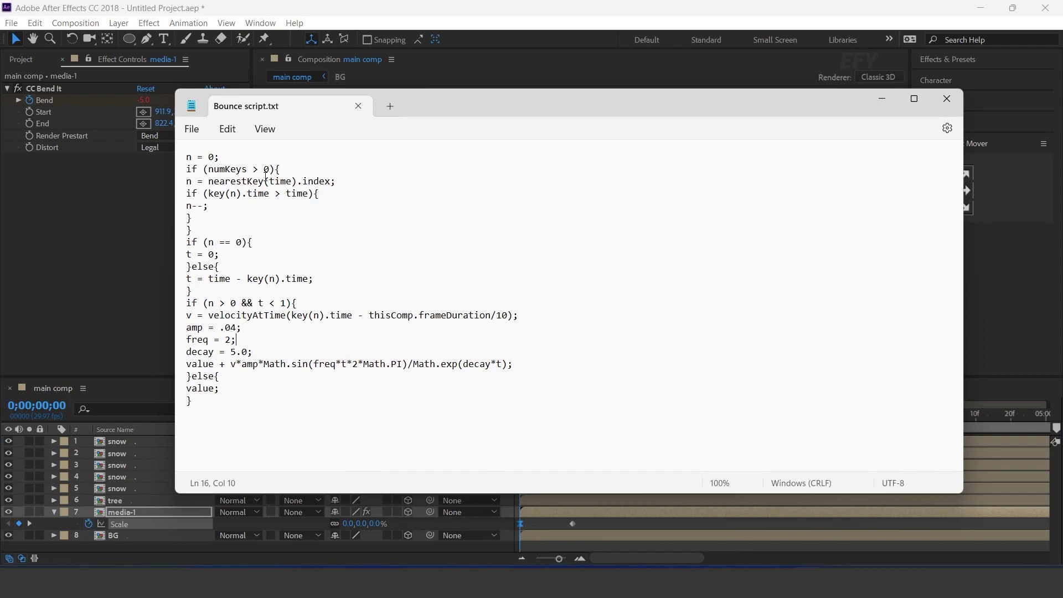
pyautogui.hotkey('ctrl', 'a')
pyautogui.click(883, 100)
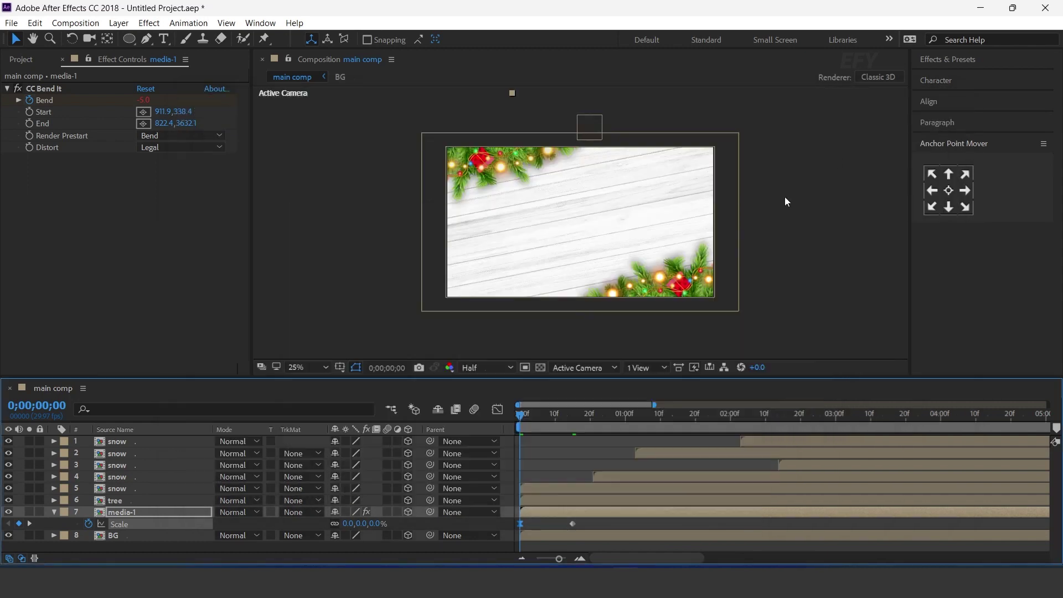
pyautogui.keyDown('alt'); pyautogui.click(88, 523); pyautogui.keyUp('alt')
pyautogui.press('BackSpace')
pyautogui.hotkey('ctrl', 'v')
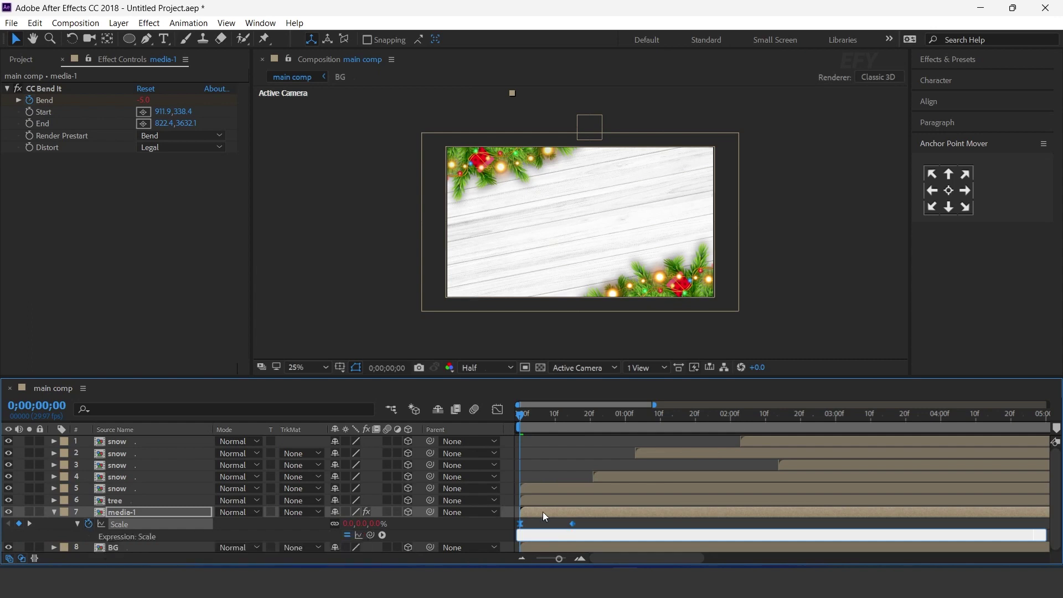
pyautogui.click(543, 512)
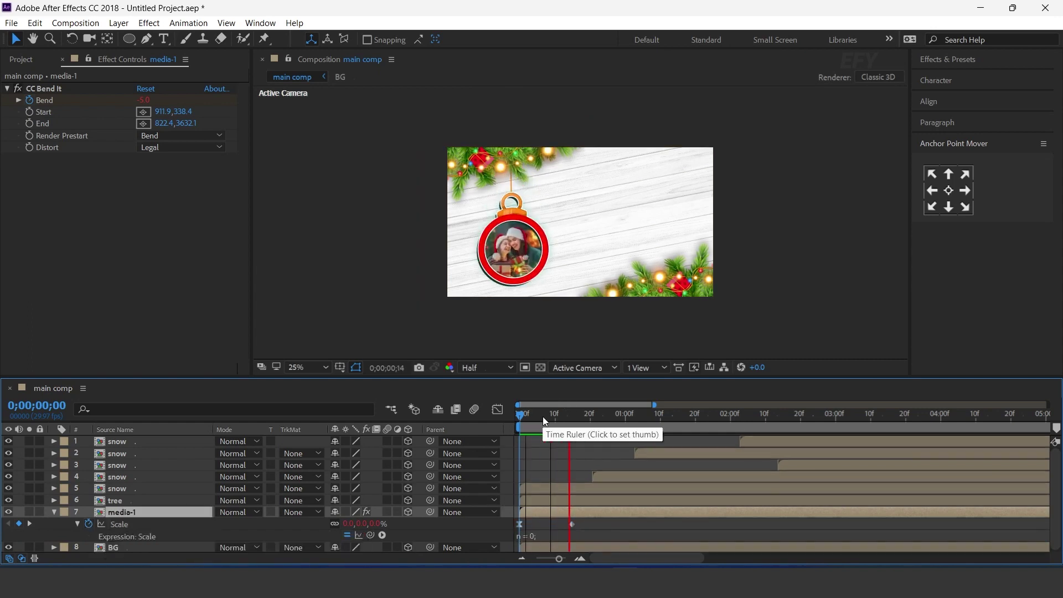
# Move media-1's second Scale keyframe to about frame 18 and preview the bouncing entrance up to 0;00;04;02.
pyautogui.click(525, 417)
pyautogui.press('space')
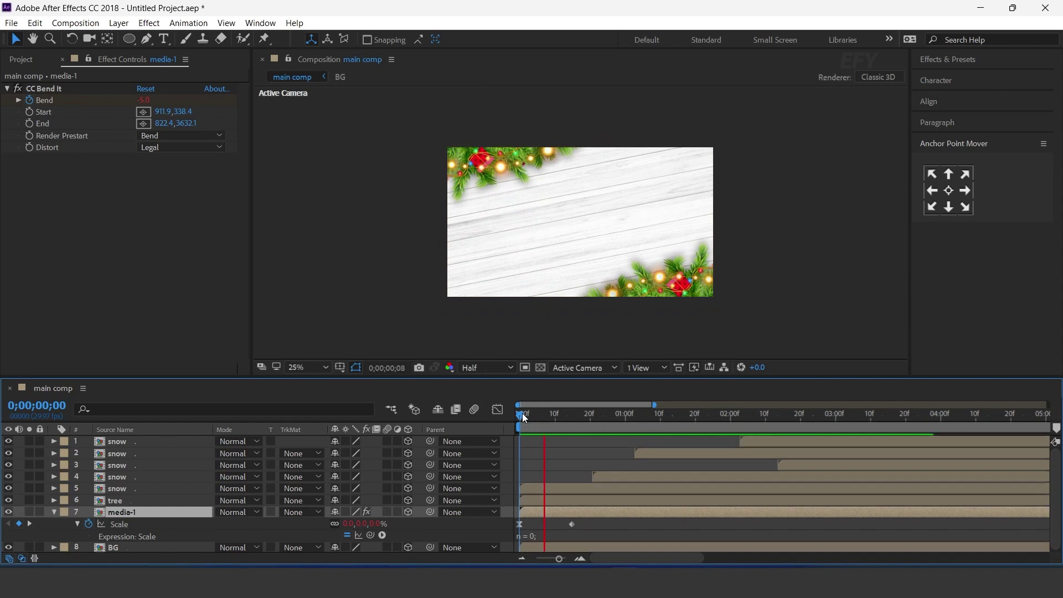
pyautogui.click(562, 524)
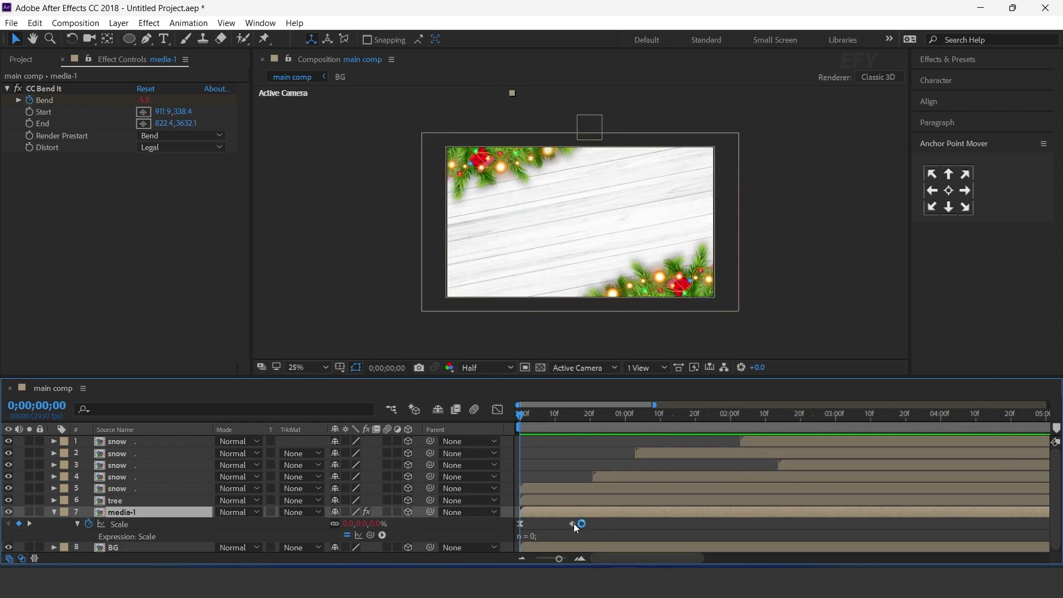
pyautogui.moveTo(576, 528); pyautogui.dragTo(584, 527)
pyautogui.press('space')
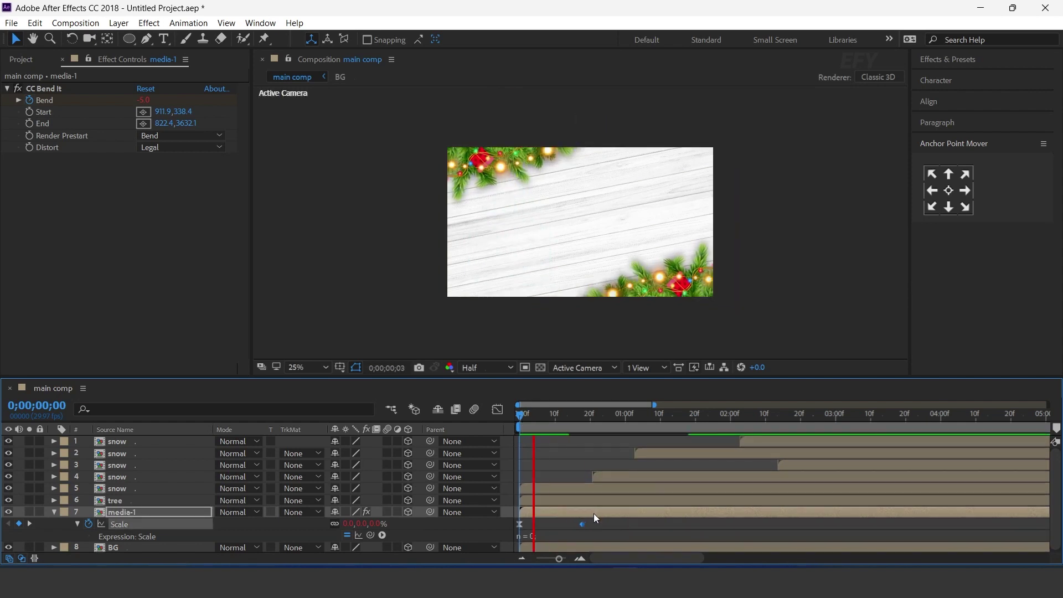
pyautogui.press('space')
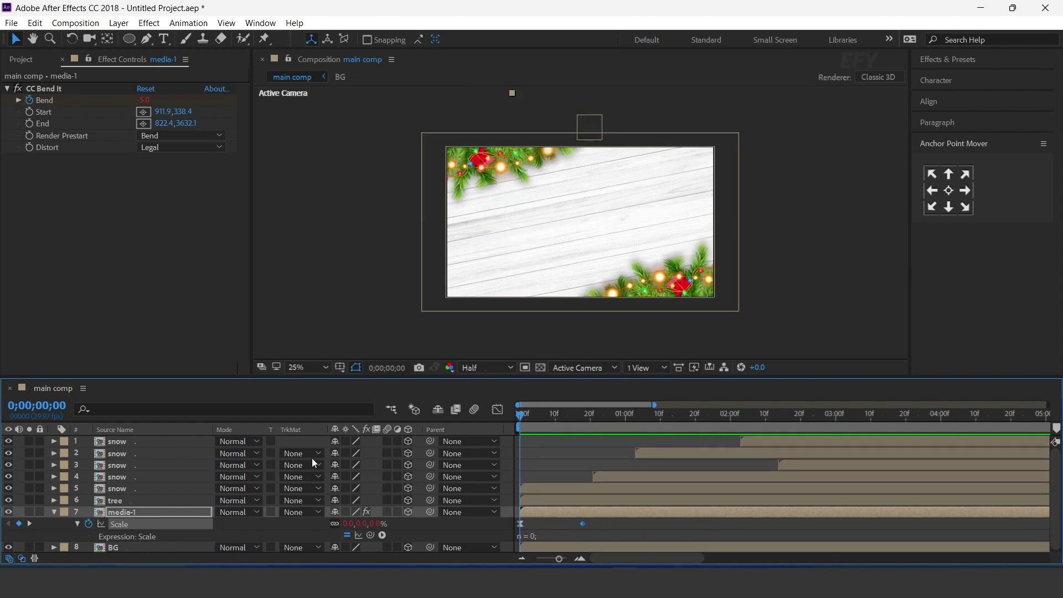
pyautogui.click(54, 512)
pyautogui.click(530, 453)
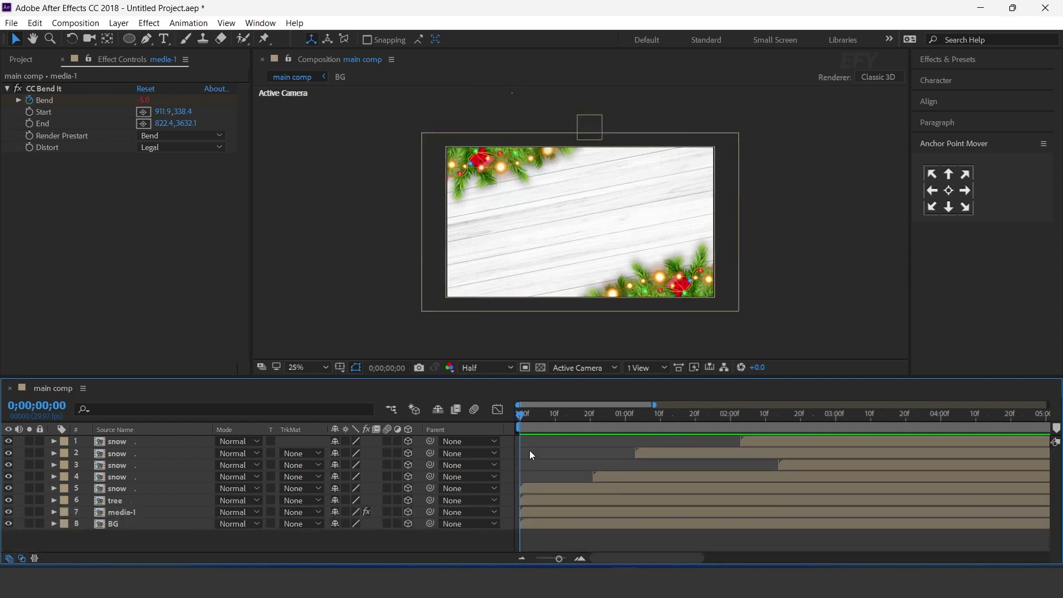
pyautogui.moveTo(526, 419); pyautogui.dragTo(697, 426)
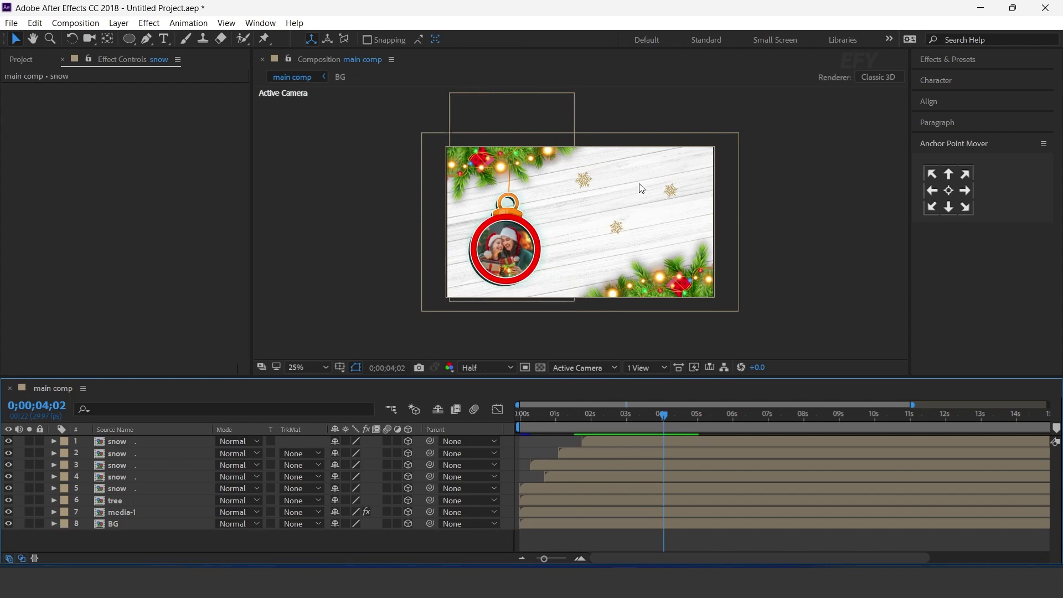
# Create a new composition named ball-1 at 500 x 1200 px with a 20-second duration.
pyautogui.click(19, 59)
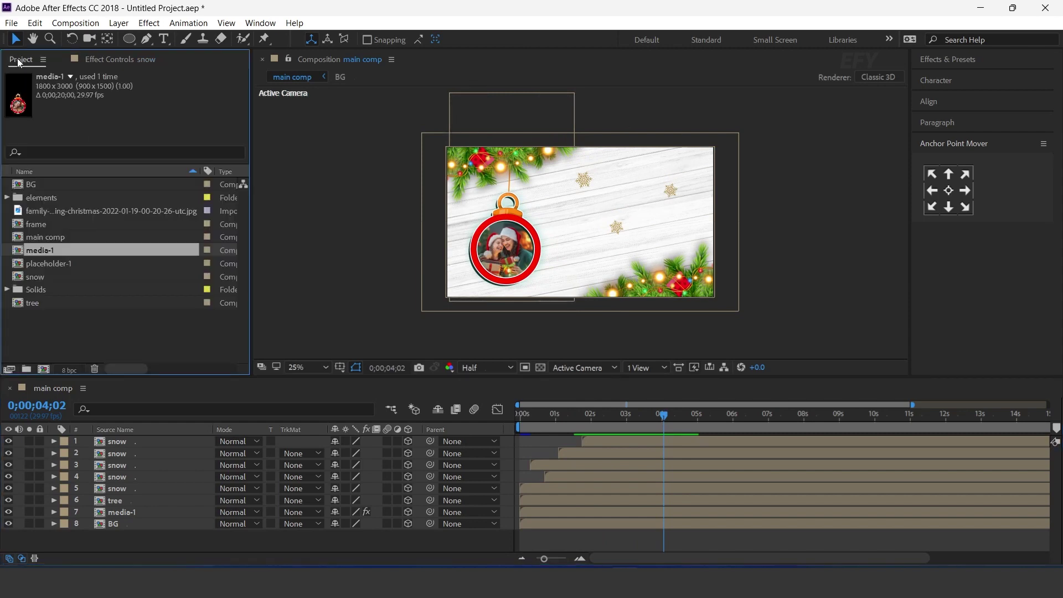
pyautogui.click(77, 337)
pyautogui.click(43, 370)
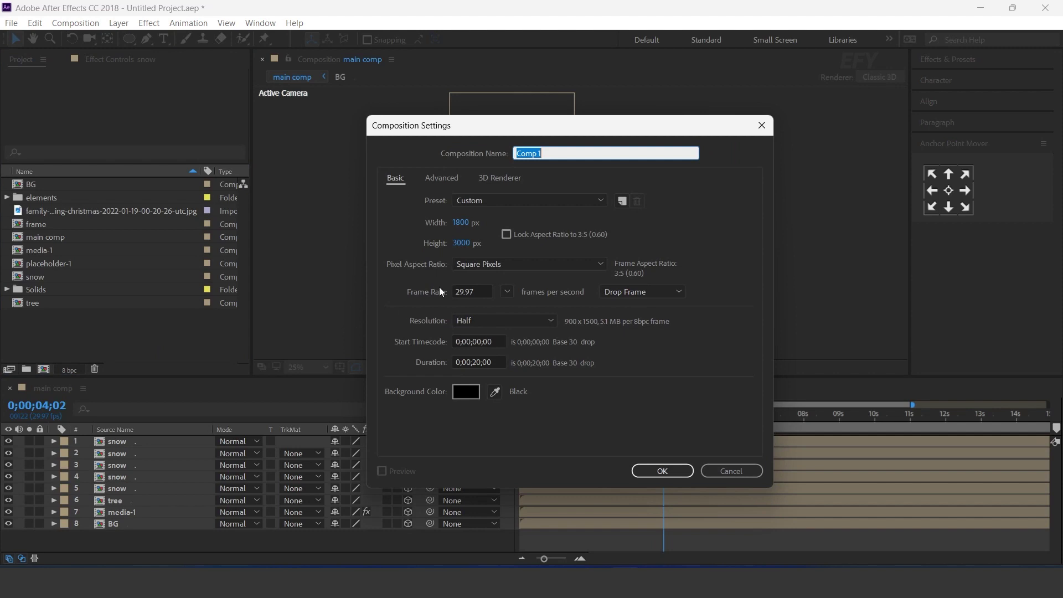
pyautogui.click(458, 223)
pyautogui.write('500')
pyautogui.press('Tab')
pyautogui.write('1200')
pyautogui.click(546, 148)
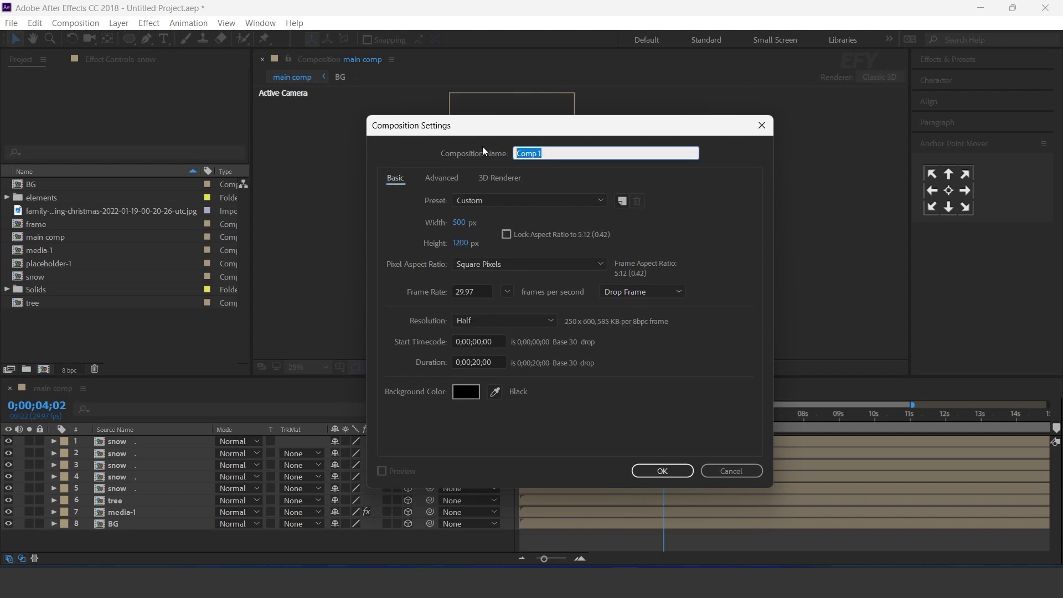
pyautogui.write('ball-1')
pyautogui.press('Return')
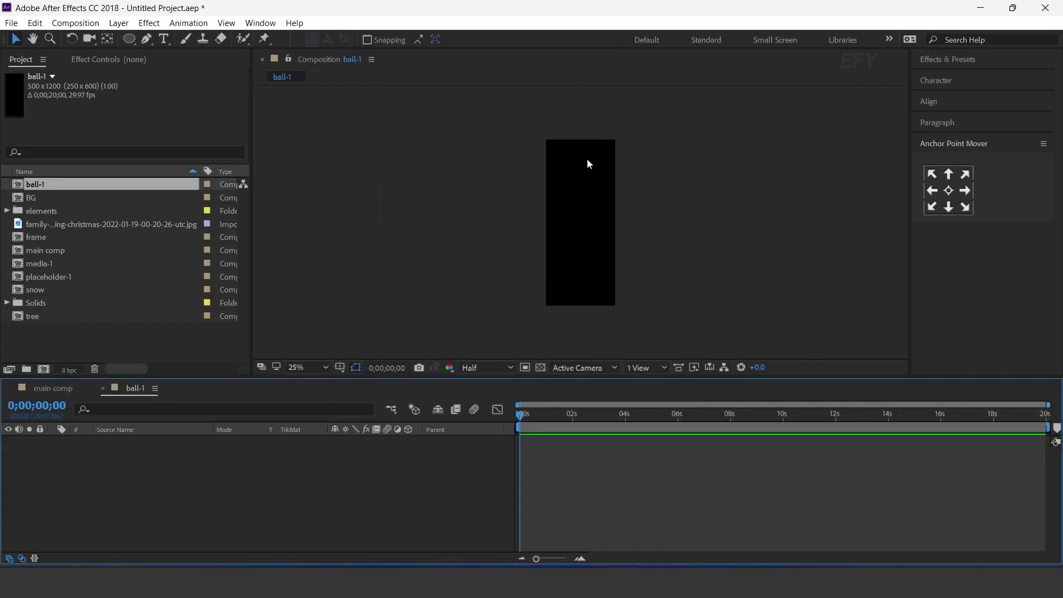
# Add ball-1.png from the elements folder to the ball-1 composition and move its anchor point to the top centre.
pyautogui.click(7, 212)
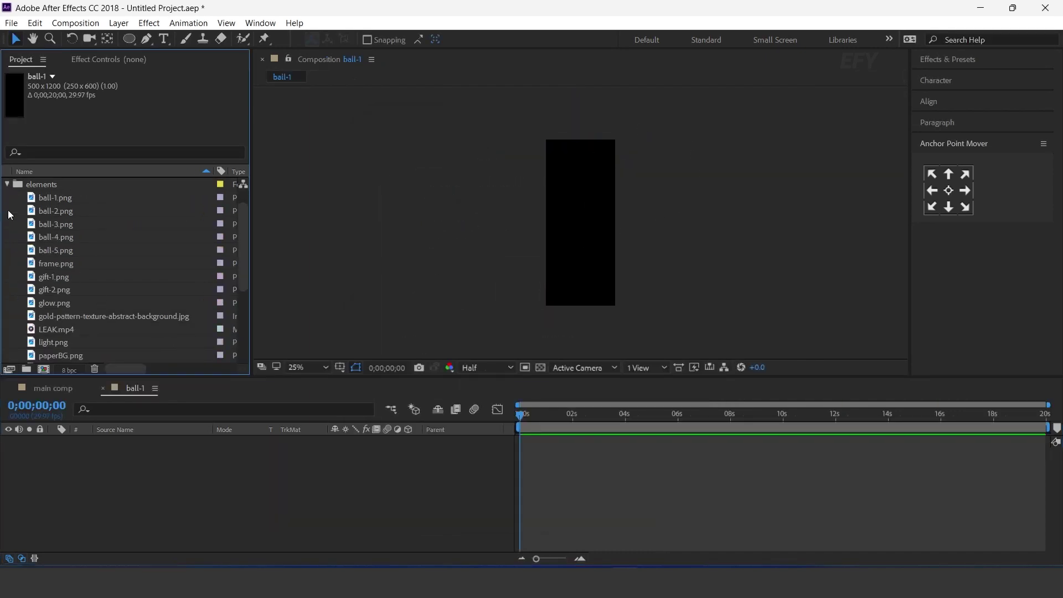
pyautogui.click(46, 203)
pyautogui.moveTo(33, 202); pyautogui.dragTo(203, 483)
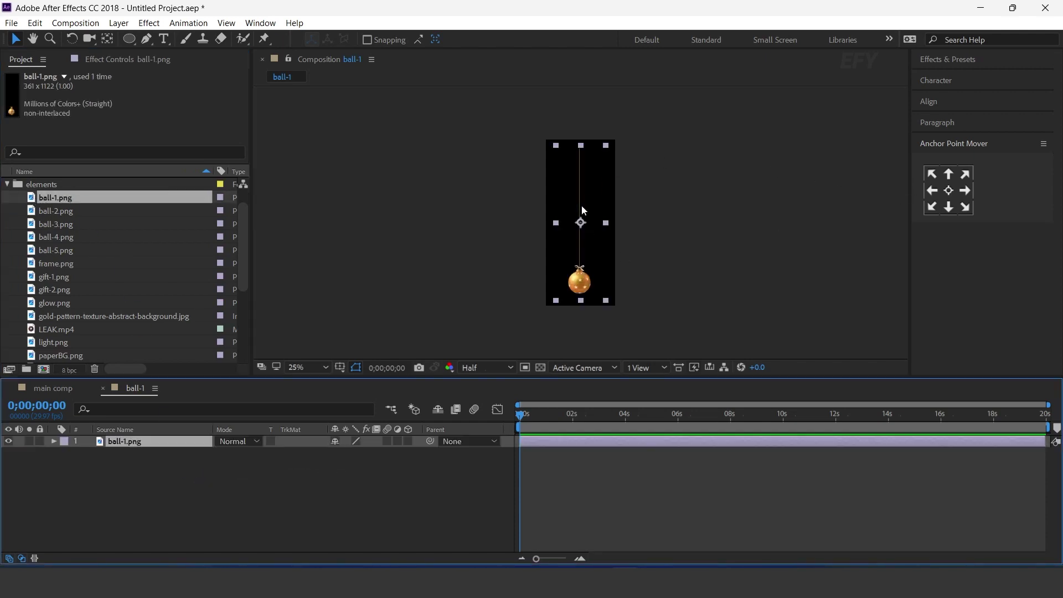
pyautogui.click(953, 175)
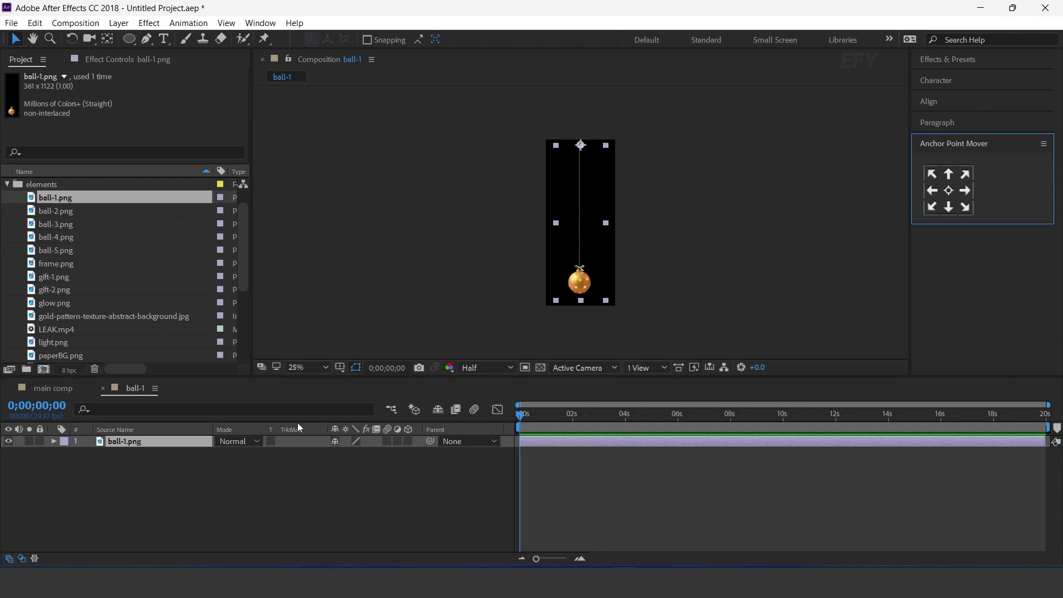
# Animate ball-1.png's Scale from 0% at 0 seconds to 100% at 0;00;00;20.
pyautogui.press('s')
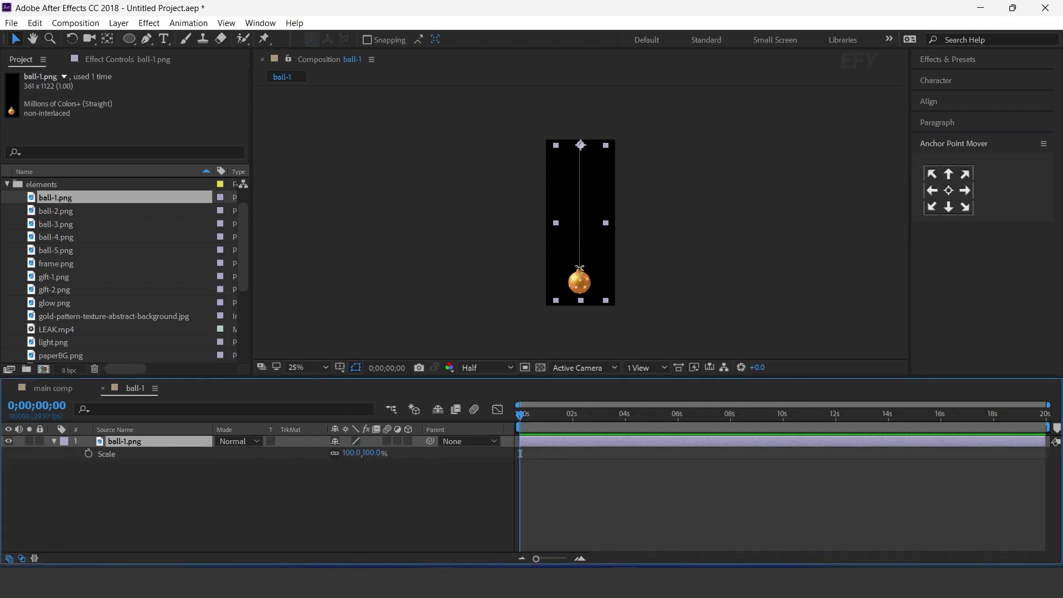
pyautogui.press('=')
pyautogui.press('=')
pyautogui.press('=')
pyautogui.moveTo(533, 417); pyautogui.dragTo(592, 418)
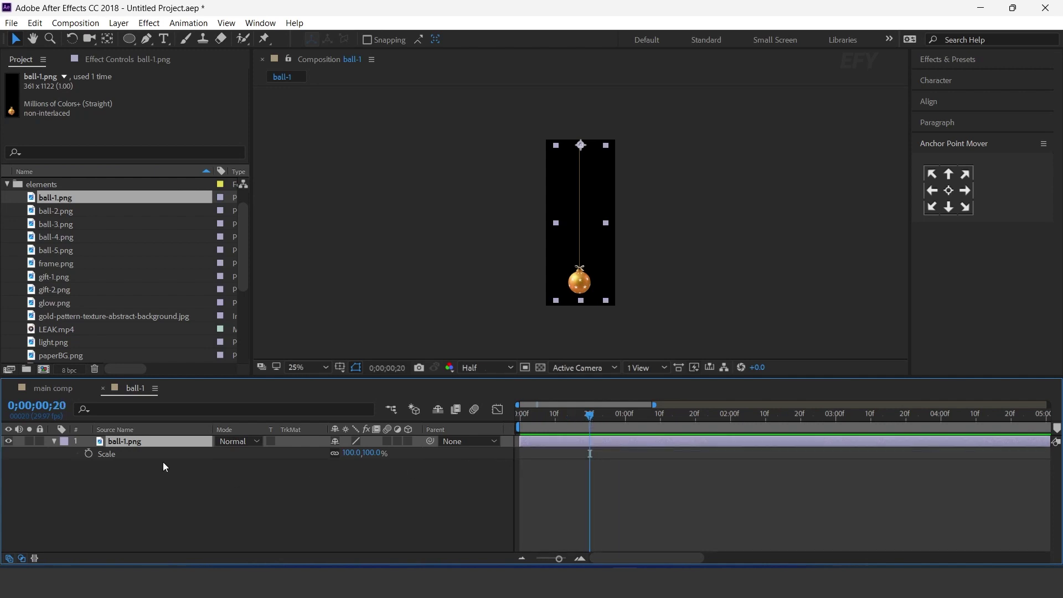
pyautogui.click(89, 454)
pyautogui.moveTo(590, 416); pyautogui.dragTo(467, 426)
pyautogui.click(373, 454)
pyautogui.write('0')
pyautogui.press('Return')
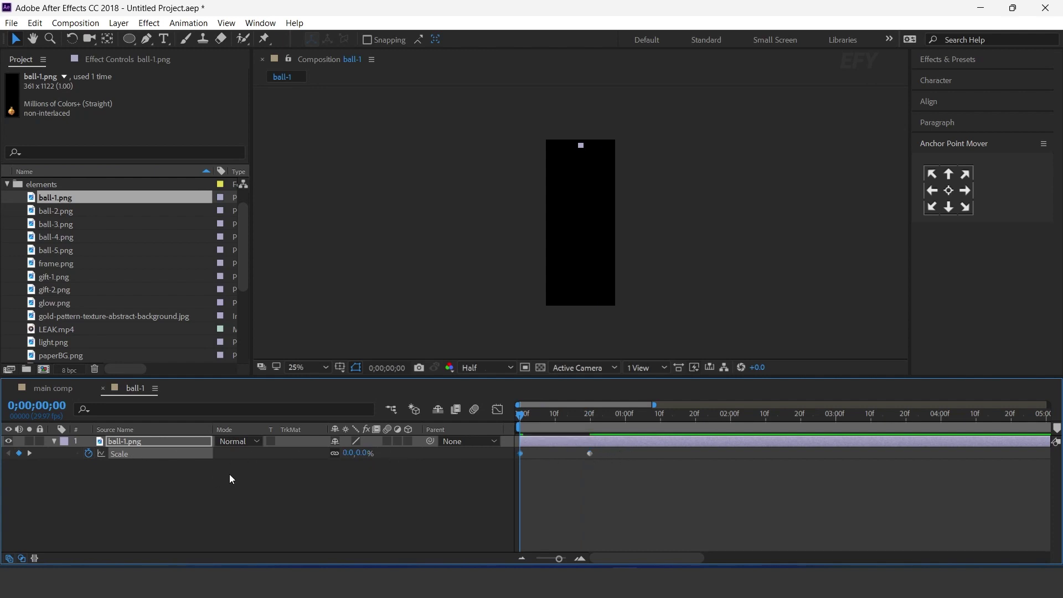
# Paste the code from Bounce script.txt as the expression on ball-1.png's Scale property.
pyautogui.hotkey('alt', 'Tab')
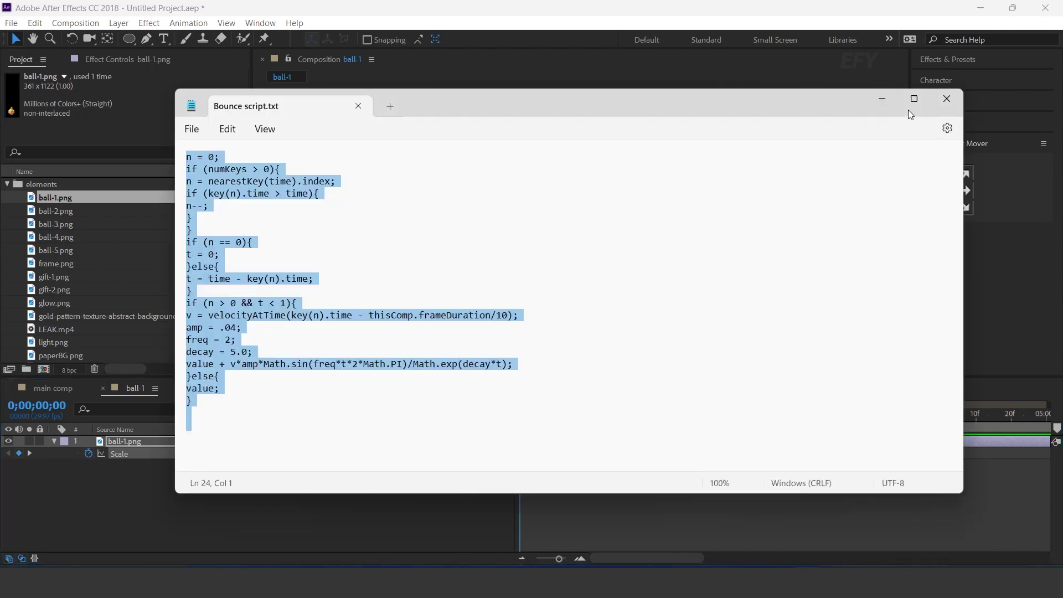
pyautogui.hotkey('alt', 'Tab')
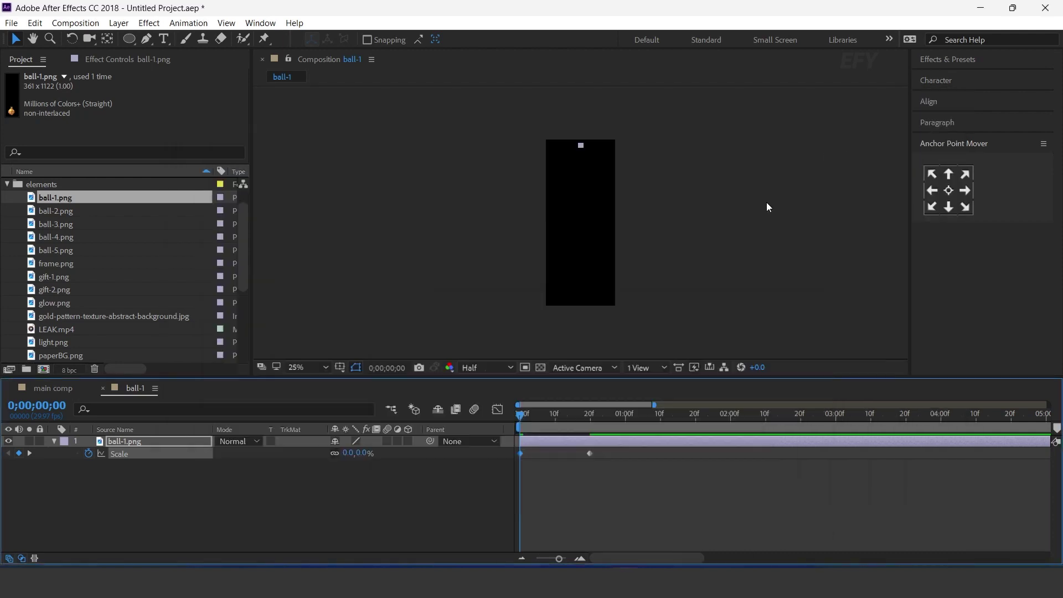
pyautogui.keyDown('alt'); pyautogui.click(92, 454); pyautogui.keyUp('alt')
pyautogui.hotkey('ctrl', 'v')
pyautogui.click(416, 527)
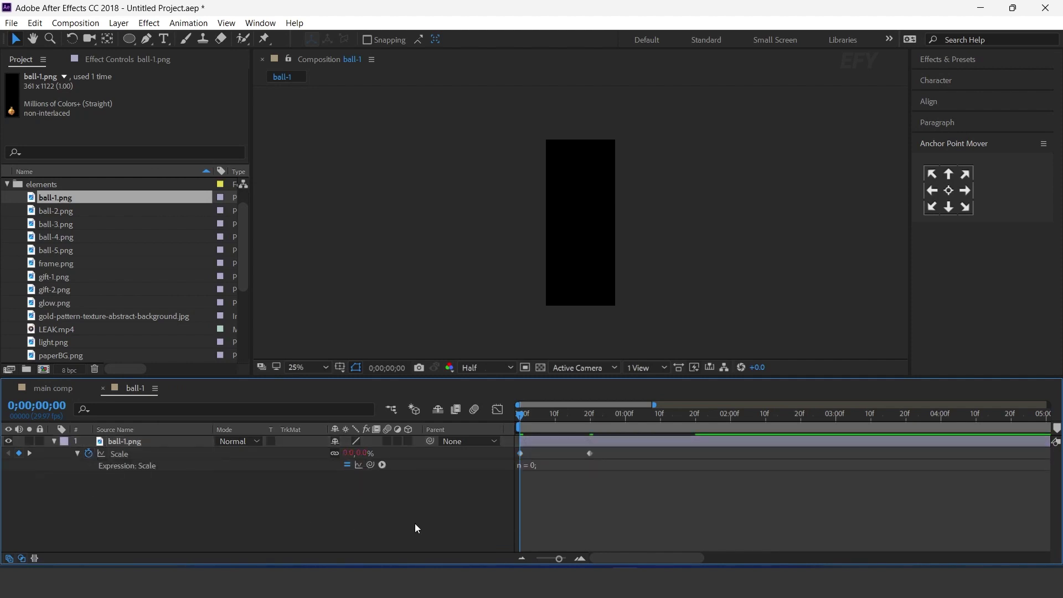
# Preview the ball's bounce and move its second Scale keyframe to about frame 14.
pyautogui.press('space')
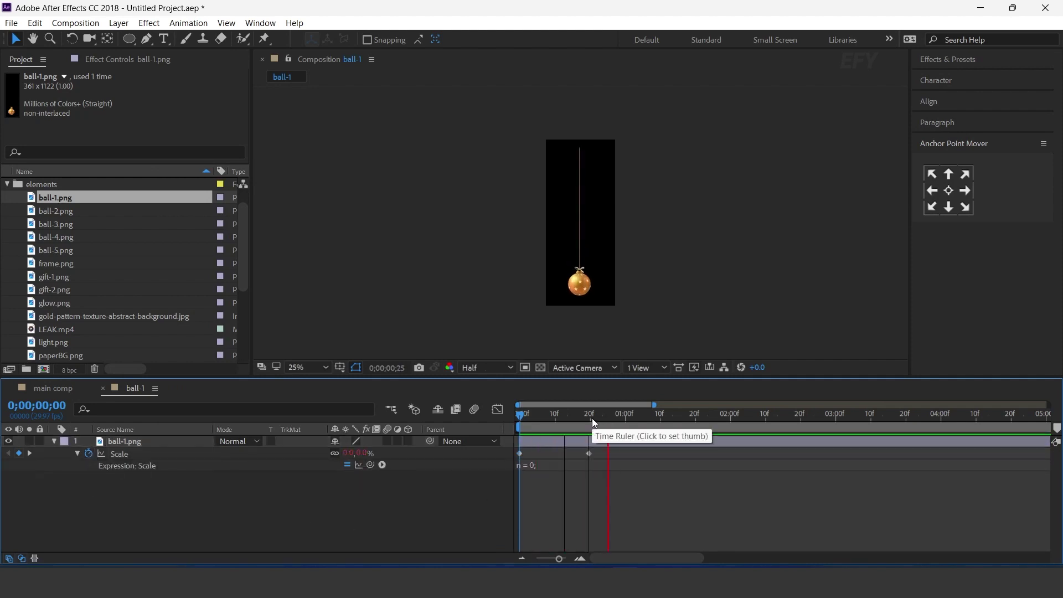
pyautogui.moveTo(590, 453); pyautogui.dragTo(565, 453)
pyautogui.press('space')
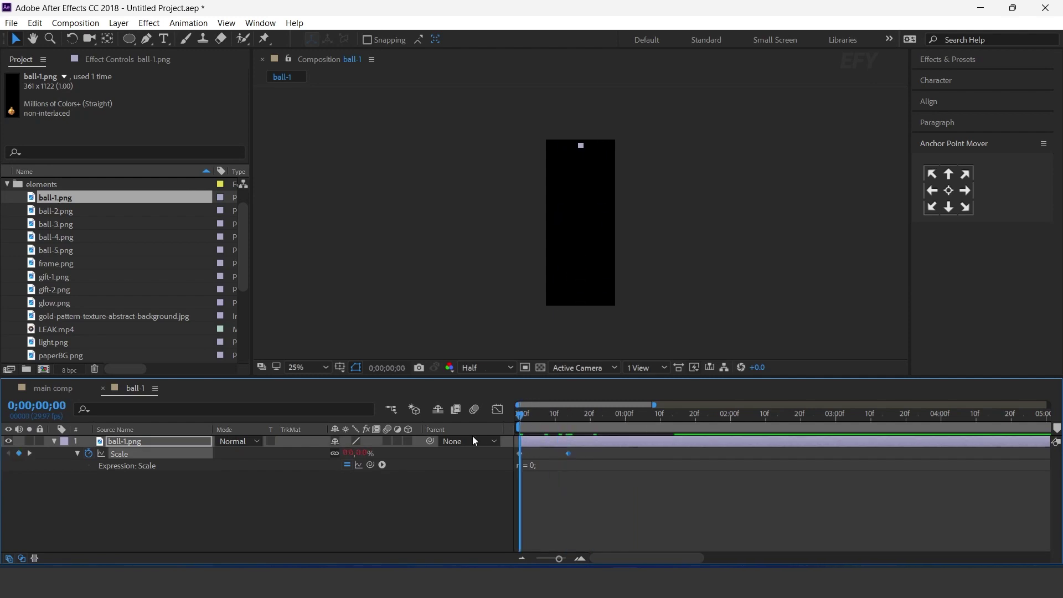
pyautogui.moveTo(580, 416); pyautogui.dragTo(586, 417)
pyautogui.click(178, 498)
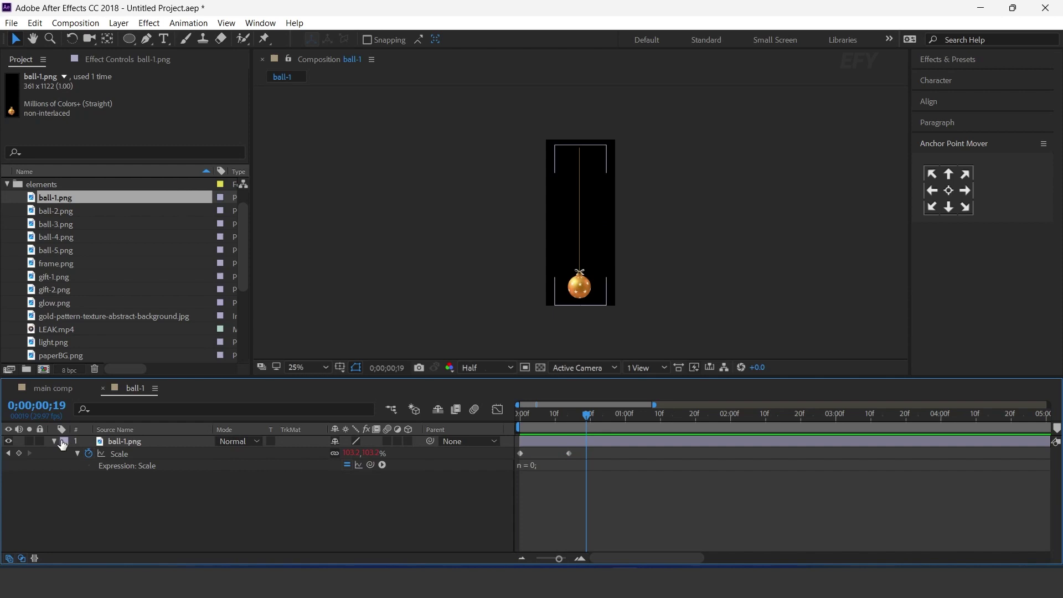
# Apply the CC Bend It effect to the ball-1.png layer.
pyautogui.click(128, 443)
pyautogui.hotkey('ctrl', 'space')
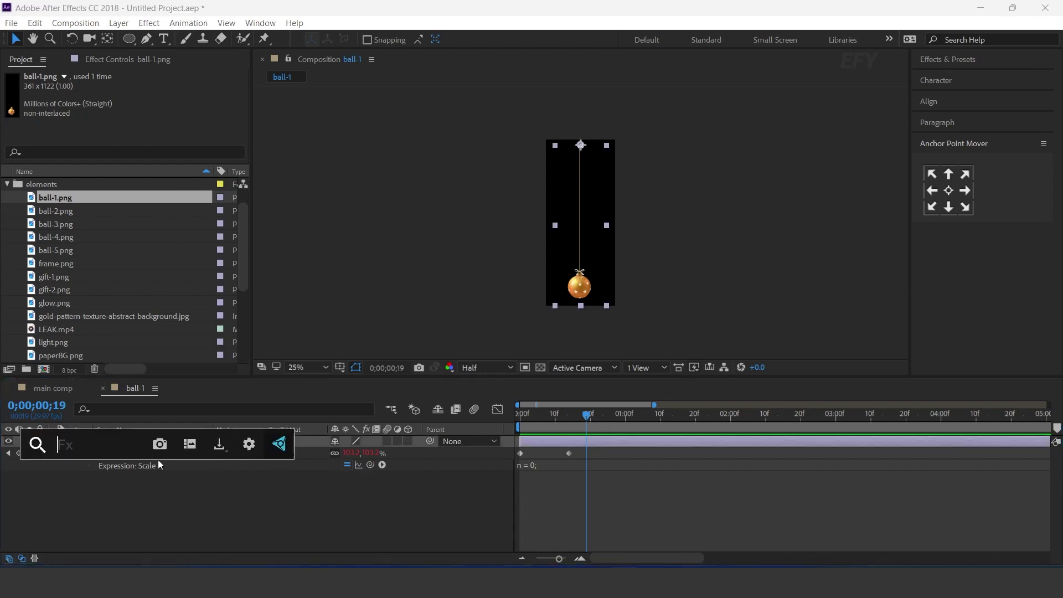
pyautogui.write('cc b')
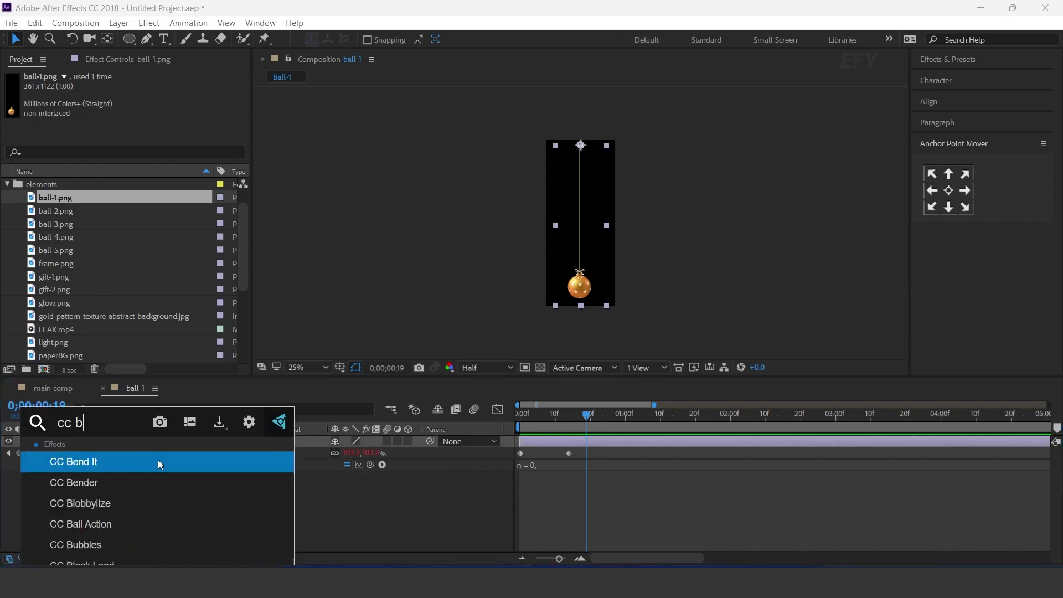
pyautogui.click(159, 464)
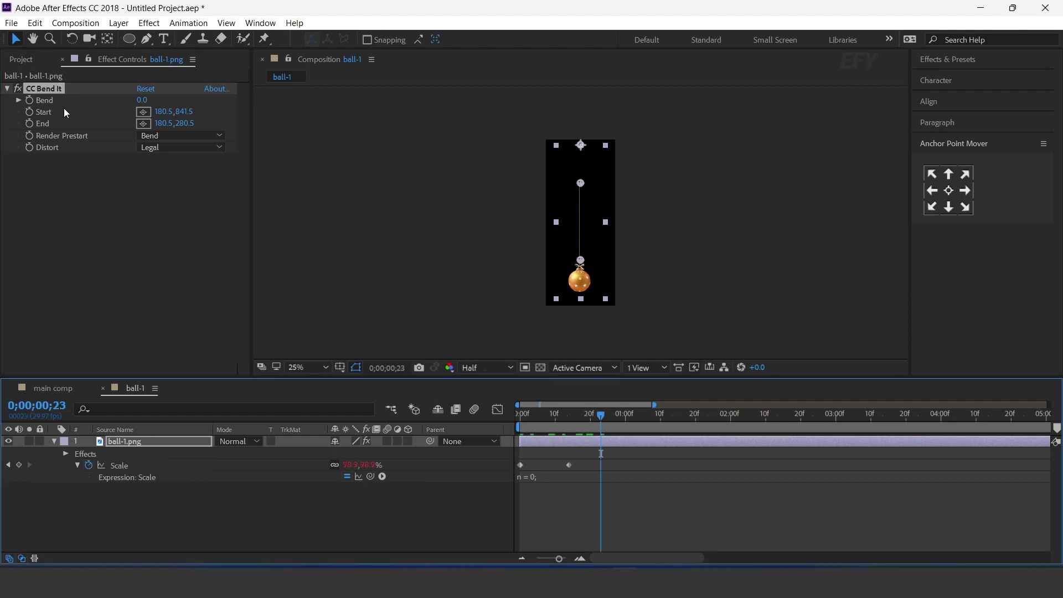
# Place the CC Bend It start point above the ball's string at about 182.5, -140.6 and the end point below the ball at about 214.9, 1380.6.
pyautogui.click(143, 111)
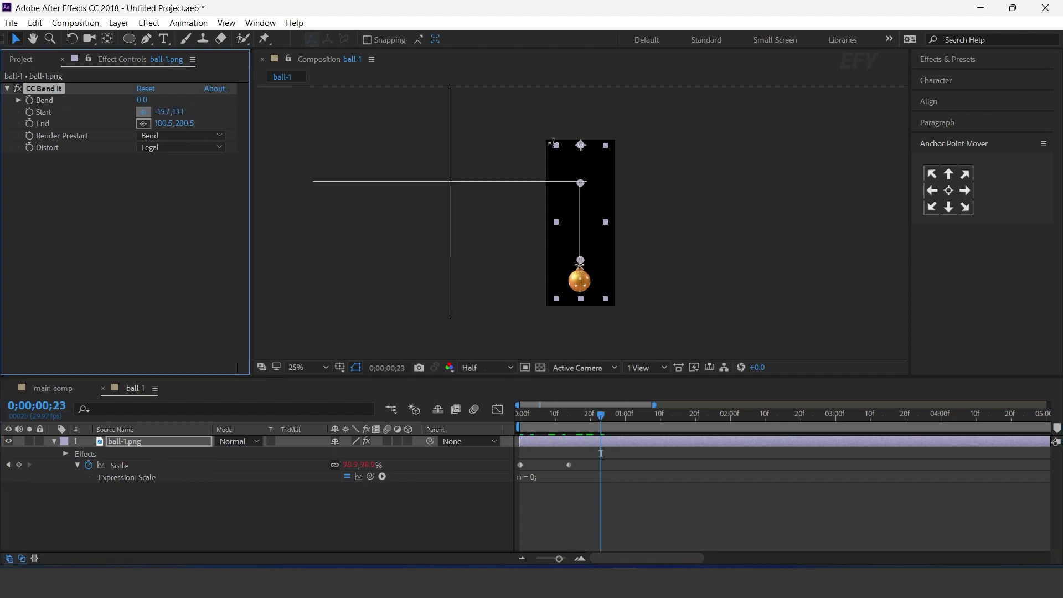
pyautogui.click(581, 126)
pyautogui.click(143, 123)
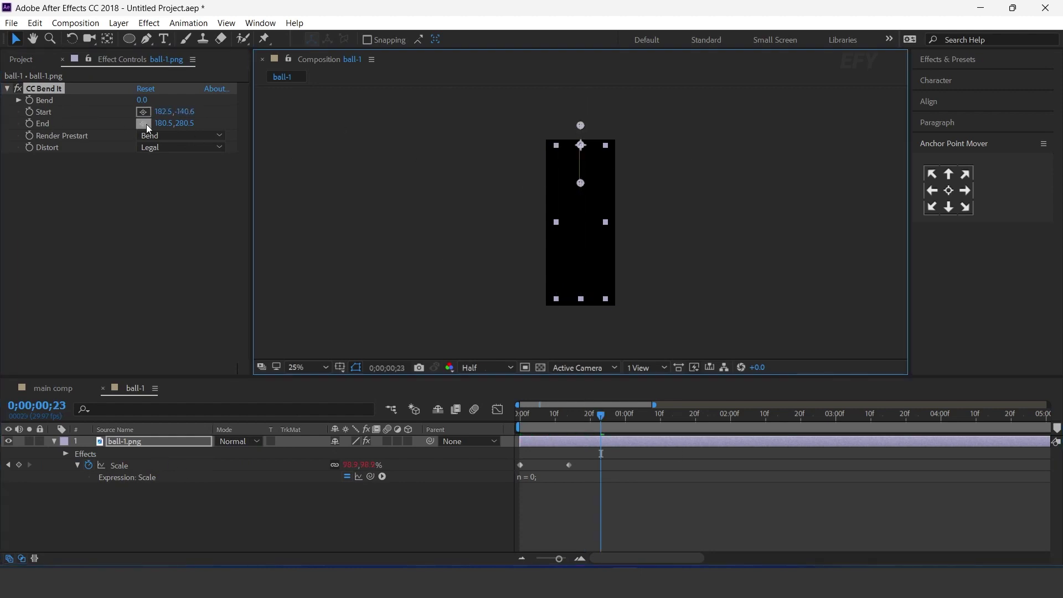
pyautogui.click(584, 334)
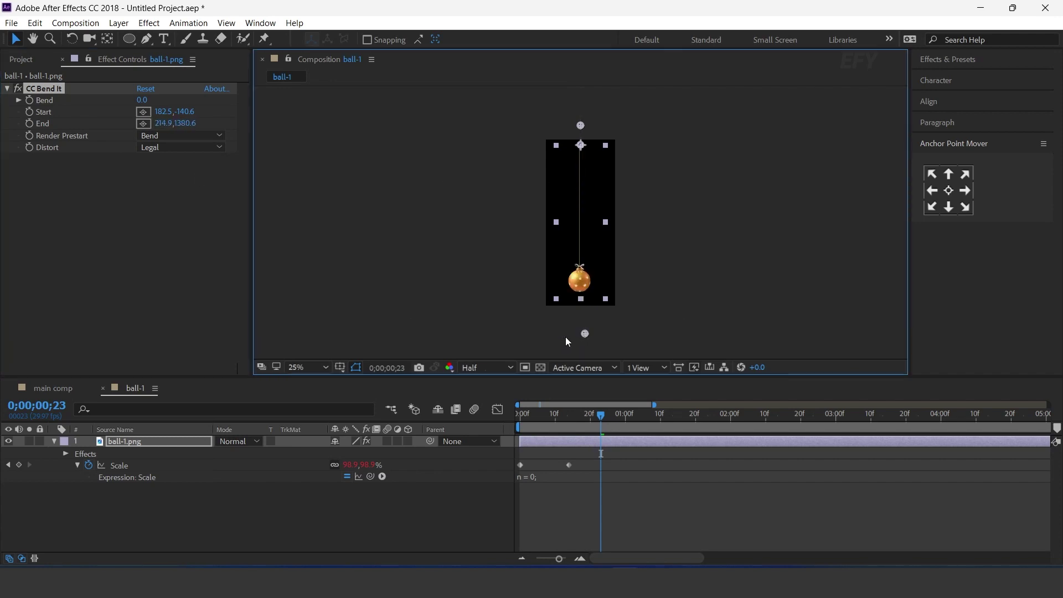
# Animate the CC Bend It effect's Bend value from -5 at 0 seconds to 5 at 1 second.
pyautogui.click(522, 413)
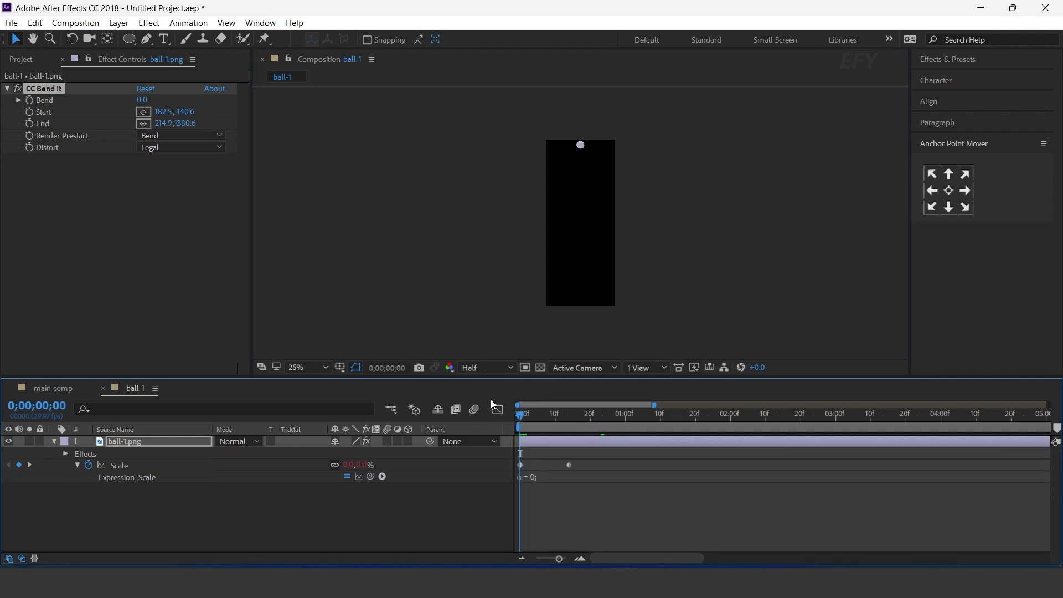
pyautogui.click(141, 100)
pyautogui.write('-5')
pyautogui.press('Return')
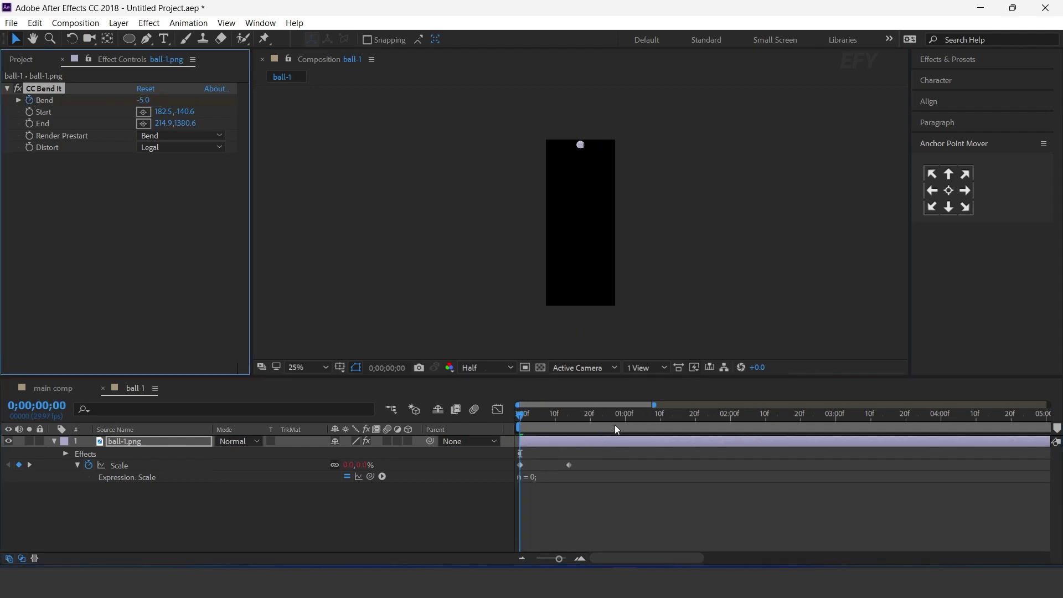
pyautogui.click(625, 420)
pyautogui.click(153, 98)
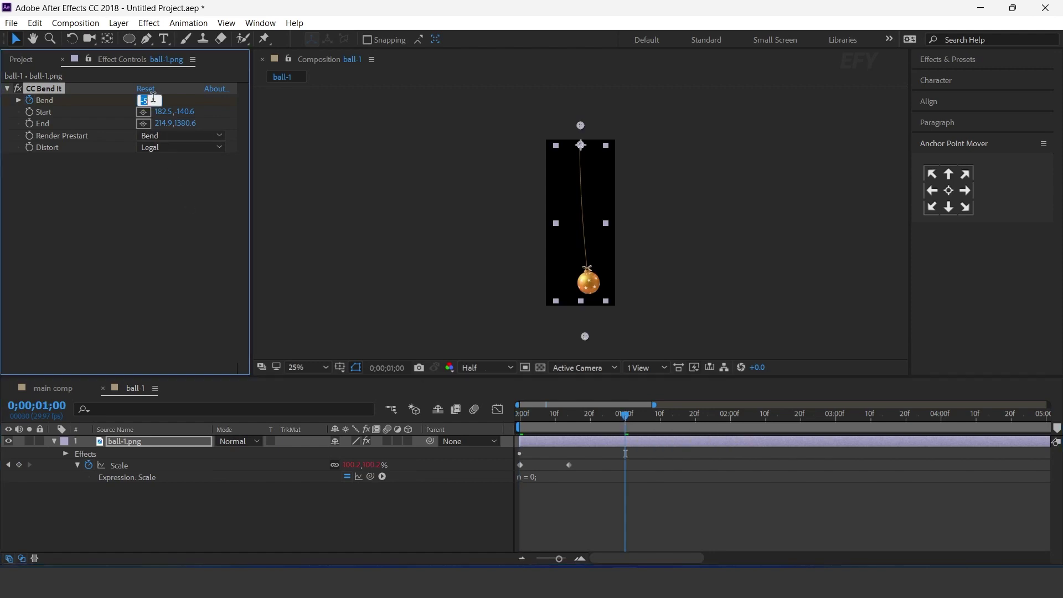
pyautogui.press('Return')
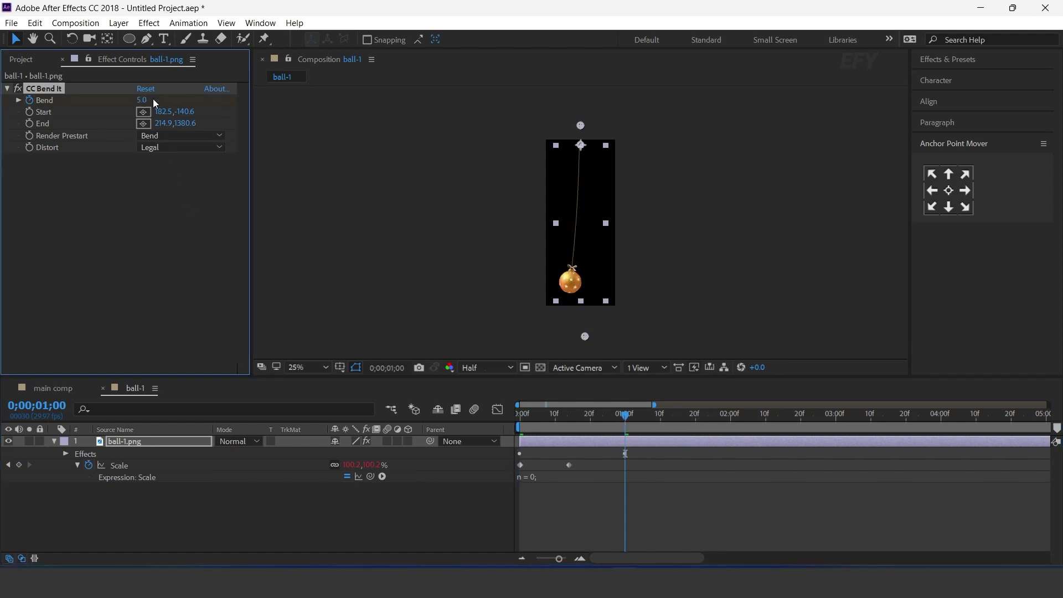
# Reveal ball-1.png's keyframed properties and apply Easy Ease to both Bend keyframes.
pyautogui.click(398, 507)
pyautogui.click(572, 442)
pyautogui.press('u')
pyautogui.moveTo(641, 463); pyautogui.dragTo(454, 468)
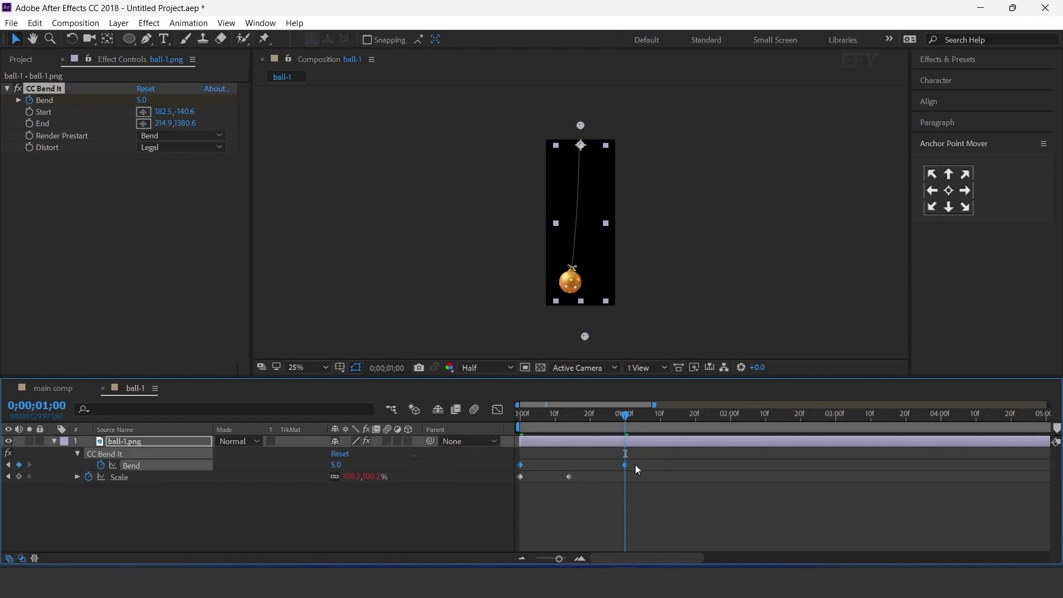
pyautogui.rightClick(624, 464)
pyautogui.moveTo(689, 453)
pyautogui.click(859, 357)
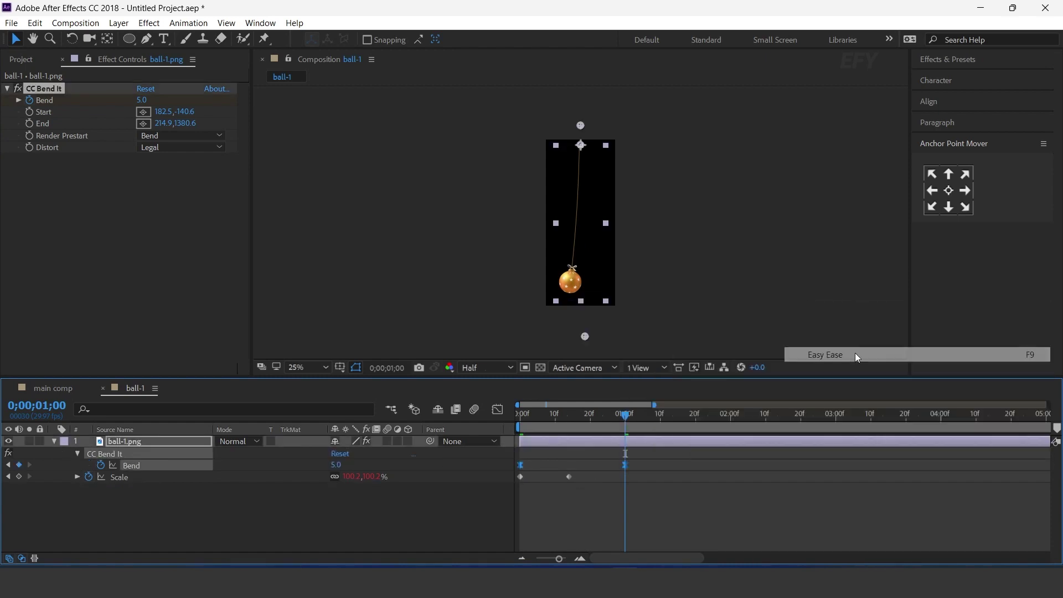
pyautogui.click(408, 510)
# Add an expression to the Bend property of CC Bend It on ball-1.png.
pyautogui.click(106, 466)
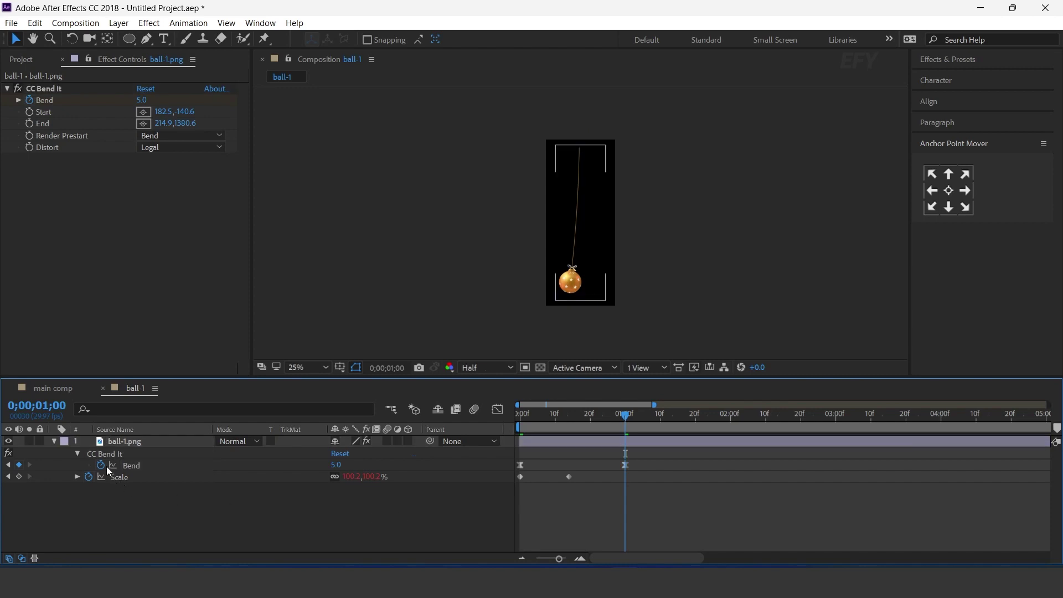
# Apply the expression loopOut("pingpong") to the Bend property of ball-1.png and preview the swing from the start.
pyautogui.keyDown('alt'); pyautogui.click(102, 464); pyautogui.keyUp('alt')
pyautogui.write('loopO')
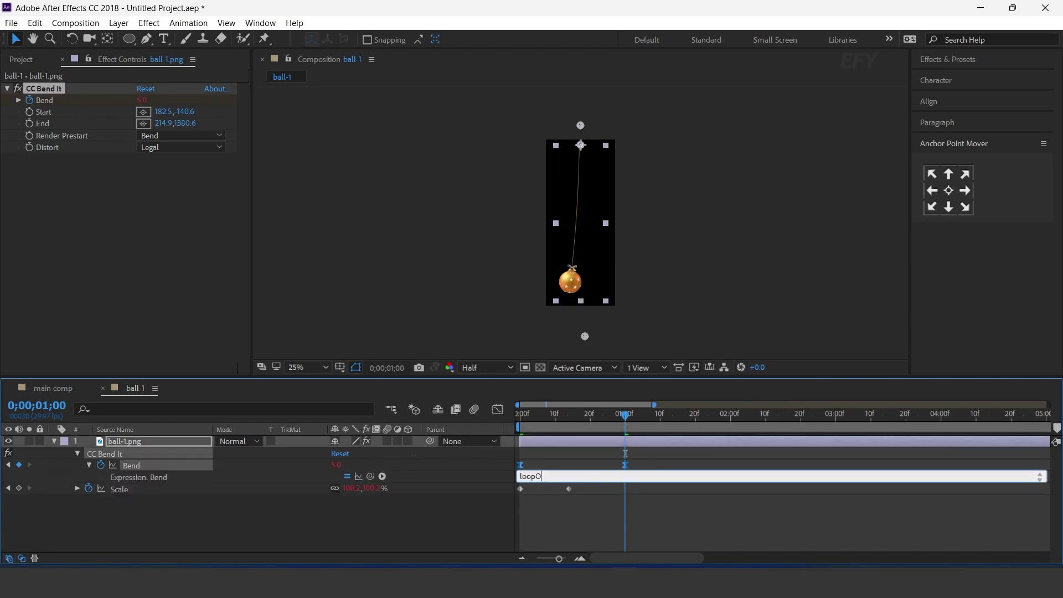
pyautogui.write('ut("ping')
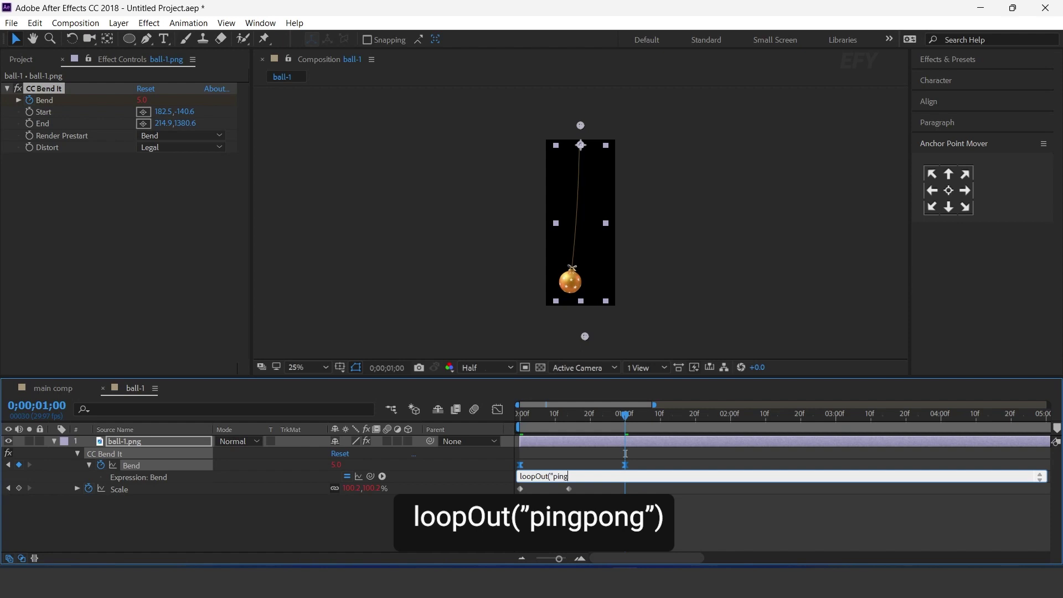
pyautogui.write('pong")')
pyautogui.press('KP_Enter')
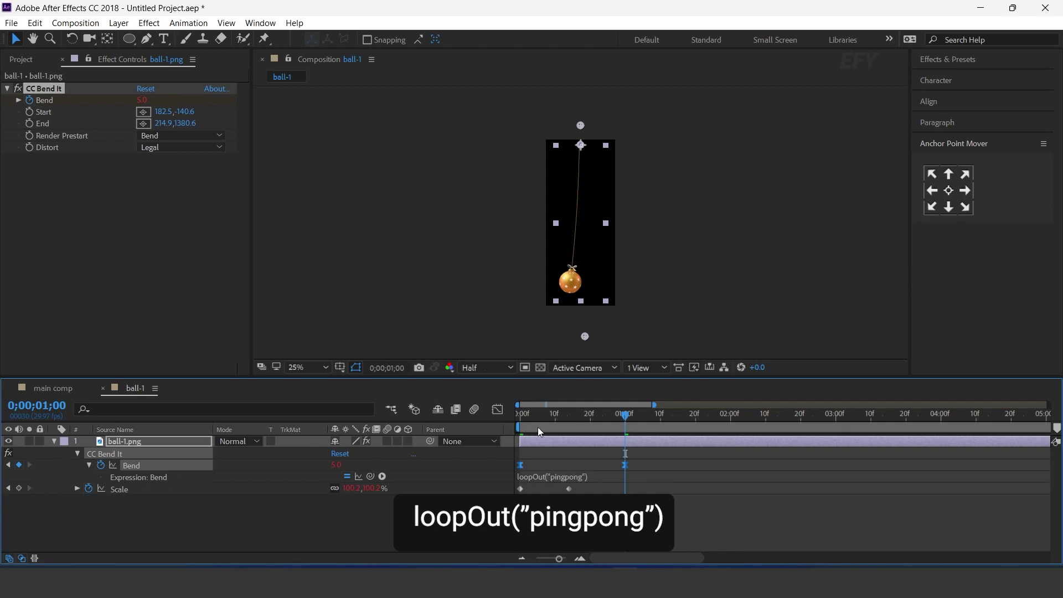
pyautogui.click(526, 418)
pyautogui.press('space')
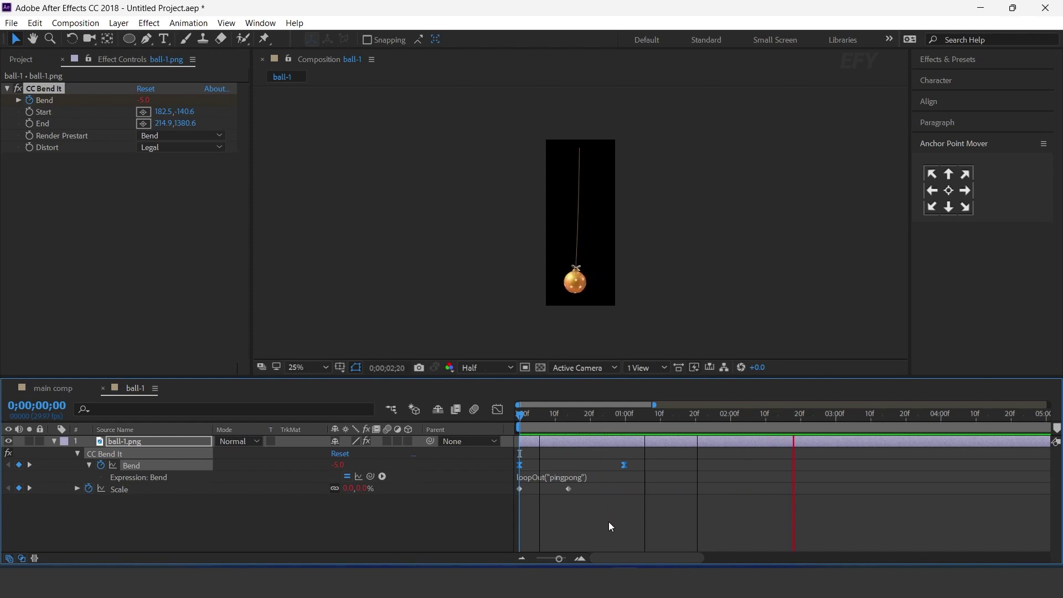
# Slow the swing by moving the second Bend keyframe to about 0;00;01;13, preview it, and collapse the layer's properties.
pyautogui.click(622, 415)
pyautogui.moveTo(624, 465); pyautogui.dragTo(670, 464)
pyautogui.press('space')
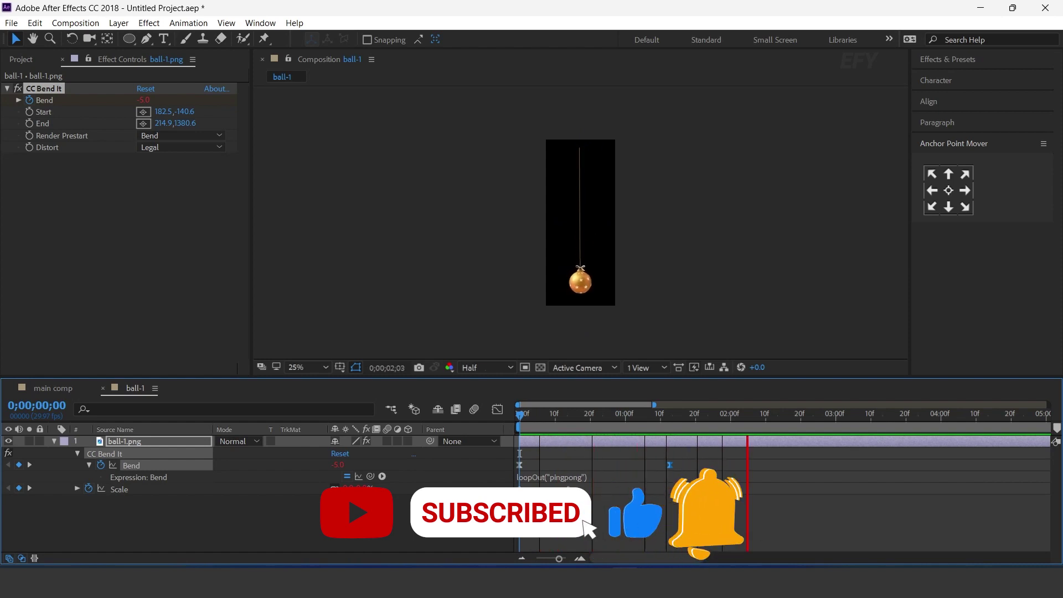
pyautogui.press('space')
pyautogui.click(54, 441)
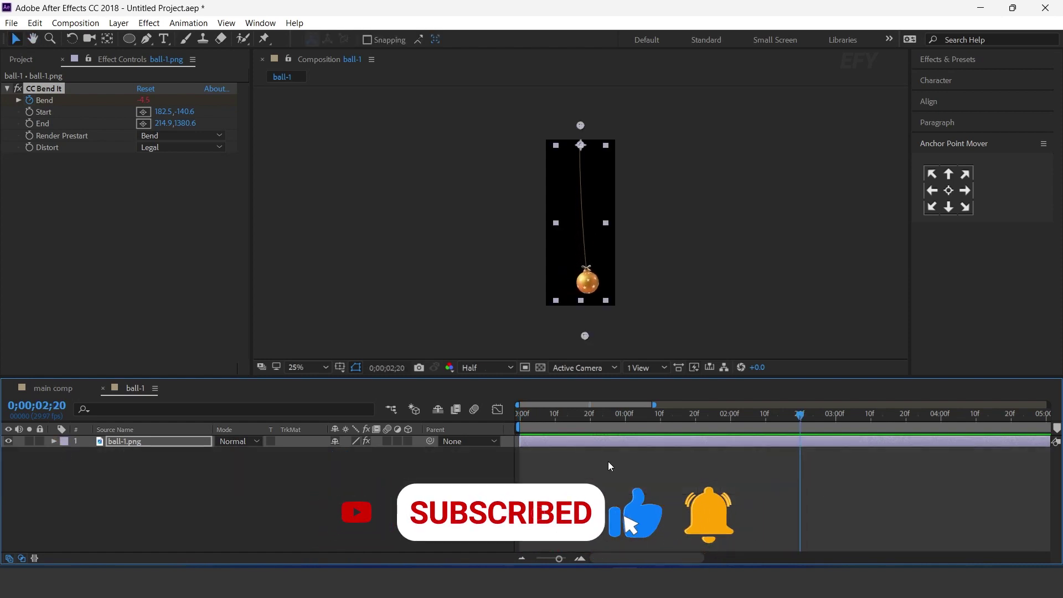
pyautogui.click(240, 478)
# Add the ball-1 composition to main comp as the top layer.
pyautogui.click(54, 388)
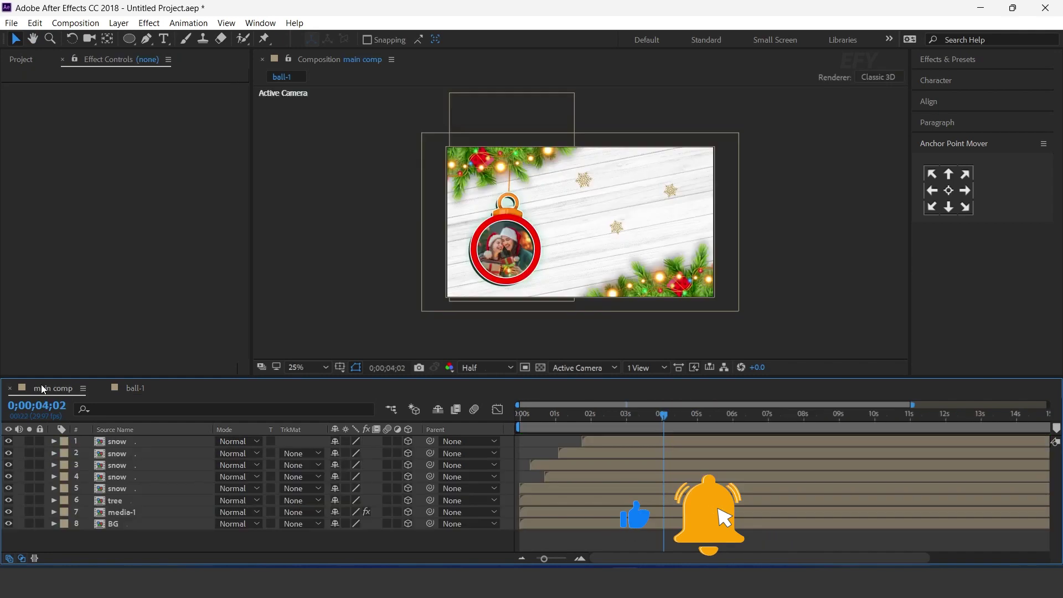
pyautogui.click(25, 60)
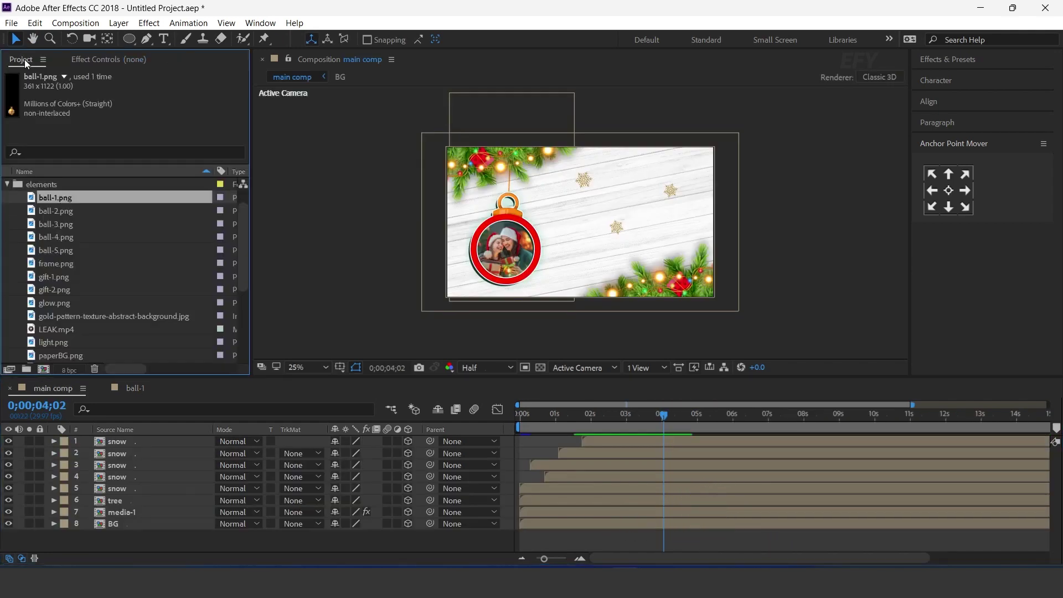
pyautogui.click(7, 185)
pyautogui.click(50, 185)
pyautogui.moveTo(19, 188); pyautogui.dragTo(137, 440)
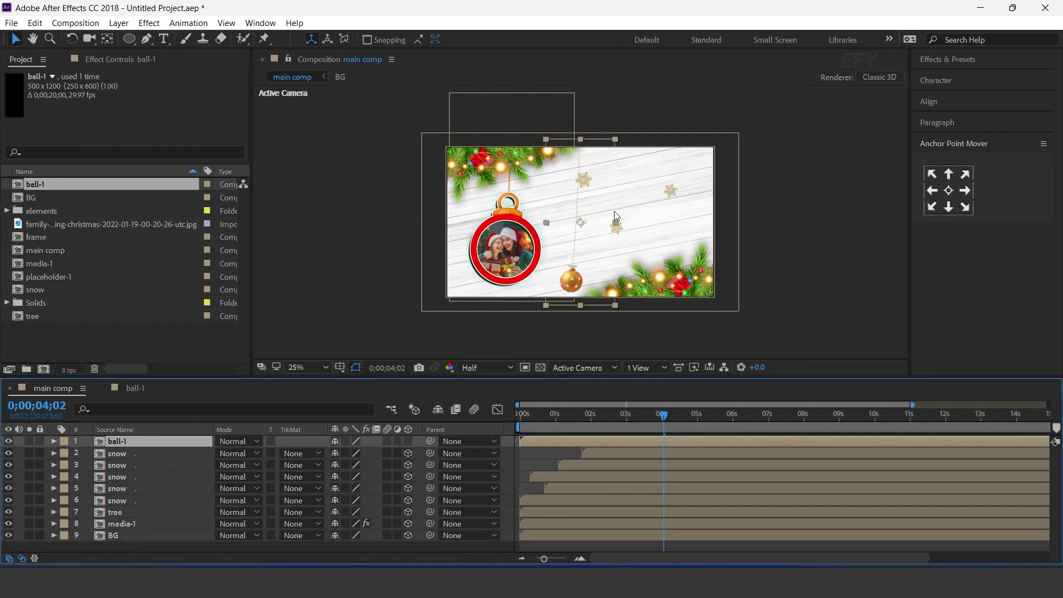
# Position the ball-1 ornament beside the photo ornament's left edge and place its layer between tree and media-1.
pyautogui.moveTo(578, 220); pyautogui.dragTo(473, 191)
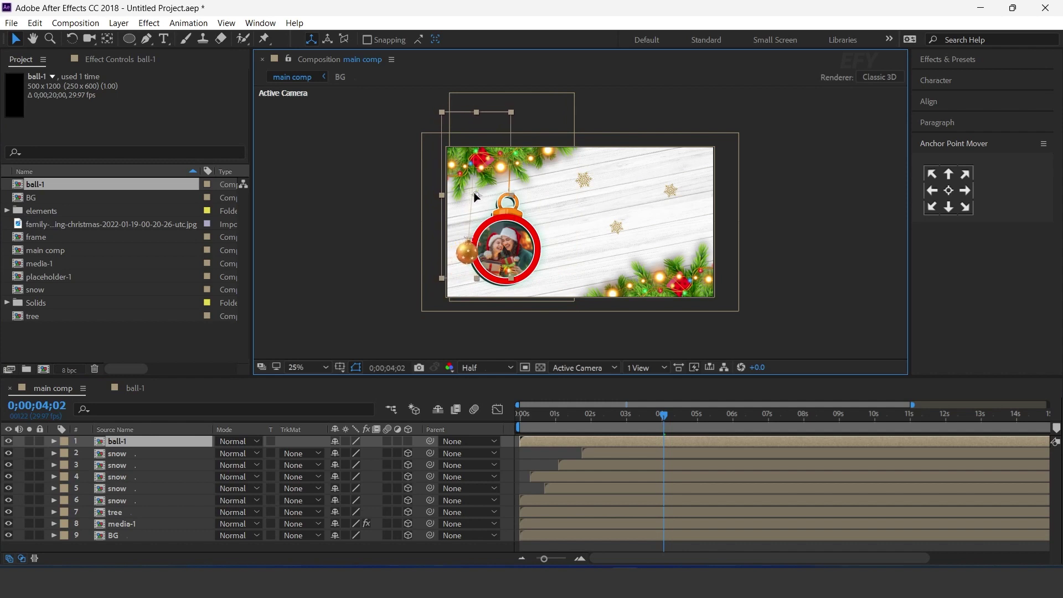
pyautogui.press('u')
pyautogui.moveTo(122, 441); pyautogui.dragTo(130, 517)
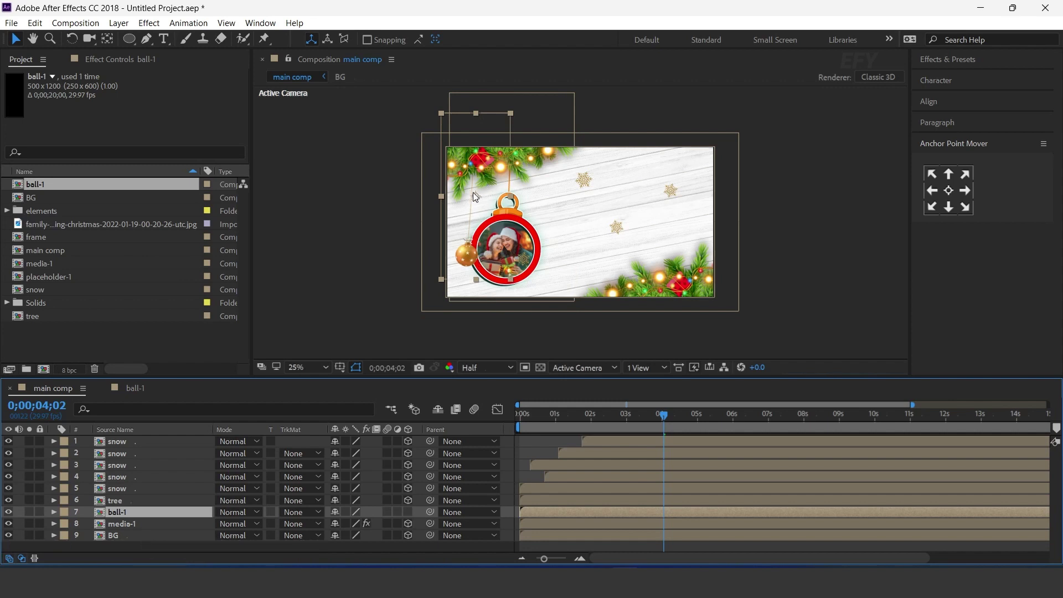
# Make the ball-1 layer 3D, bring it in front of media-1 using a two-view Top layout, and nudge it right in single view.
pyautogui.click(408, 512)
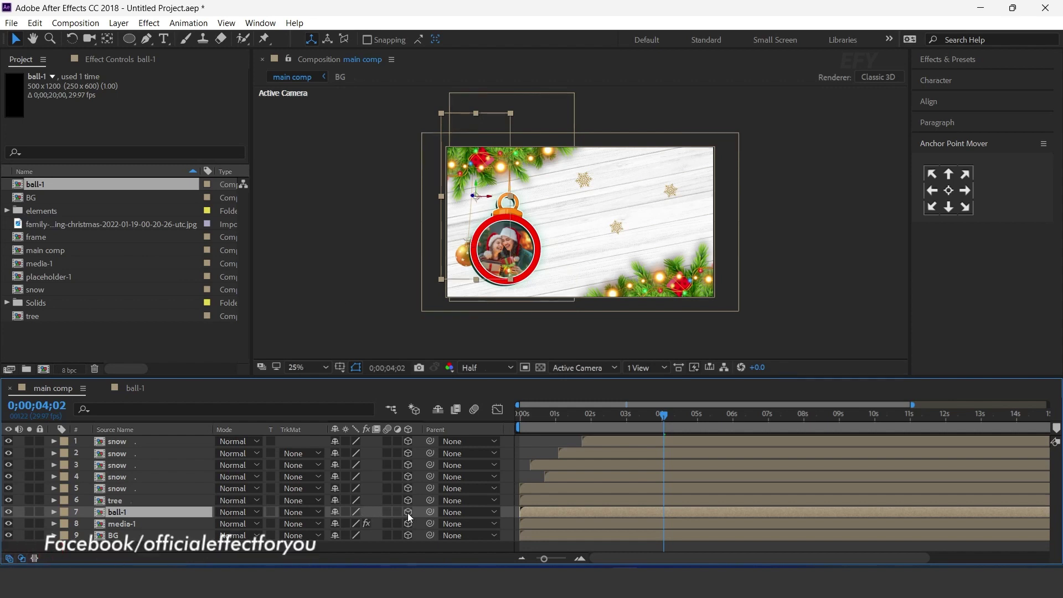
pyautogui.click(645, 368)
pyautogui.click(665, 397)
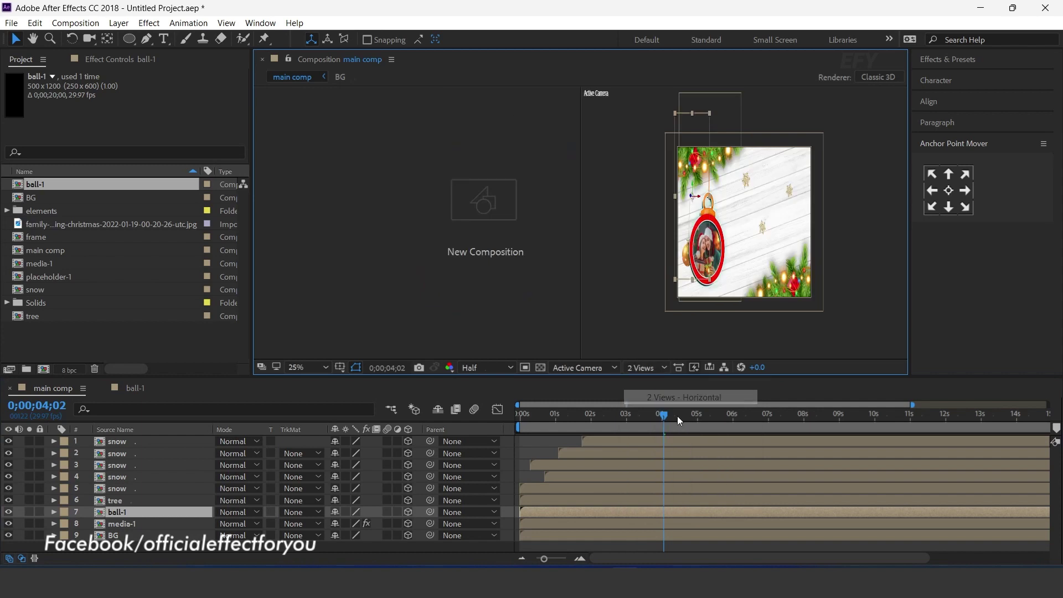
pyautogui.click(273, 295)
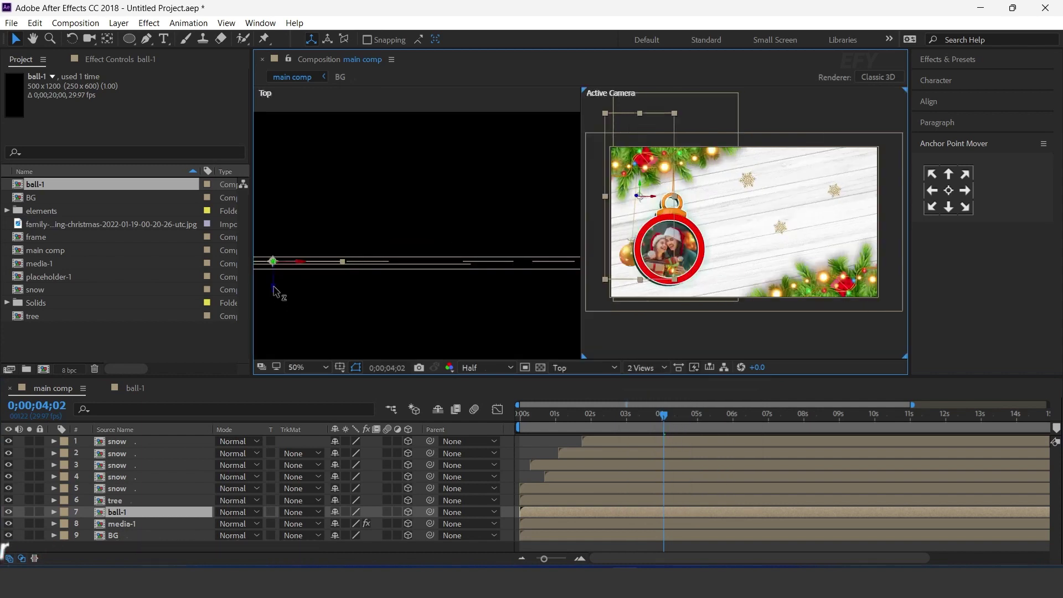
pyautogui.moveTo(280, 297); pyautogui.dragTo(281, 304)
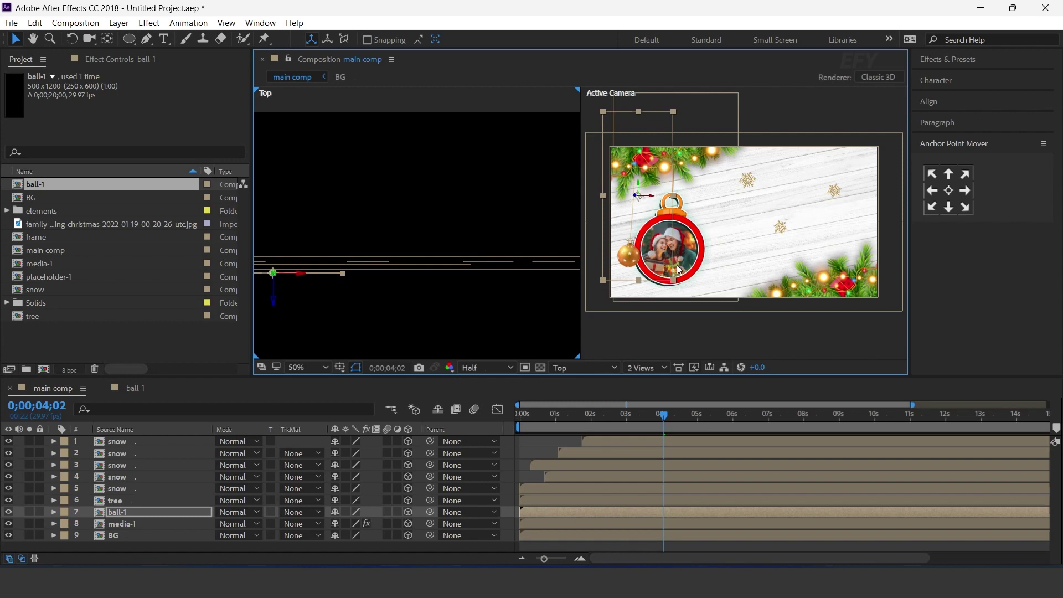
pyautogui.click(647, 367)
pyautogui.click(671, 382)
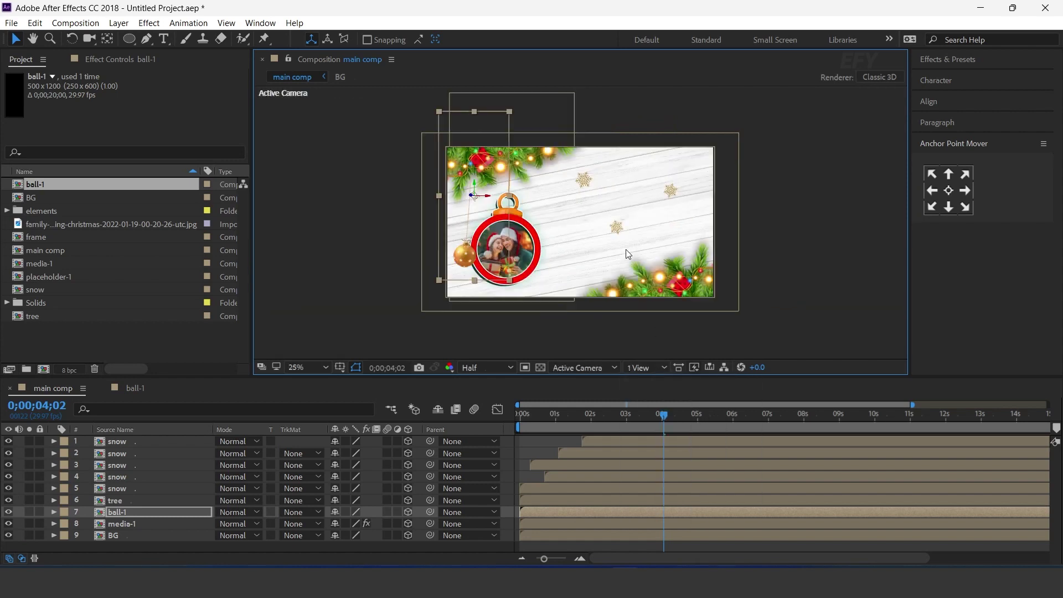
pyautogui.moveTo(488, 201); pyautogui.dragTo(495, 201)
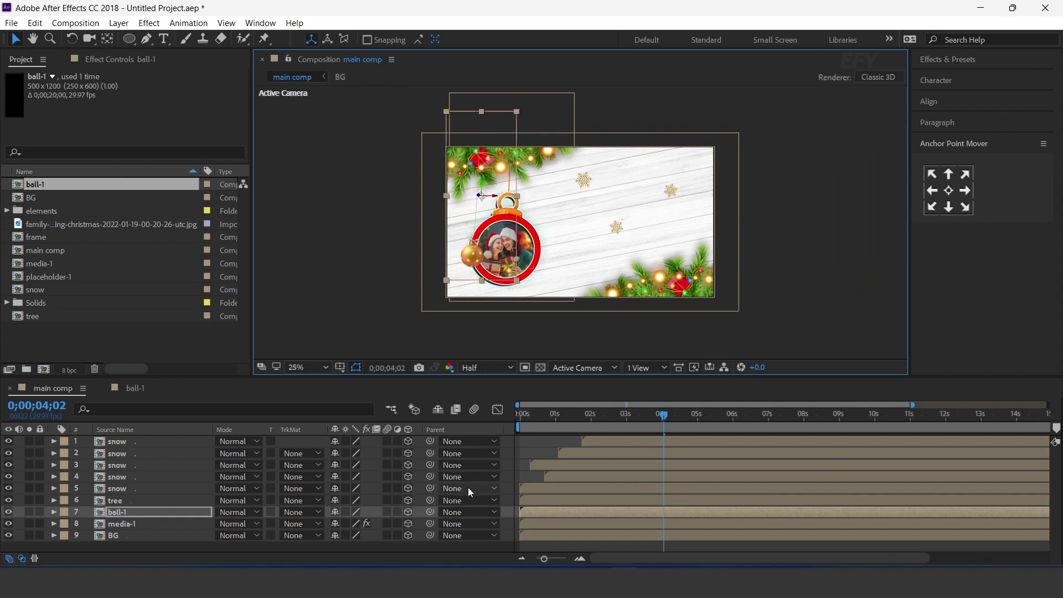
# Delay the ball-1 layer so it starts about 10 frames in, previewing main comp before and after.
pyautogui.click(492, 549)
pyautogui.click(516, 414)
pyautogui.press('space')
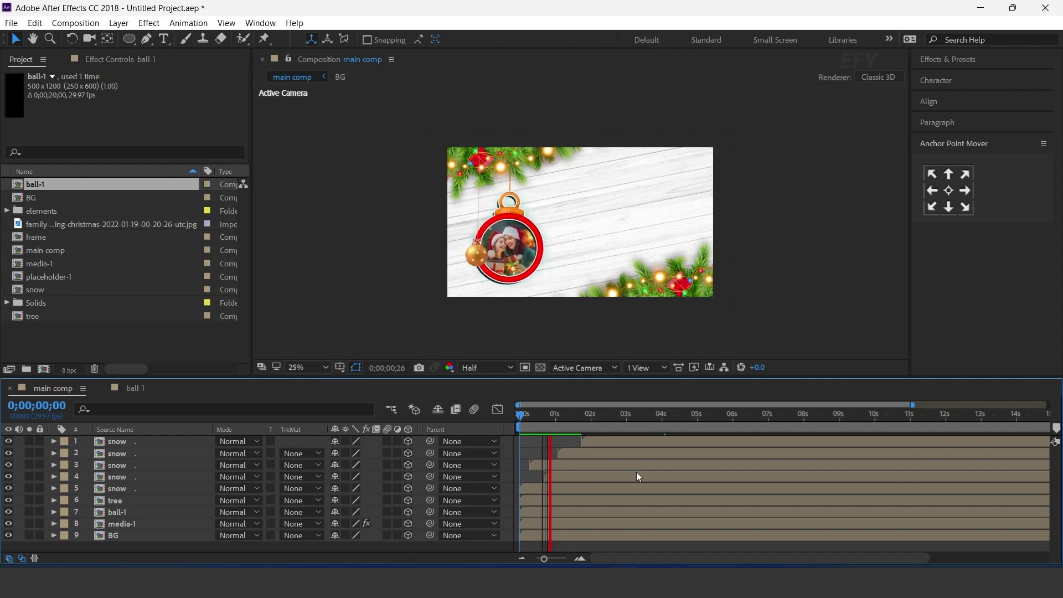
pyautogui.click(540, 418)
pyautogui.click(188, 512)
pyautogui.moveTo(542, 512); pyautogui.dragTo(556, 509)
pyautogui.press('Home')
pyautogui.press('space')
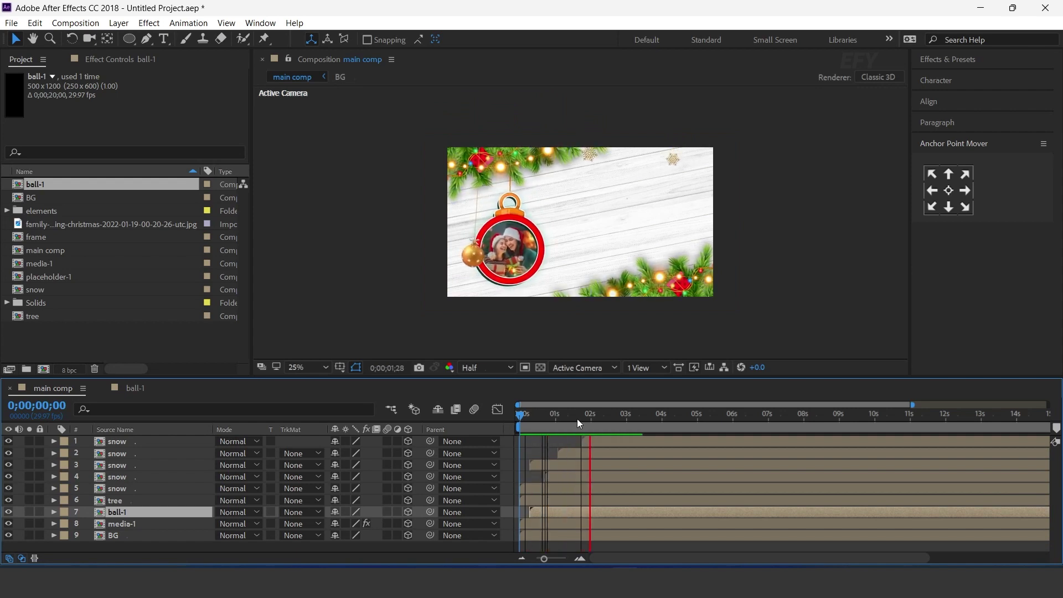
pyautogui.click(627, 415)
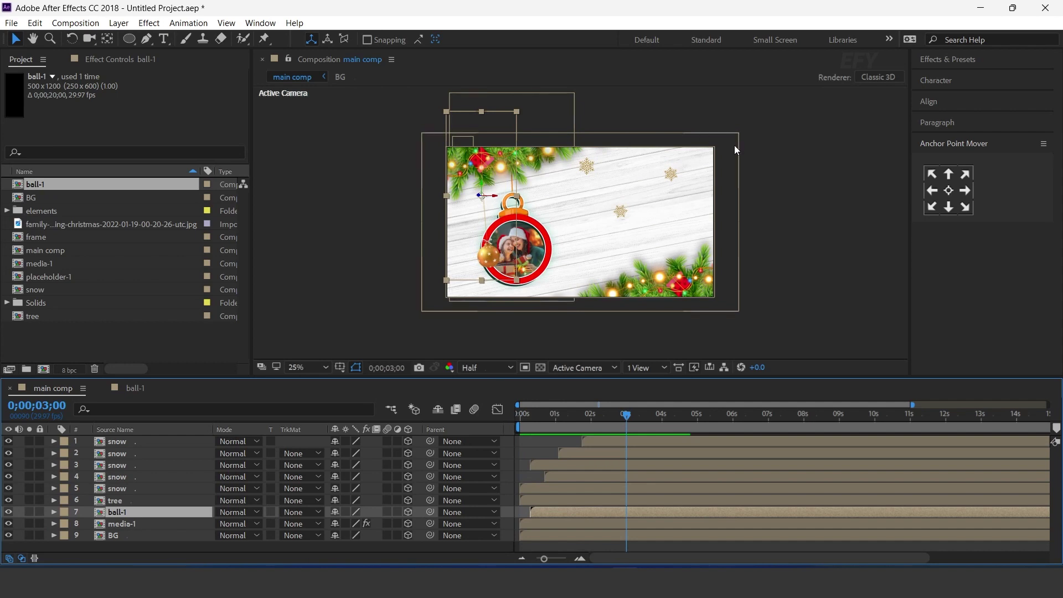
# Duplicate the ball-1 layer, move the copy to the top of the stack, and position it above right of the photo ornament.
pyautogui.click(87, 336)
pyautogui.click(118, 511)
pyautogui.hotkey('ctrl', 'd')
pyautogui.moveTo(125, 511); pyautogui.dragTo(126, 439)
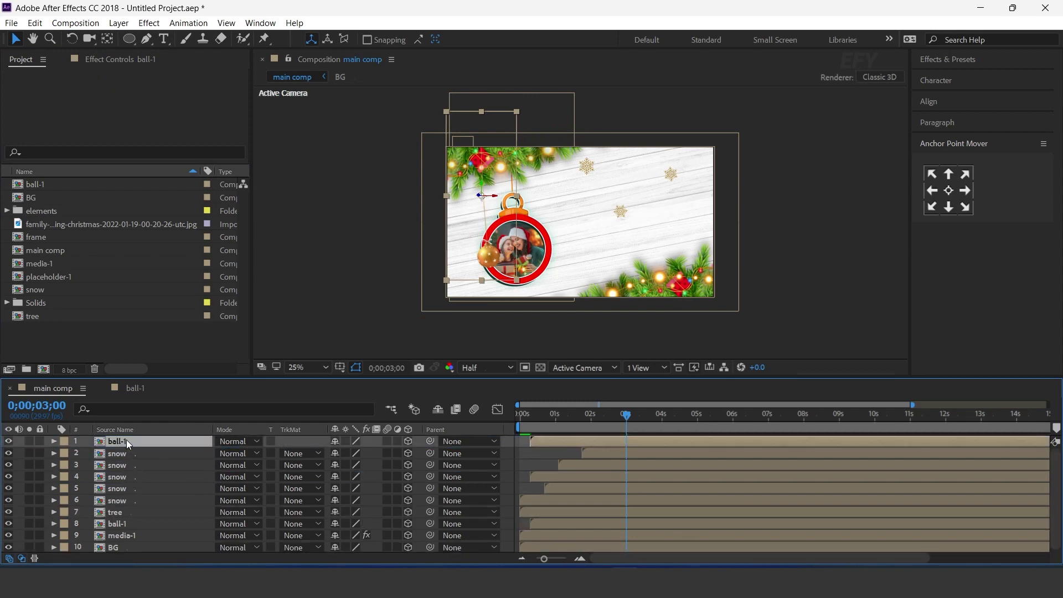
pyautogui.moveTo(497, 199); pyautogui.dragTo(570, 131)
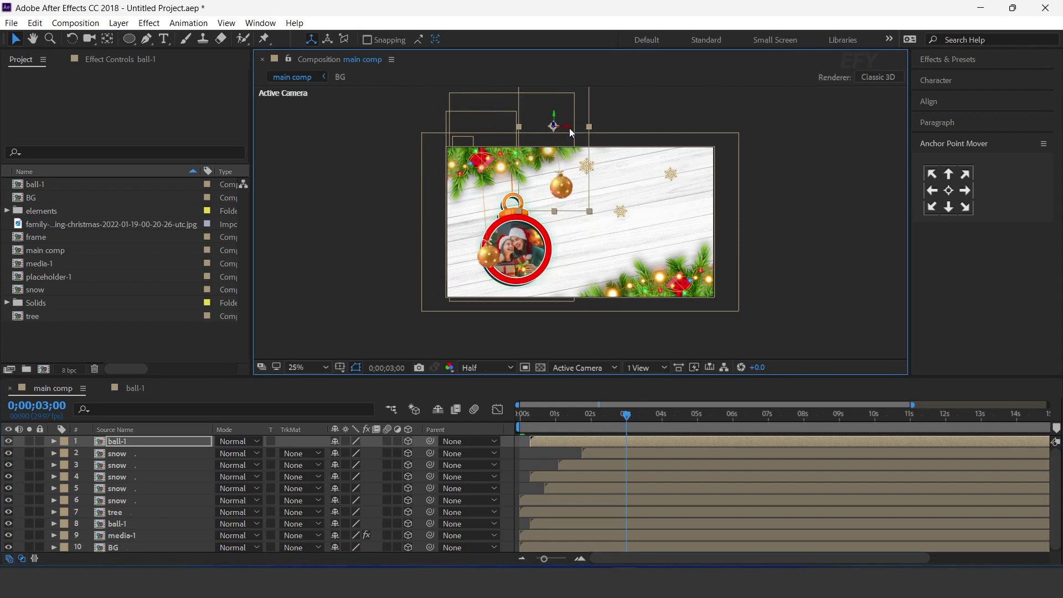
pyautogui.moveTo(553, 192); pyautogui.dragTo(546, 194)
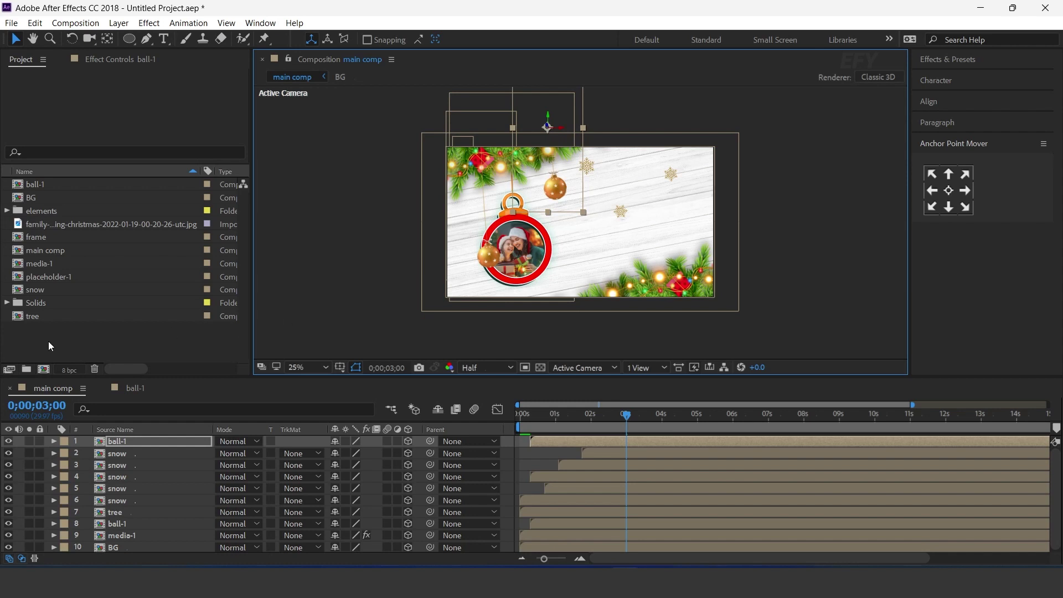
# Duplicate the ball-1 composition in the project and replace the top ball-1 layer in main comp with the copy.
pyautogui.click(34, 186)
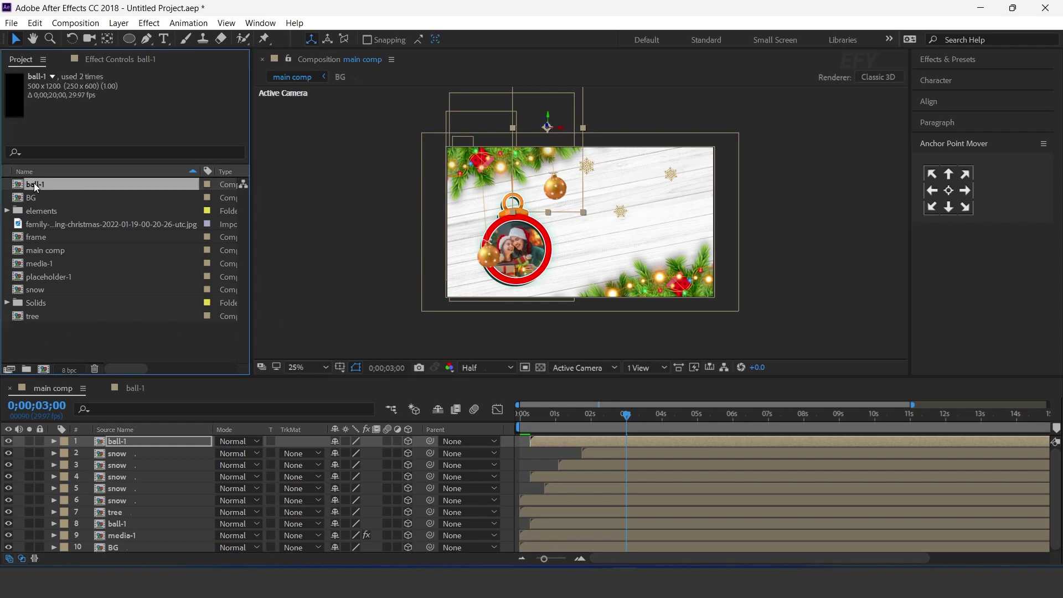
pyautogui.hotkey('ctrl', 'd')
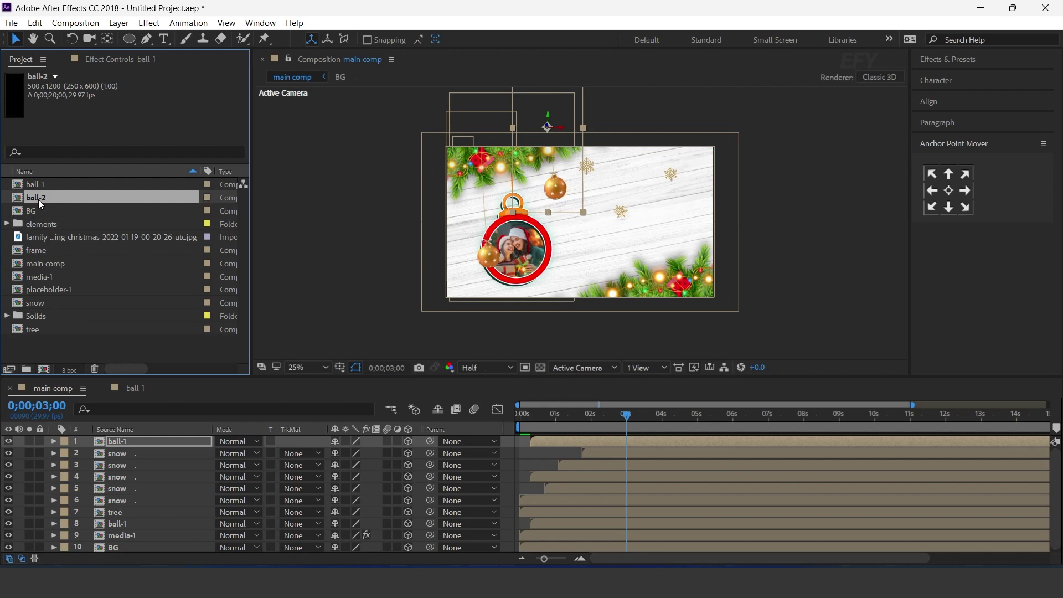
pyautogui.click(115, 441)
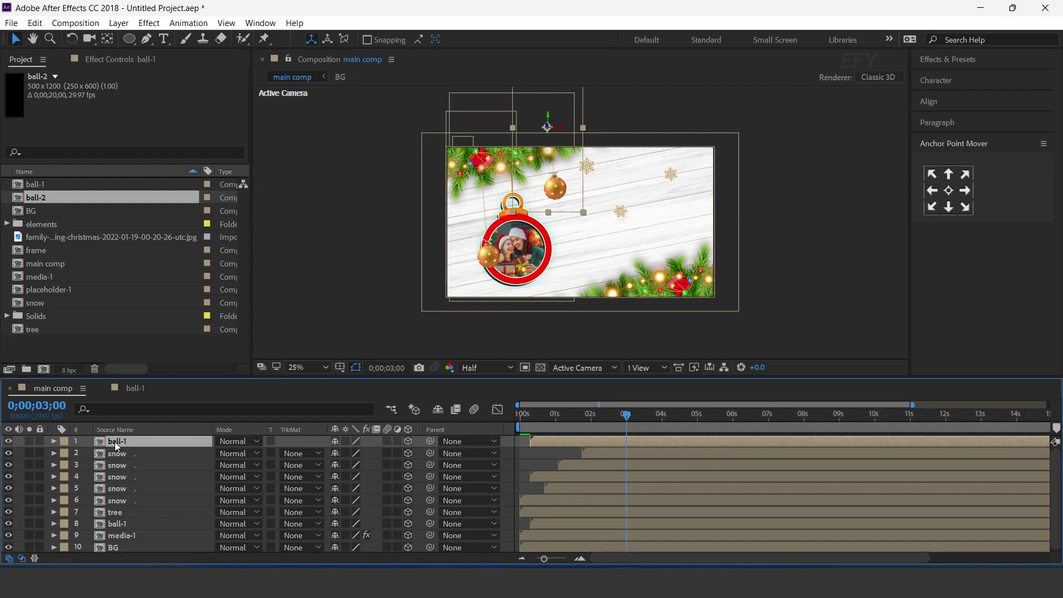
pyautogui.moveTo(32, 199); pyautogui.dragTo(126, 449)
# Replace the ball-1.png layer inside the ball-2 composition with ball-2.png from the elements folder, and return to main comp.
pyautogui.doubleClick(124, 444)
pyautogui.click(132, 447)
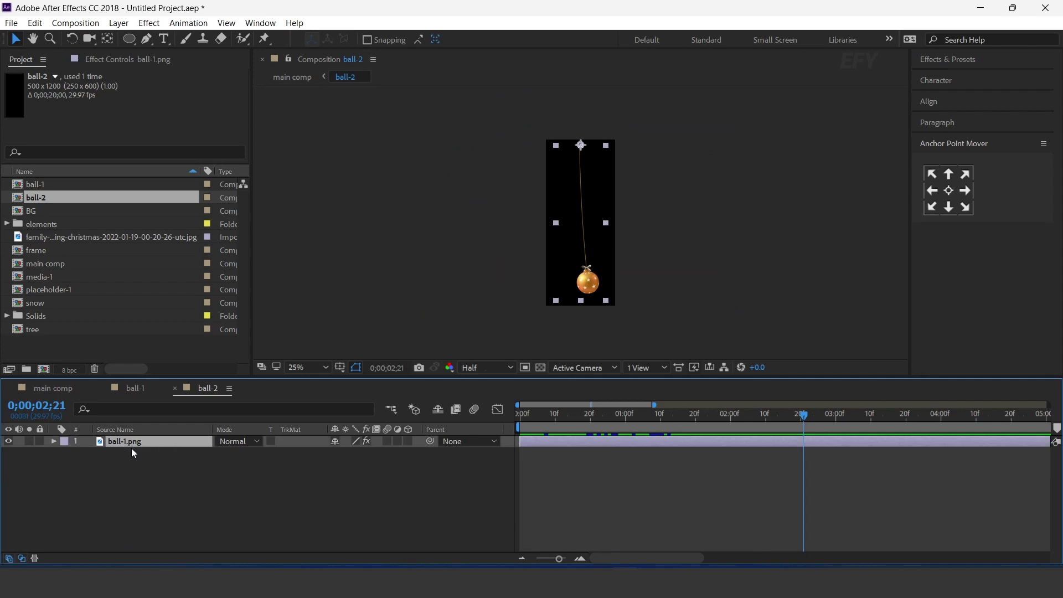
pyautogui.click(6, 224)
pyautogui.click(69, 210)
pyautogui.moveTo(55, 211); pyautogui.dragTo(184, 489)
pyautogui.click(54, 387)
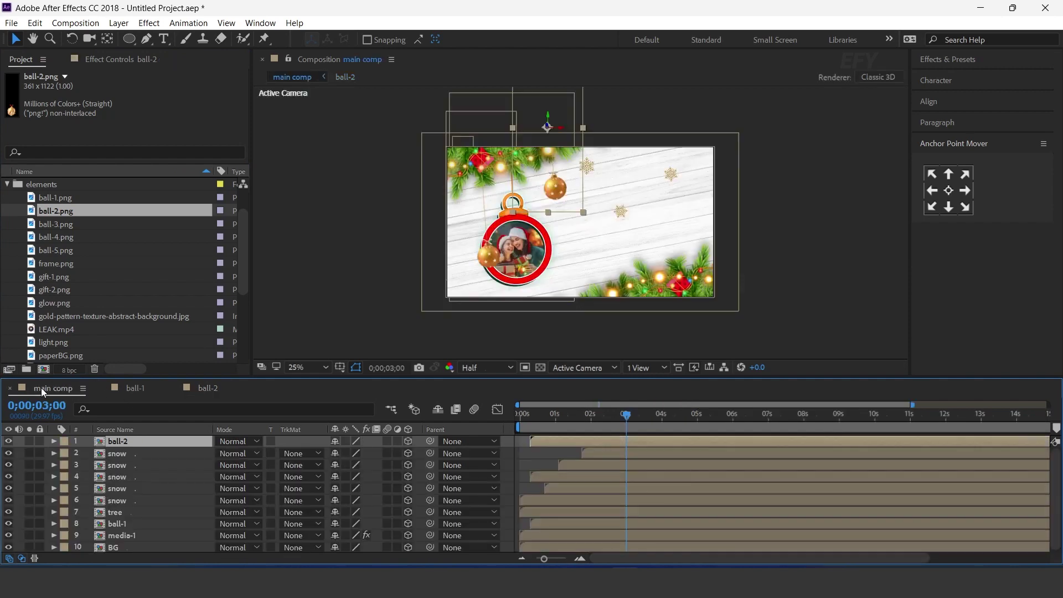
# Move the striped ball-2 ornament slightly down and right, and preview main comp from the start.
pyautogui.click(562, 191)
pyautogui.moveTo(562, 191); pyautogui.dragTo(566, 202)
pyautogui.click(522, 416)
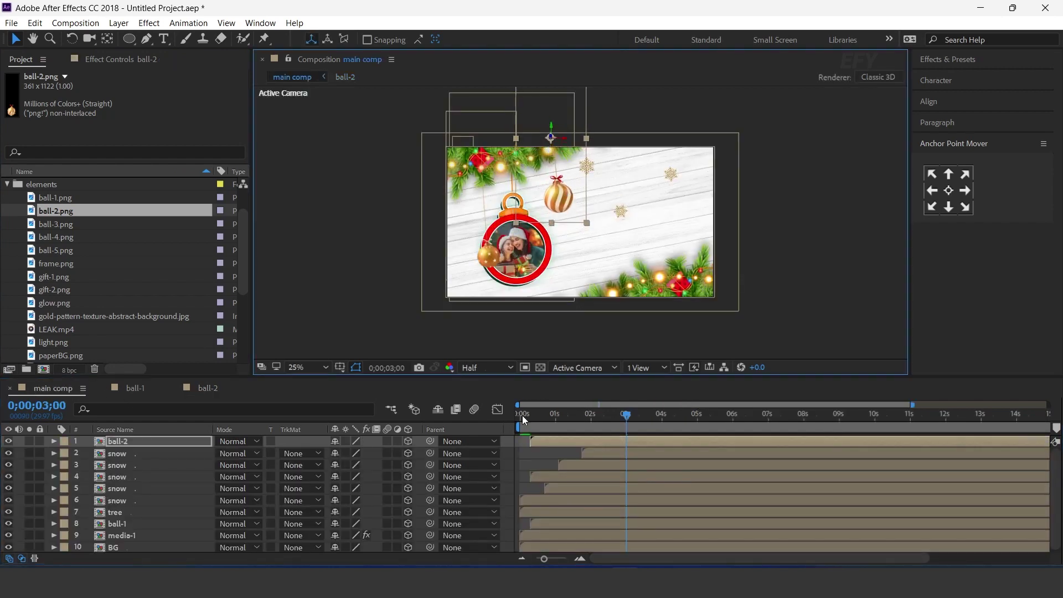
pyautogui.press('space')
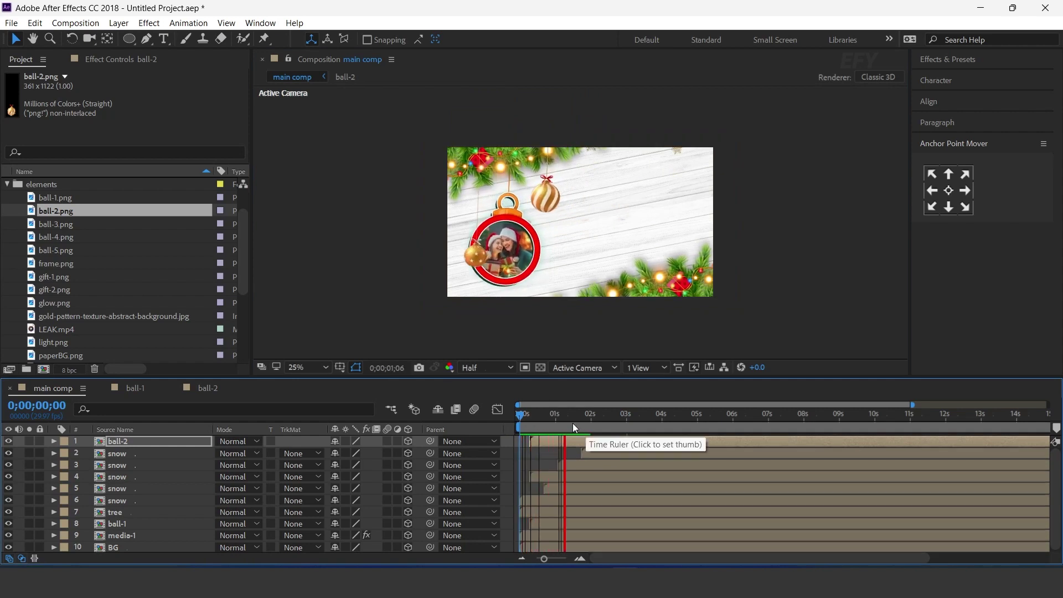
pyautogui.click(630, 414)
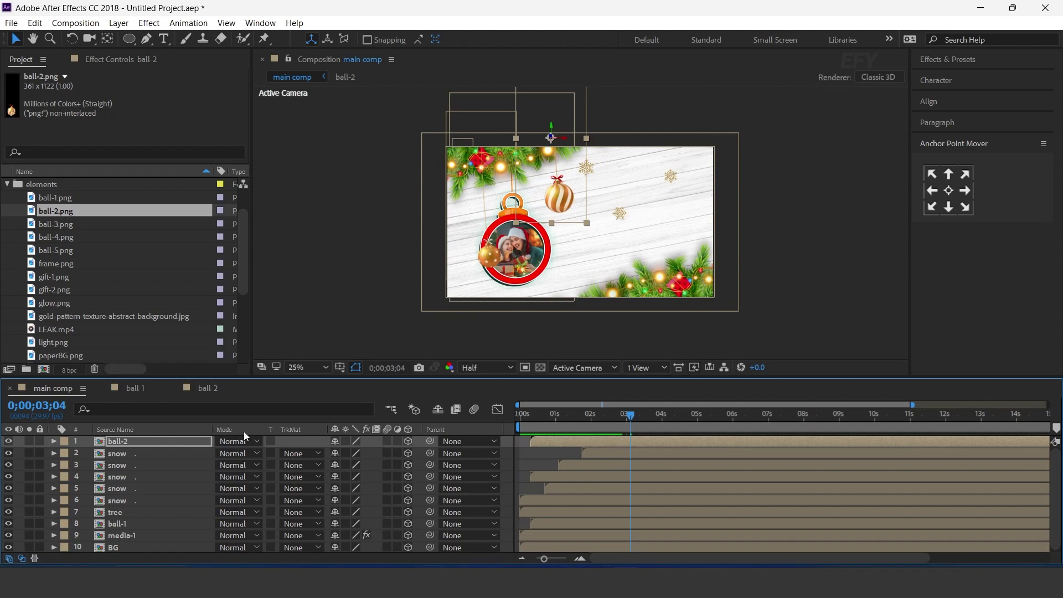
# Duplicate the ball-2 layer and shift the copy horizontally to hang just right of the original.
pyautogui.press('Return')
pyautogui.hotkey('ctrl', 'd')
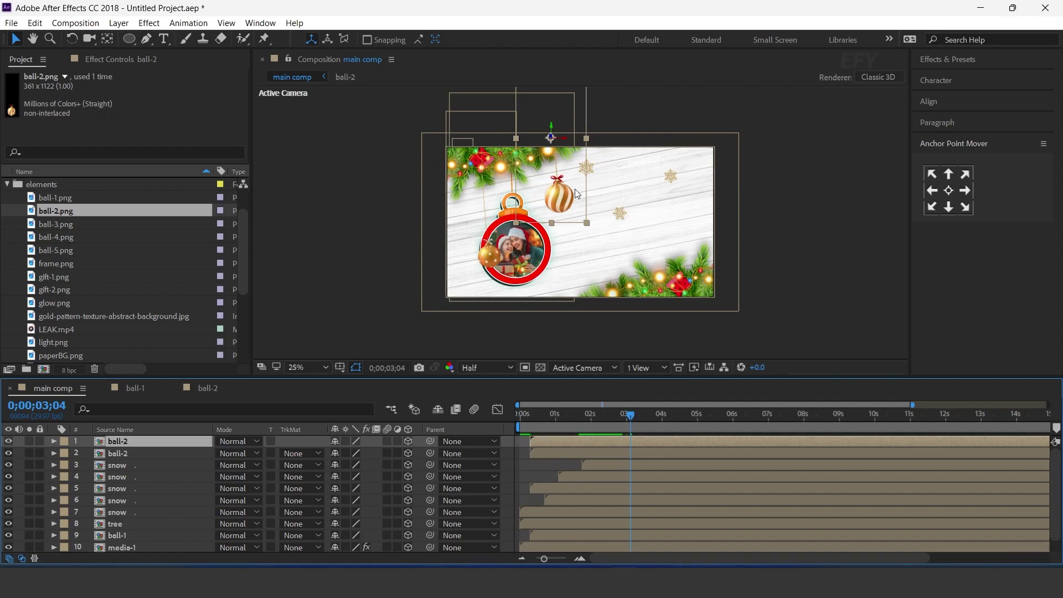
pyautogui.moveTo(563, 140); pyautogui.dragTo(607, 140)
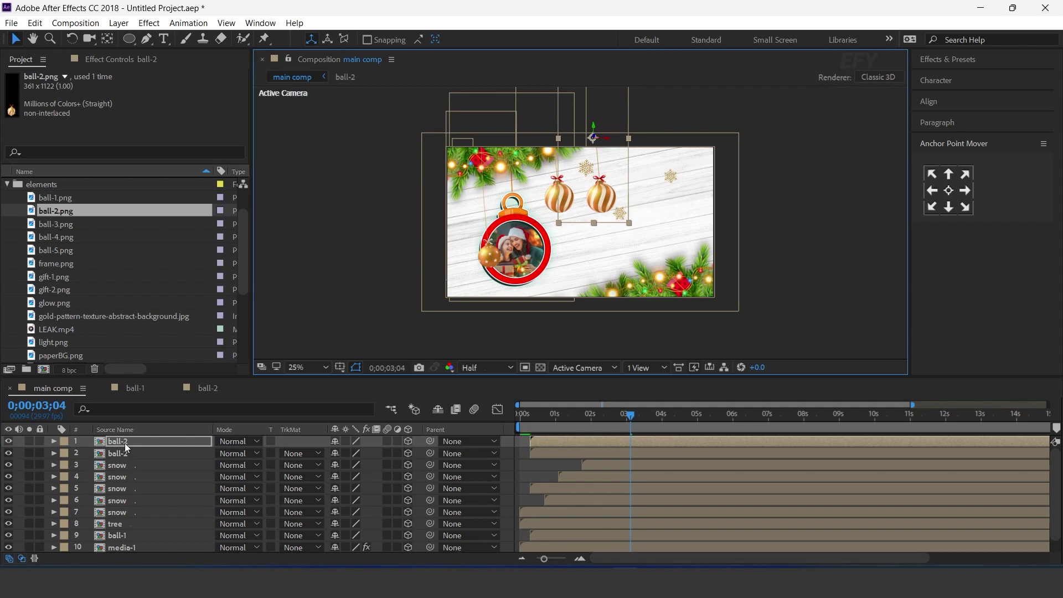
# Duplicate the ball-2 composition in the project for another ornament.
pyautogui.scroll(1, 59, 250)
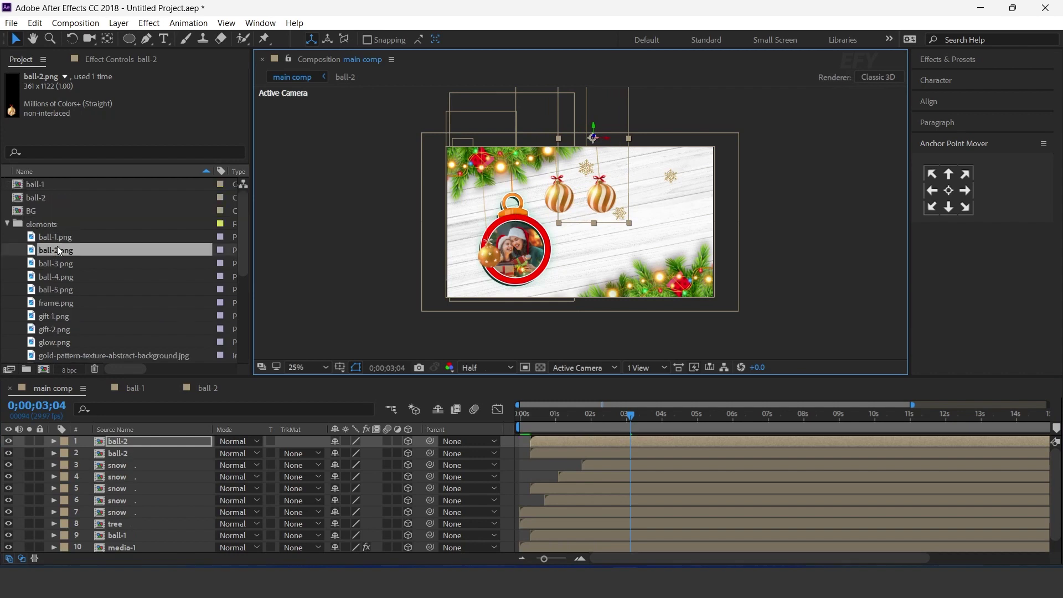
pyautogui.click(47, 197)
pyautogui.hotkey('ctrl', 'd')
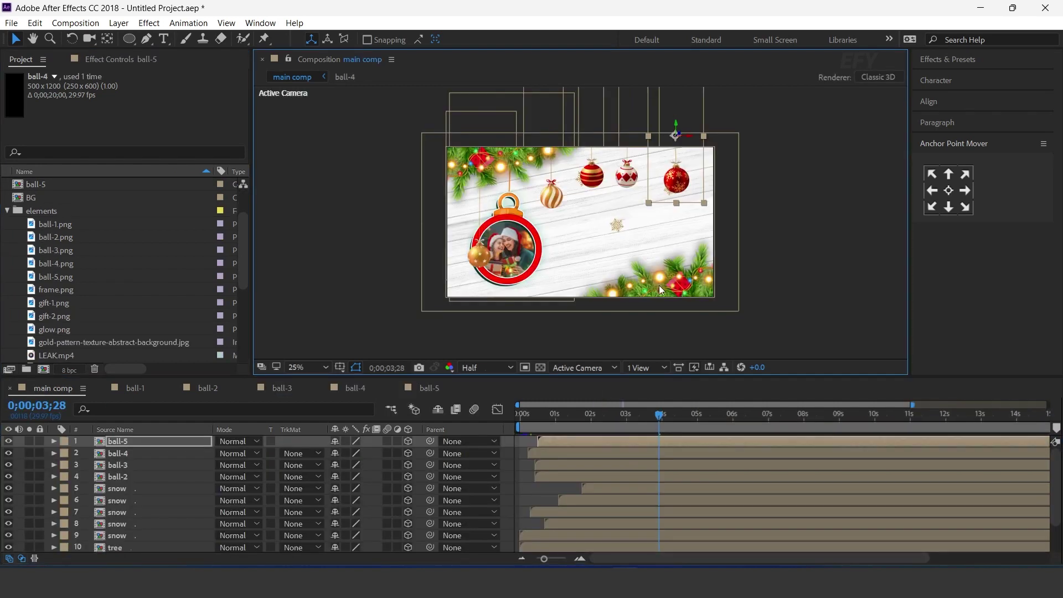
# Preview the ornament animation in main comp and park the current time at 0;00;05;01.
pyautogui.press('space')
pyautogui.moveTo(673, 412); pyautogui.dragTo(698, 414)
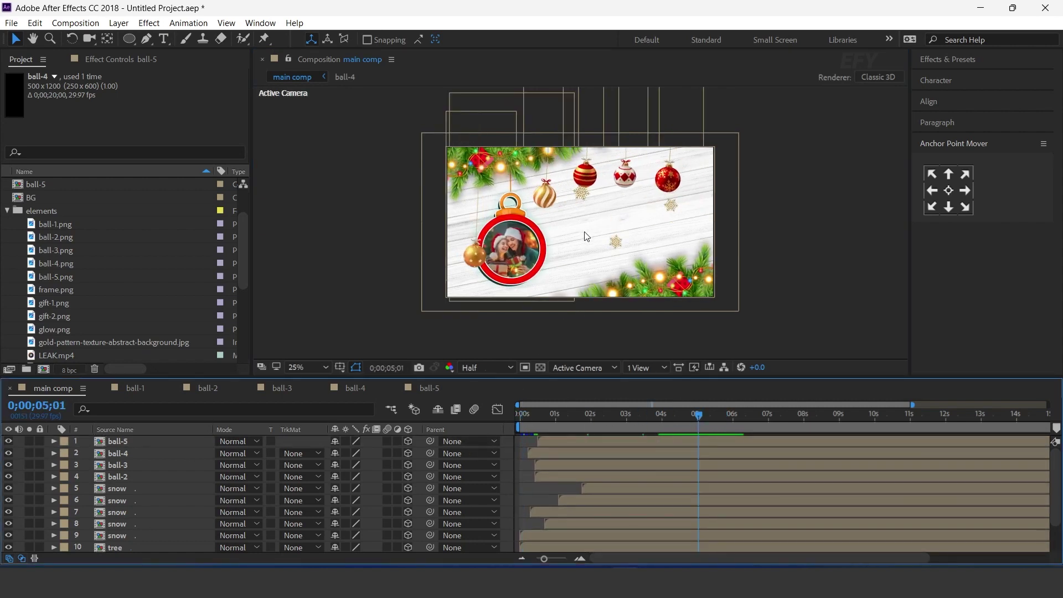
# Create a new 1920 x 1080 px composition named text-1.
pyautogui.click(8, 210)
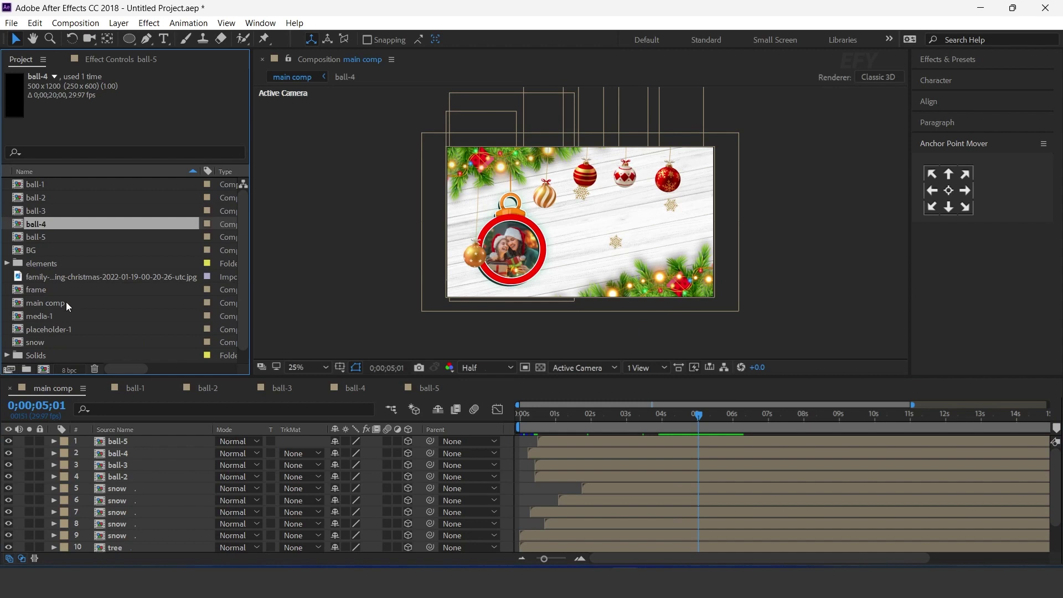
pyautogui.moveTo(44, 379); pyautogui.dragTo(44, 394)
pyautogui.click(44, 379)
pyautogui.click(43, 385)
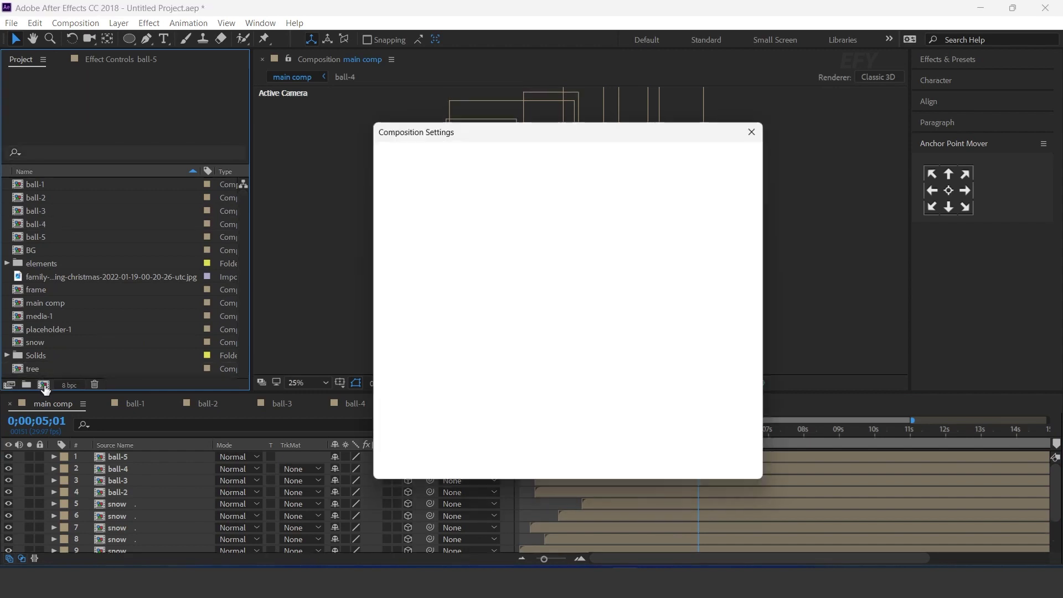
pyautogui.click(468, 223)
pyautogui.write('1920')
pyautogui.press('Tab')
pyautogui.write('1080')
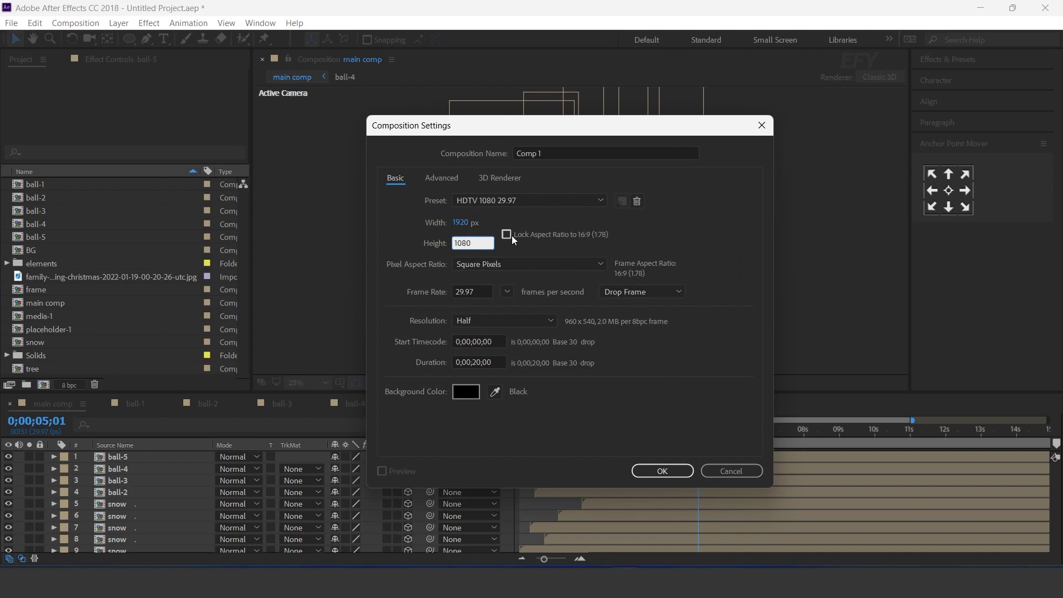
pyautogui.moveTo(548, 154); pyautogui.dragTo(535, 154)
pyautogui.write('t')
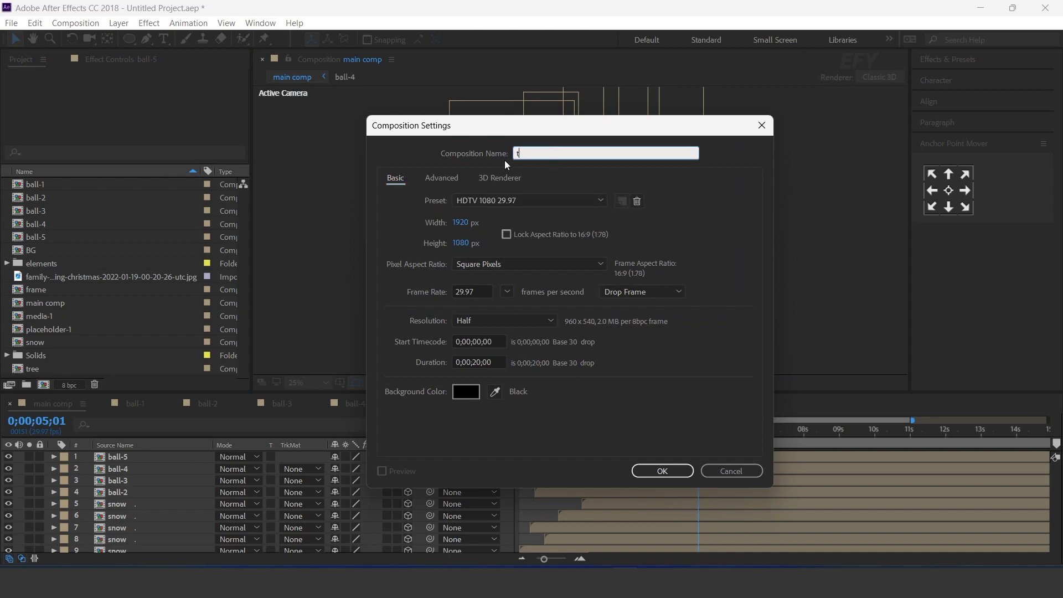
pyautogui.write('ext-1')
pyautogui.press('Return')
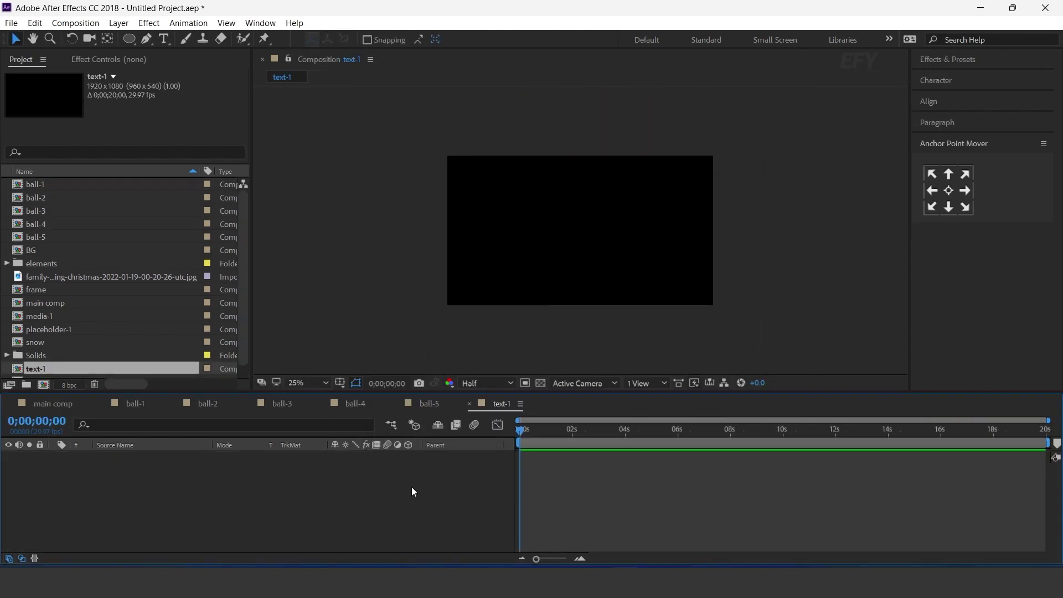
# Add a white text layer reading "Merry" in the Thinking Of Betty font at 126 px to text-1.
pyautogui.click(164, 38)
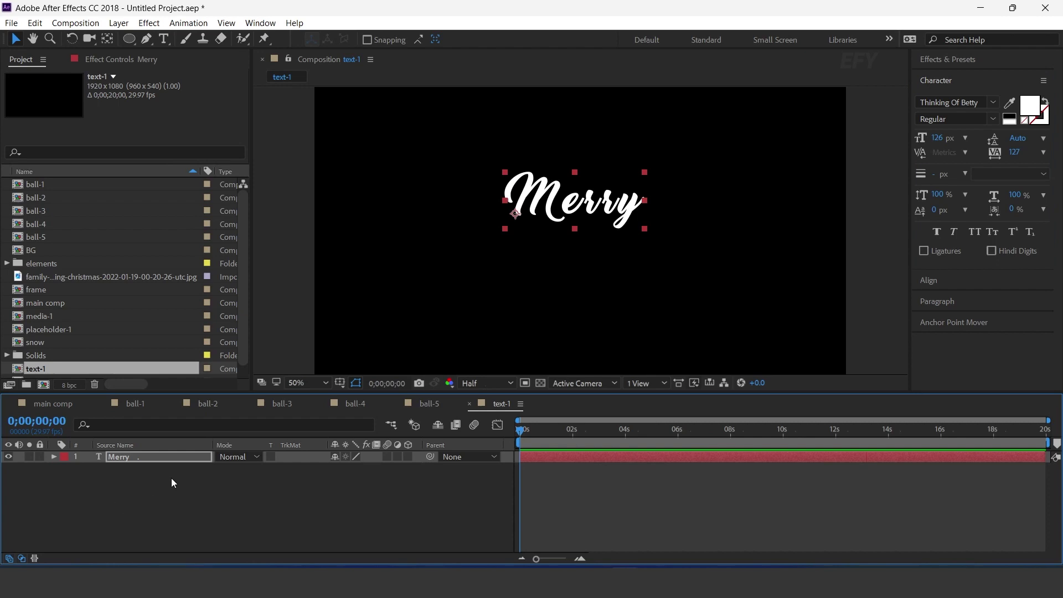
pyautogui.click(167, 470)
# Add a text animator with Scale, Opacity and Blur properties to the Merry layer.
pyautogui.click(118, 457)
pyautogui.click(54, 457)
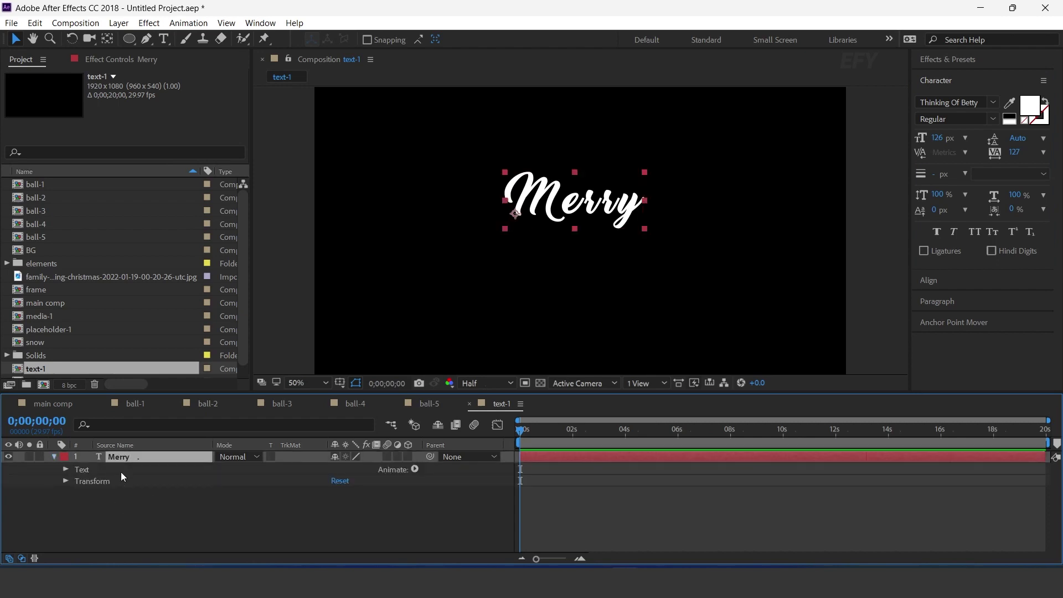
pyautogui.click(416, 469)
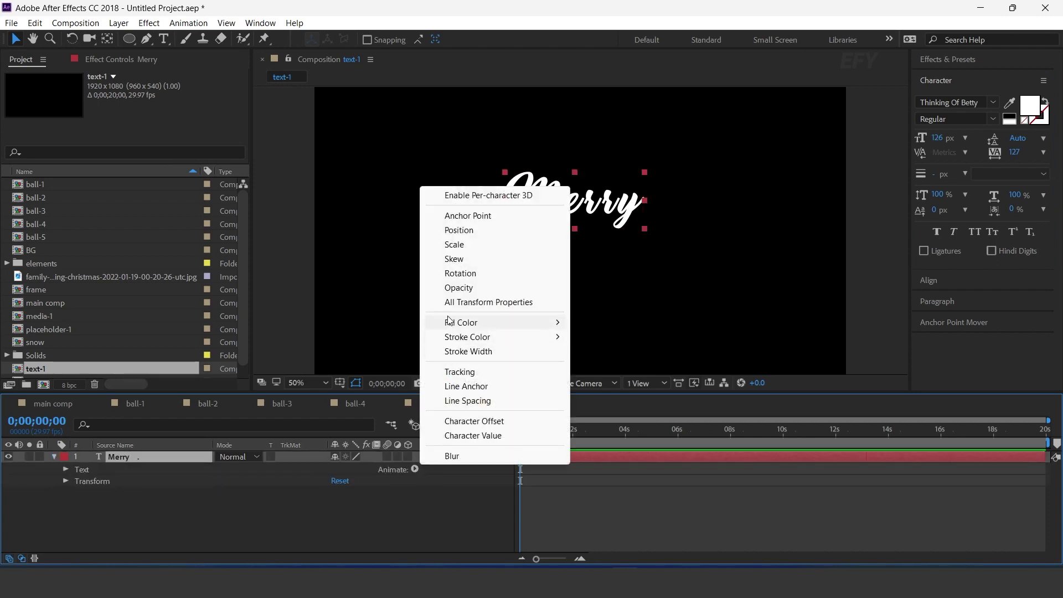
pyautogui.click(463, 244)
pyautogui.click(415, 469)
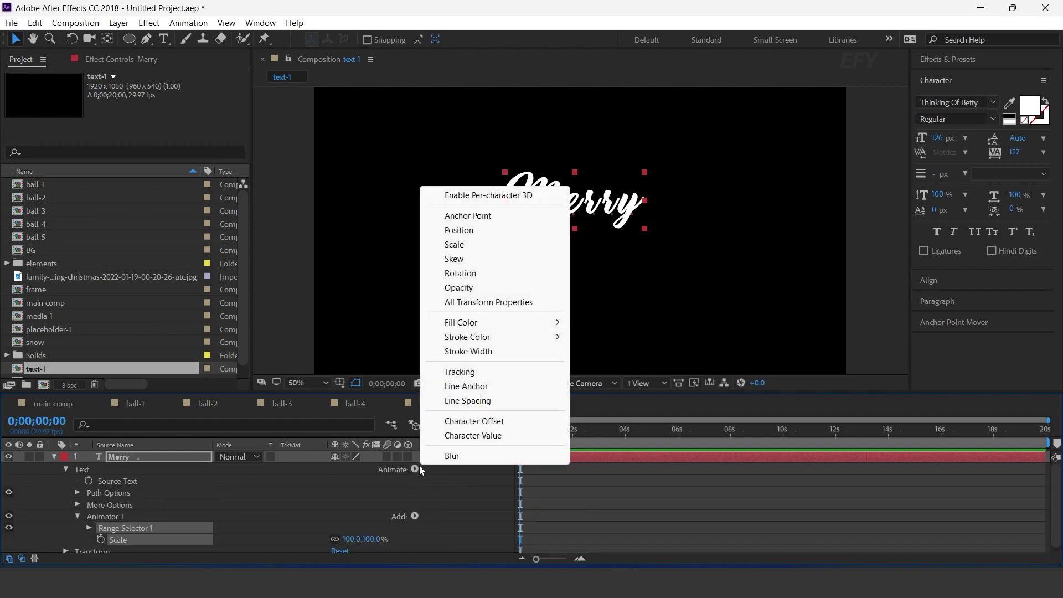
pyautogui.click(460, 287)
pyautogui.click(416, 466)
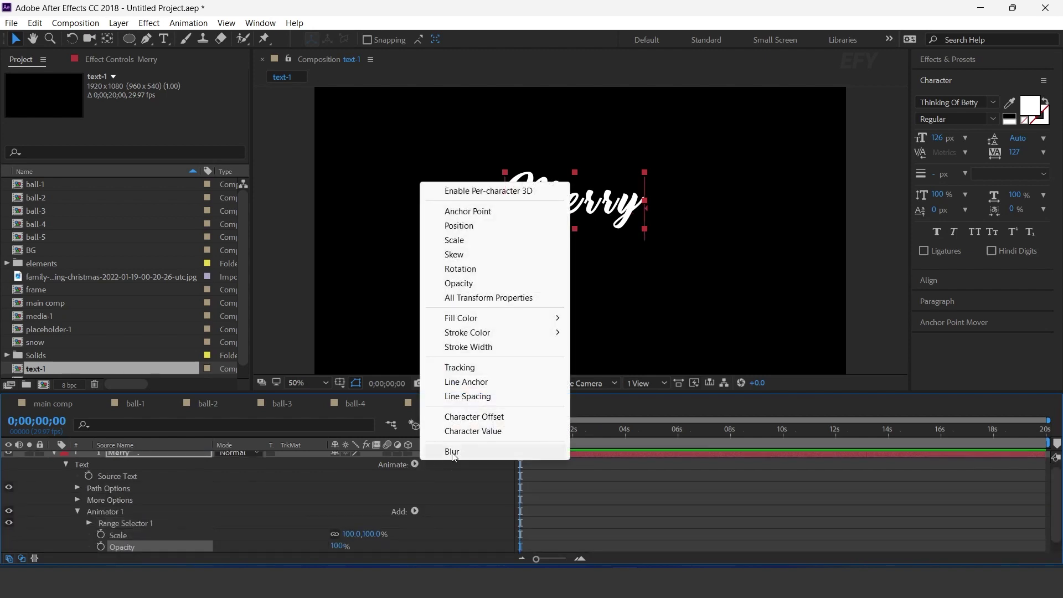
pyautogui.click(458, 449)
# Set the Merry animator's Scale to 250%, Opacity to 0% and Blur to 100.
pyautogui.moveTo(531, 393); pyautogui.dragTo(539, 360)
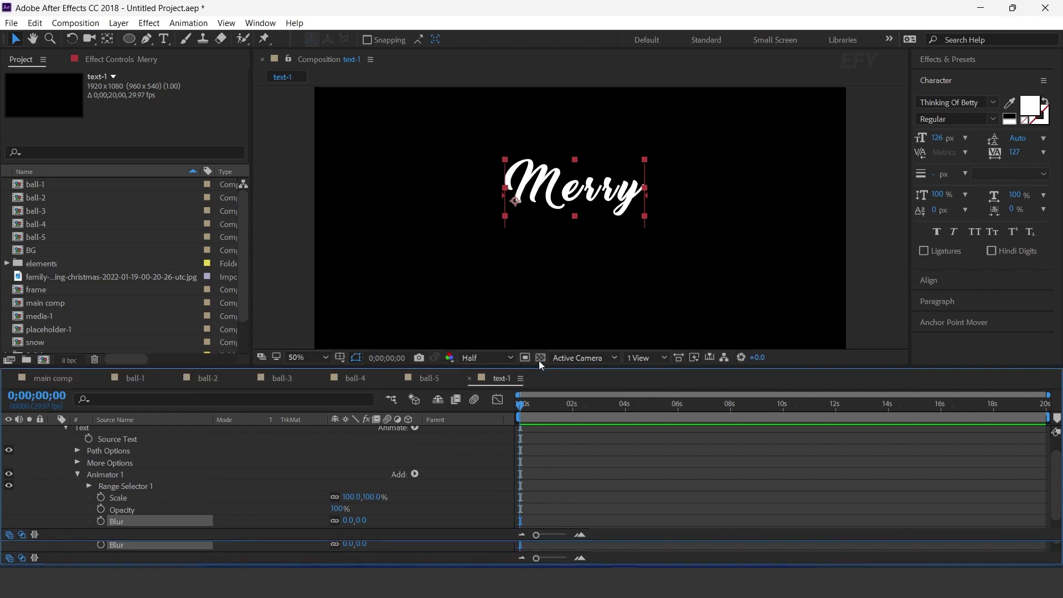
pyautogui.click(373, 502)
pyautogui.write('250')
pyautogui.press('Return')
pyautogui.click(338, 514)
pyautogui.click(363, 526)
pyautogui.write('100')
pyautogui.press('Return')
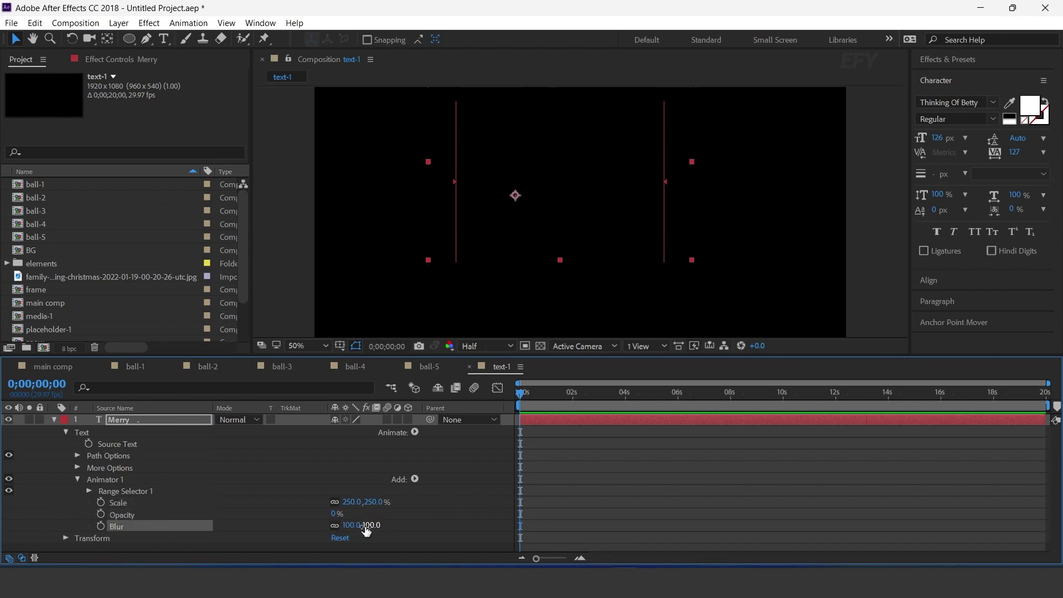
# Change the Shape of the Merry layer's Range Selector 1 to Ramp Up in its advanced options.
pyautogui.click(119, 491)
pyautogui.click(89, 491)
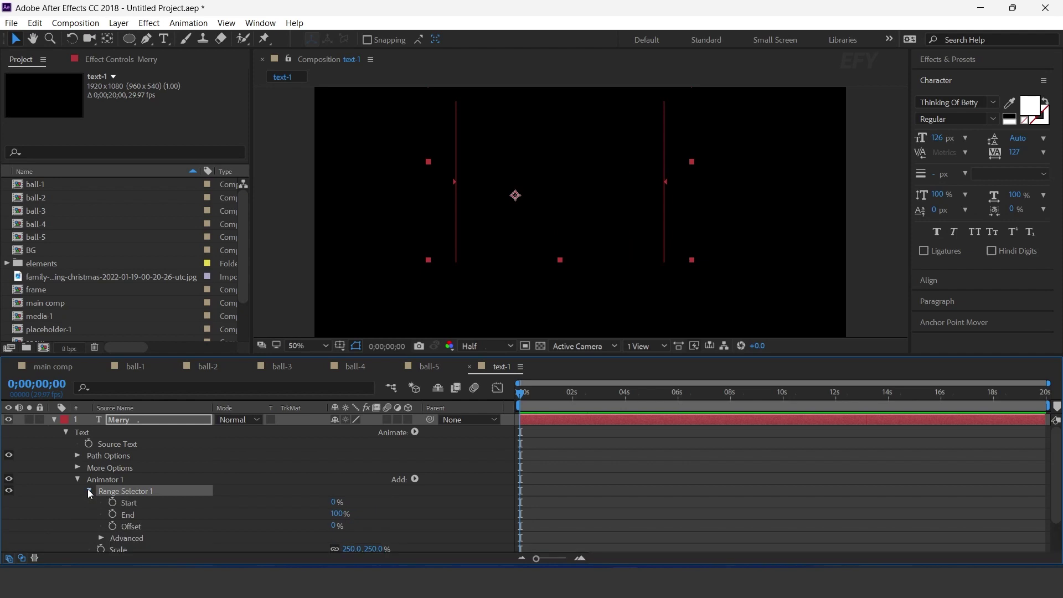
pyautogui.click(102, 538)
pyautogui.click(194, 500)
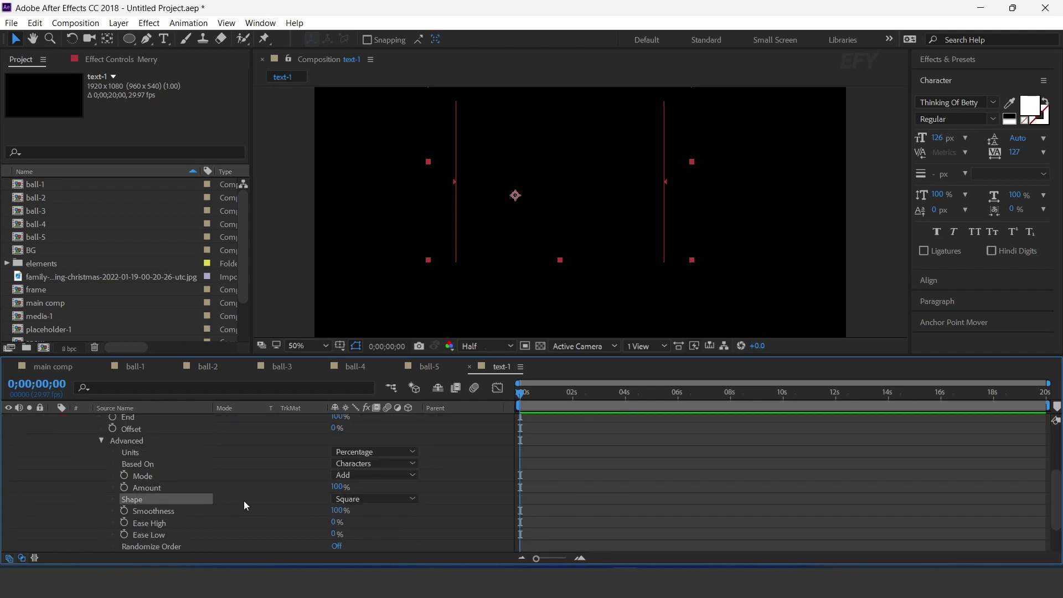
pyautogui.click(380, 499)
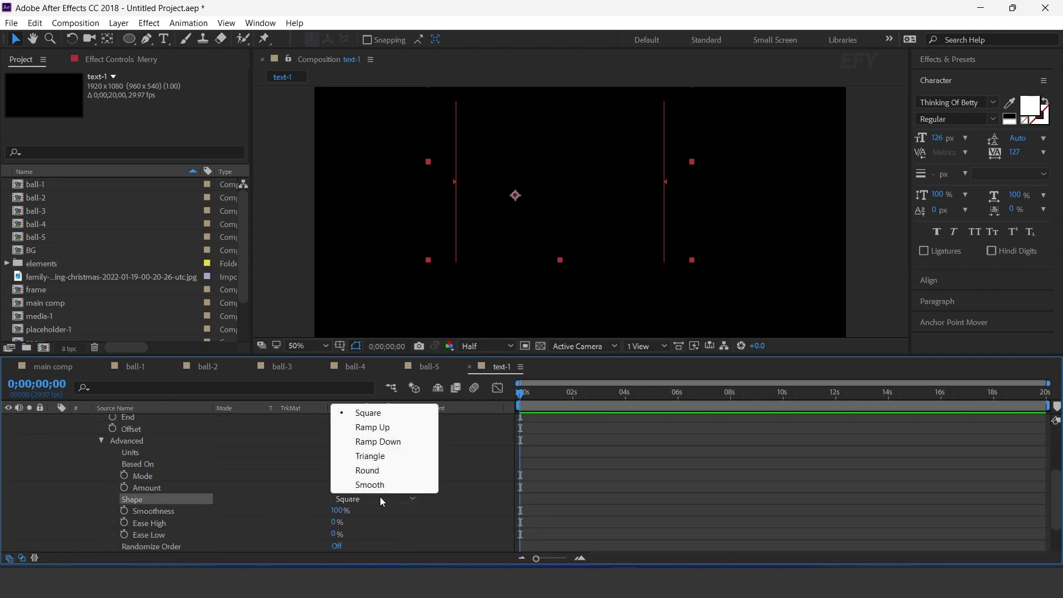
pyautogui.click(380, 428)
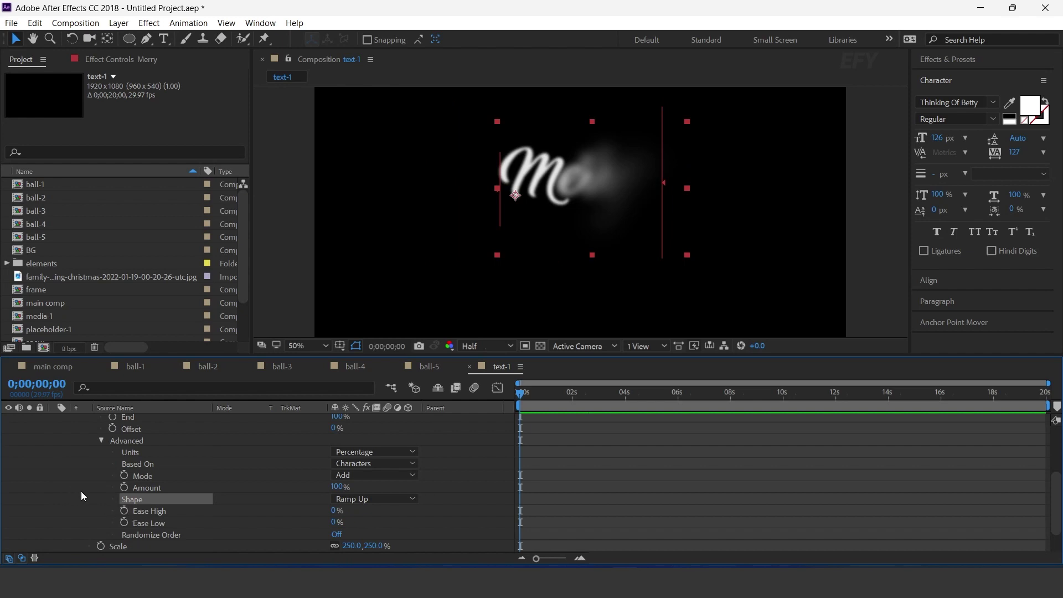
pyautogui.click(101, 442)
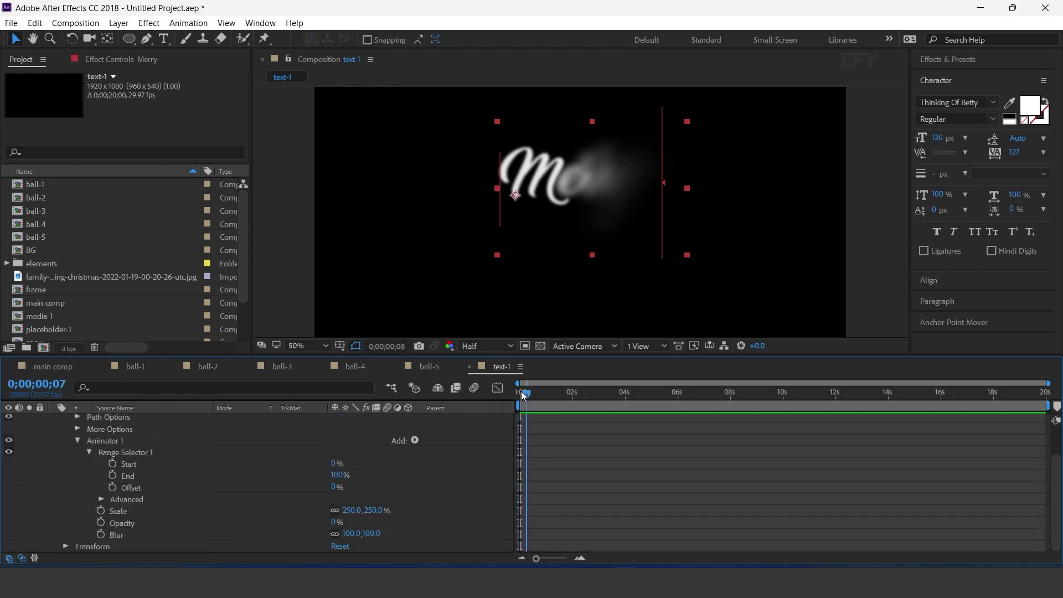
# Keyframe the range selector's Offset at -100% at 0;00;00;00 and 100% at 0;00;02;02.
pyautogui.click(113, 487)
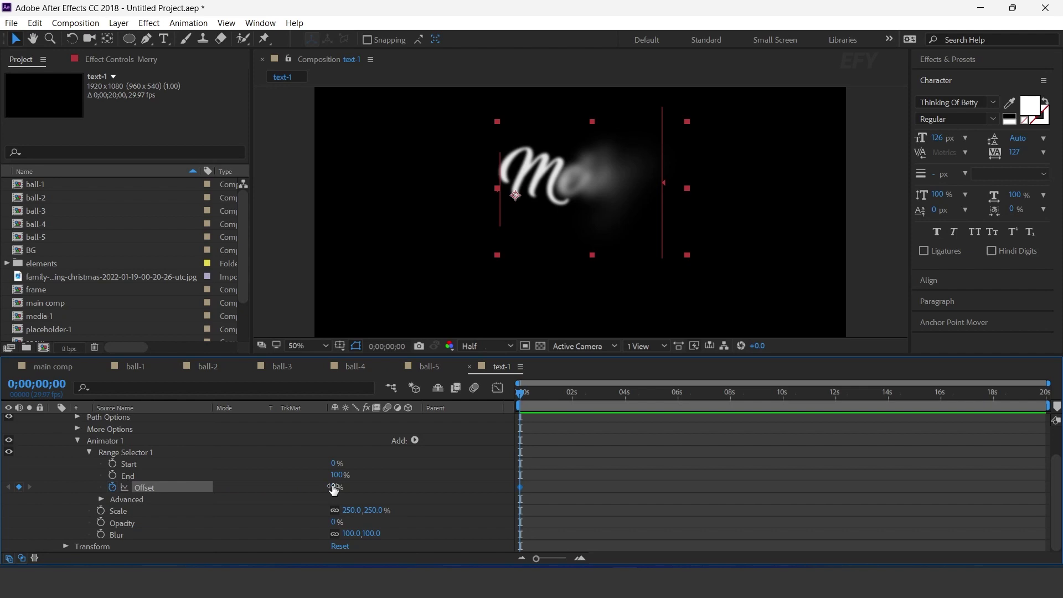
pyautogui.moveTo(333, 489); pyautogui.dragTo(302, 485)
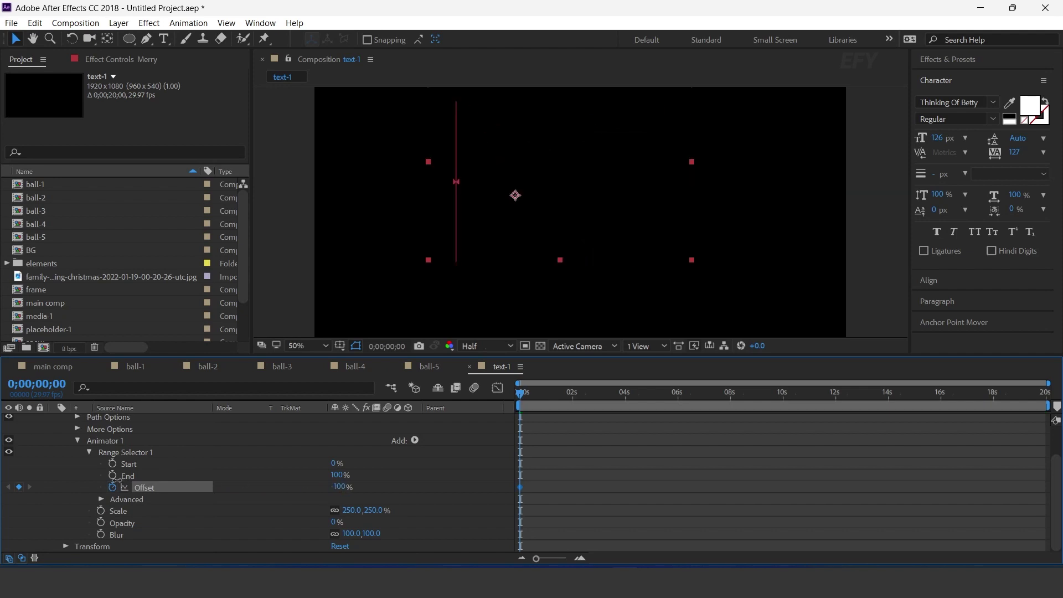
pyautogui.click(575, 404)
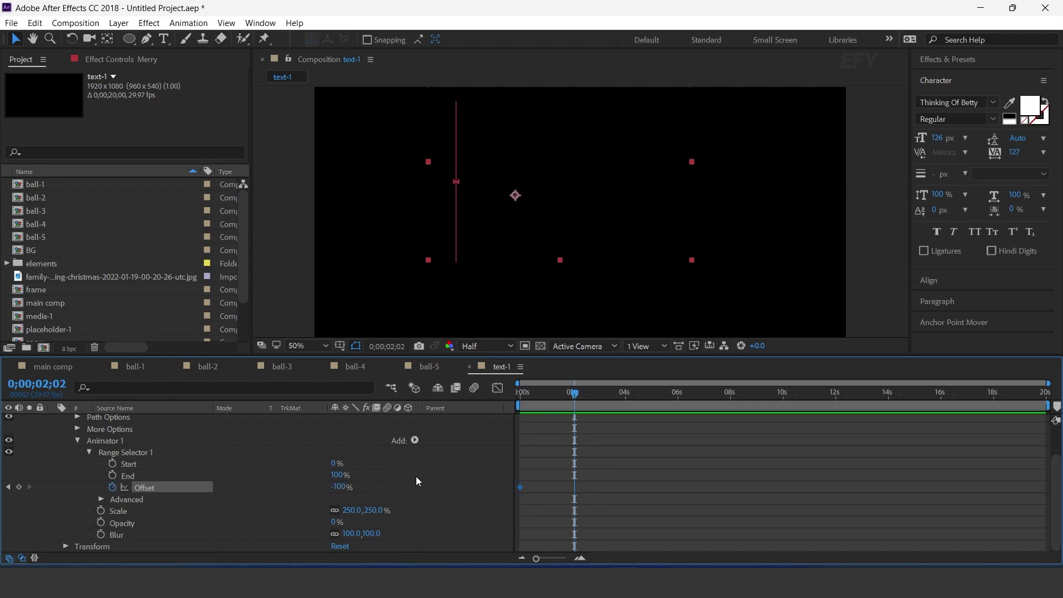
pyautogui.moveTo(339, 487); pyautogui.dragTo(778, 532)
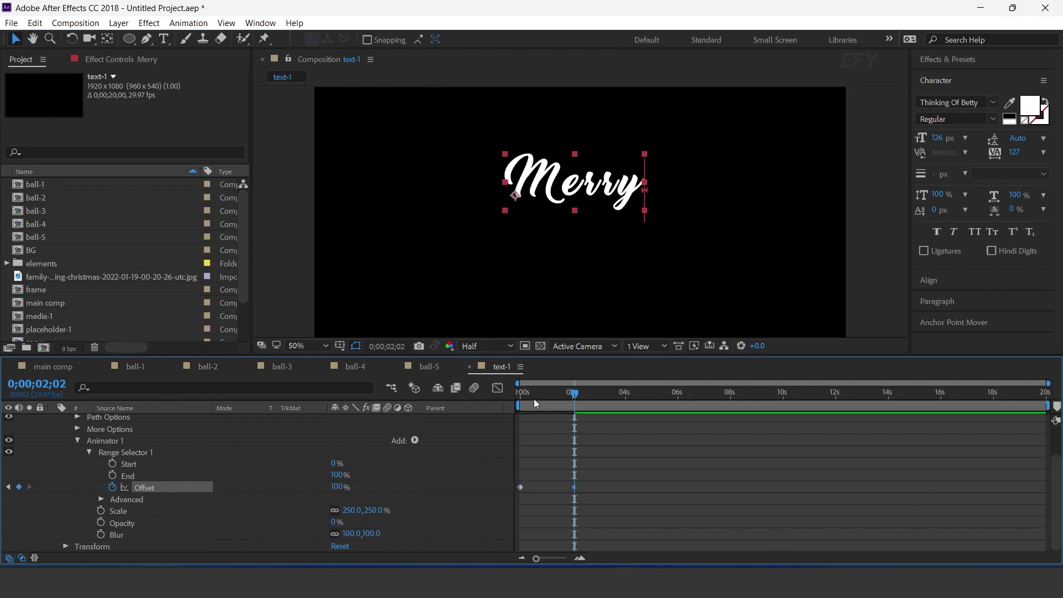
# Preview the Merry text reveal from the start of text-1.
pyautogui.press('Home')
pyautogui.press('space')
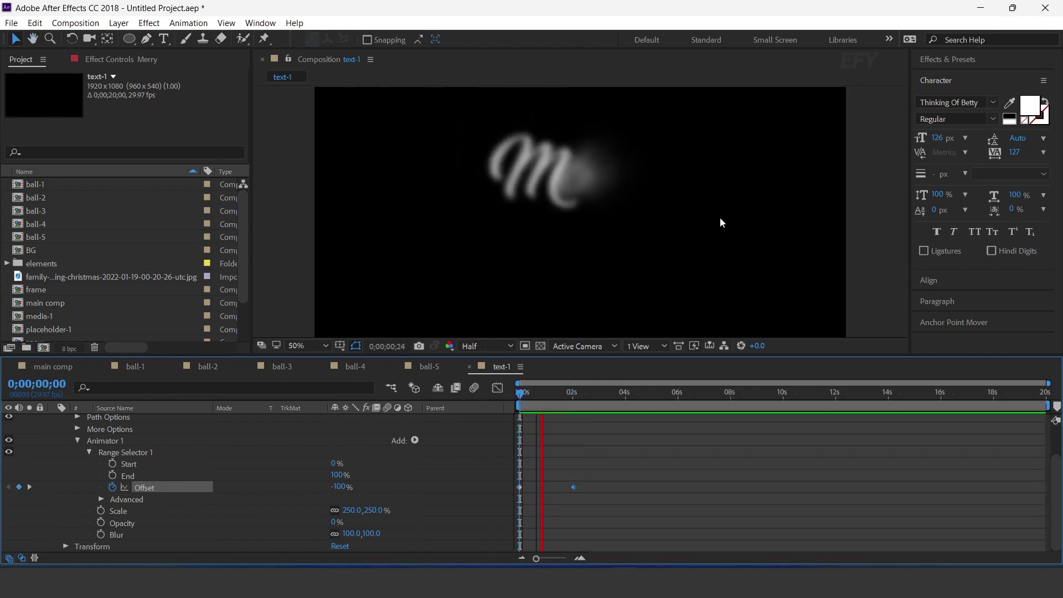
pyautogui.press(',')
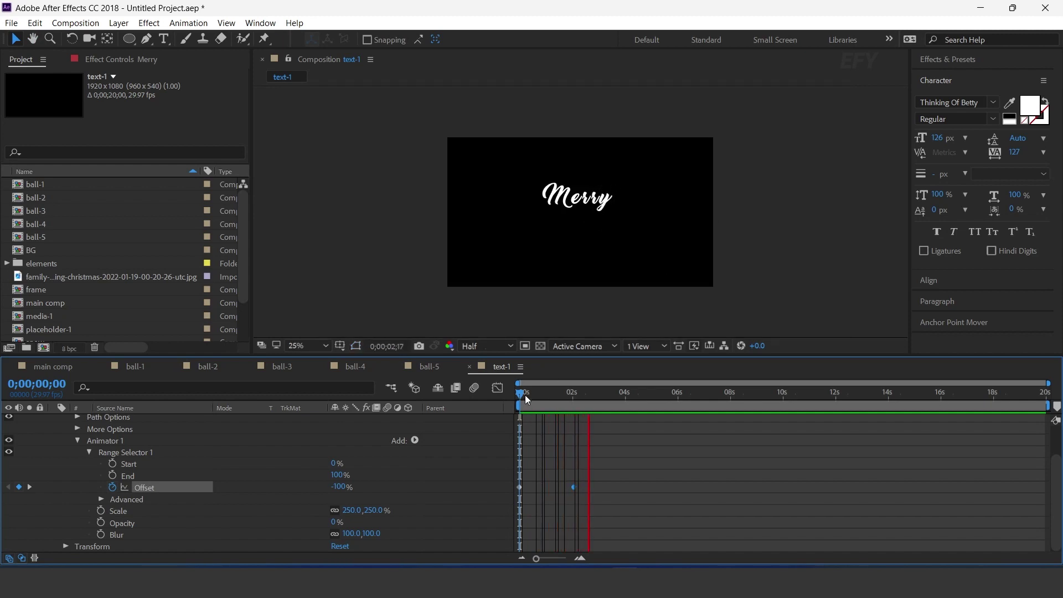
# Apply Easy Ease to both Offset keyframes of the Merry layer and preview the eased reveal.
pyautogui.click(524, 394)
pyautogui.click(548, 493)
pyautogui.moveTo(545, 484); pyautogui.dragTo(572, 513)
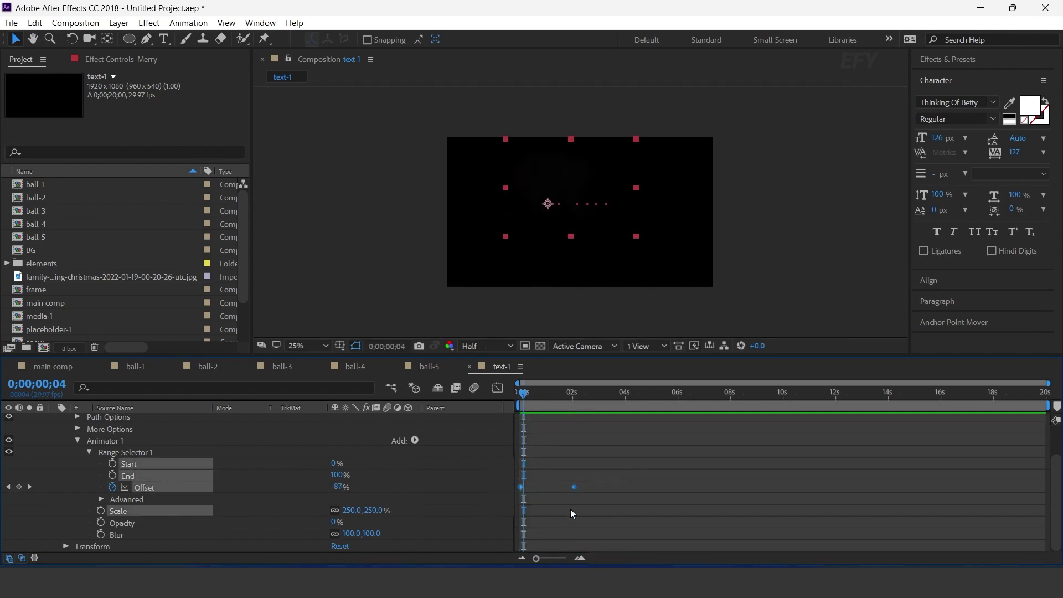
pyautogui.rightClick(576, 488)
pyautogui.moveTo(632, 473)
pyautogui.click(767, 374)
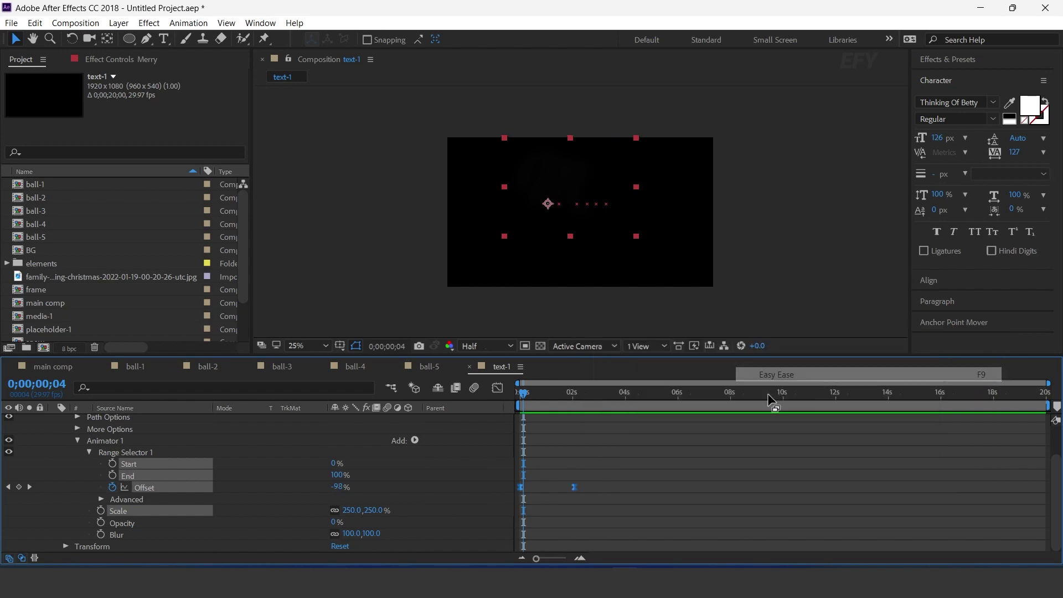
pyautogui.press('space')
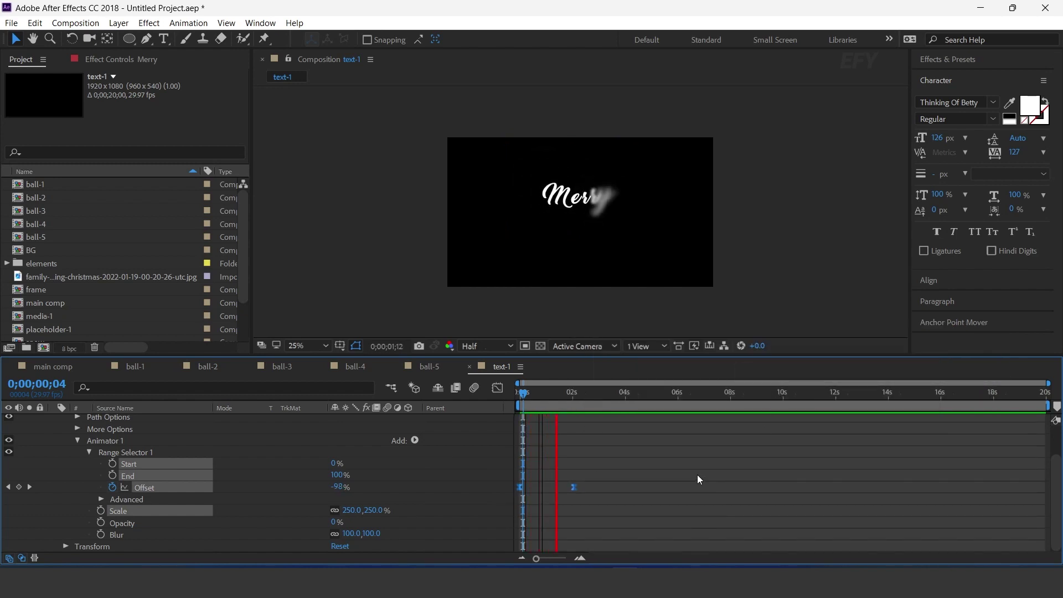
pyautogui.click(638, 452)
# Duplicate the Merry layer, change the copy's text to "Christmas" at 155 px and place it below the word Merry.
pyautogui.scroll(2, 58, 455)
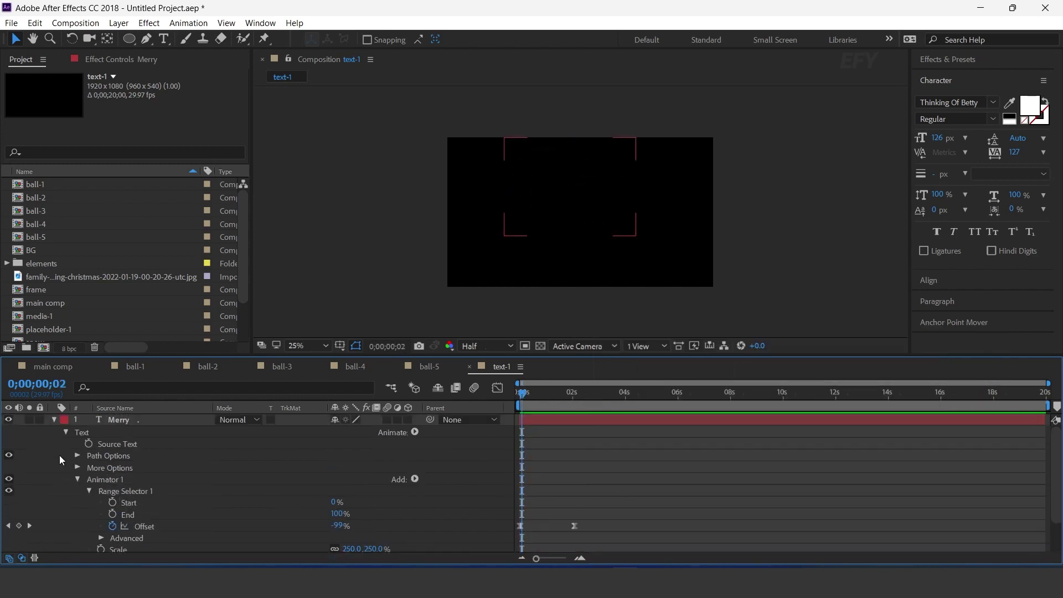
pyautogui.click(55, 419)
pyautogui.click(166, 420)
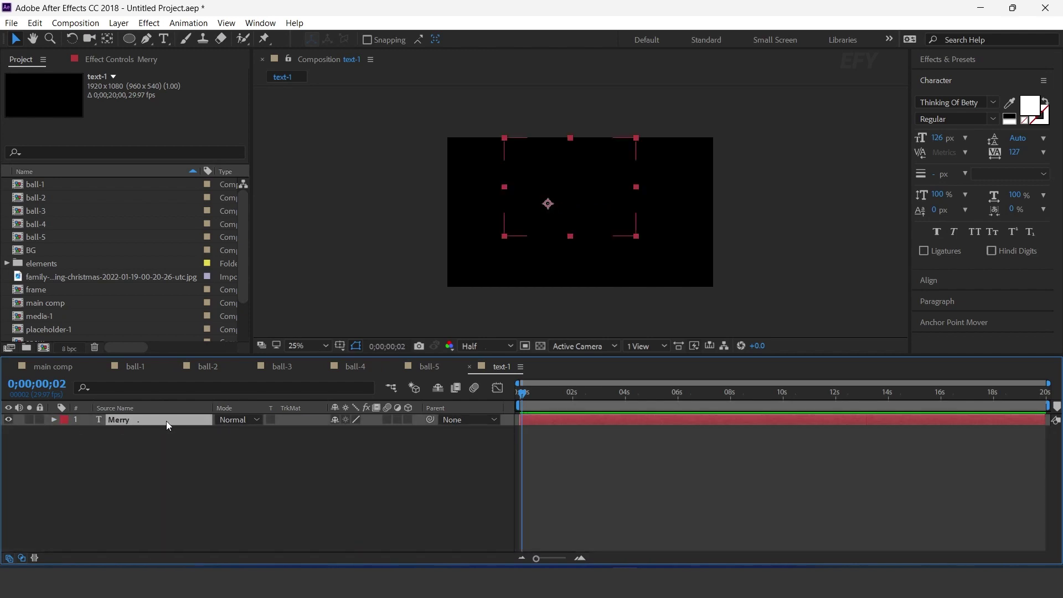
pyautogui.hotkey('ctrl', 'd')
pyautogui.click(670, 394)
pyautogui.moveTo(593, 203); pyautogui.dragTo(593, 237)
# Move the Christmas layer beneath Merry in the stack, delay its start by about 0.3 s and preview the text animation.
pyautogui.moveTo(127, 419); pyautogui.dragTo(133, 442)
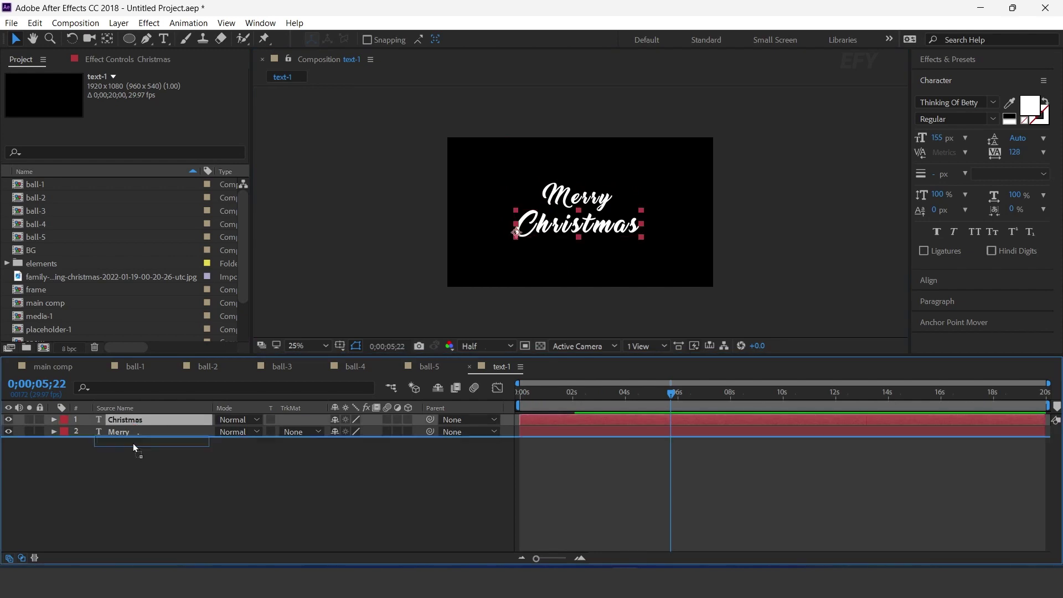
pyautogui.moveTo(540, 433); pyautogui.dragTo(544, 432)
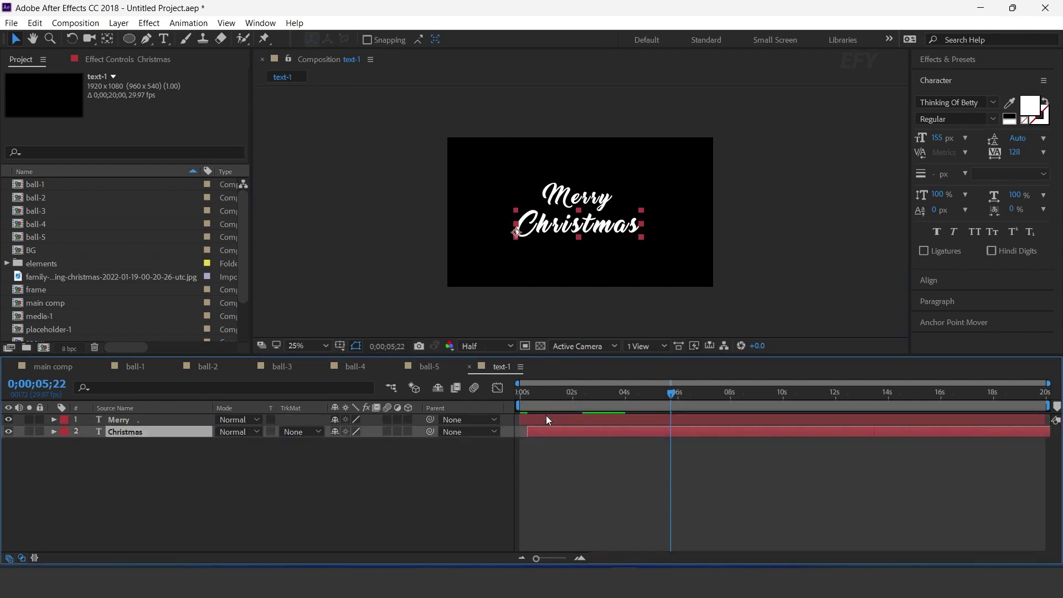
pyautogui.press('Home')
pyautogui.press('space')
pyautogui.click(579, 558)
pyautogui.click(556, 397)
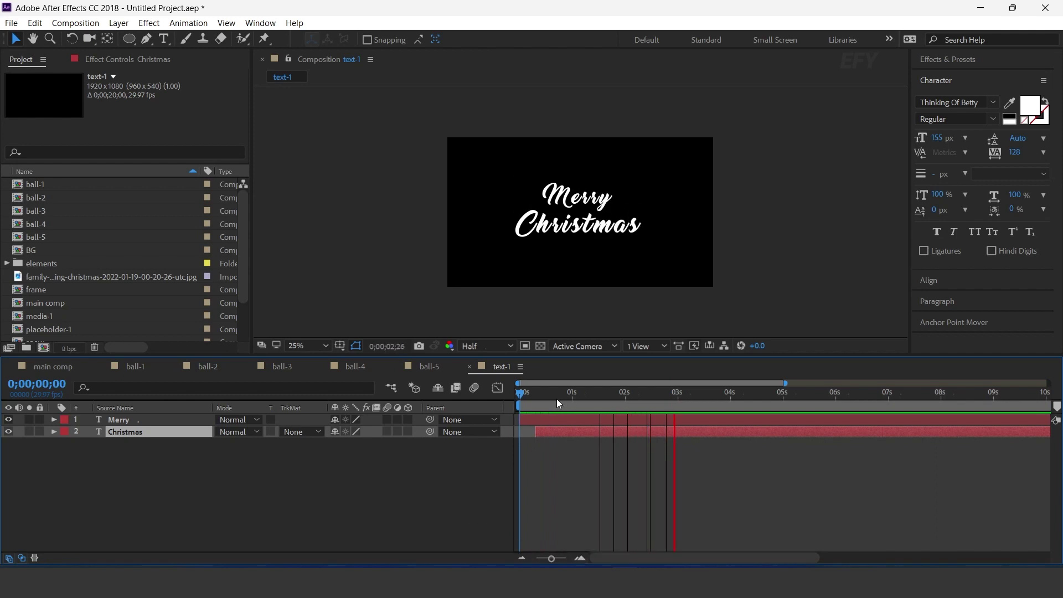
# Close the text-1 and ball composition timelines, keeping only main comp open.
pyautogui.click(450, 443)
pyautogui.click(469, 367)
pyautogui.click(105, 367)
pyautogui.click(105, 367)
pyautogui.click(104, 366)
pyautogui.click(105, 365)
pyautogui.click(104, 365)
# Create a new 1920 x 1080 px composition named gold texture.
pyautogui.scroll(-2, 94, 265)
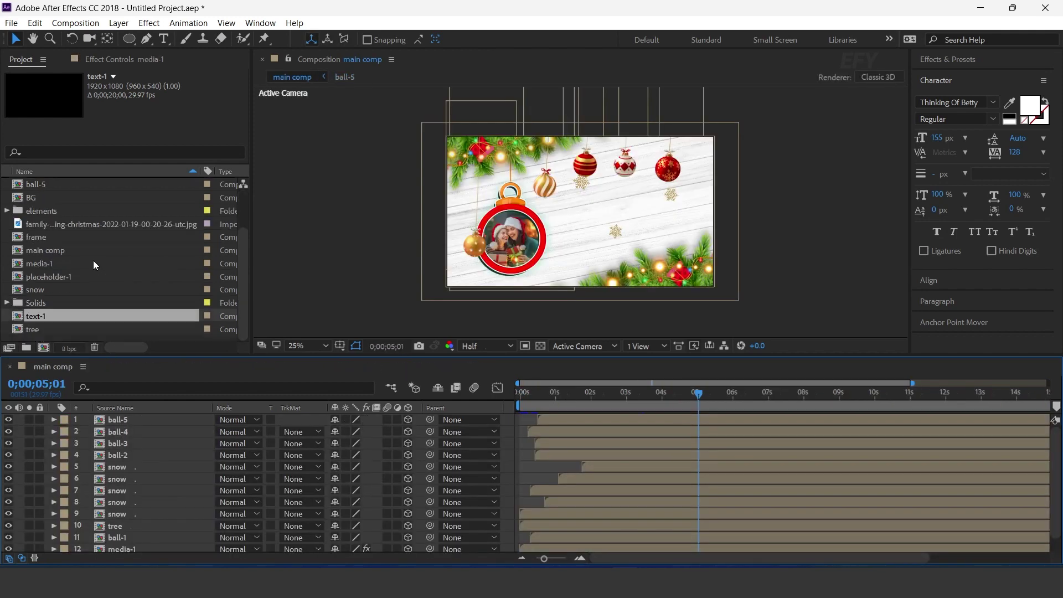
pyautogui.click(46, 333)
pyautogui.click(43, 347)
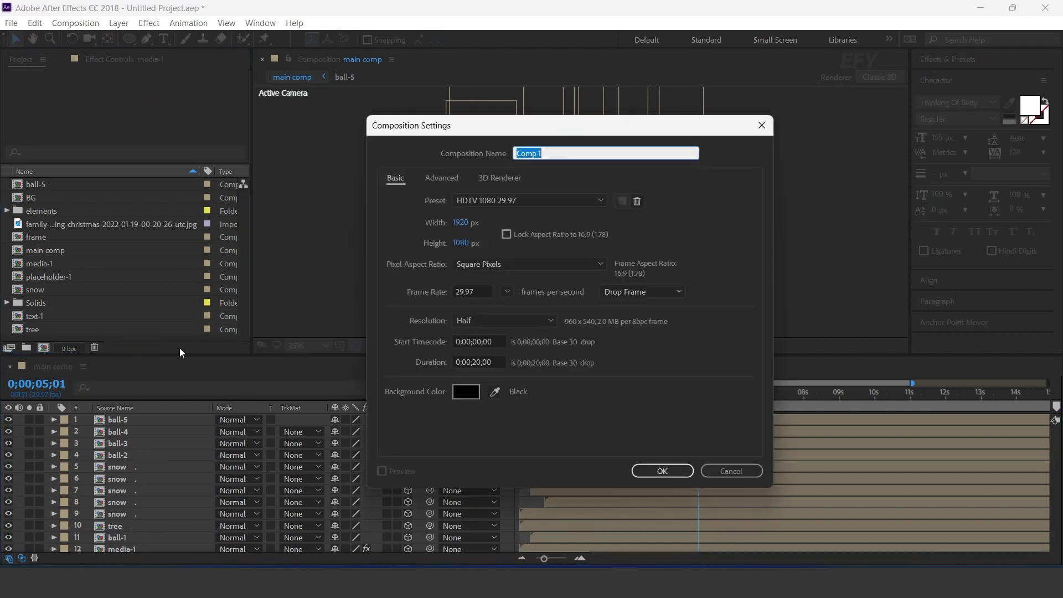
pyautogui.write('gold texture')
pyautogui.click(667, 470)
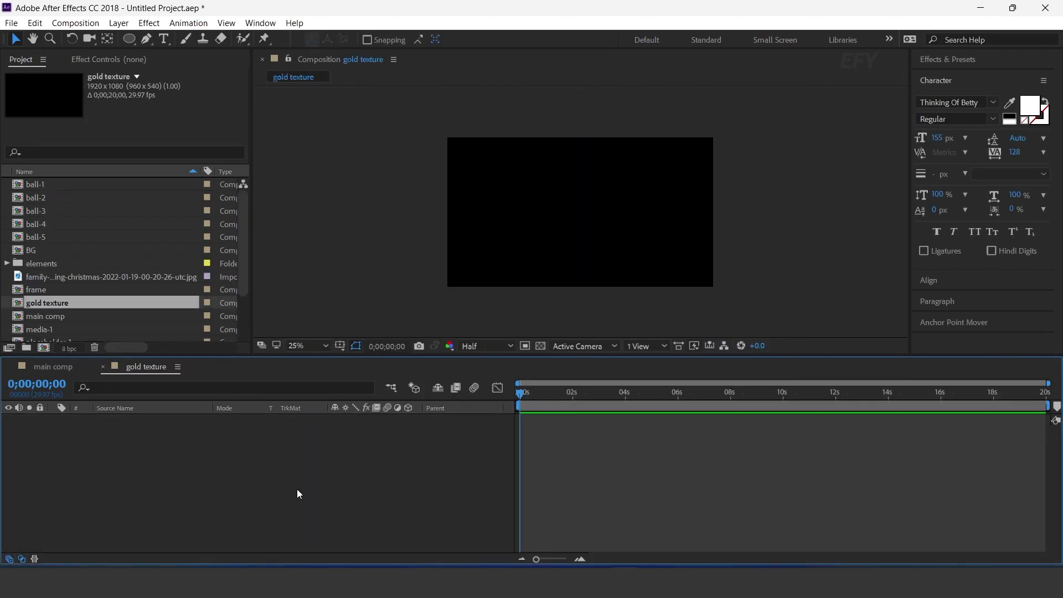
# Add gold-pattern-texture-abstract-background.jpg from the elements folder to the gold texture composition.
pyautogui.click(34, 263)
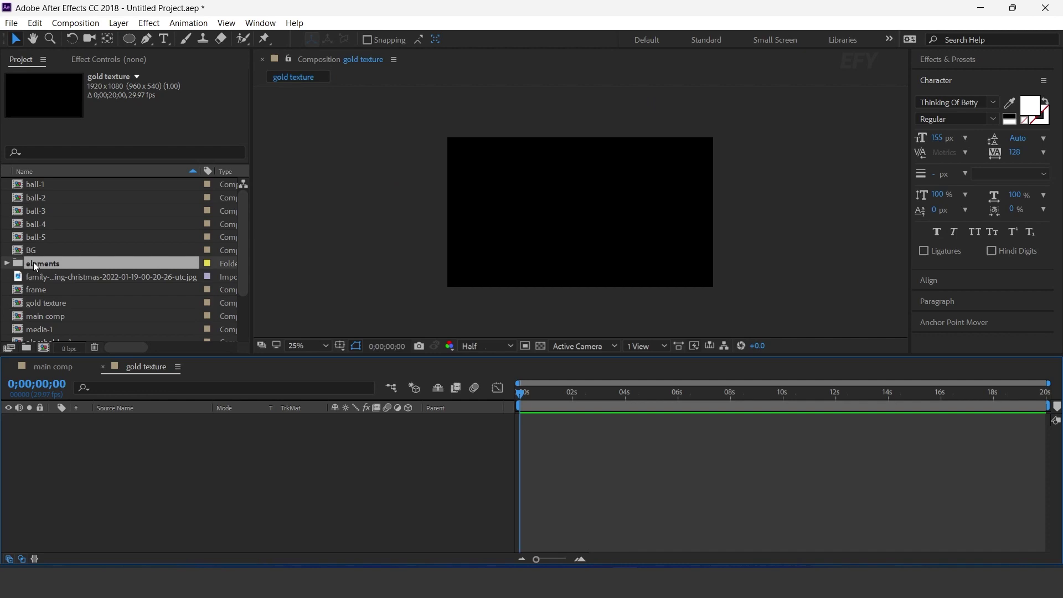
pyautogui.click(6, 264)
pyautogui.scroll(-6, 135, 248)
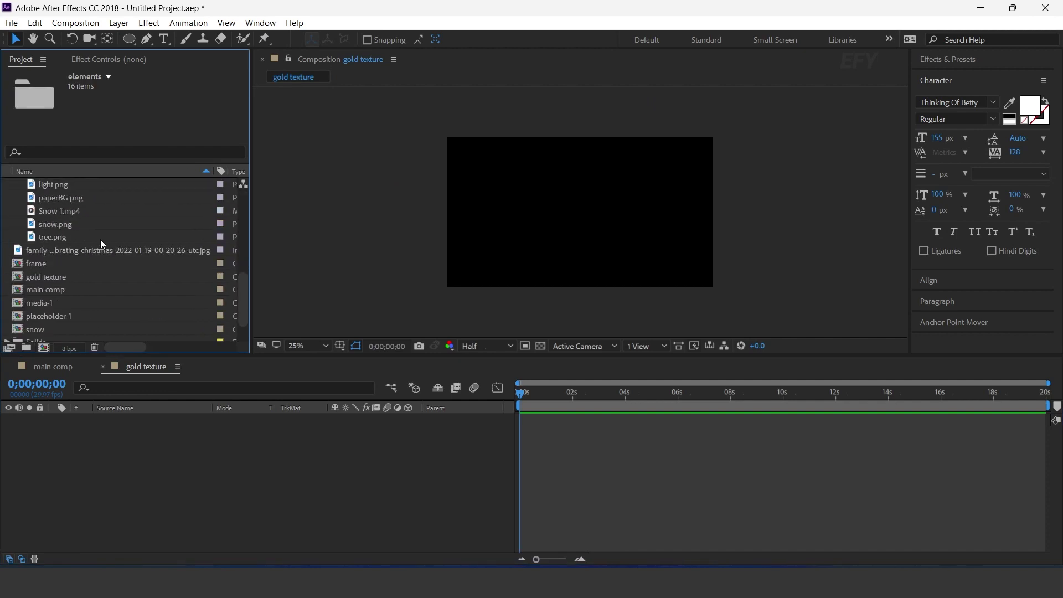
pyautogui.scroll(3, 101, 240)
pyautogui.click(41, 238)
pyautogui.moveTo(119, 237); pyautogui.dragTo(300, 459)
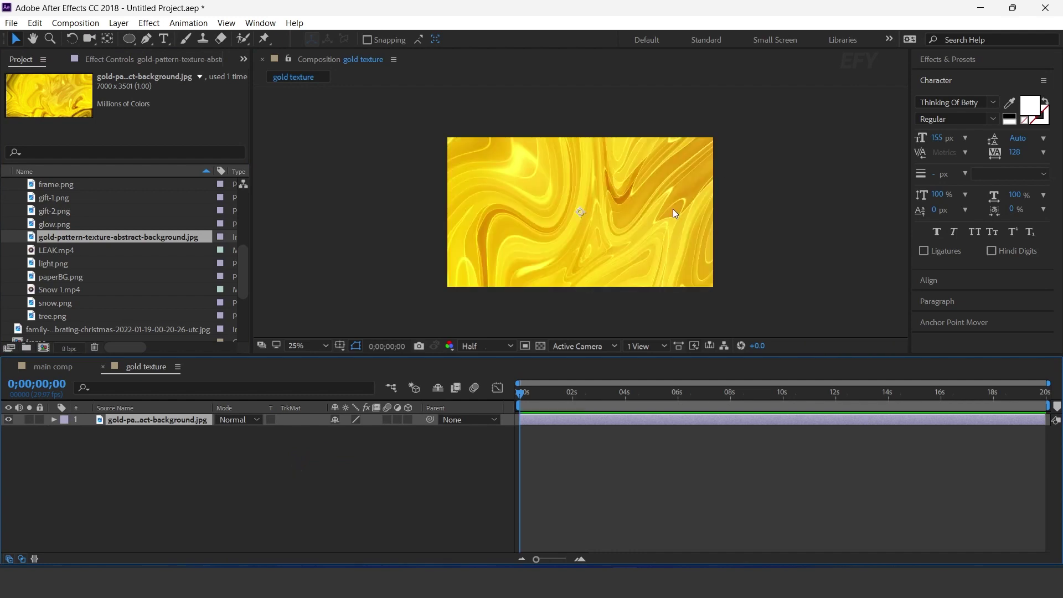
# Scale the gold pattern image layer to 53%.
pyautogui.press(',')
pyautogui.press('s')
pyautogui.moveTo(362, 432); pyautogui.dragTo(342, 434)
pyautogui.click(400, 495)
pyautogui.press('.')
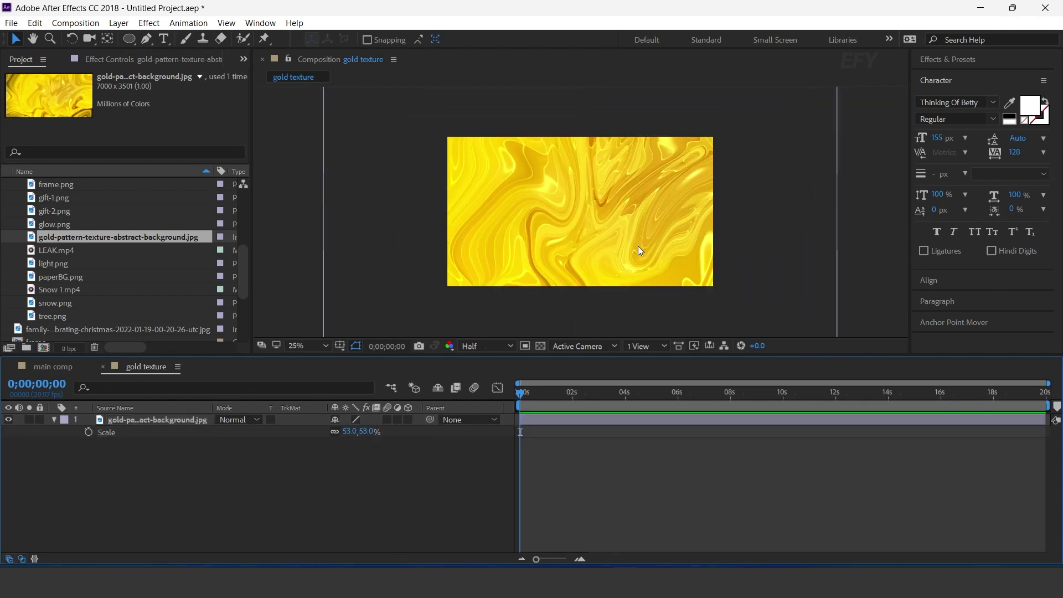
# Keyframe the gold pattern's position from 208, 540 at 0 s to 1312, 540 at about 10 s.
pyautogui.click(705, 247)
pyautogui.press(',')
pyautogui.press('p')
pyautogui.click(88, 433)
pyautogui.moveTo(681, 228); pyautogui.dragTo(629, 224)
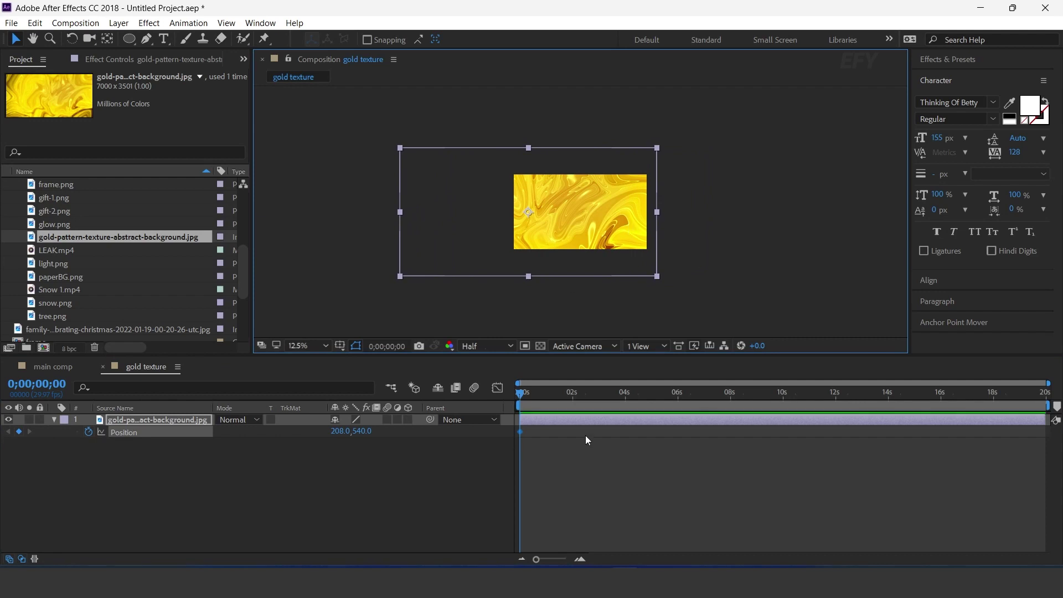
pyautogui.moveTo(535, 394); pyautogui.dragTo(785, 394)
pyautogui.moveTo(558, 247); pyautogui.dragTo(637, 250)
pyautogui.click(497, 480)
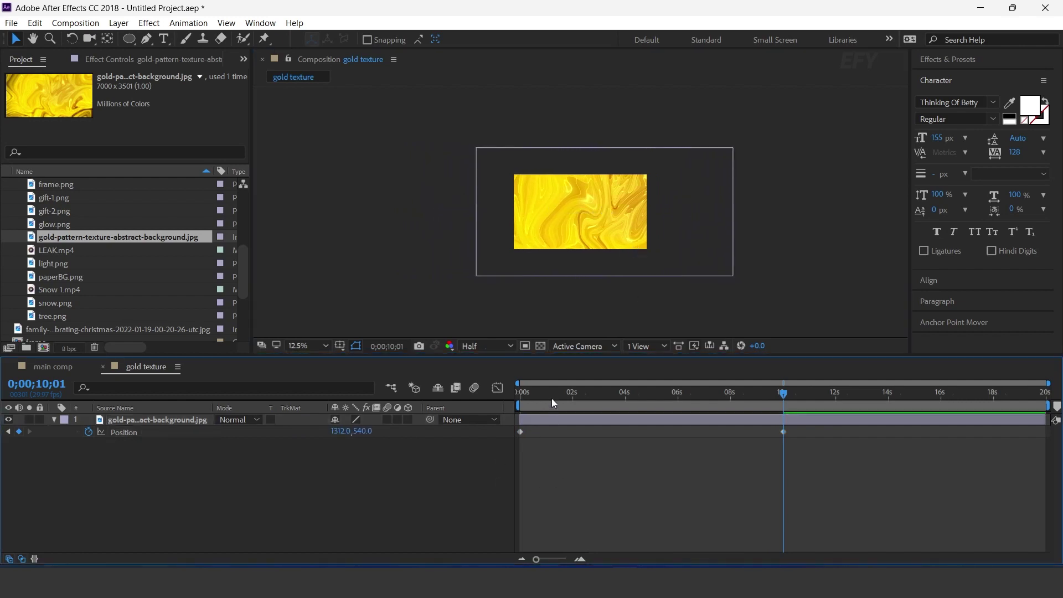
# Preview the gold pattern's sideways movement from the start and close the gold texture timeline.
pyautogui.moveTo(551, 397); pyautogui.dragTo(518, 476)
pyautogui.press('space')
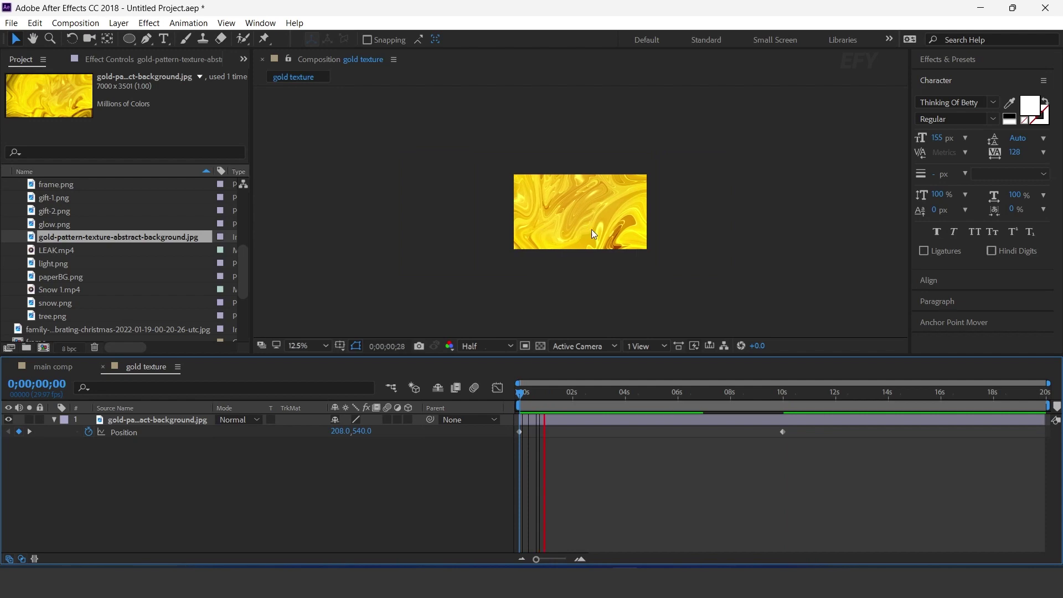
pyautogui.moveTo(630, 393); pyautogui.dragTo(731, 393)
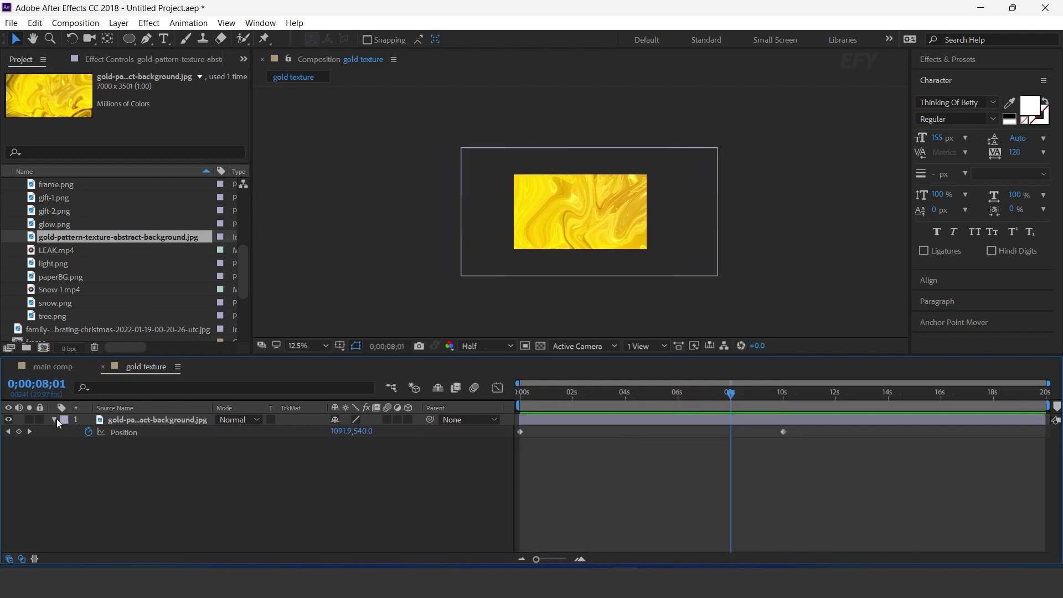
pyautogui.scroll(1, 653, 198)
pyautogui.click(103, 366)
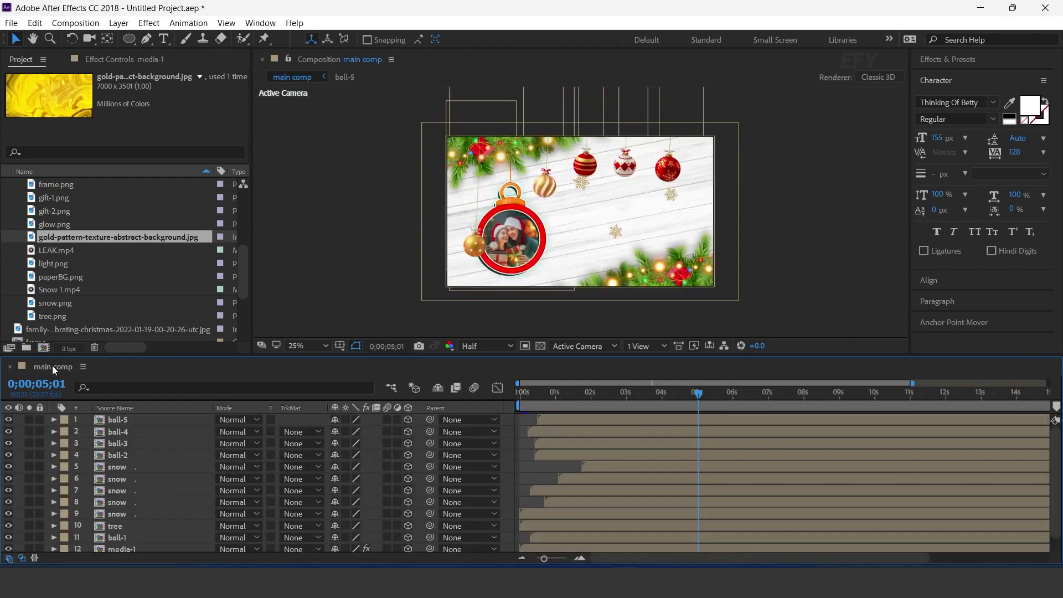
# Create a new 1920 x 1080 px composition named text precomp.
pyautogui.scroll(-3, 95, 268)
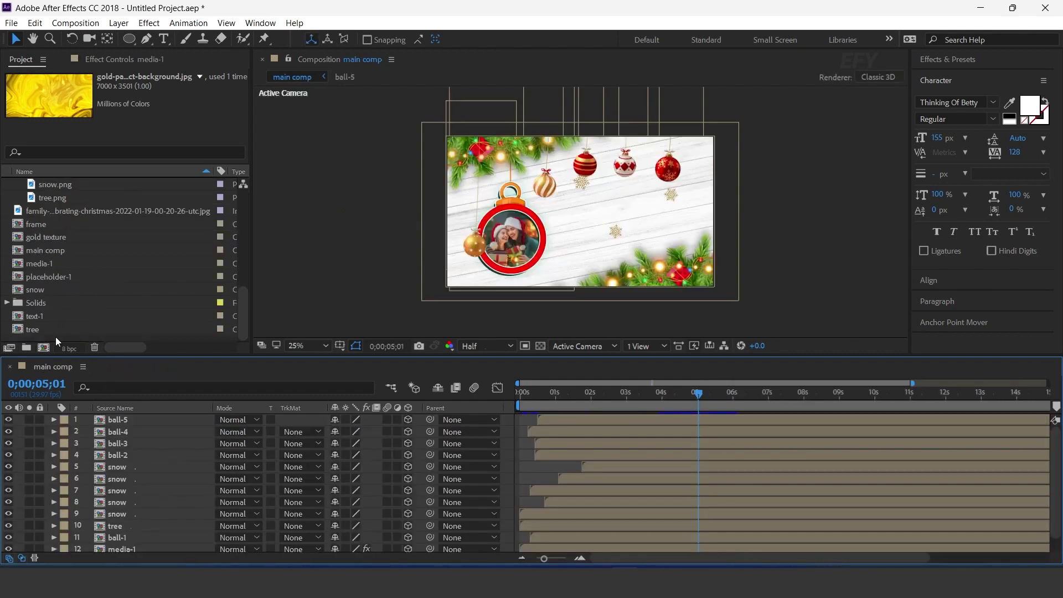
pyautogui.click(55, 337)
pyautogui.click(43, 348)
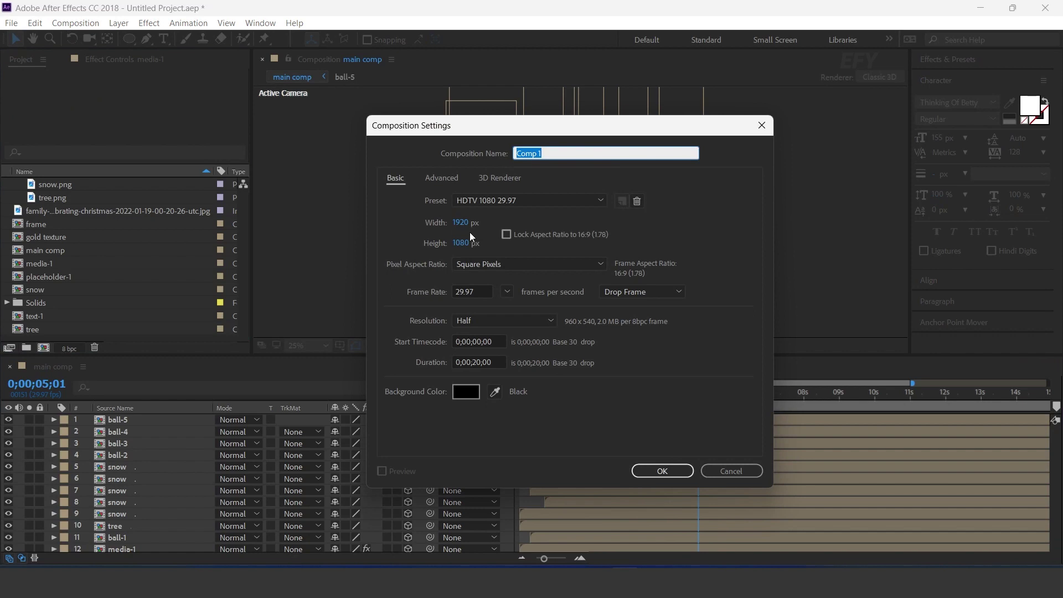
pyautogui.write('text prec')
pyautogui.press('Return')
# Add the text-1 composition to text precomp and place the gold texture composition beneath it.
pyautogui.click(47, 316)
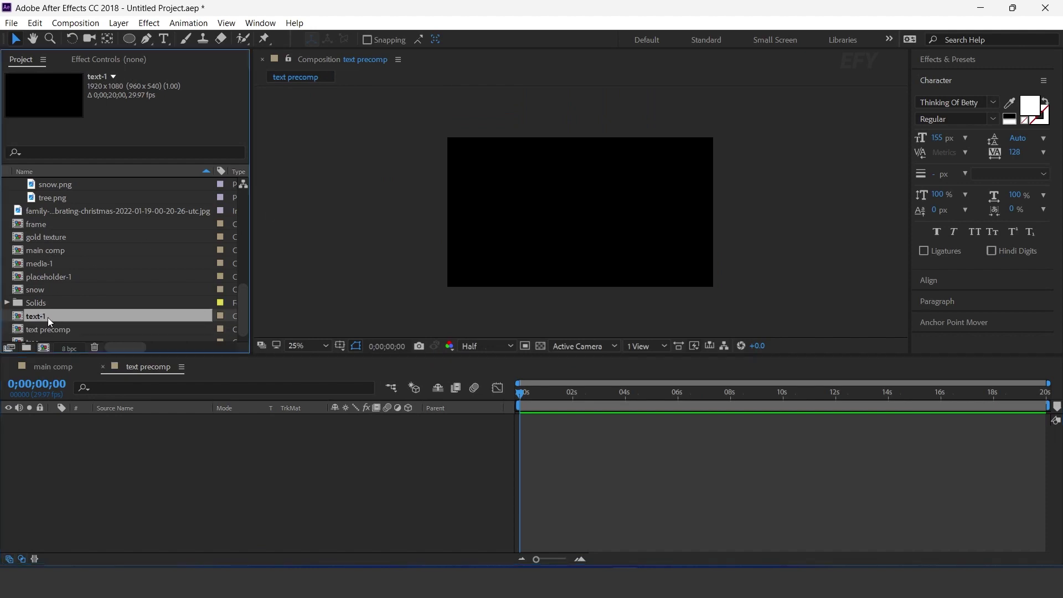
pyautogui.moveTo(32, 318); pyautogui.dragTo(193, 442)
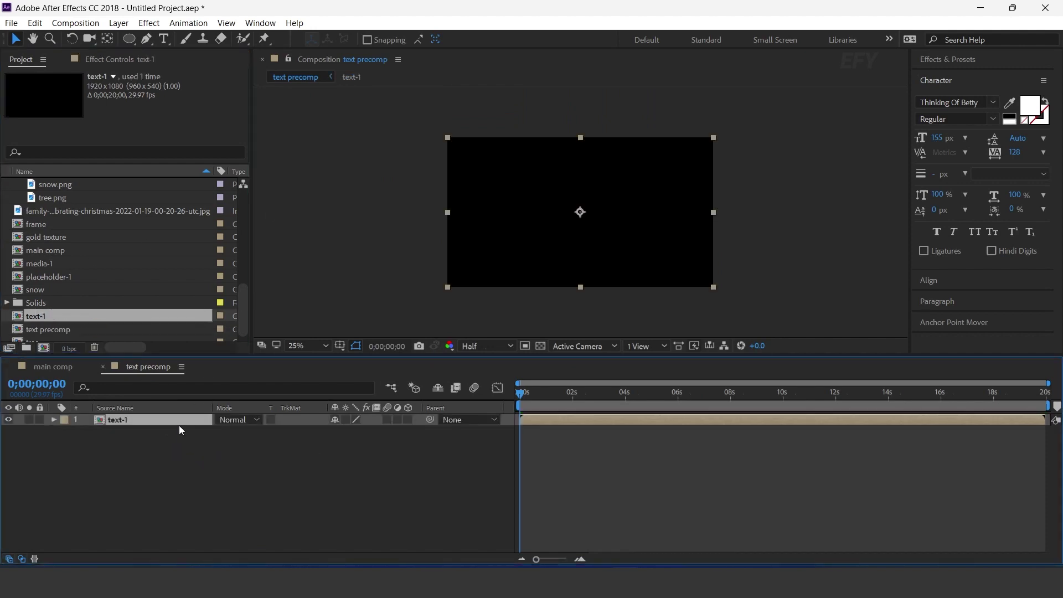
pyautogui.scroll(-1, 107, 312)
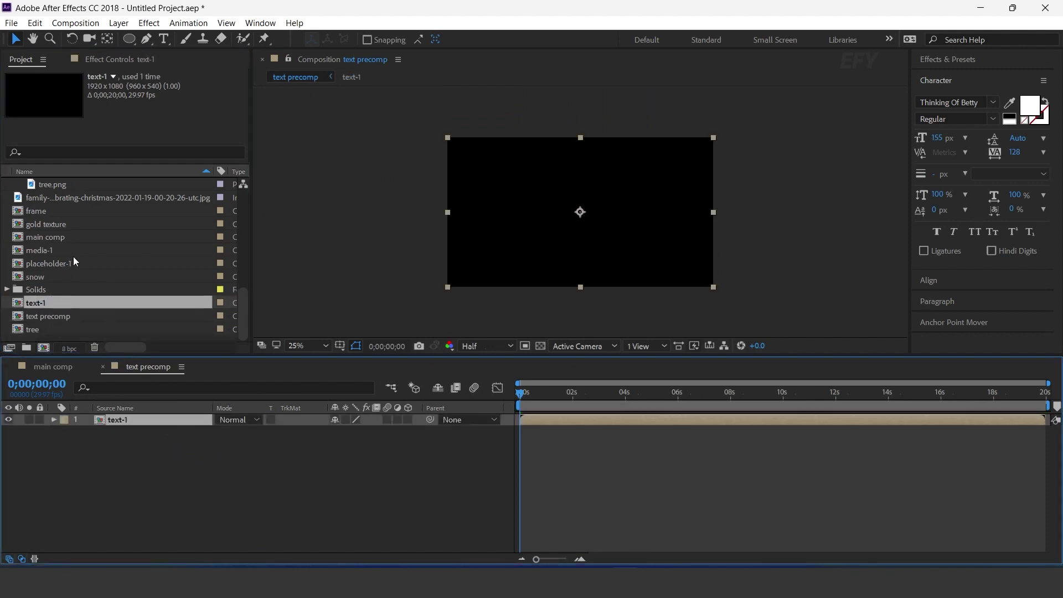
pyautogui.click(61, 228)
pyautogui.moveTo(20, 228); pyautogui.dragTo(127, 438)
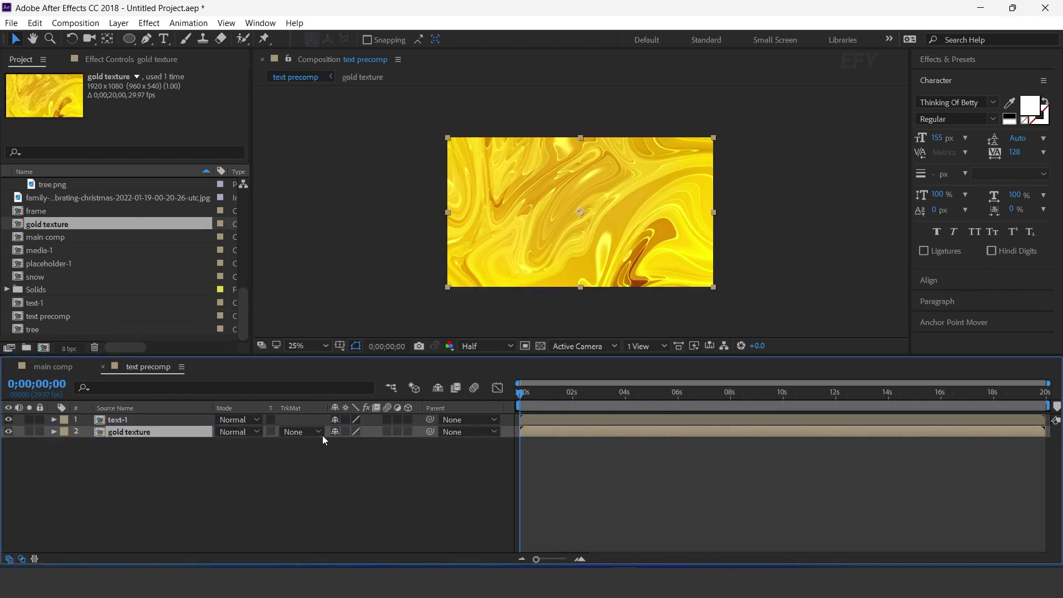
# Set the gold texture layer's track matte to Alpha Matte "text-1" and preview the gold title animation.
pyautogui.click(290, 435)
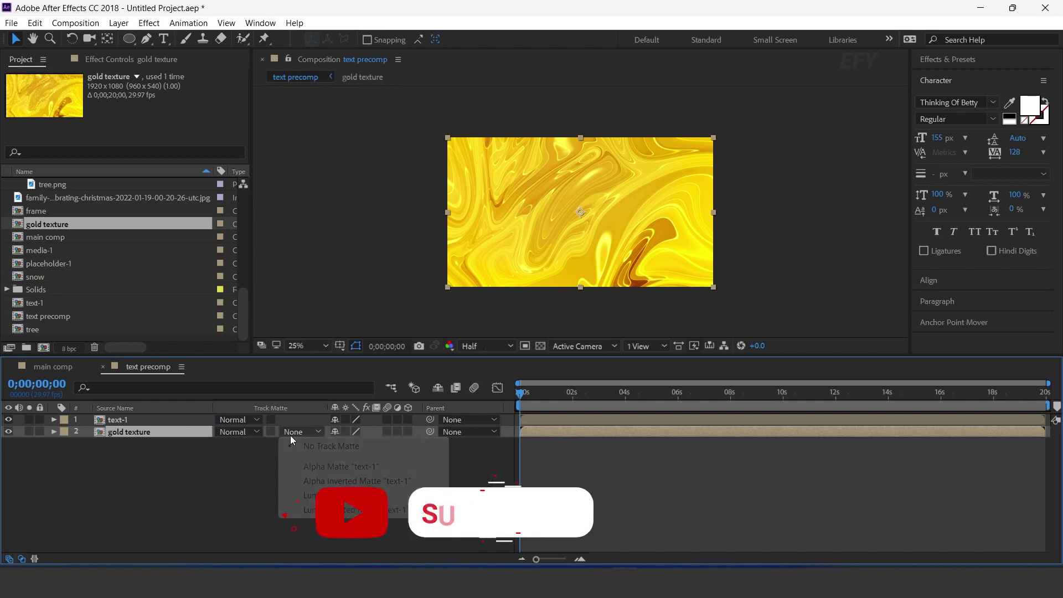
pyautogui.click(330, 466)
pyautogui.moveTo(540, 394); pyautogui.dragTo(453, 418)
pyautogui.press('space')
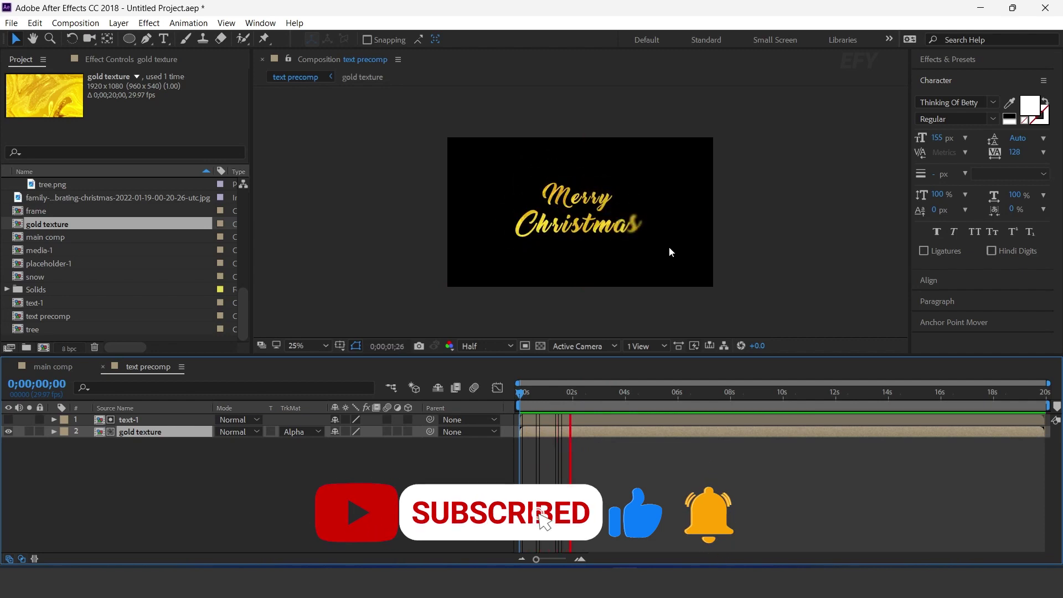
pyautogui.moveTo(586, 391); pyautogui.dragTo(675, 392)
pyautogui.click(320, 503)
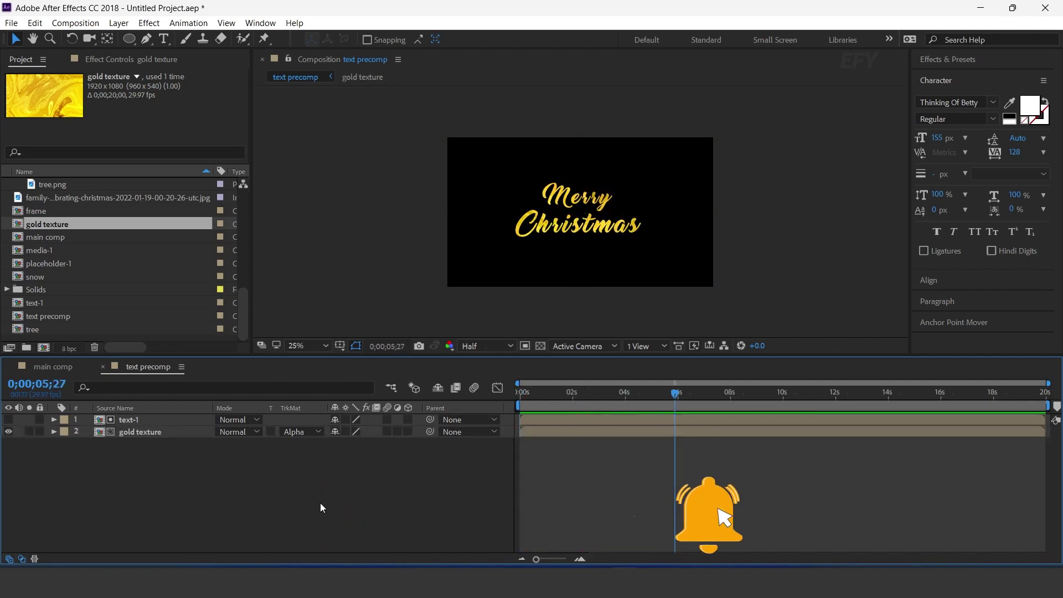
# Add text precomp as the top layer of main comp and move the title into the empty area beside the photo ornament.
pyautogui.click(53, 367)
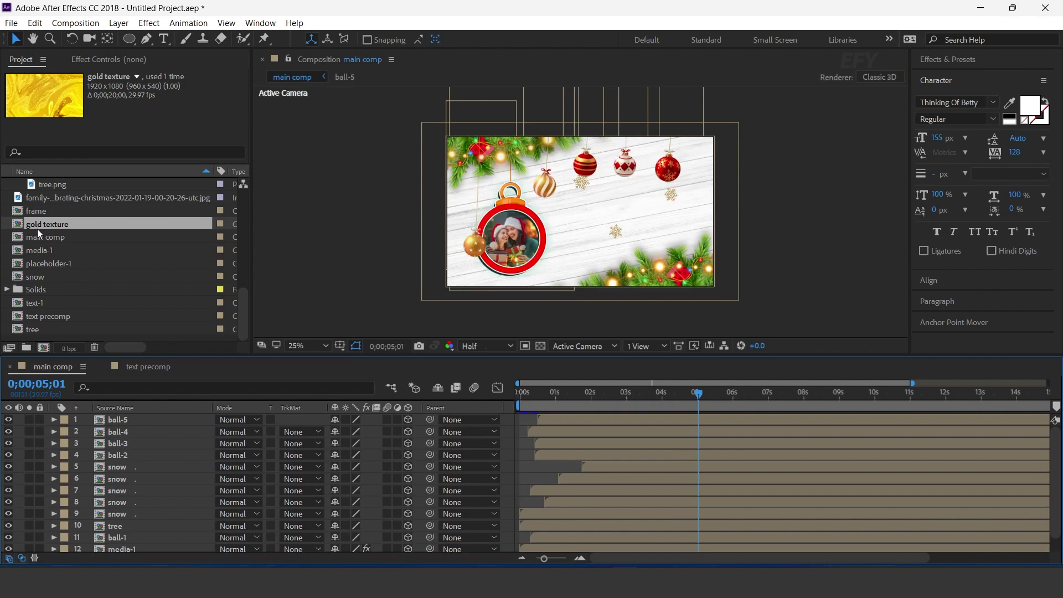
pyautogui.moveTo(70, 317); pyautogui.dragTo(124, 421)
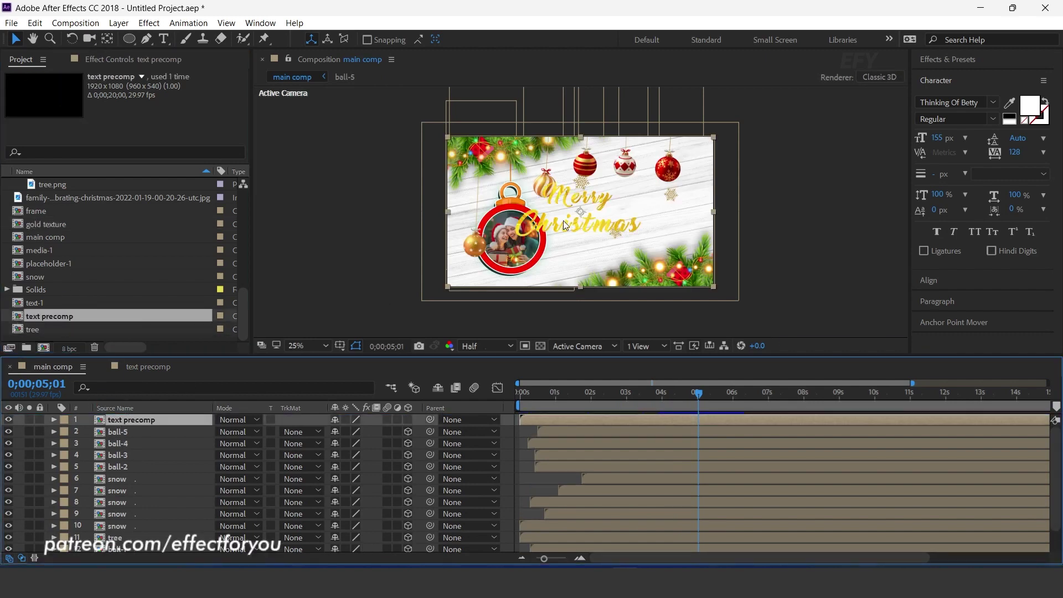
pyautogui.moveTo(586, 214); pyautogui.dragTo(617, 214)
# Apply a Drop Shadow effect to the text precomp layer.
pyautogui.click(136, 421)
pyautogui.hotkey('ctrl', 'space')
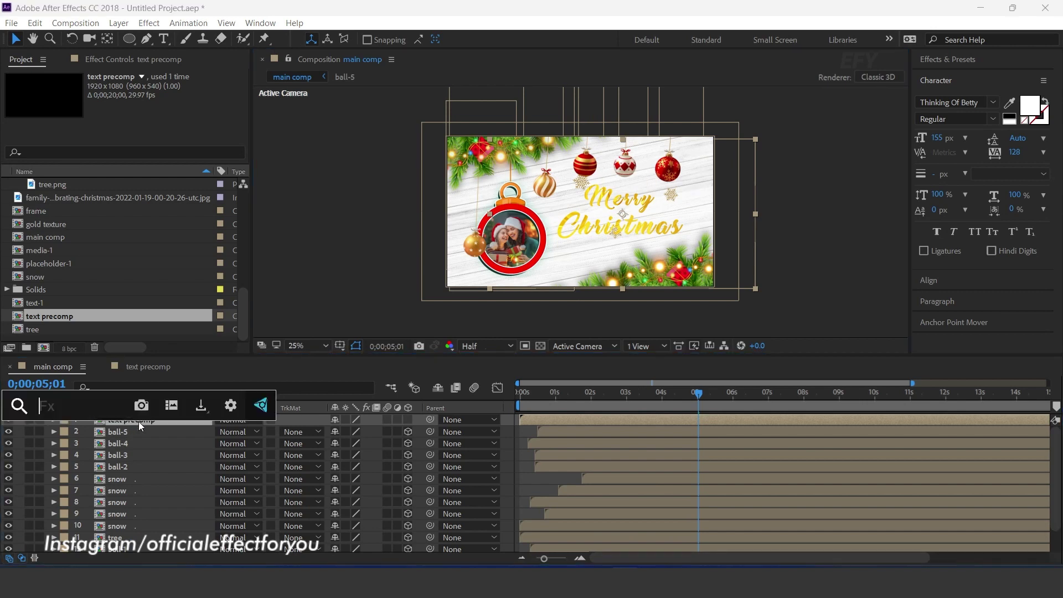
pyautogui.write('drop')
pyautogui.press('Return')
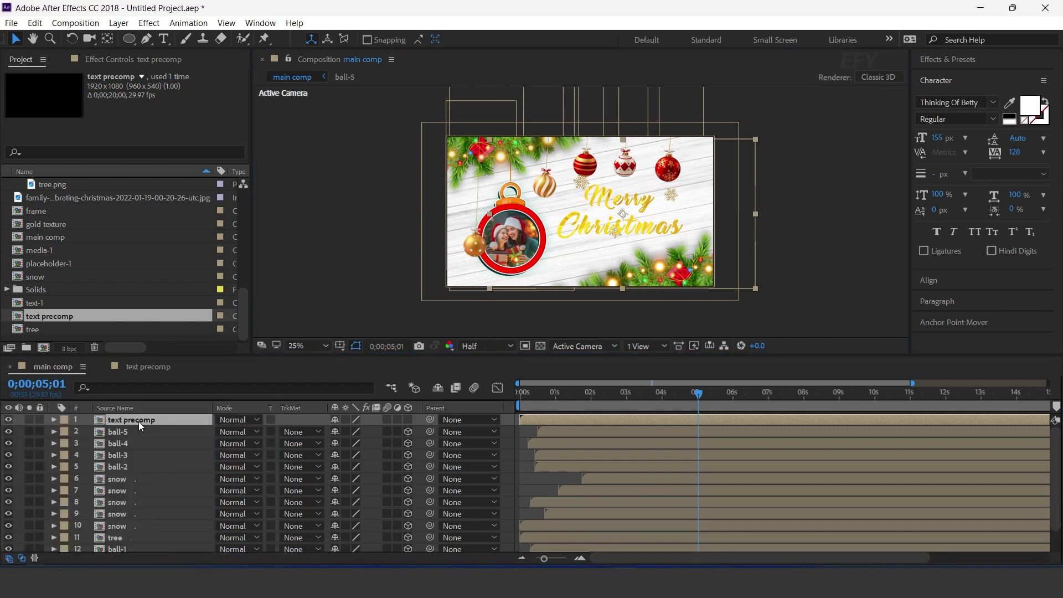
# Set the title's Drop Shadow to 25% opacity, distance 15 and softness 40.
pyautogui.press('.')
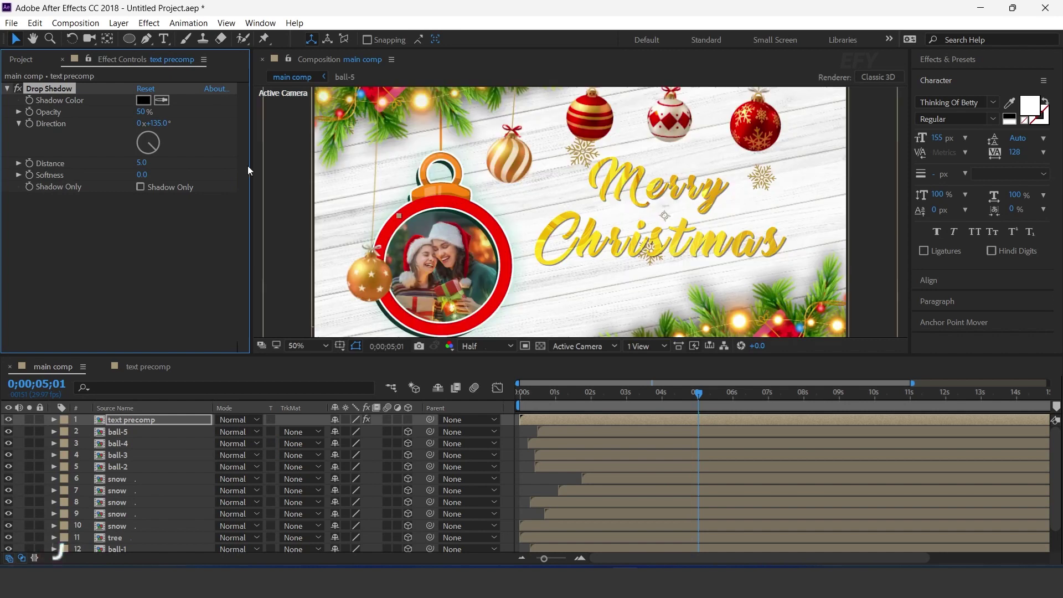
pyautogui.click(143, 111)
pyautogui.write('25')
pyautogui.press('Return')
pyautogui.click(142, 161)
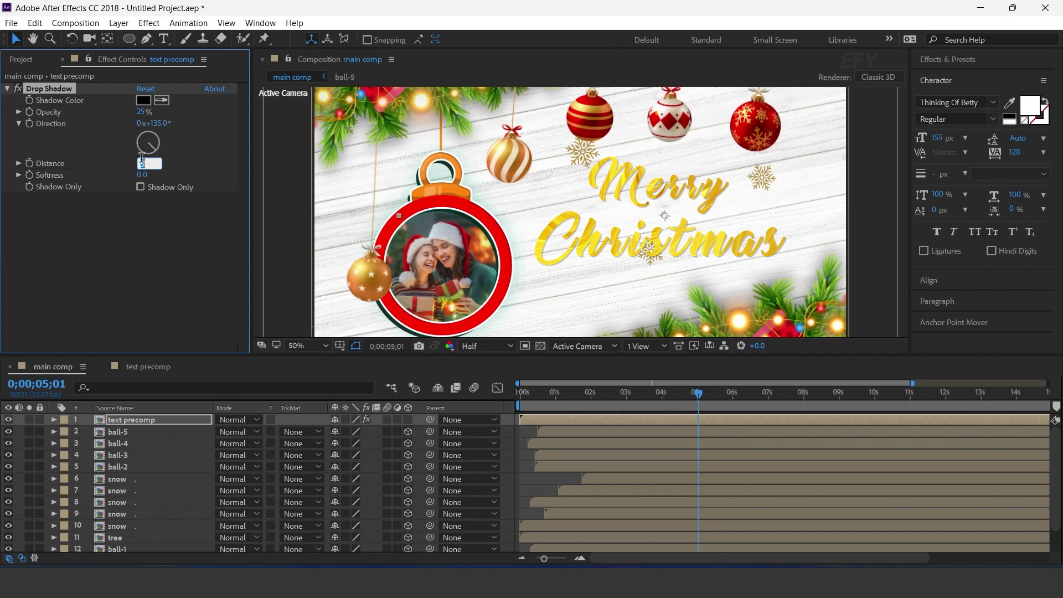
pyautogui.write('15')
pyautogui.press('Return')
pyautogui.click(141, 176)
pyautogui.write('4')
pyautogui.press('Return')
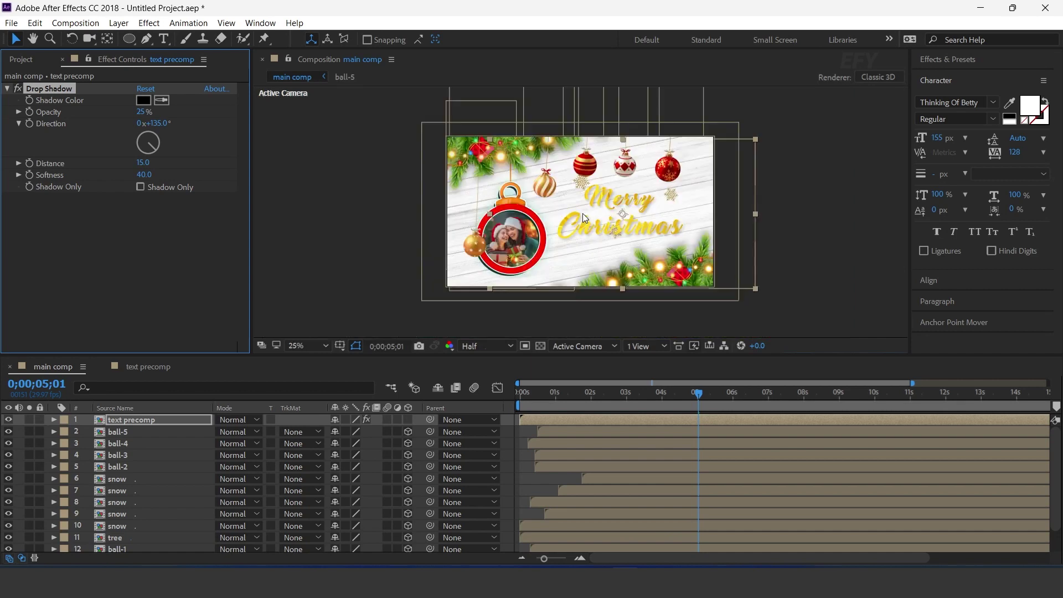
pyautogui.scroll(-2, 582, 214)
# Duplicate the text precomp layer and replace the upper copy's Drop Shadow with a Glow effect.
pyautogui.click(152, 421)
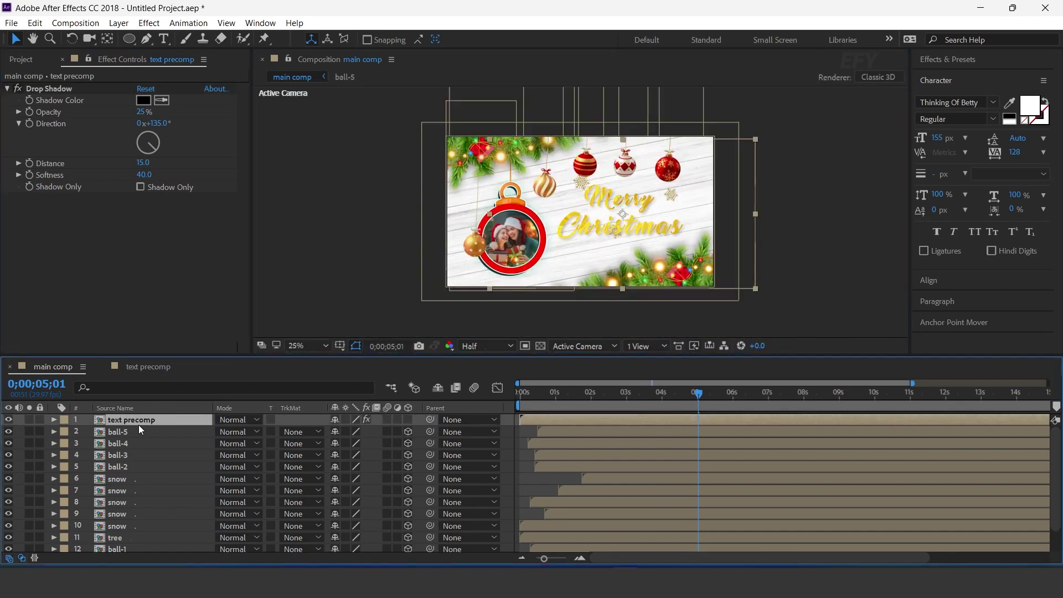
pyautogui.hotkey('ctrl', 'd')
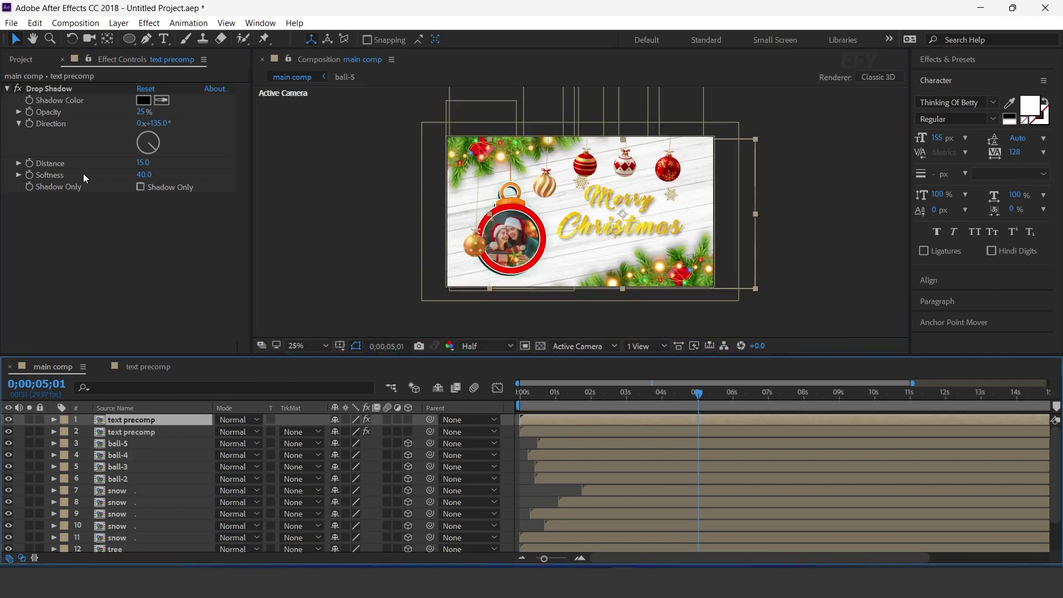
pyautogui.click(48, 89)
pyautogui.press('Delete')
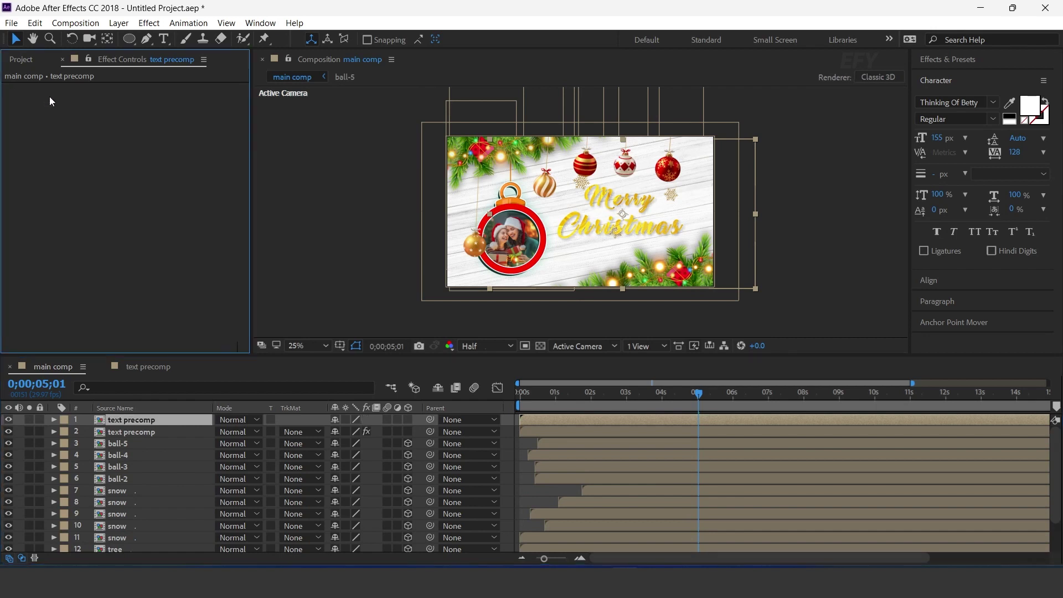
pyautogui.hotkey('ctrl', 'space')
pyautogui.write('glow')
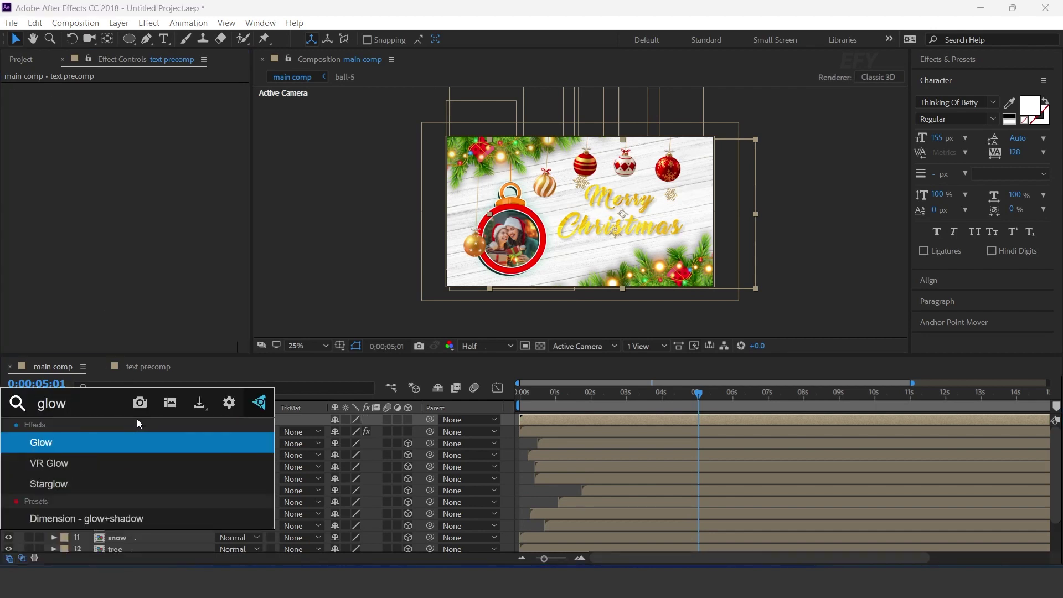
pyautogui.press('Return')
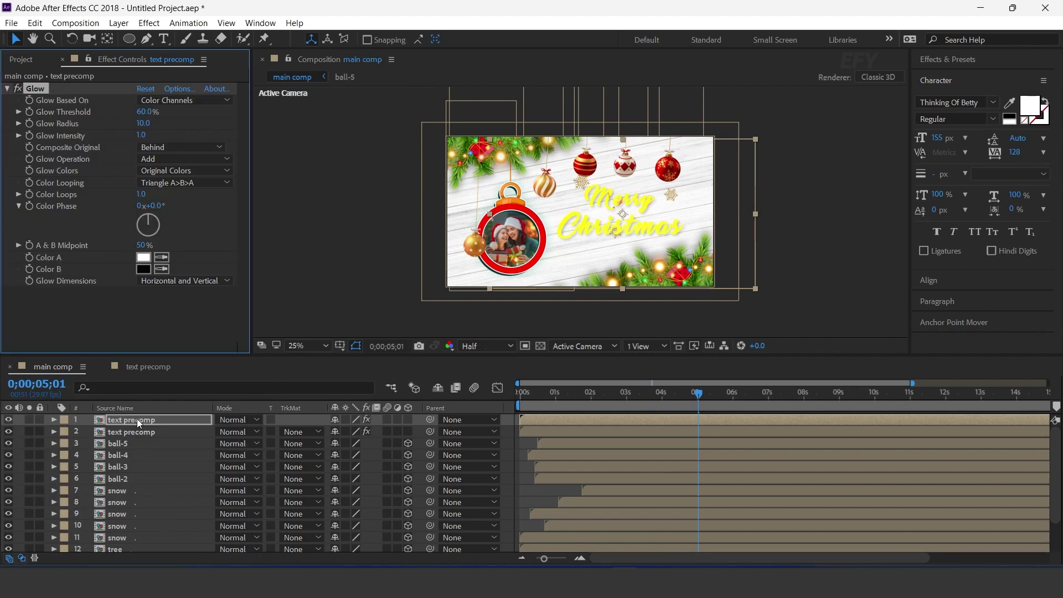
# Set the Glow threshold to 81.2%, radius to 100 and intensity to 0.6, and check the title's opening animation.
pyautogui.press('.')
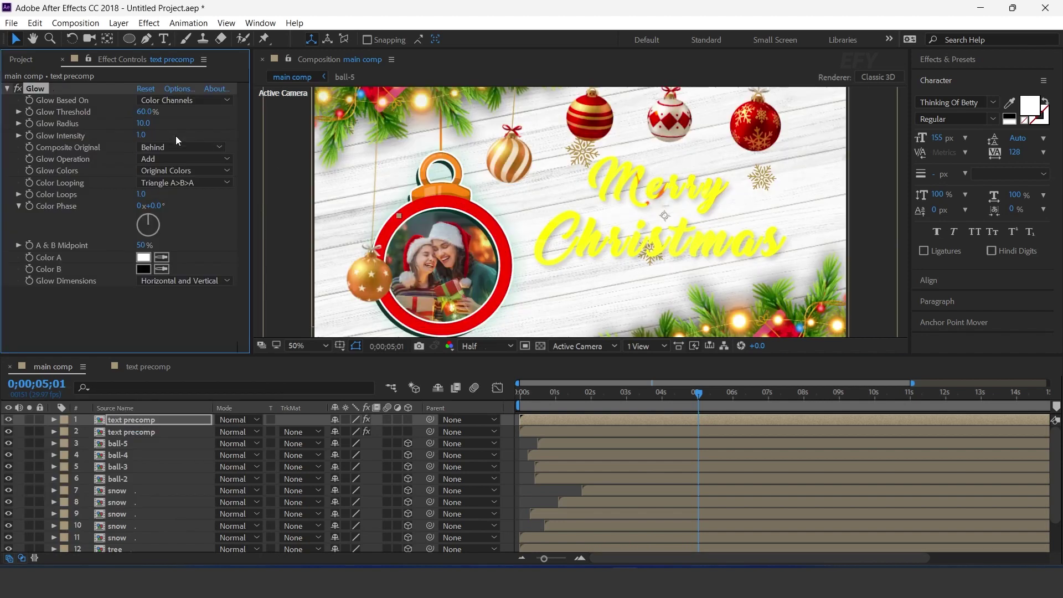
pyautogui.moveTo(145, 111); pyautogui.dragTo(175, 122)
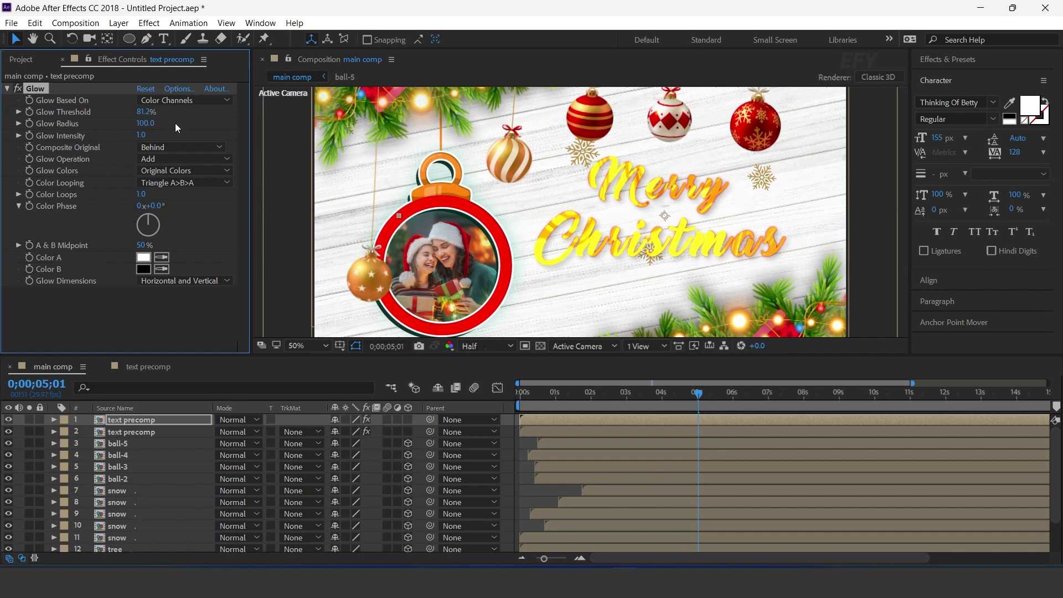
pyautogui.click(140, 136)
pyautogui.write('0.5')
pyautogui.press('Return')
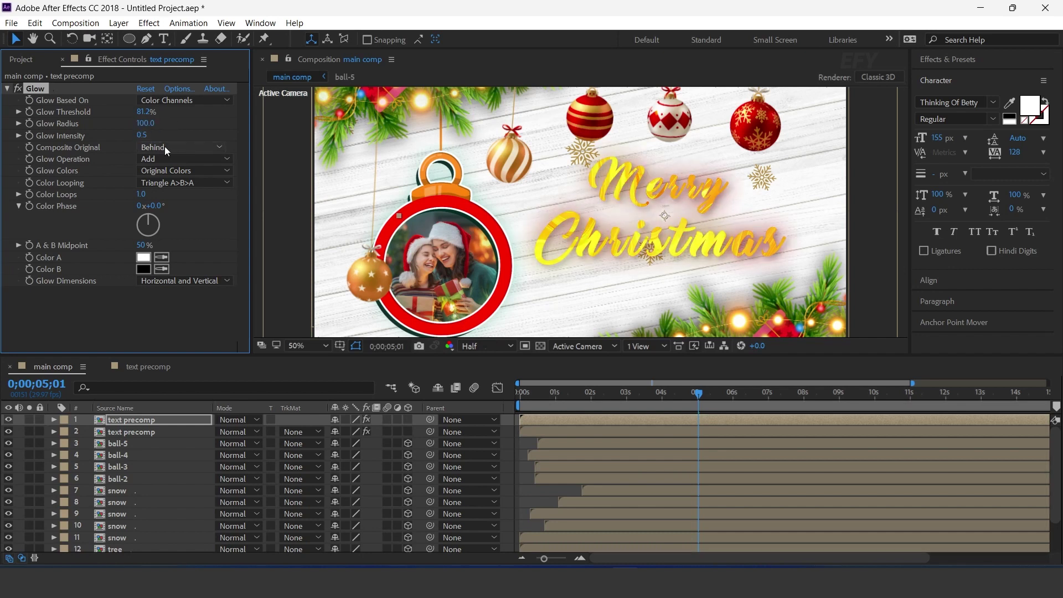
pyautogui.moveTo(142, 135)
pyautogui.mouseDown()
pyautogui.moveTo(107, 136)
pyautogui.moveTo(138, 138)
pyautogui.mouseUp()
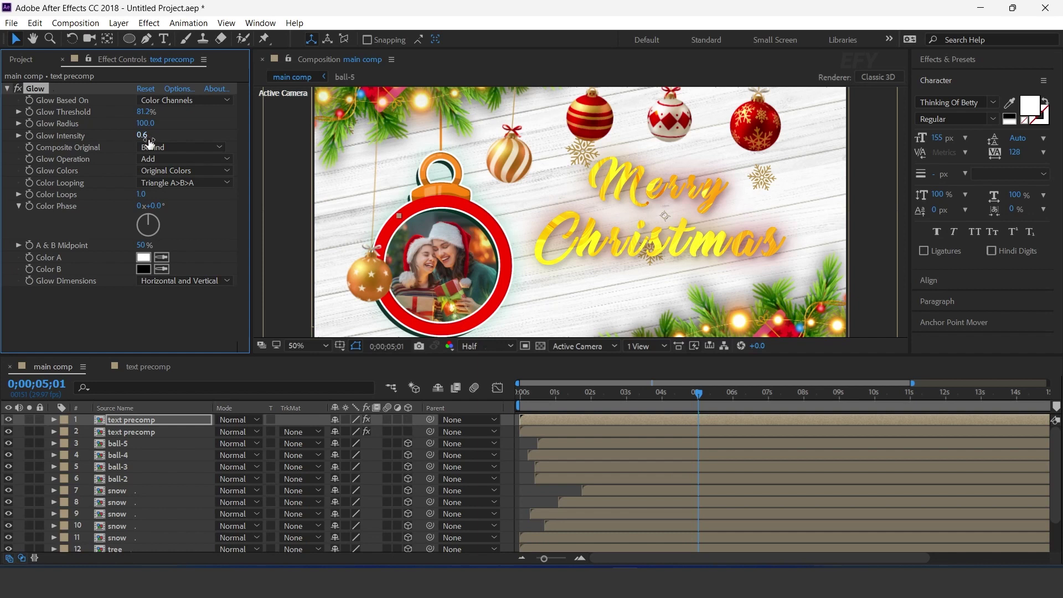
pyautogui.scroll(-2, 687, 238)
pyautogui.moveTo(527, 397); pyautogui.dragTo(612, 397)
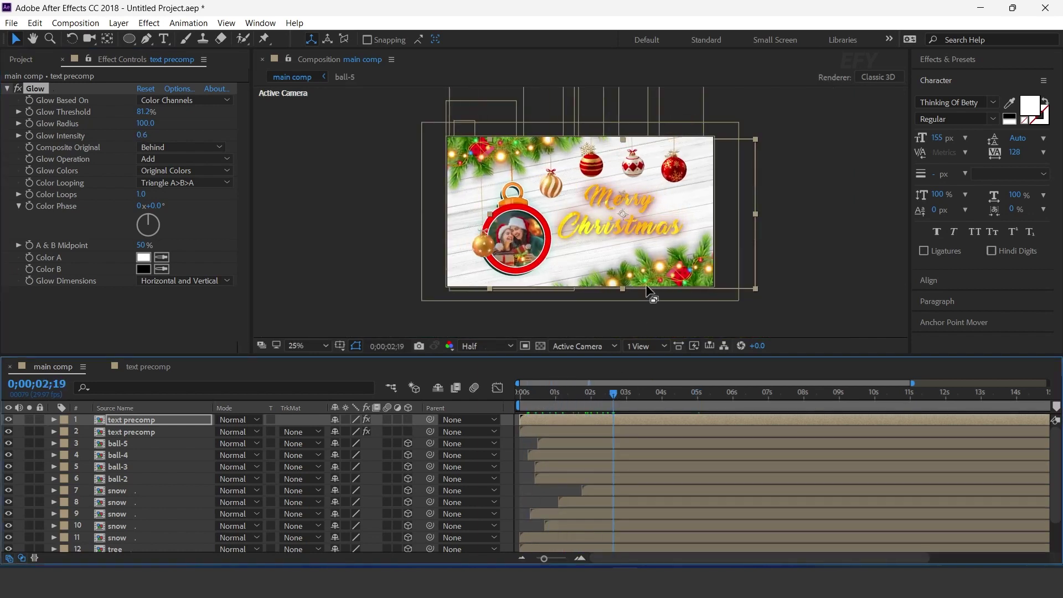
# Apply a Bevel Alpha effect to the topmost text precomp layer and set its edge thickness to 4.
pyautogui.scroll(2, 709, 225)
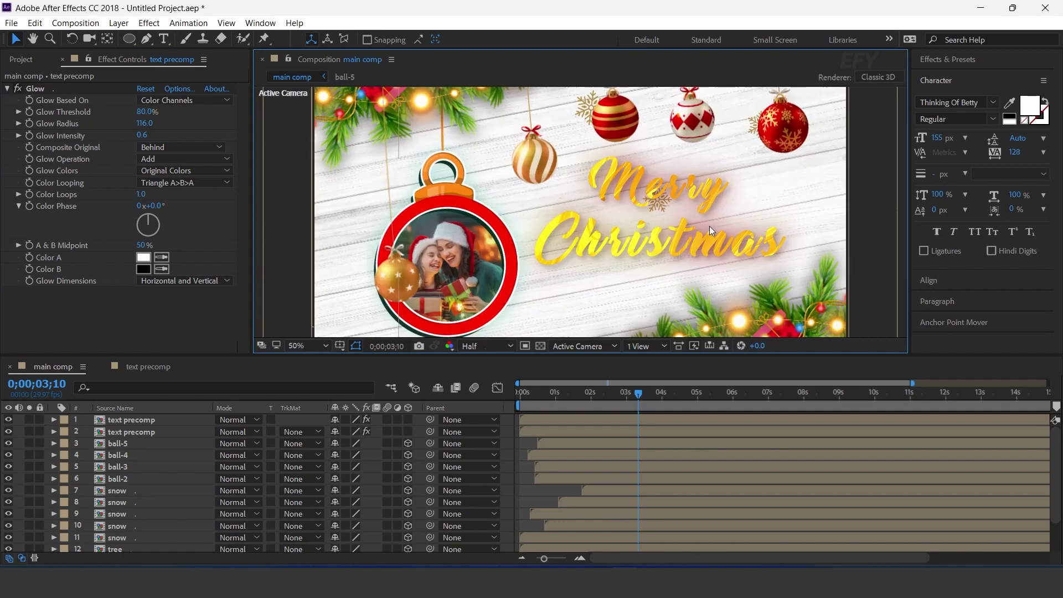
pyautogui.click(132, 421)
pyautogui.hotkey('ctrl', 'space')
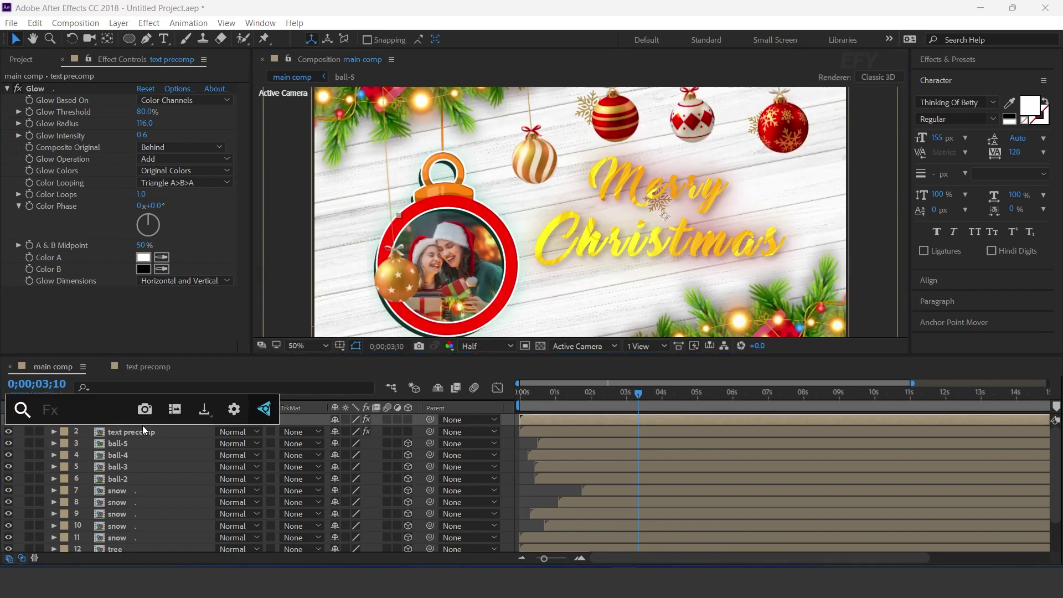
pyautogui.write('beve')
pyautogui.press('Return')
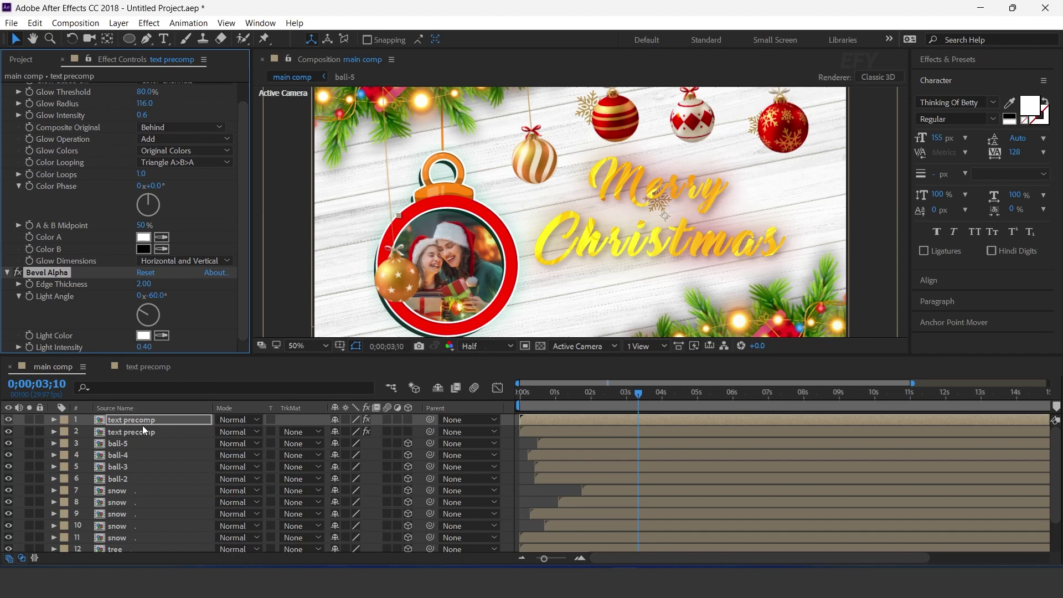
pyautogui.click(143, 285)
pyautogui.write('4')
pyautogui.press('Return')
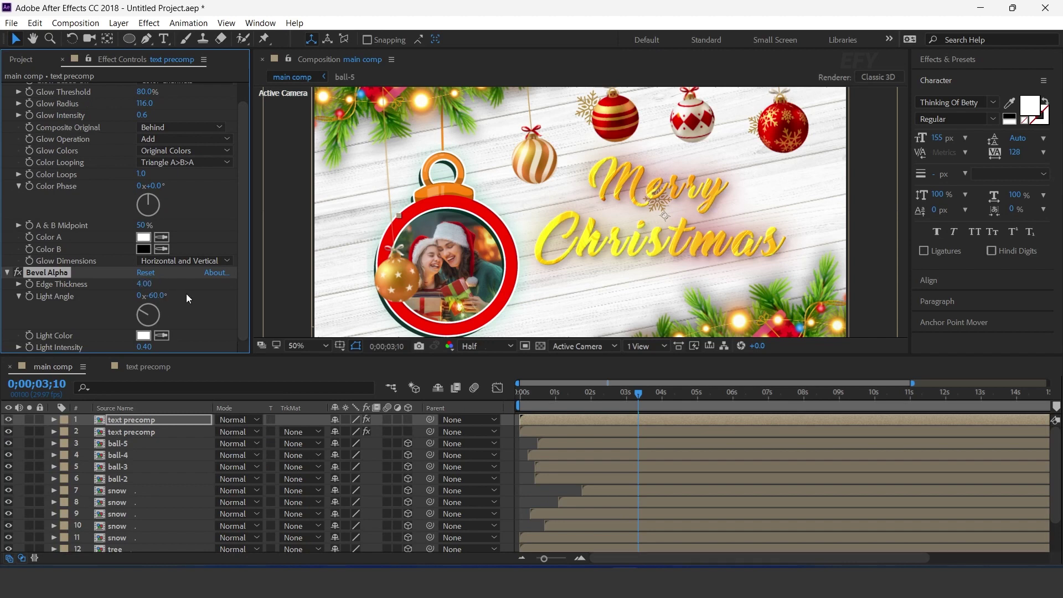
pyautogui.scroll(-2, 706, 232)
pyautogui.click(799, 227)
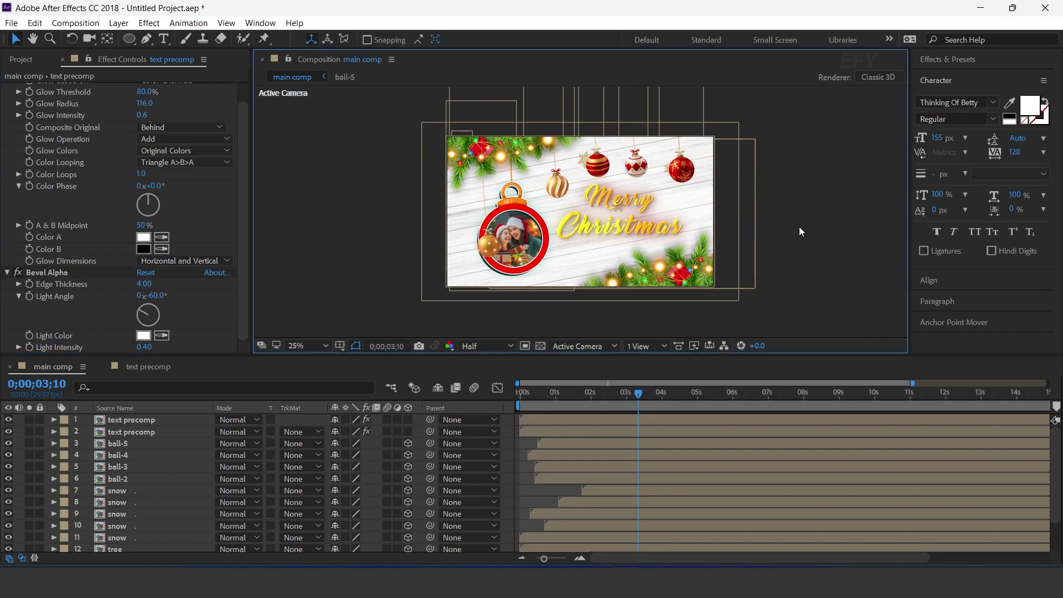
# Duplicate the topmost text precomp layer and remove the Glow and Bevel Alpha effects from the new copy.
pyautogui.click(144, 420)
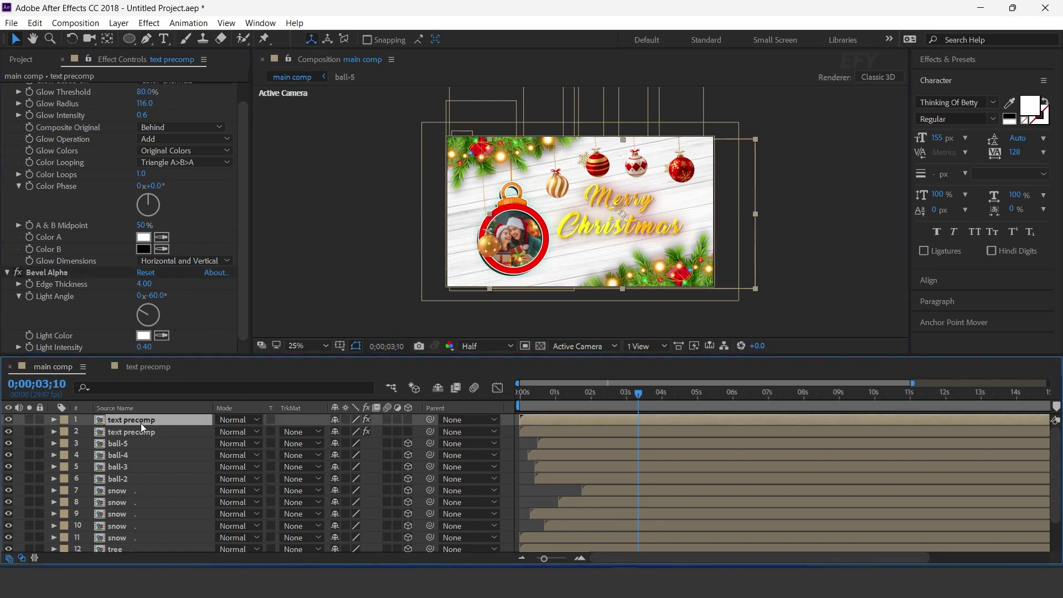
pyautogui.hotkey('ctrl', 'd')
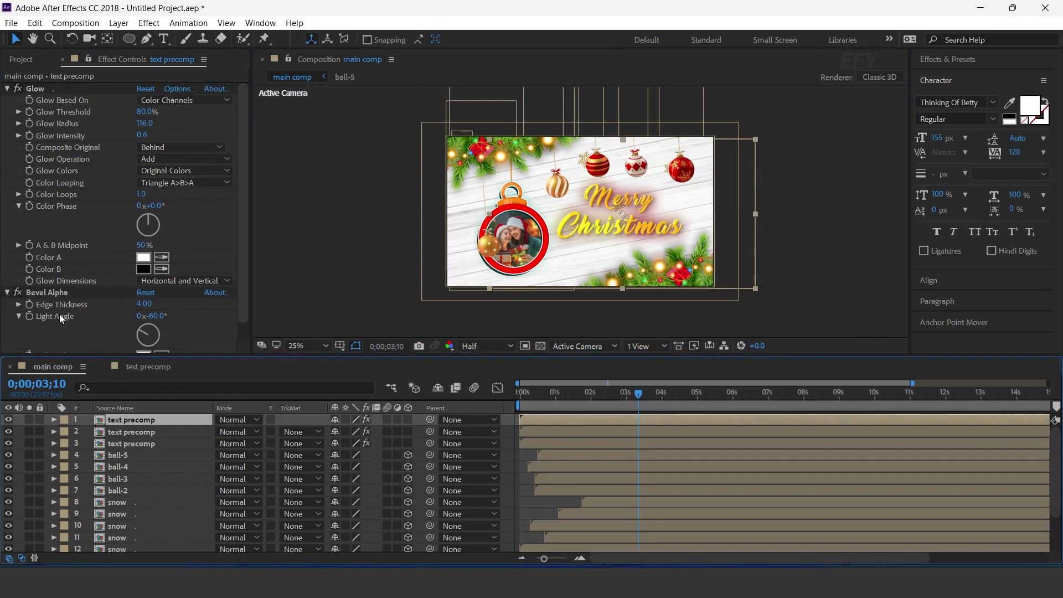
pyautogui.click(54, 293)
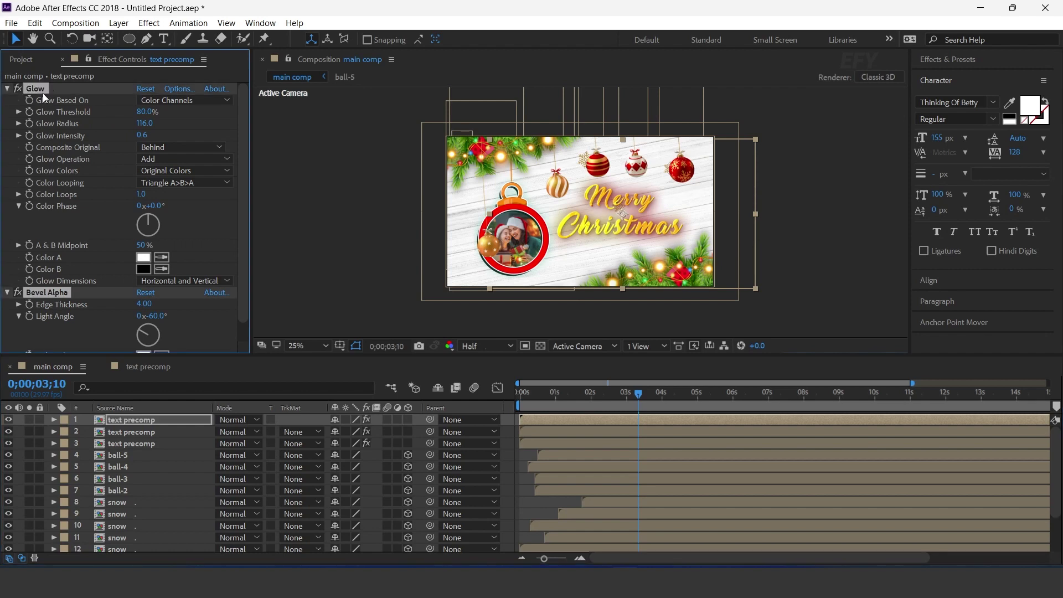
pyautogui.press('Delete')
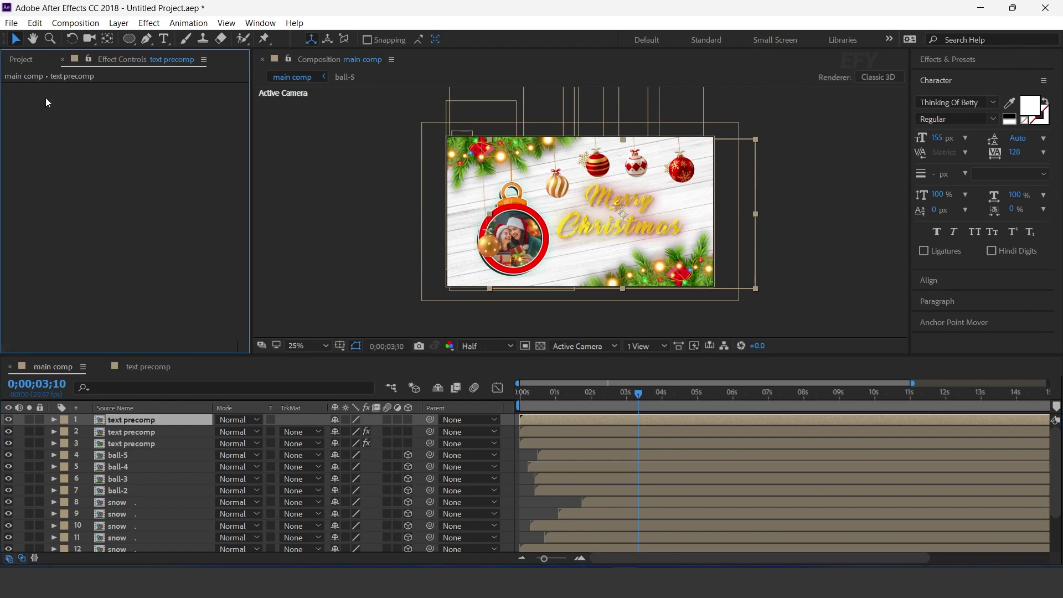
# Apply the CC Particle Systems II effect to the topmost text precomp layer.
pyautogui.click(135, 420)
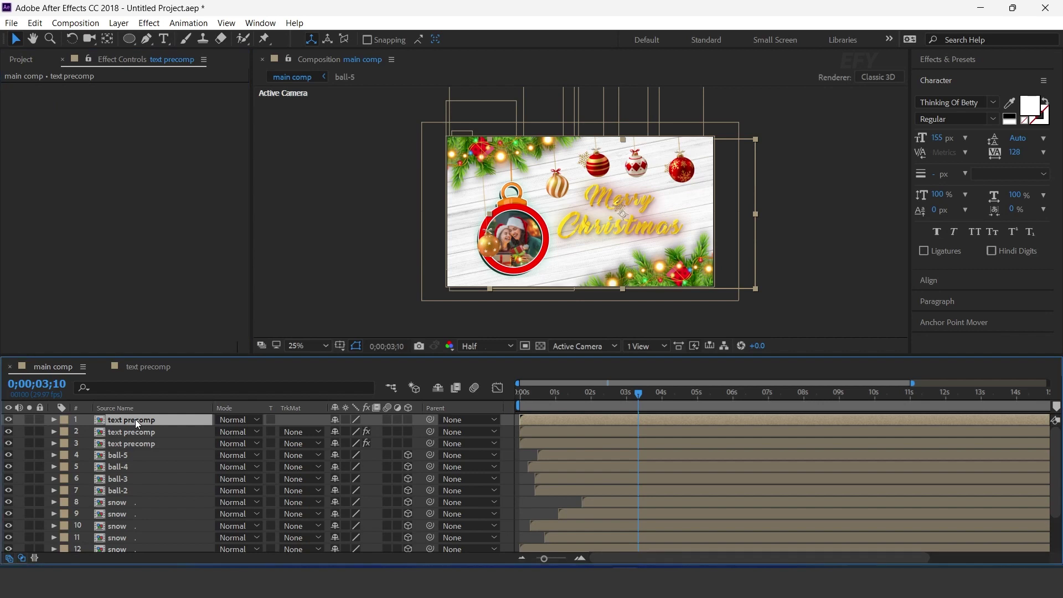
pyautogui.hotkey('ctrl', 'space')
pyautogui.write('cc pa')
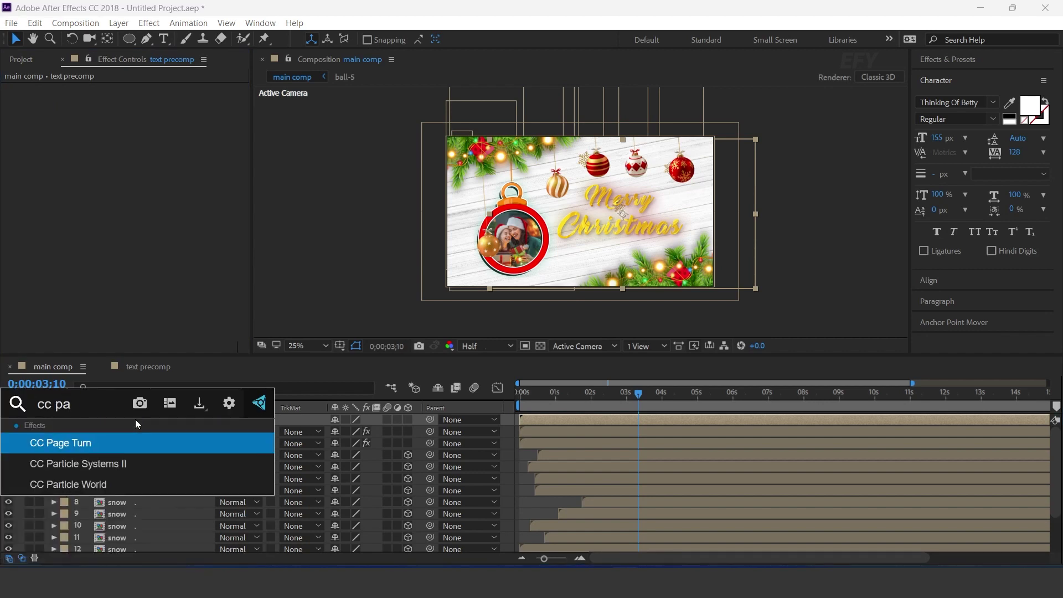
pyautogui.click(133, 464)
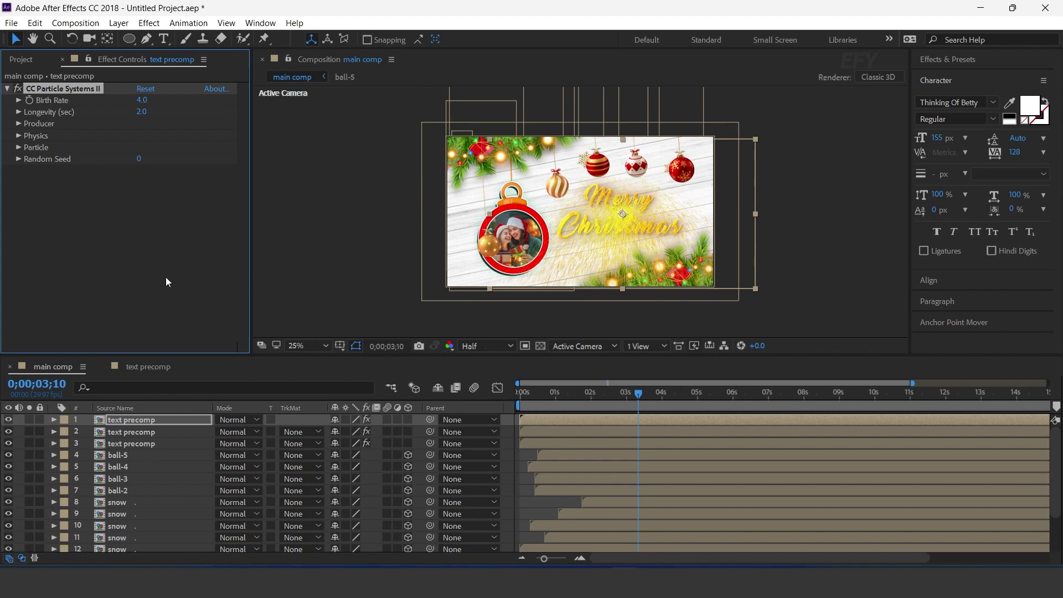
# Expand the particle, physics and producer settings and set the producer's Radius X and Radius Y to 50.
pyautogui.click(19, 148)
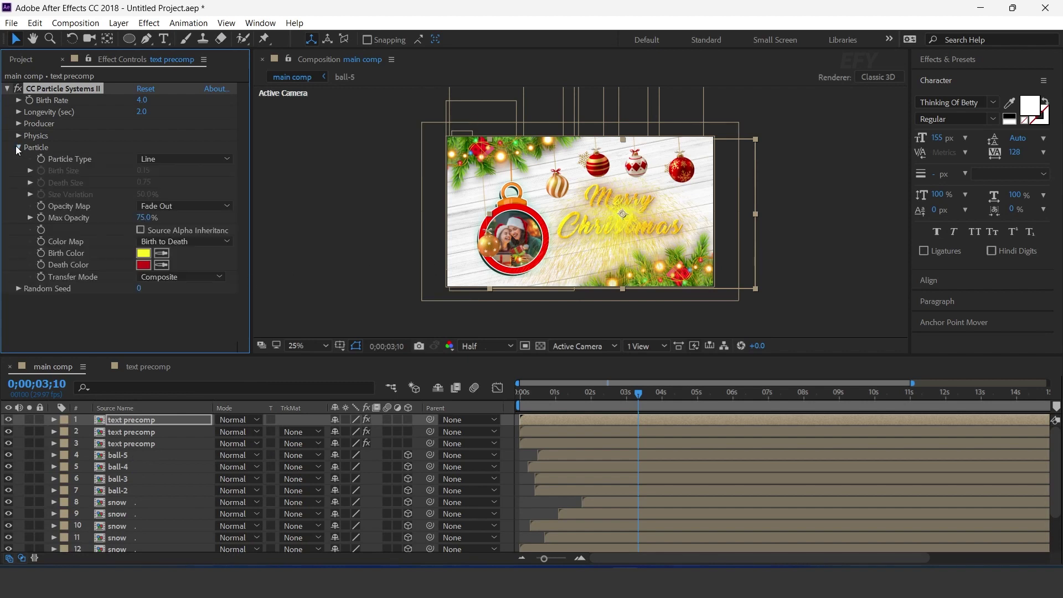
pyautogui.click(19, 136)
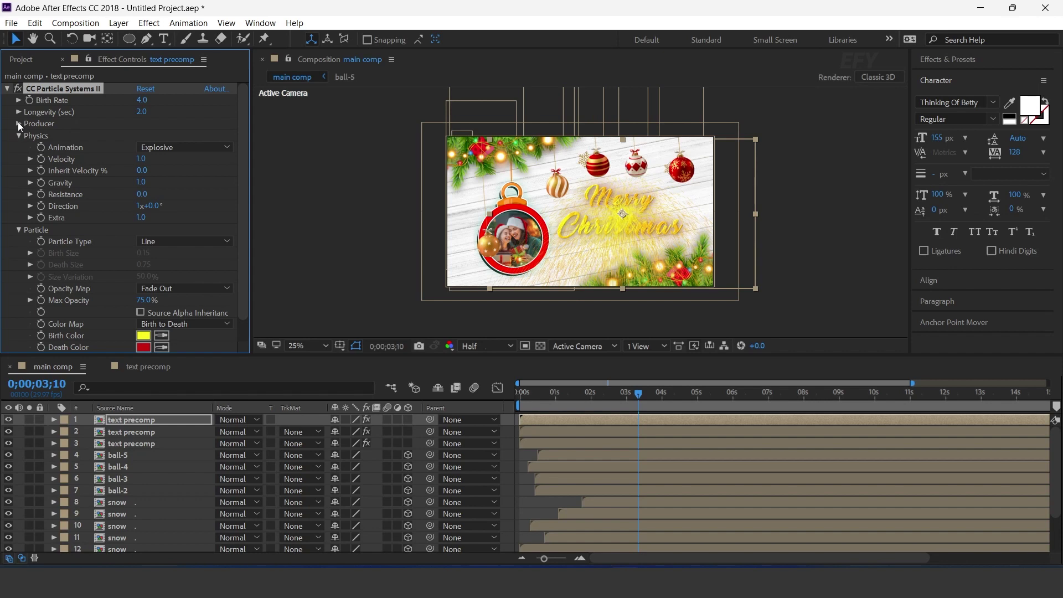
pyautogui.click(19, 124)
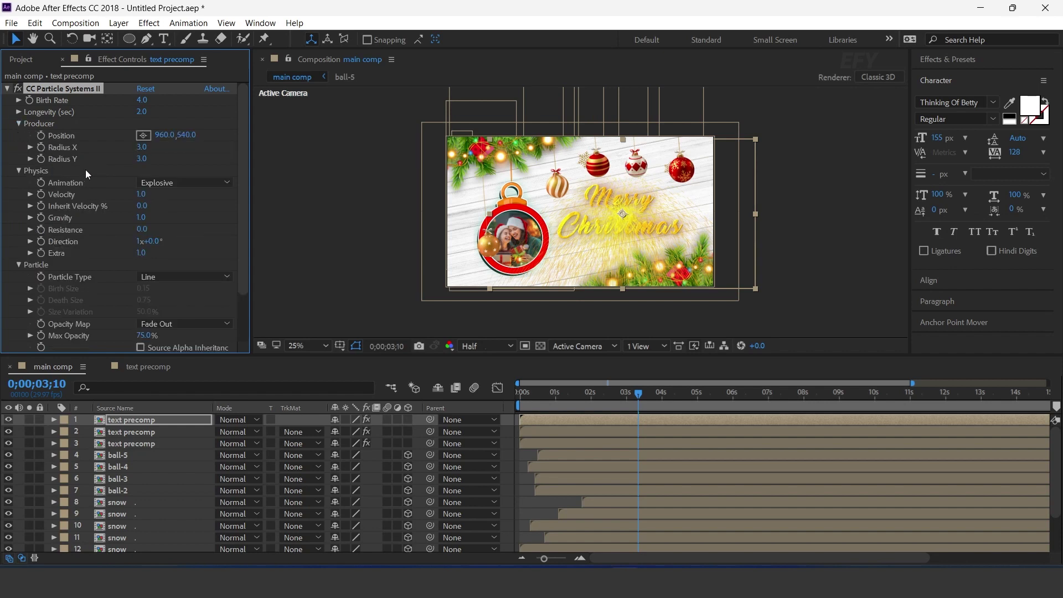
pyautogui.click(142, 146)
pyautogui.write('50')
pyautogui.press('Tab')
pyautogui.write('50')
pyautogui.press('Return')
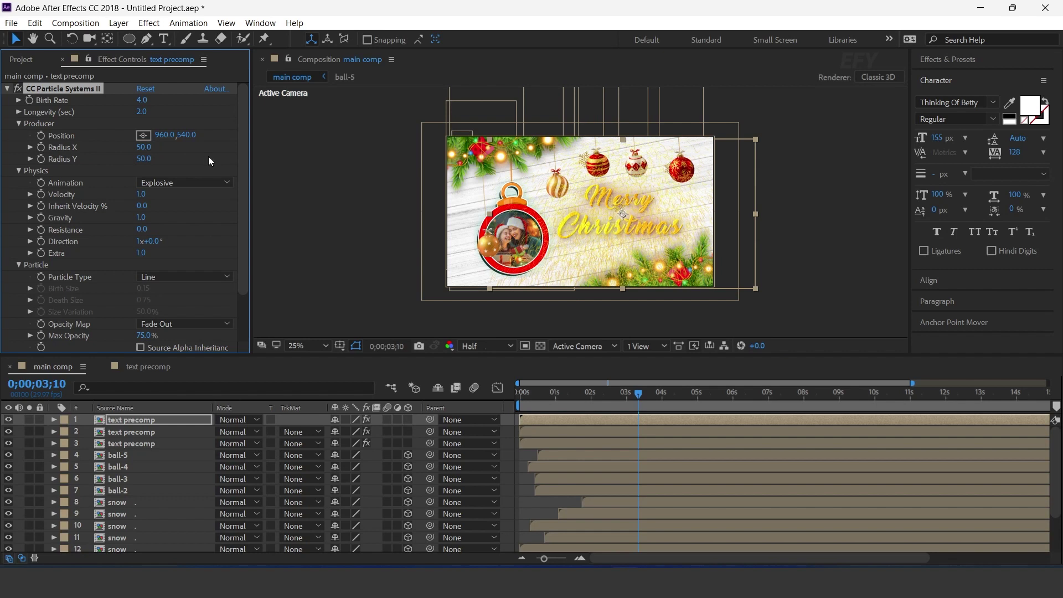
# Set the particle physics animation to Jet Sideways with a velocity of 2.5.
pyautogui.click(214, 183)
pyautogui.click(188, 324)
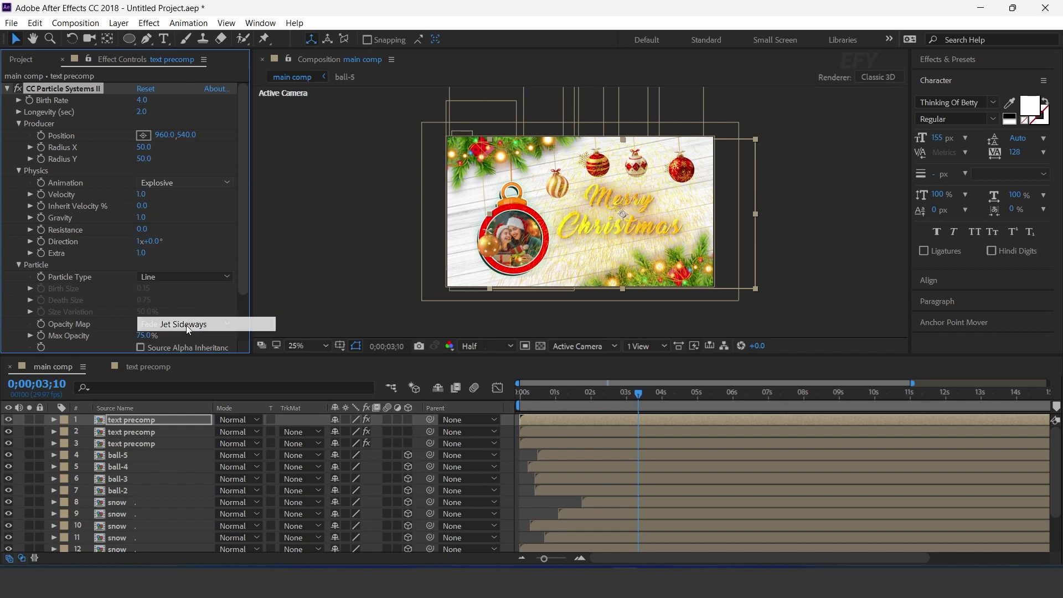
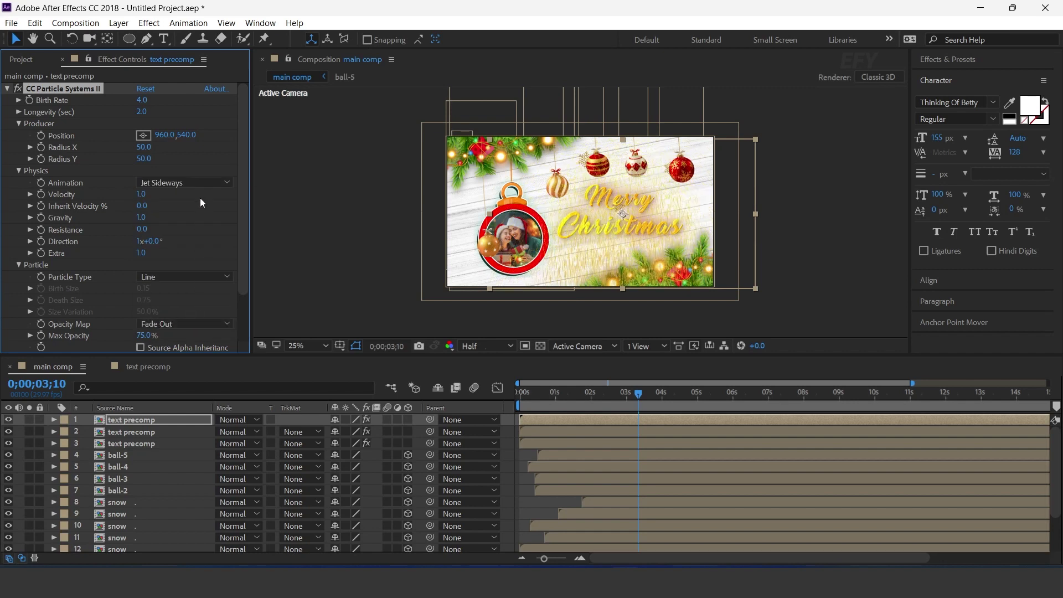
pyautogui.click(141, 195)
pyautogui.write('2.5')
pyautogui.press('Return')
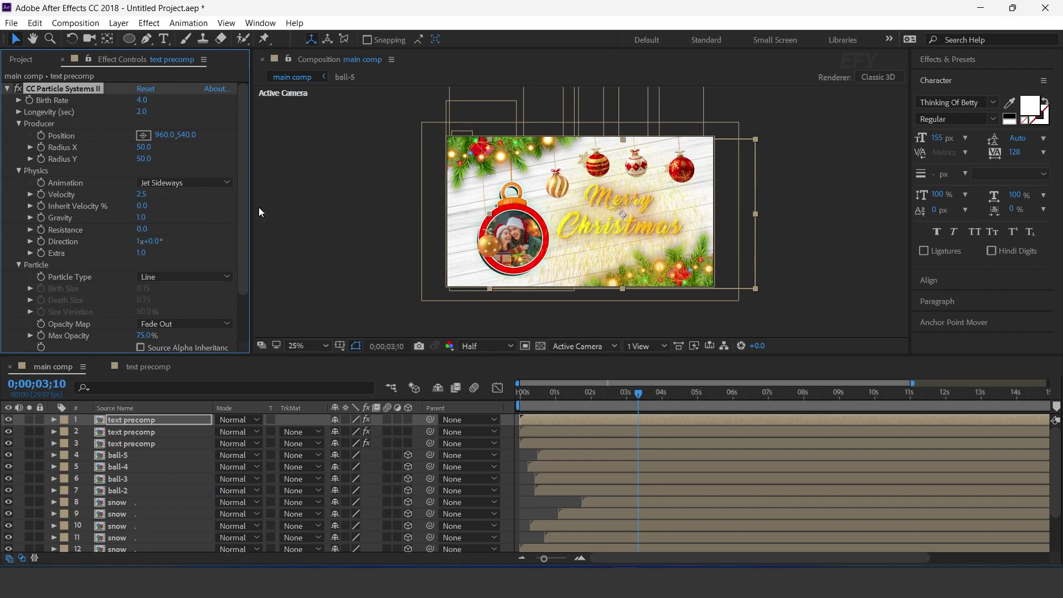
# Set the particle gravity to 0.1 and the resistance to 25.
pyautogui.click(141, 217)
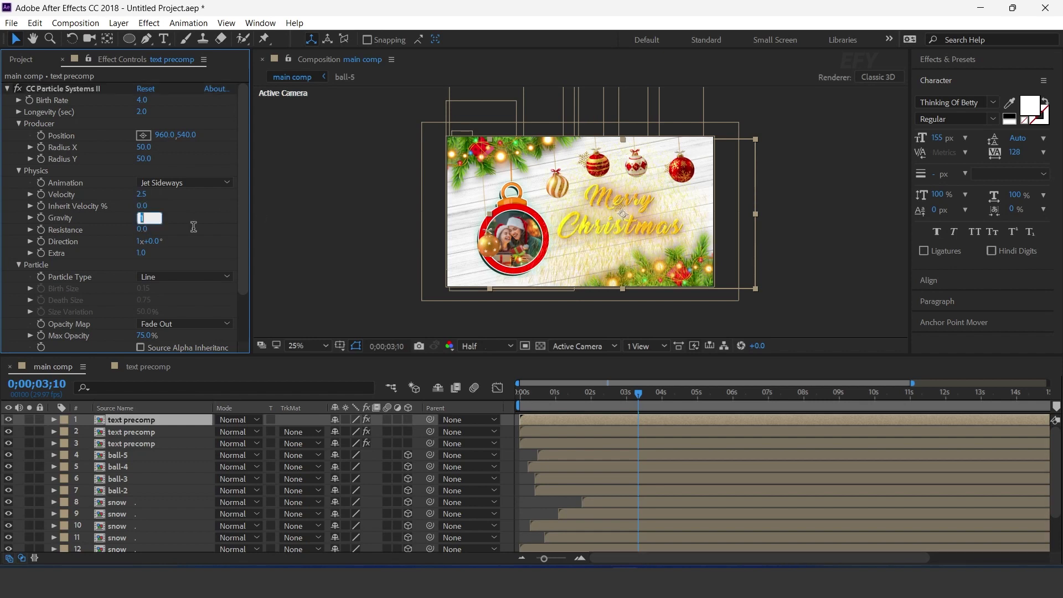
pyautogui.write('.1')
pyautogui.press('Return')
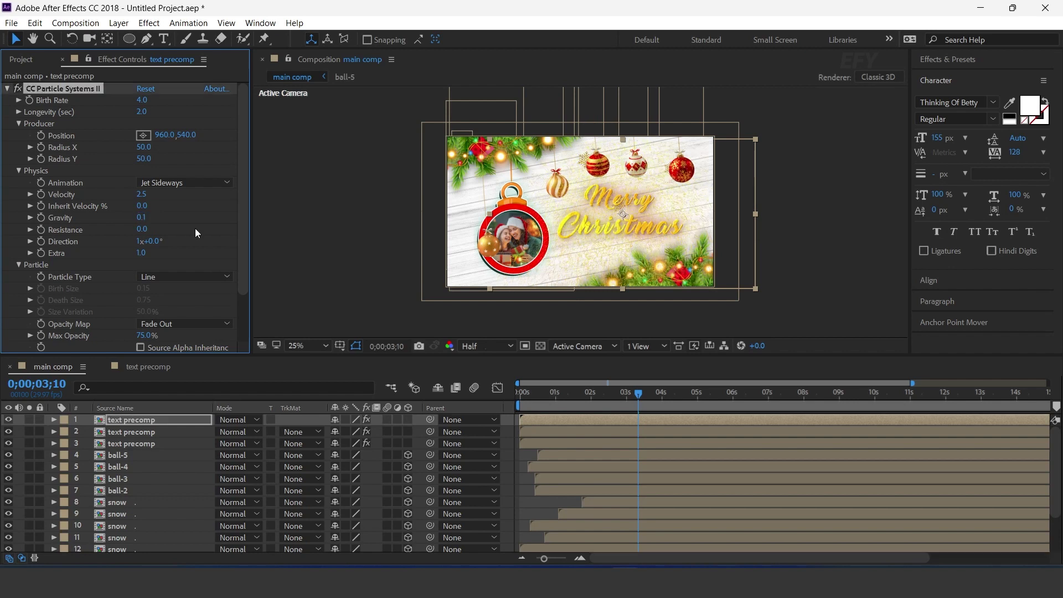
pyautogui.click(143, 230)
pyautogui.write('25')
pyautogui.press('Return')
# Change the particle type to Shaded Sphere and set both birth size and death size to 0.05.
pyautogui.scroll(-2, 167, 222)
pyautogui.click(183, 245)
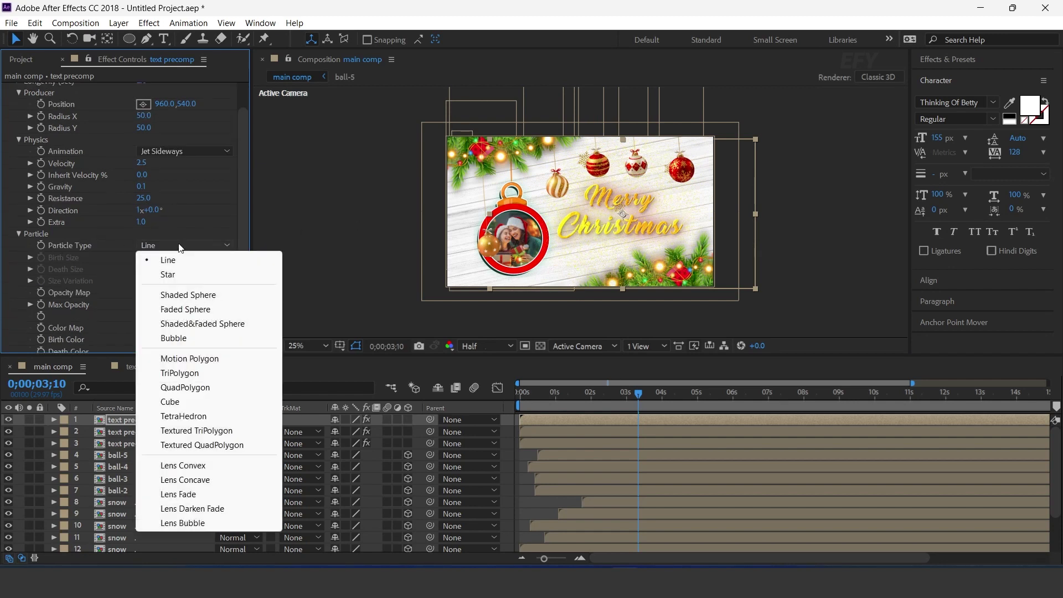
pyautogui.click(195, 297)
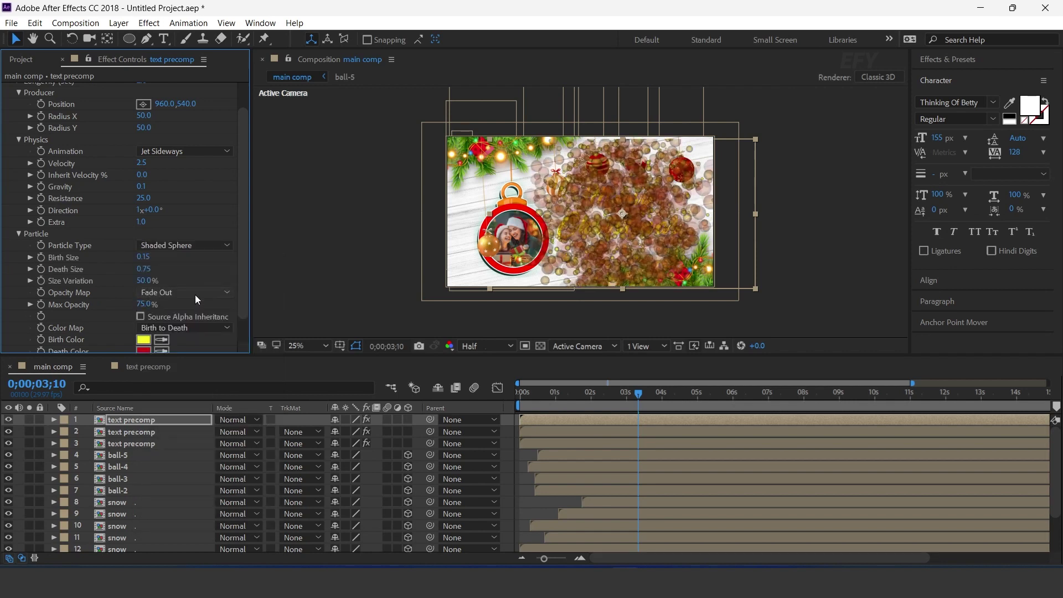
pyautogui.click(143, 257)
pyautogui.press('BackSpace')
pyautogui.write('.05')
pyautogui.press('Return')
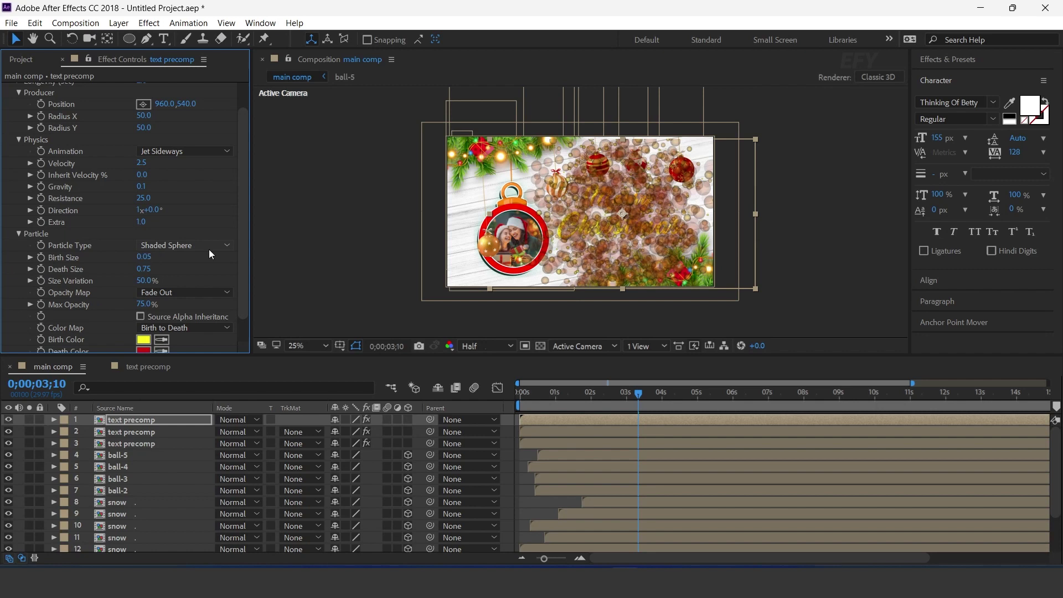
pyautogui.click(147, 269)
pyautogui.write('.05')
pyautogui.press('Return')
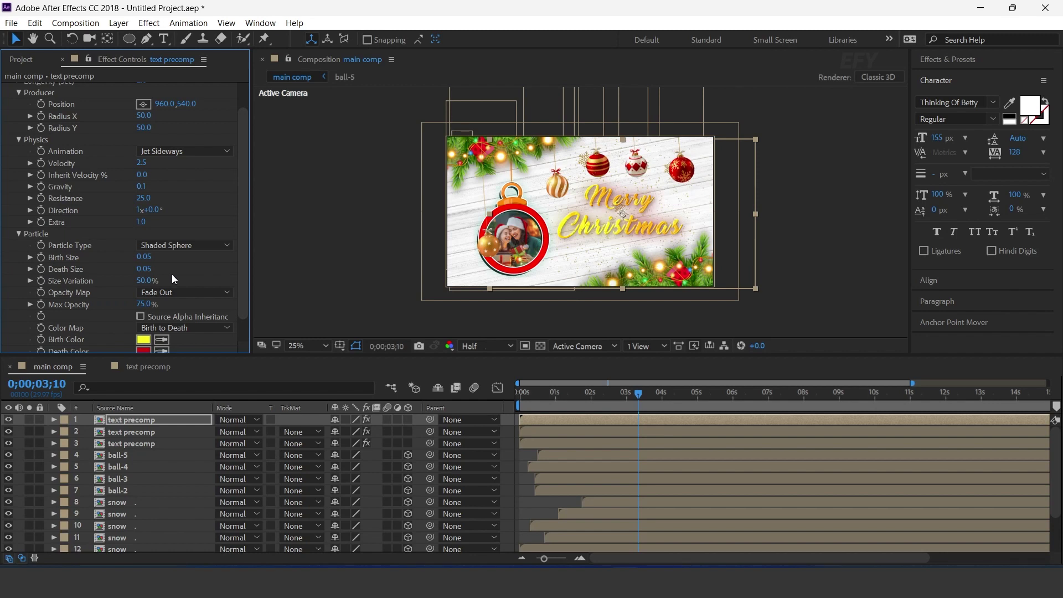
# Sample the golden orange of the Merry Christmas title for the particles' birth and death colors.
pyautogui.scroll(1, 646, 205)
pyautogui.scroll(1, 565, 200)
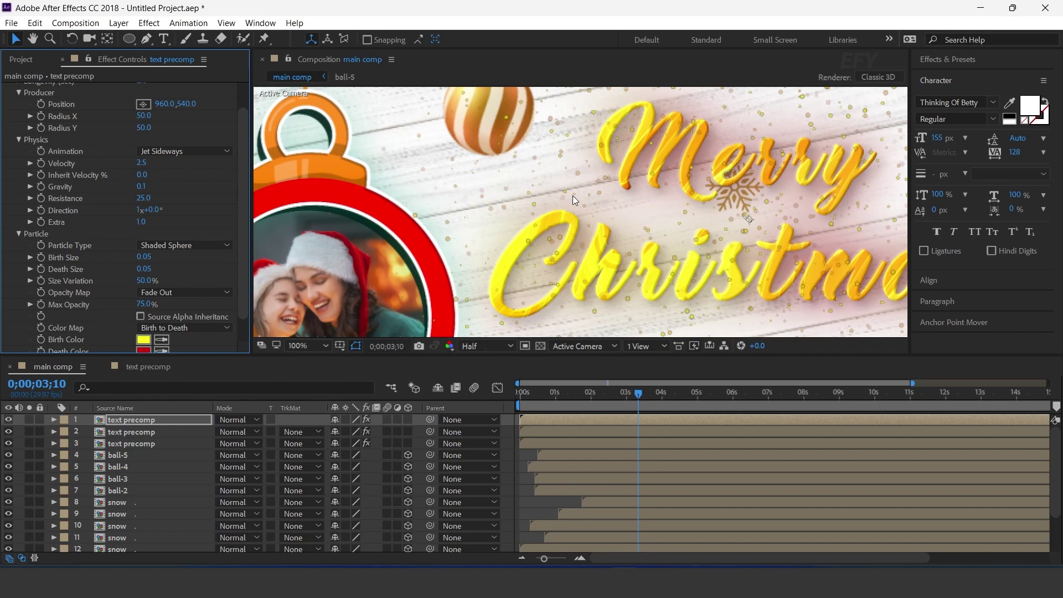
pyautogui.scroll(-2, 564, 203)
pyautogui.scroll(2, 566, 204)
pyautogui.scroll(-1, 220, 297)
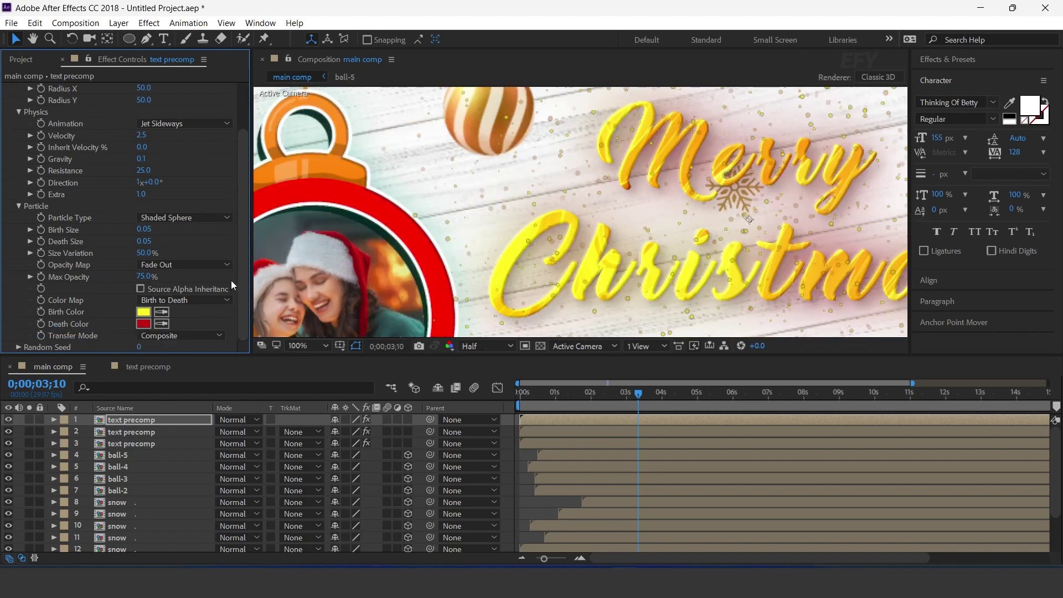
pyautogui.click(162, 312)
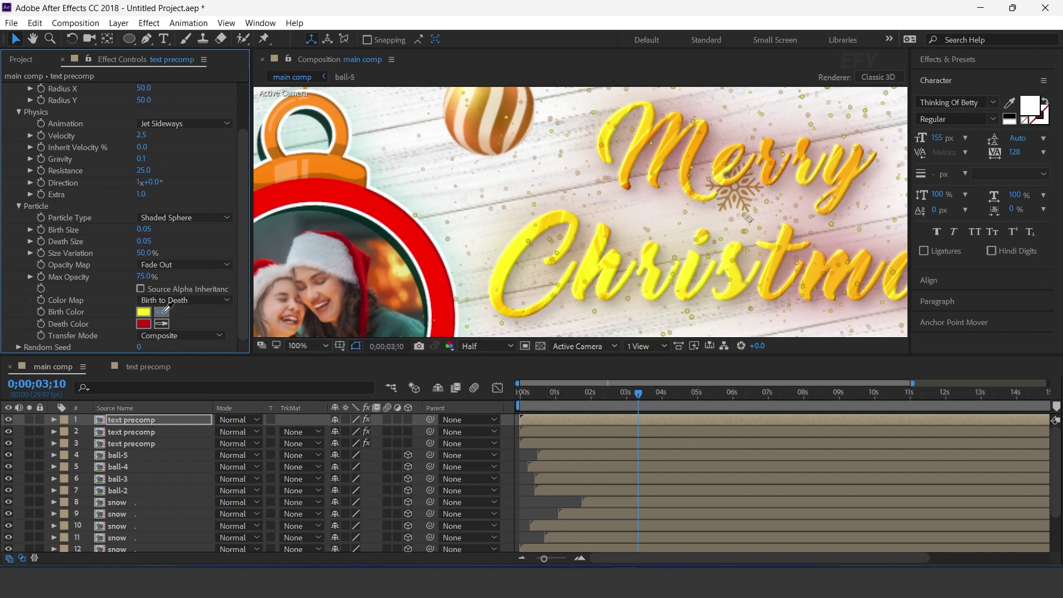
pyautogui.click(695, 147)
pyautogui.click(161, 324)
# Darken the particles' birth color to a deeper orange-gold and fine-tune the hue of the golden death color.
pyautogui.click(147, 313)
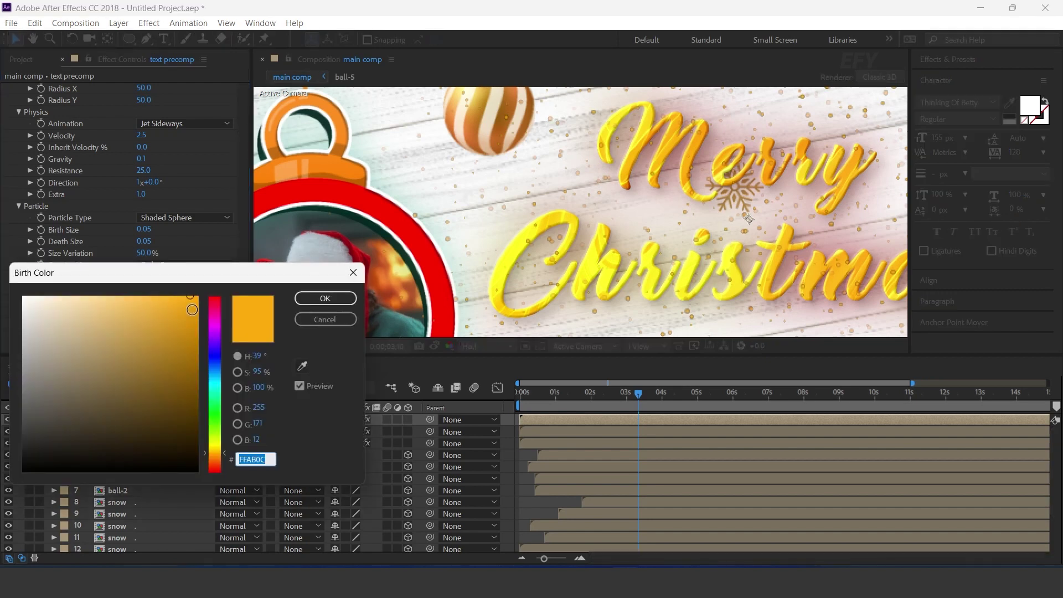
pyautogui.moveTo(189, 301); pyautogui.dragTo(193, 320)
pyautogui.moveTo(214, 454); pyautogui.dragTo(215, 456)
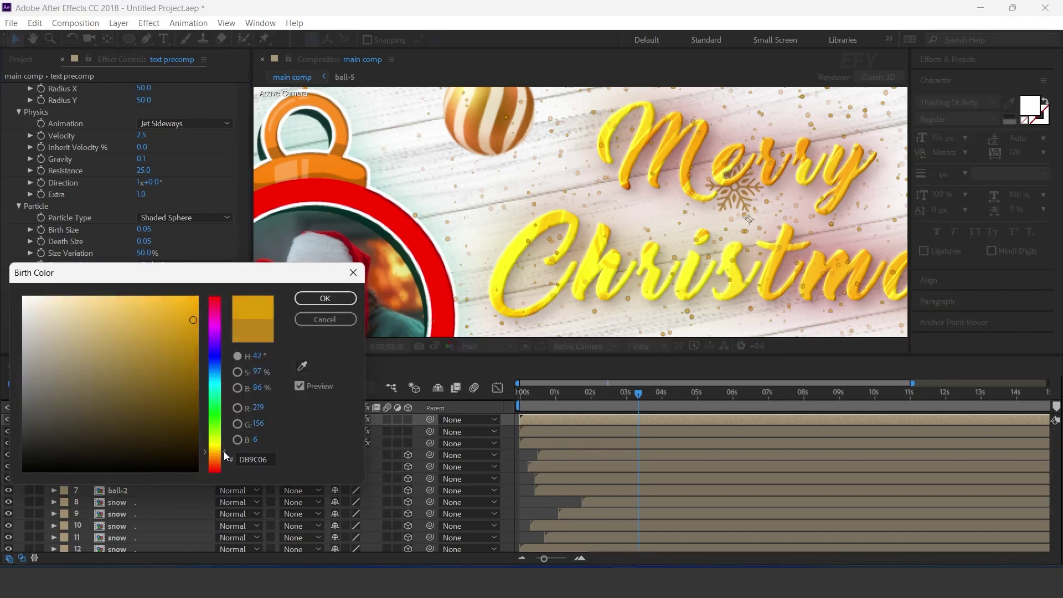
pyautogui.click(325, 298)
pyautogui.click(145, 321)
pyautogui.click(224, 453)
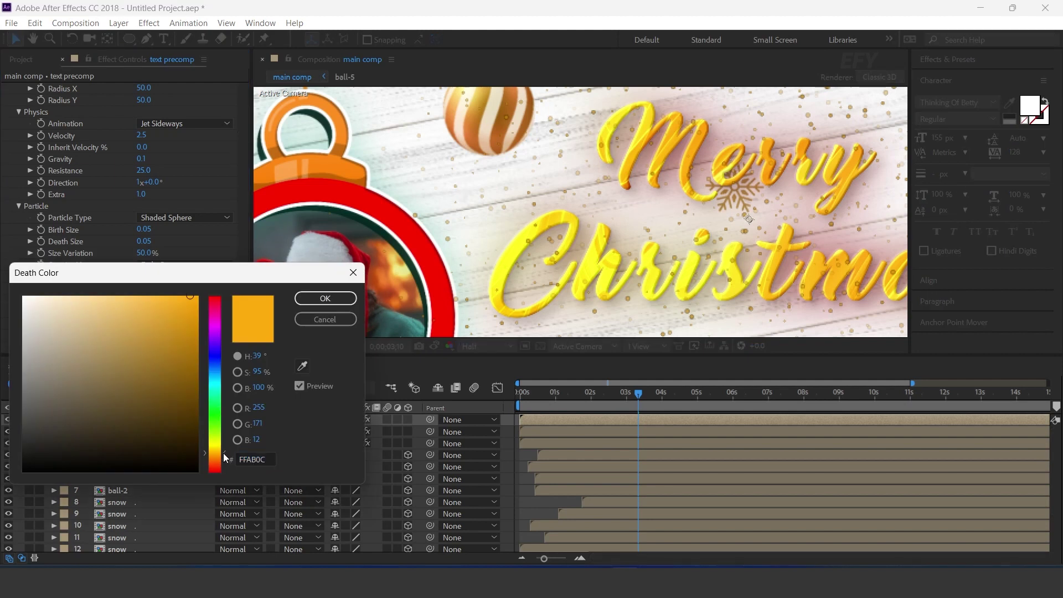
pyautogui.click(317, 297)
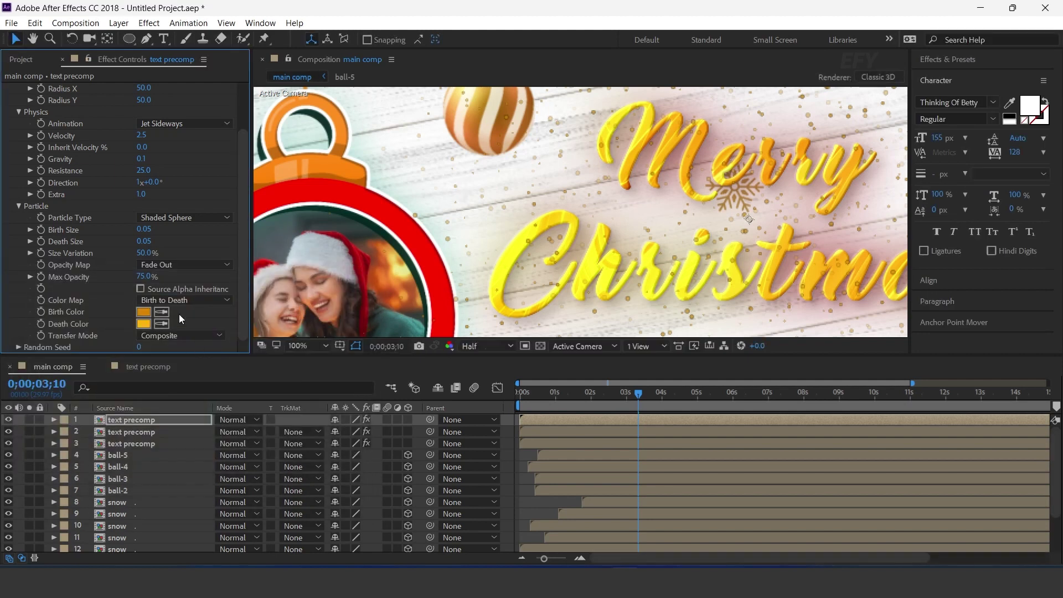
# Enable Source Alpha Inheritance for the particles and set their longevity to 1 second.
pyautogui.click(141, 289)
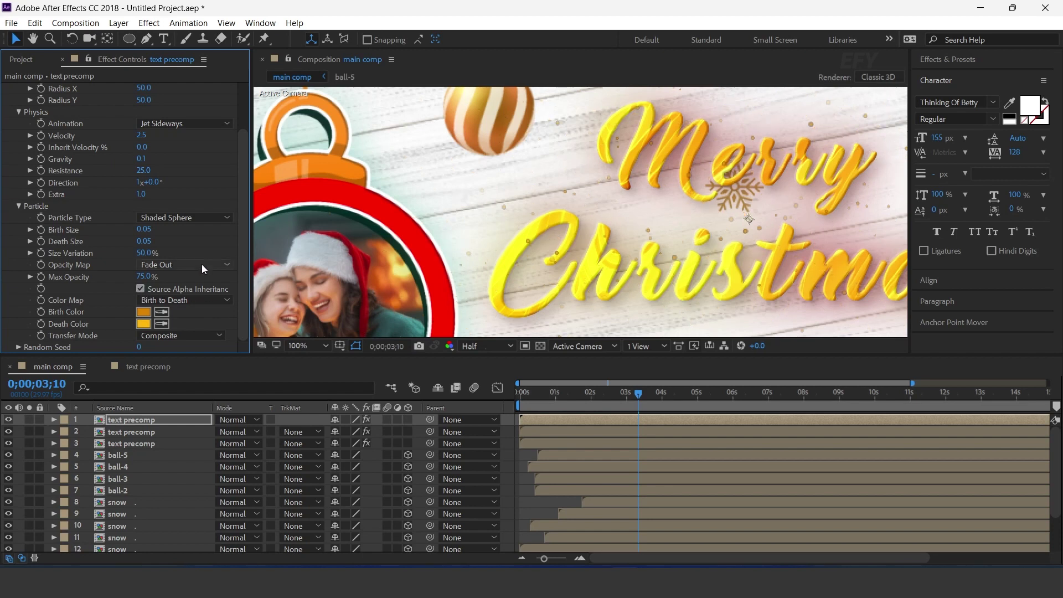
pyautogui.scroll(3, 183, 238)
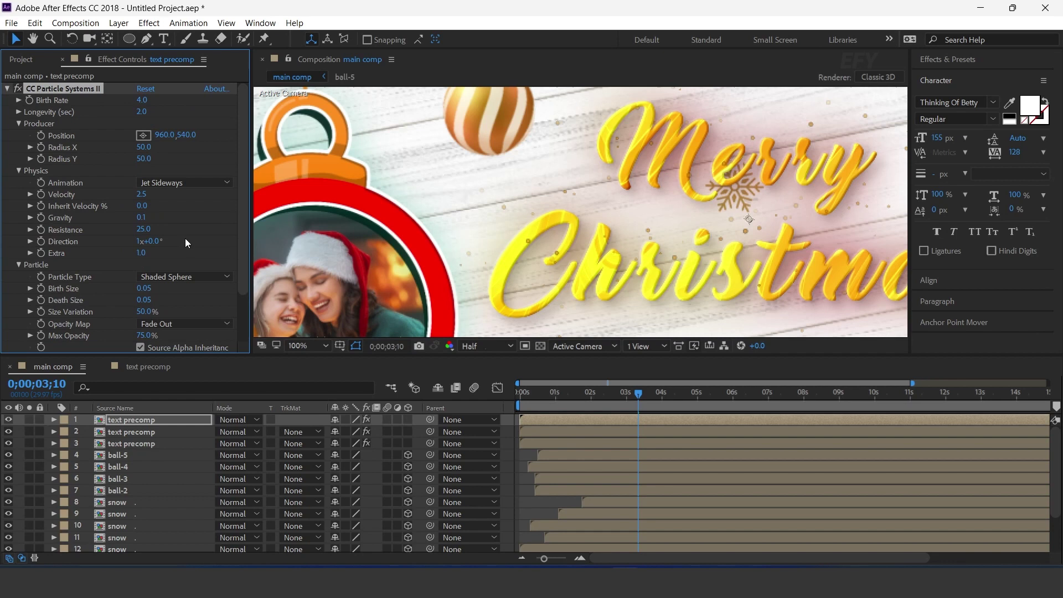
pyautogui.click(142, 112)
pyautogui.write('1')
pyautogui.press('Return')
# Keyframe the particles' Birth Rate at 150 at the one-second mark and reveal the layer's keyframes.
pyautogui.click(556, 394)
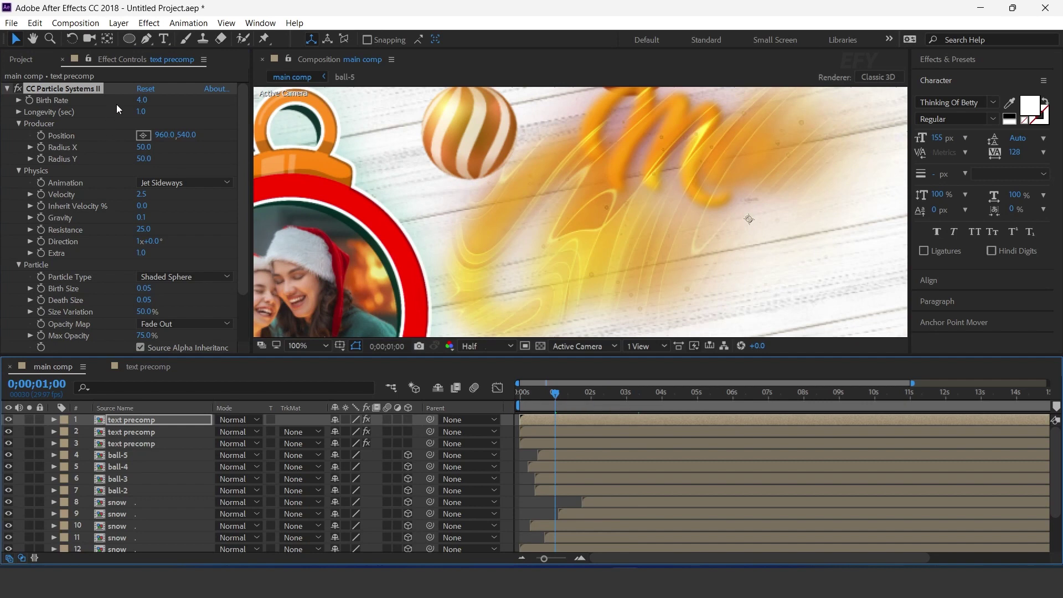
pyautogui.click(29, 100)
pyautogui.click(141, 100)
pyautogui.write('150')
pyautogui.press('Return')
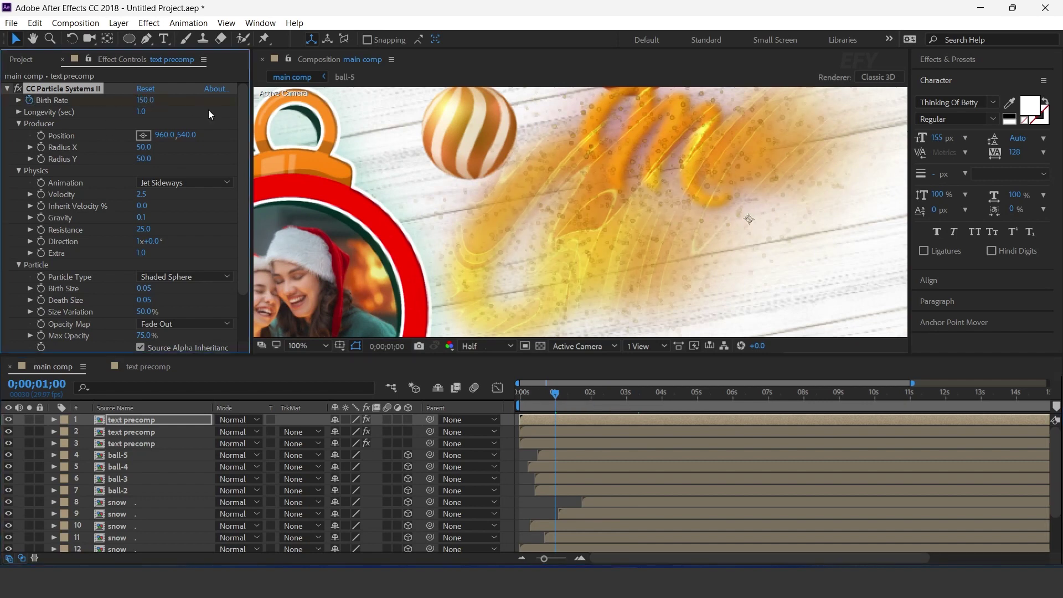
pyautogui.press('u')
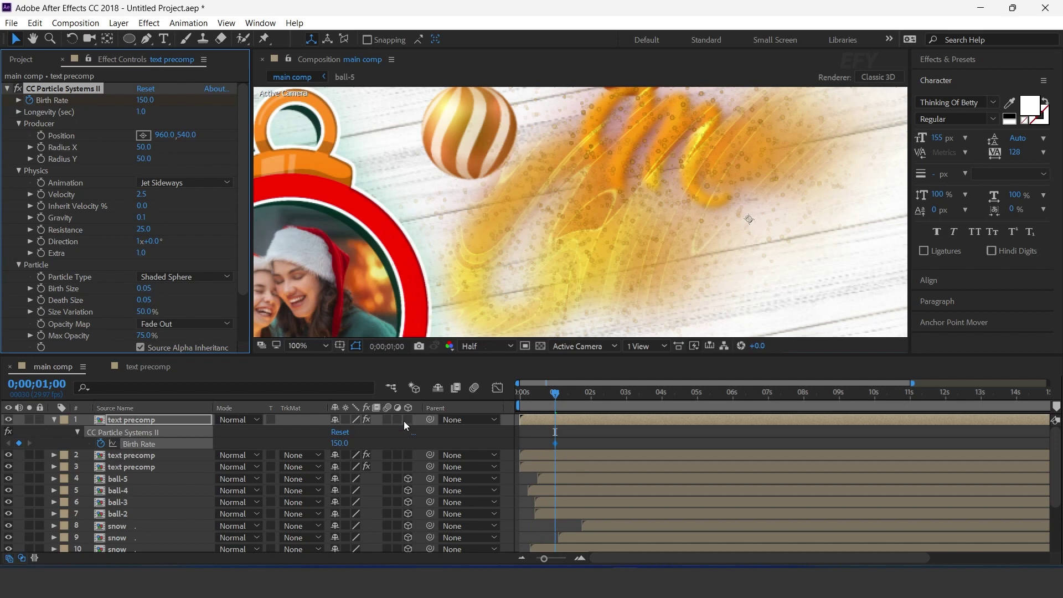
# Keyframe the particles' Birth Rate to 0 two frames after the first keyframe, at 0;00;01;02.
pyautogui.press('pagedown')
pyautogui.press('pagedown')
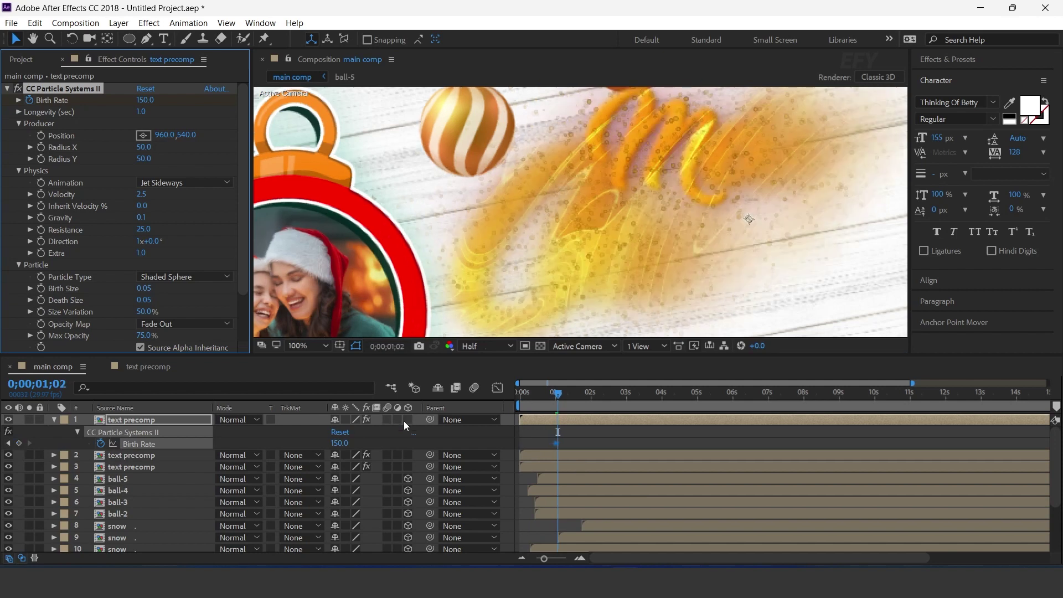
pyautogui.click(150, 100)
pyautogui.write('0')
pyautogui.press('Return')
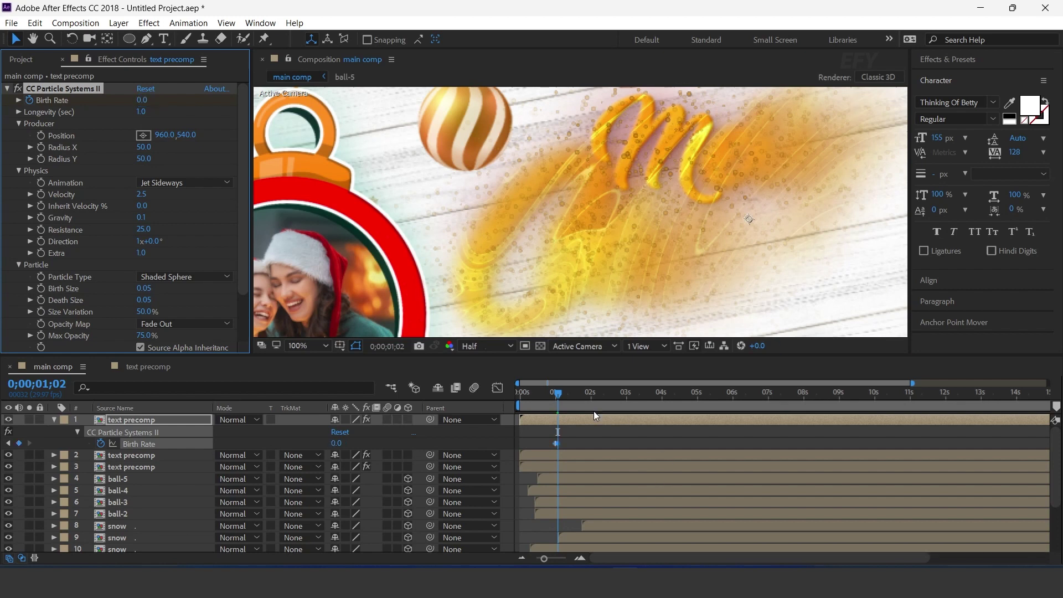
pyautogui.click(54, 420)
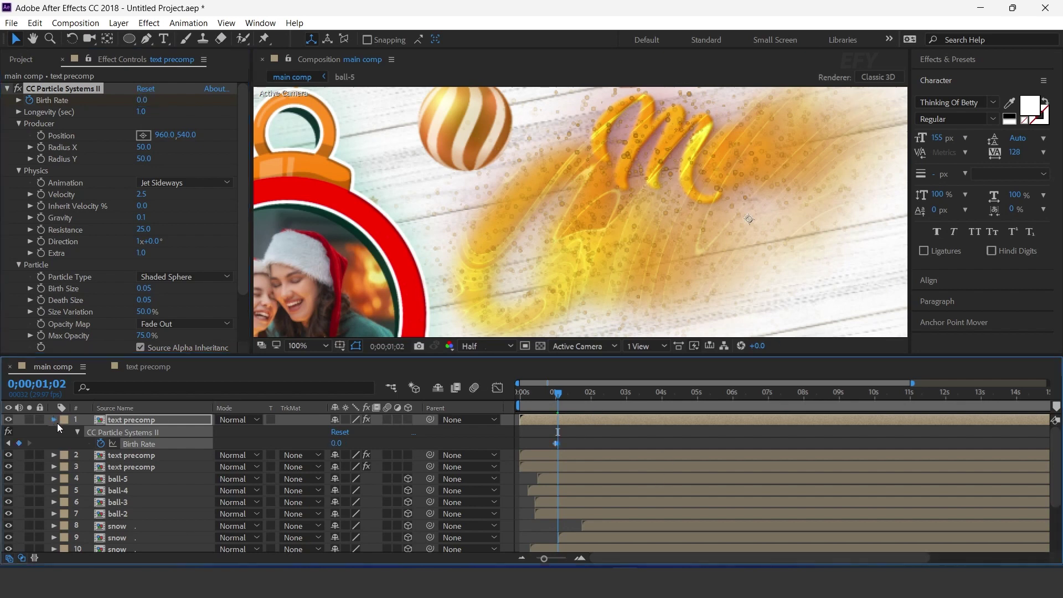
# Set the particle text precomp layer's blending mode to Add and duplicate the layer.
pyautogui.click(121, 422)
pyautogui.click(243, 419)
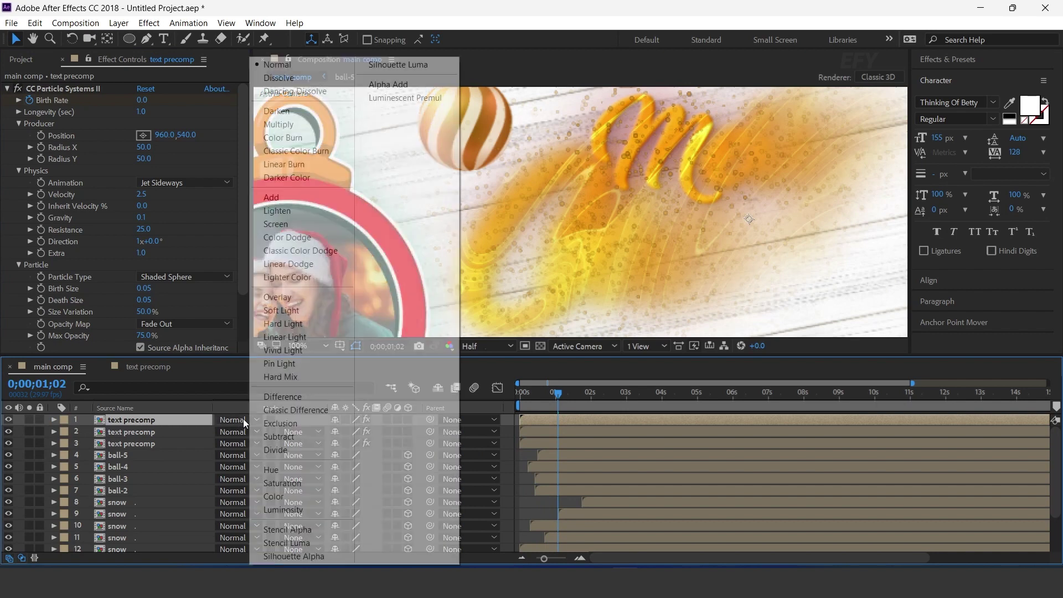
pyautogui.click(295, 199)
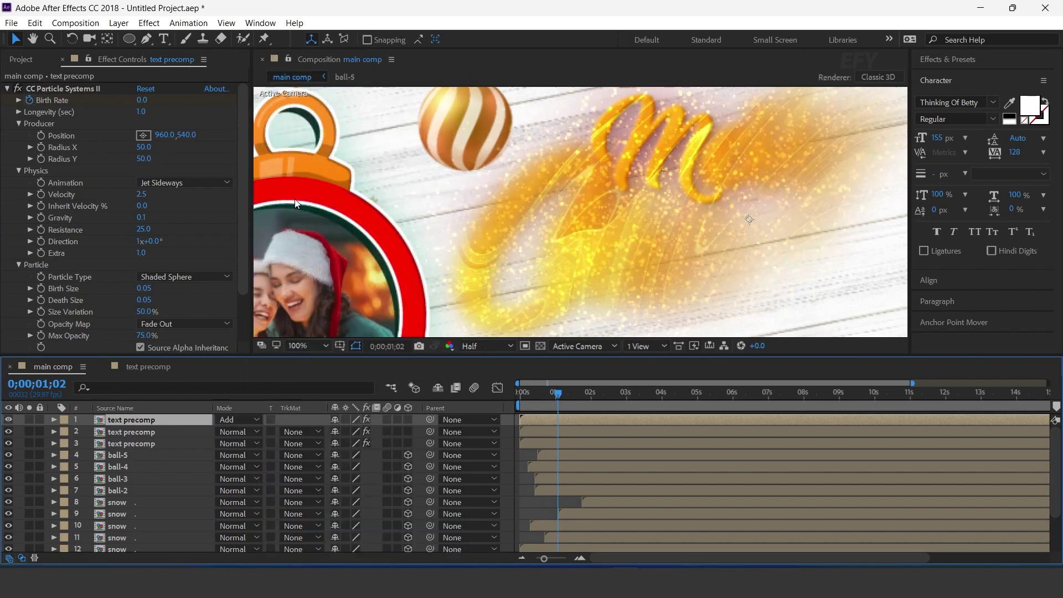
pyautogui.press(',')
pyautogui.press(',')
pyautogui.press(',')
pyautogui.press(',')
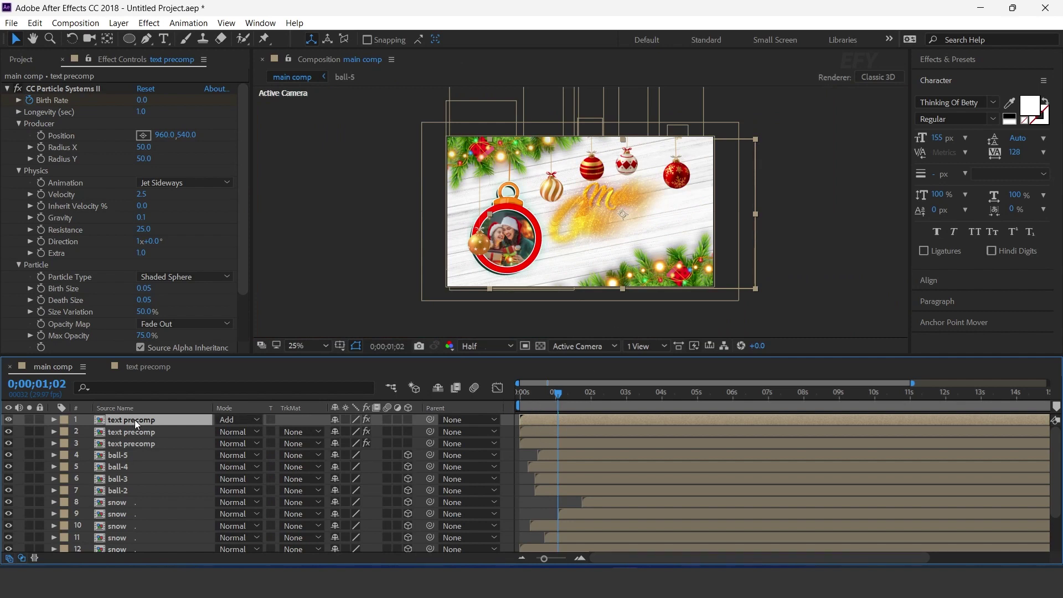
pyautogui.hotkey('ctrl', 'd')
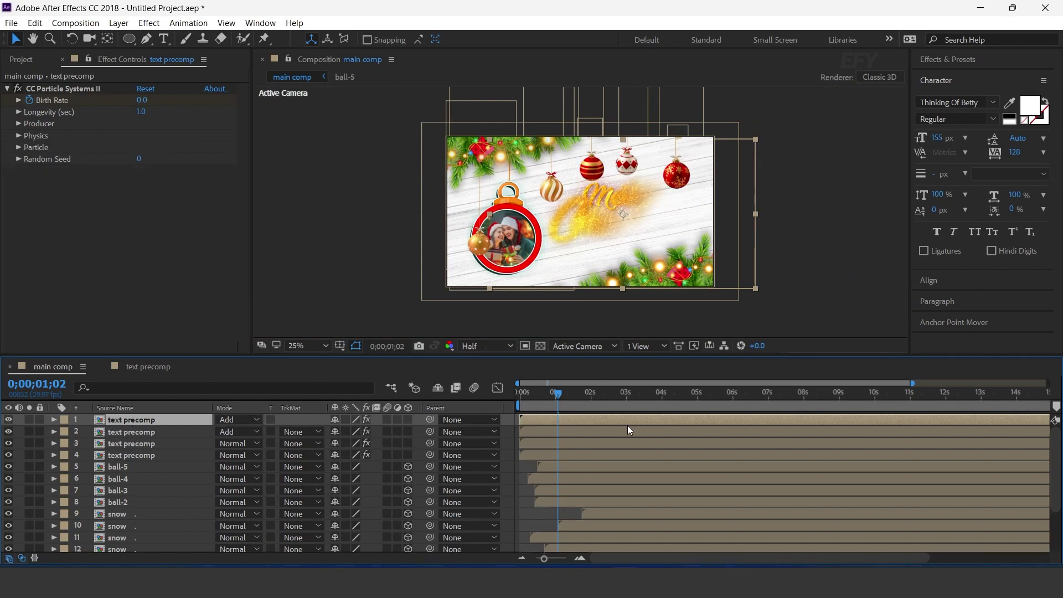
# Preview the particle burst from the start and set the original particle layer's Longevity to 2 seconds.
pyautogui.moveTo(541, 394); pyautogui.dragTo(522, 393)
pyautogui.press('space')
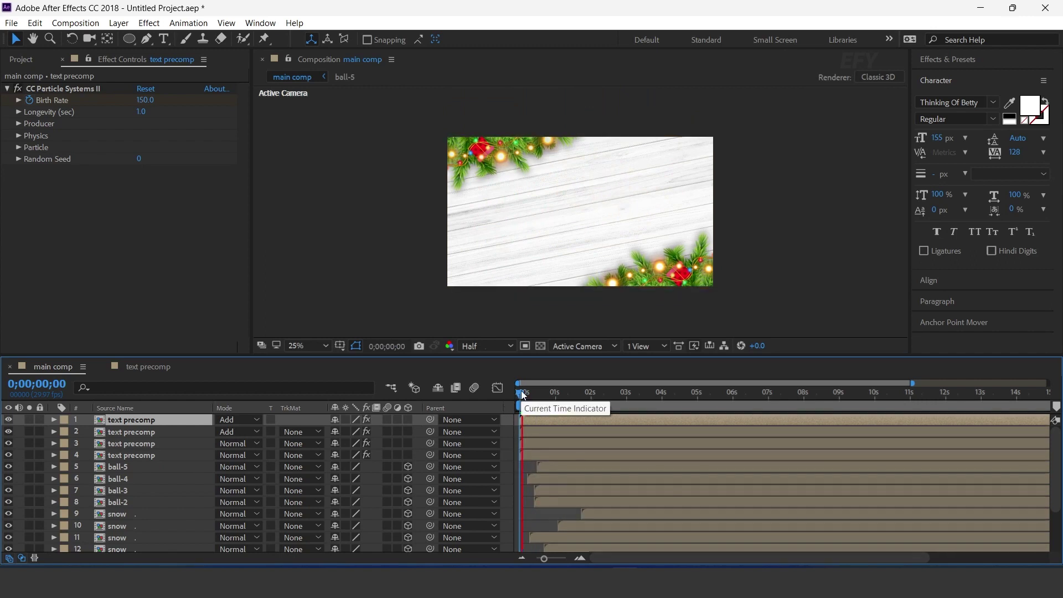
pyautogui.press('.')
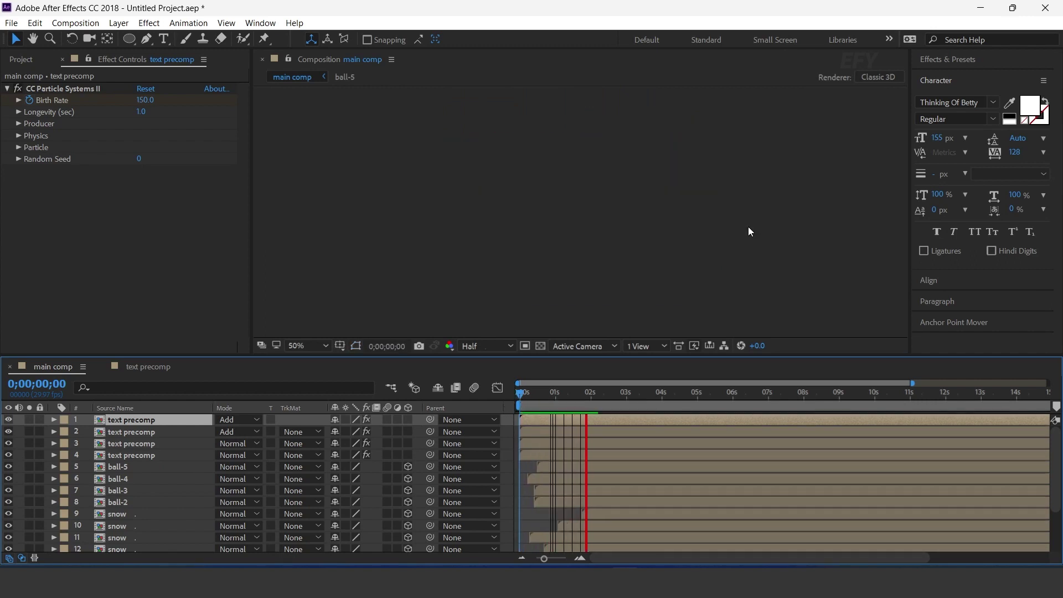
pyautogui.moveTo(540, 396); pyautogui.dragTo(561, 408)
pyautogui.click(133, 444)
pyautogui.click(128, 419)
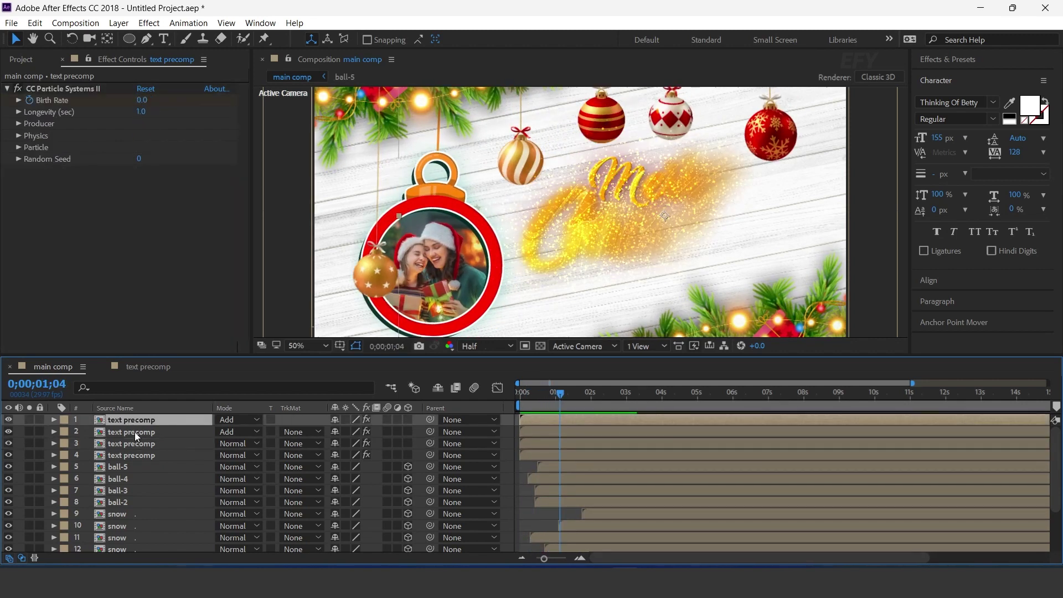
pyautogui.click(135, 432)
pyautogui.click(140, 113)
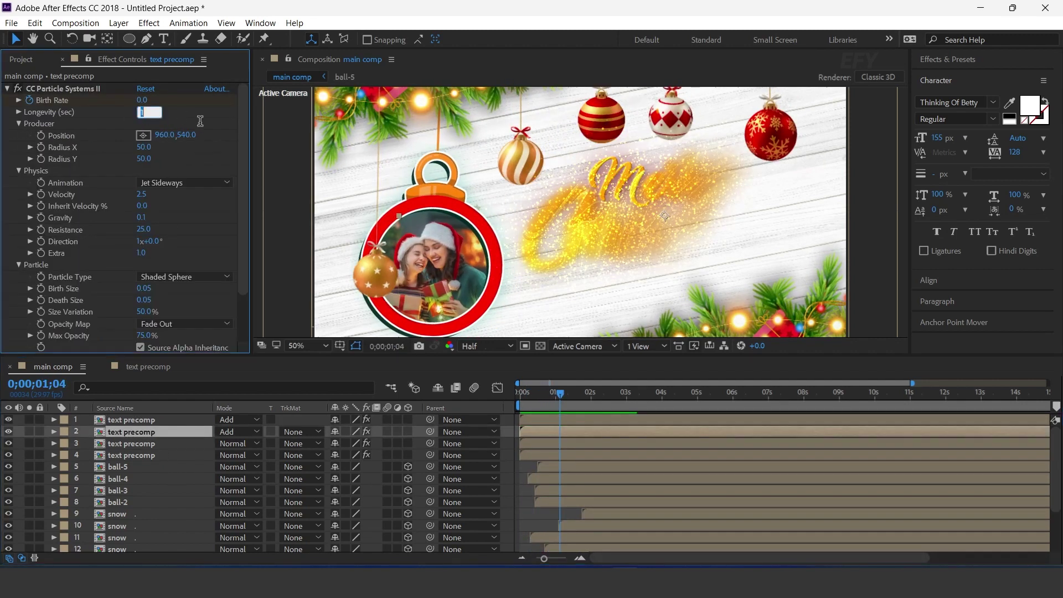
pyautogui.write('2')
pyautogui.press('Return')
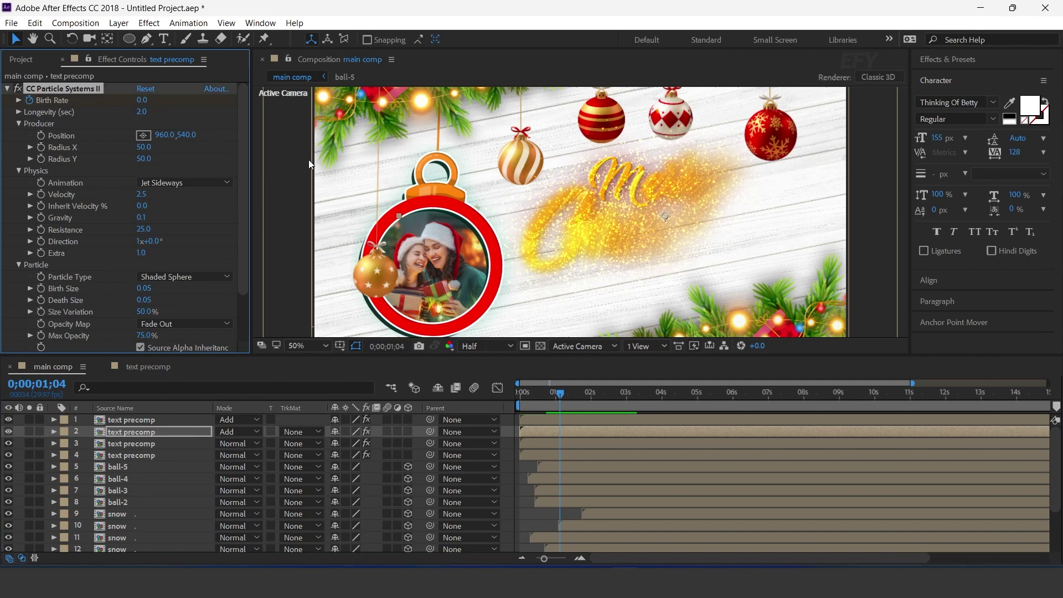
# Set the duplicated particle layer's Longevity to 2 seconds as well and preview the animation from the start.
pyautogui.click(143, 422)
pyautogui.click(141, 113)
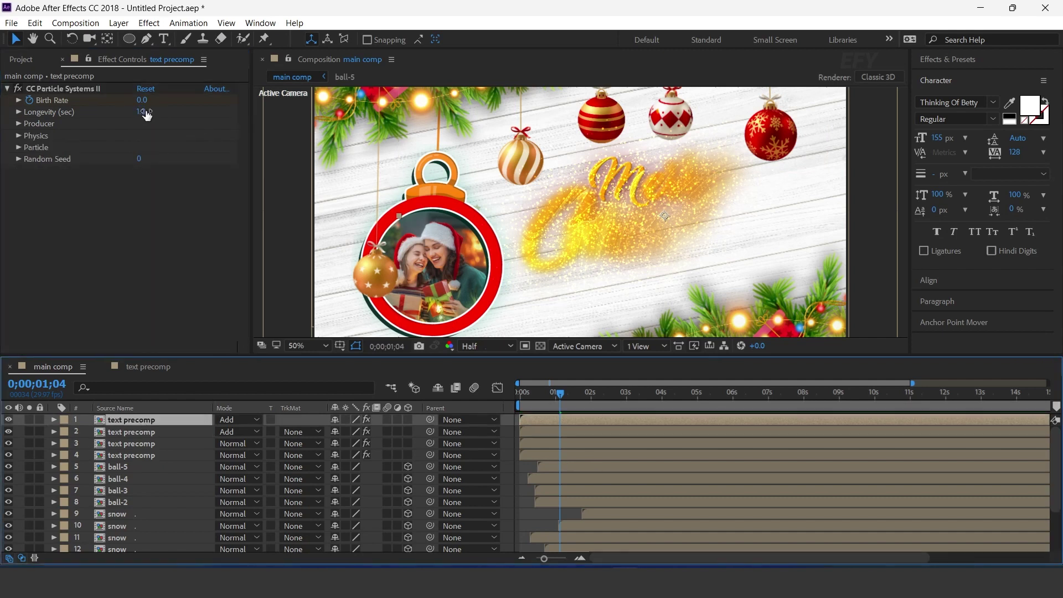
pyautogui.write('2')
pyautogui.press('Return')
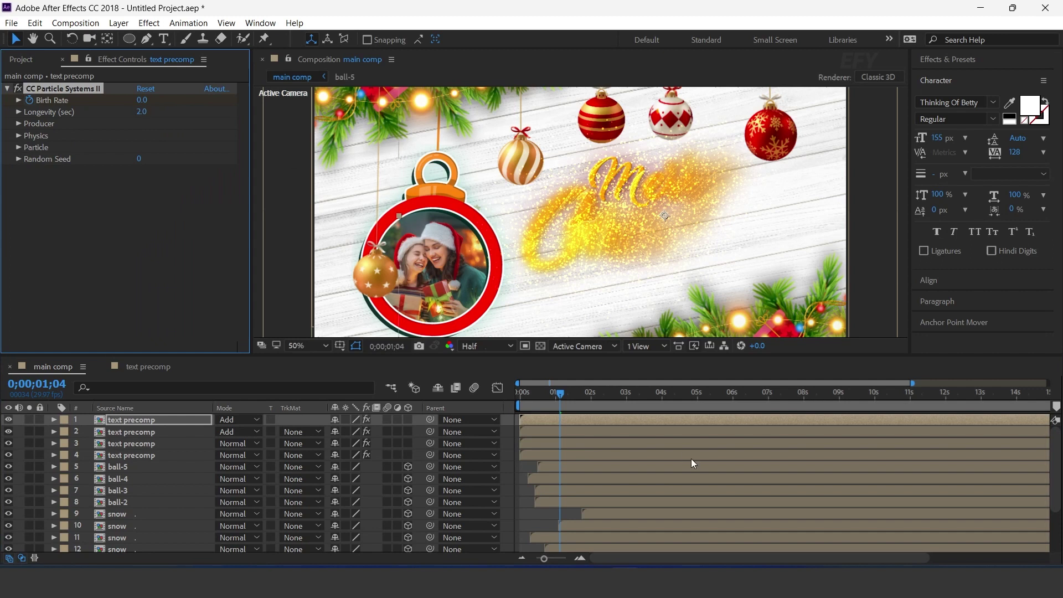
pyautogui.click(524, 391)
pyautogui.press('space')
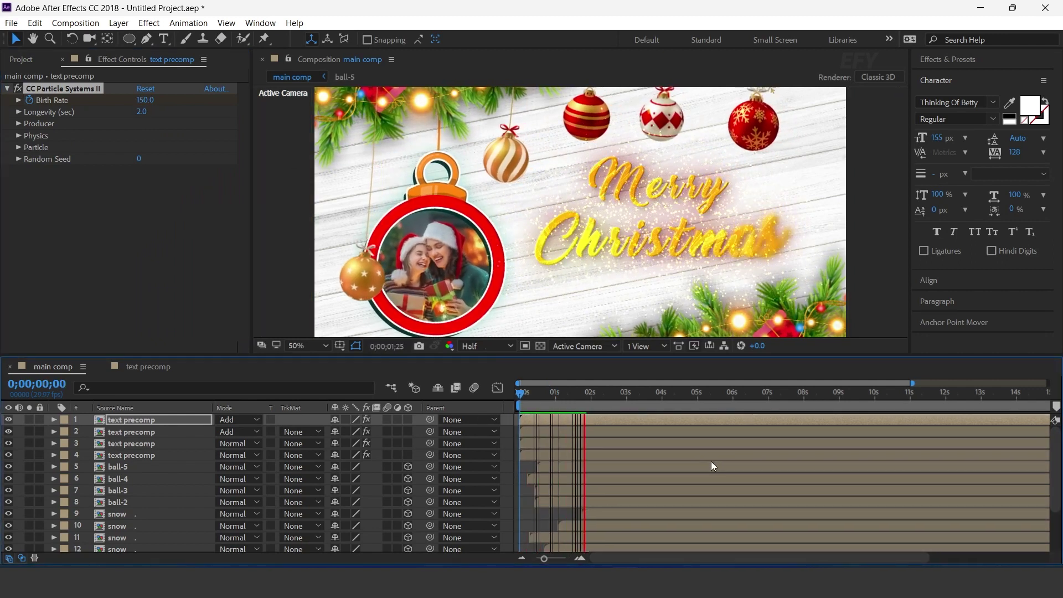
# Make all four text precomp layers 3D, then play the animation from the start and scrub to about five seconds.
pyautogui.moveTo(533, 392); pyautogui.dragTo(638, 393)
pyautogui.scroll(-2, 732, 214)
pyautogui.click(628, 211)
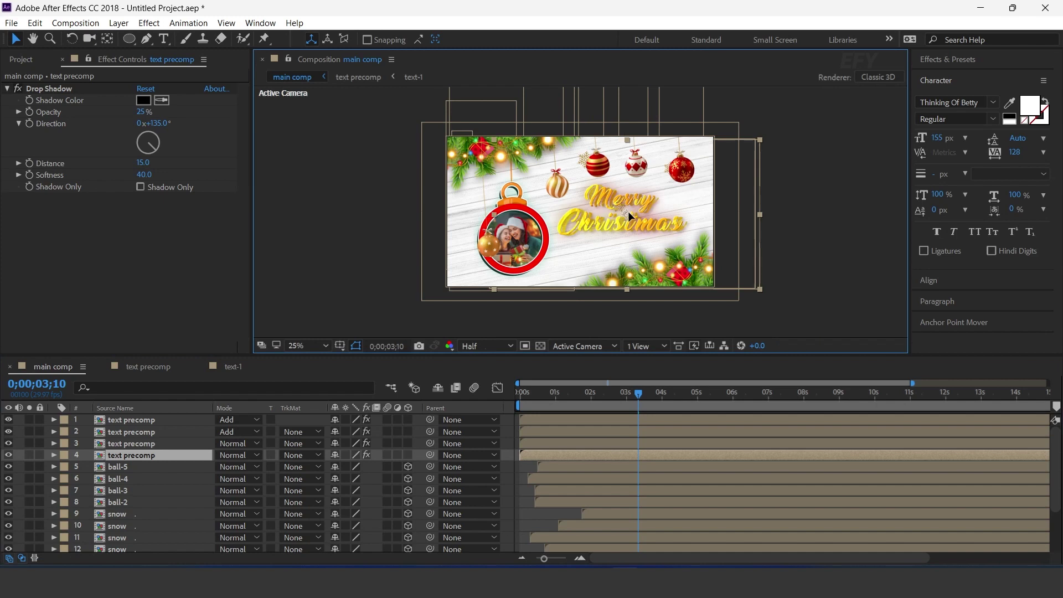
pyautogui.keyDown('shift'); pyautogui.click(144, 421); pyautogui.keyUp('shift')
pyautogui.click(407, 420)
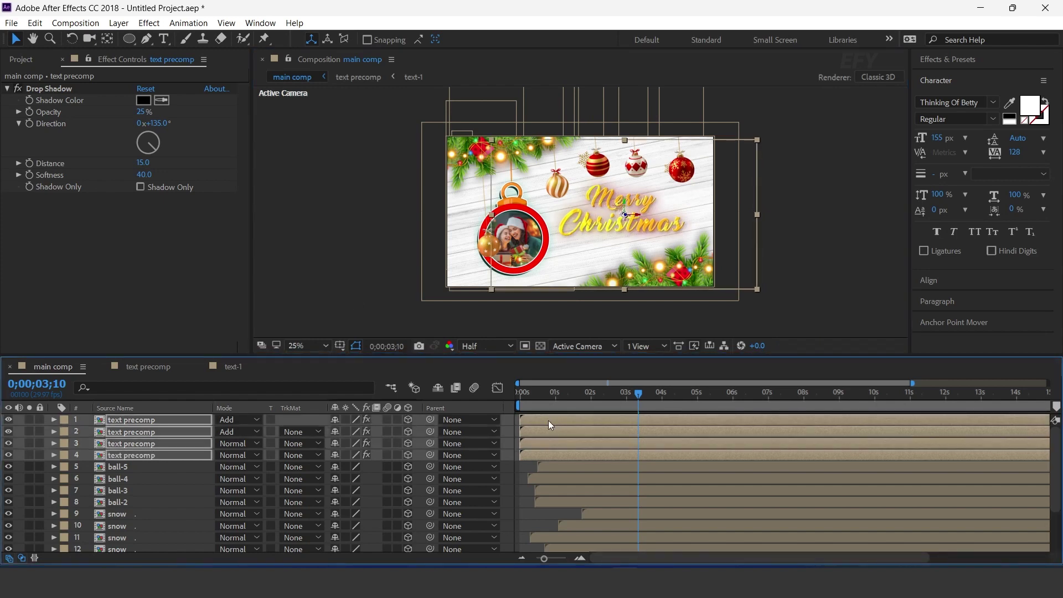
pyautogui.click(800, 222)
pyautogui.press('space')
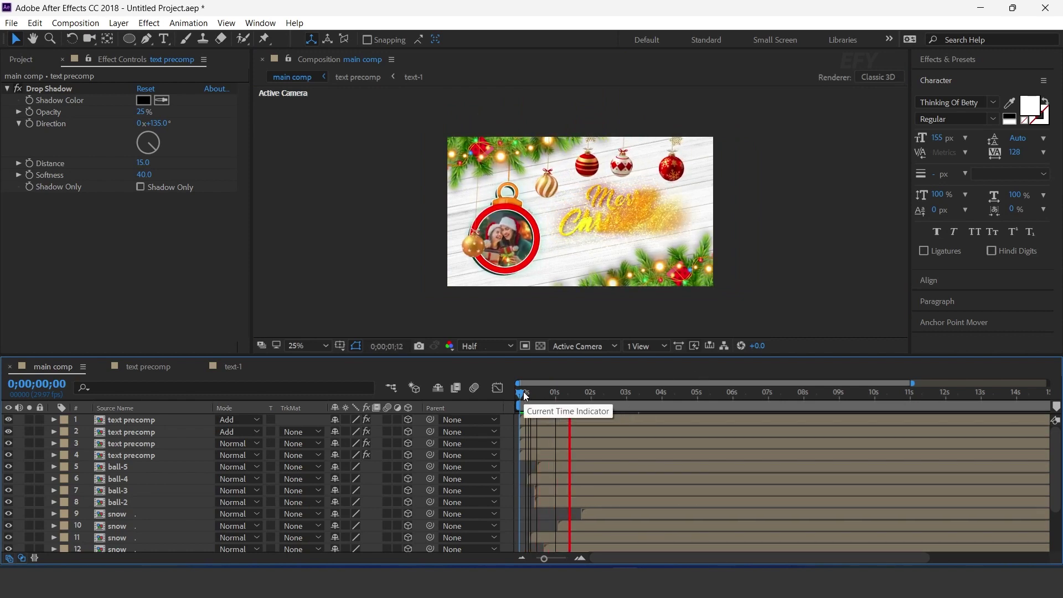
pyautogui.press('space')
pyautogui.press('space')
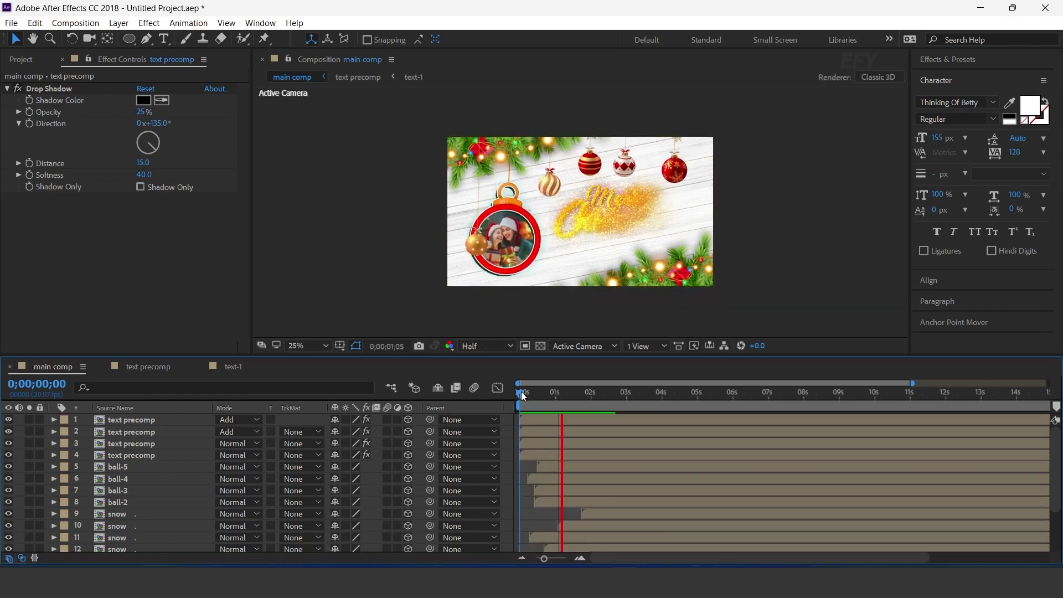
pyautogui.moveTo(523, 395); pyautogui.dragTo(711, 397)
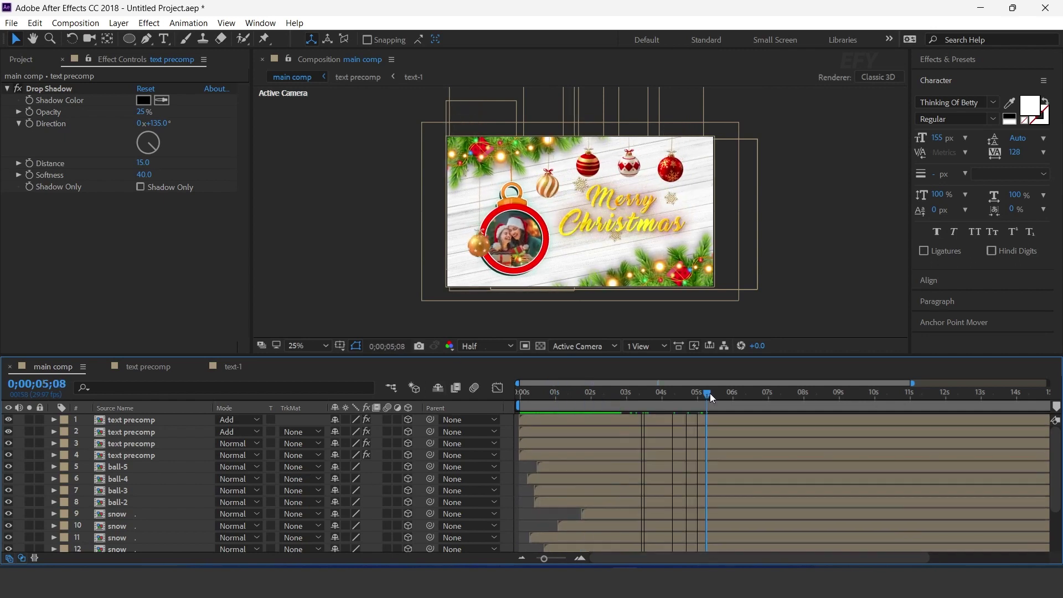
# Enable motion blur on the media-1 layer and on the layers ball-1 through ball-5.
pyautogui.scroll(-5, 136, 524)
pyautogui.click(158, 536)
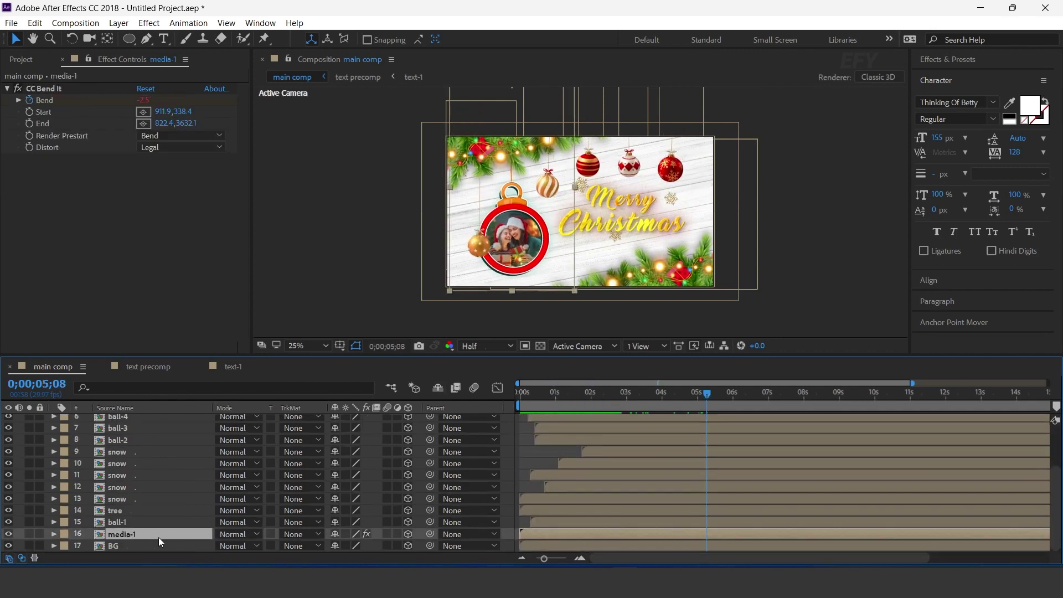
pyautogui.click(389, 534)
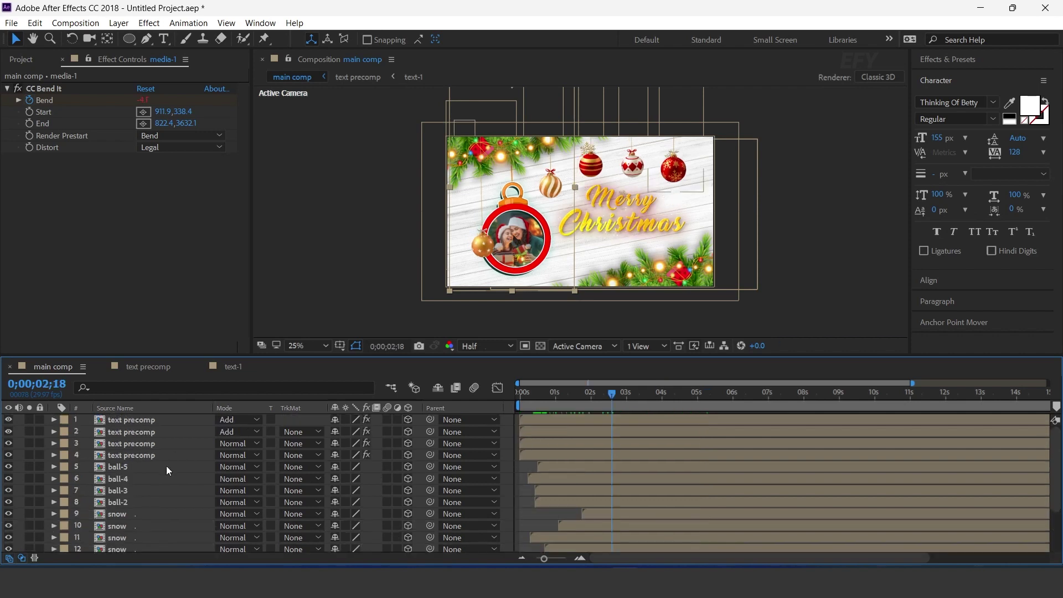
pyautogui.click(127, 502)
pyautogui.keyDown('shift'); pyautogui.click(121, 468); pyautogui.keyUp('shift')
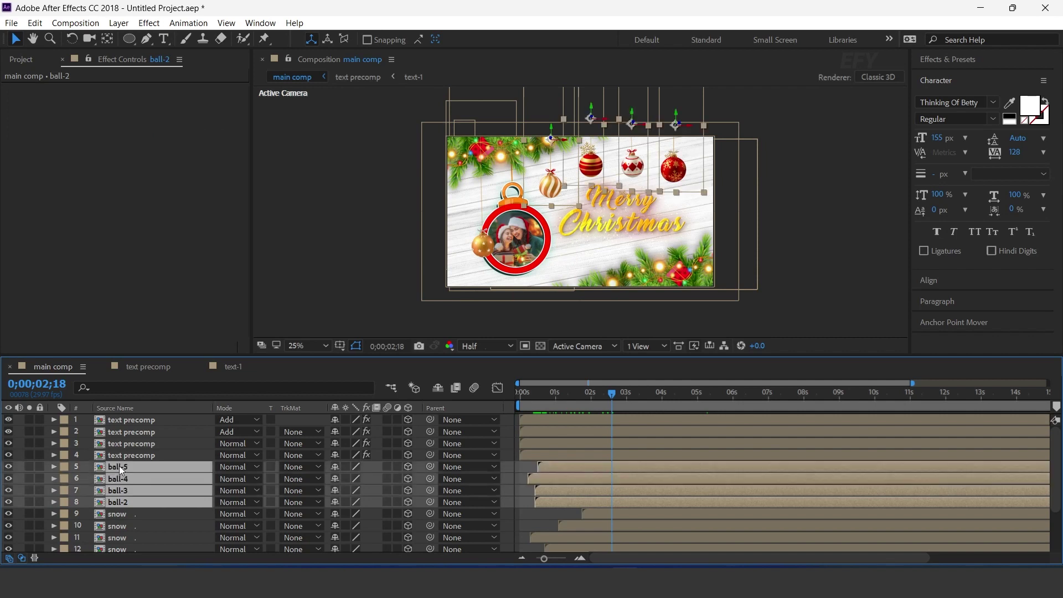
pyautogui.click(388, 468)
pyautogui.scroll(-3, 136, 522)
pyautogui.click(126, 526)
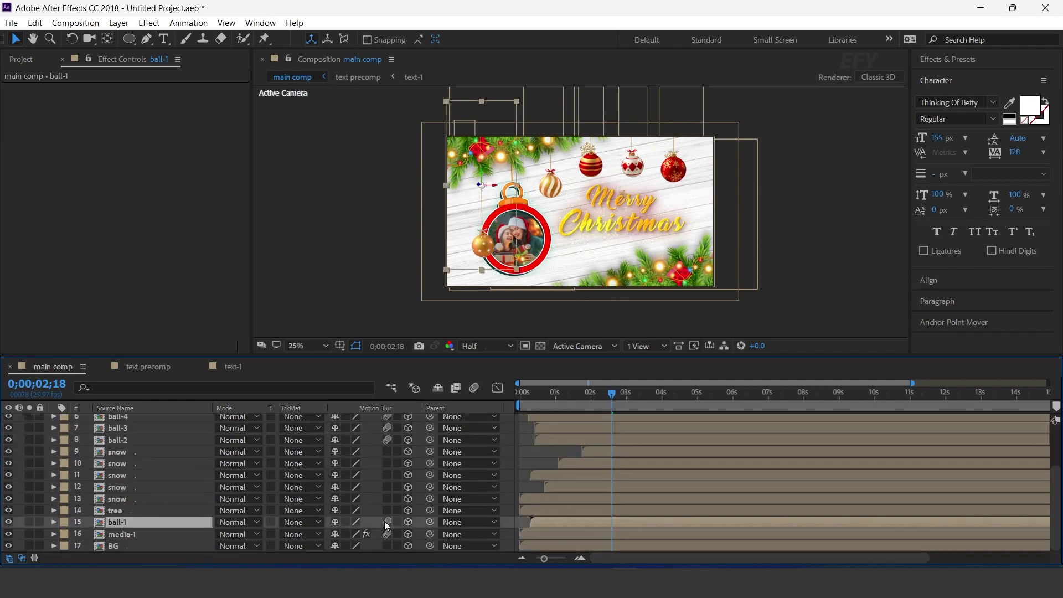
pyautogui.click(387, 522)
# Enable motion blur for the whole composition and preview the swinging ornaments from the start.
pyautogui.scroll(3, 387, 504)
pyautogui.click(474, 389)
pyautogui.click(519, 392)
pyautogui.press('space')
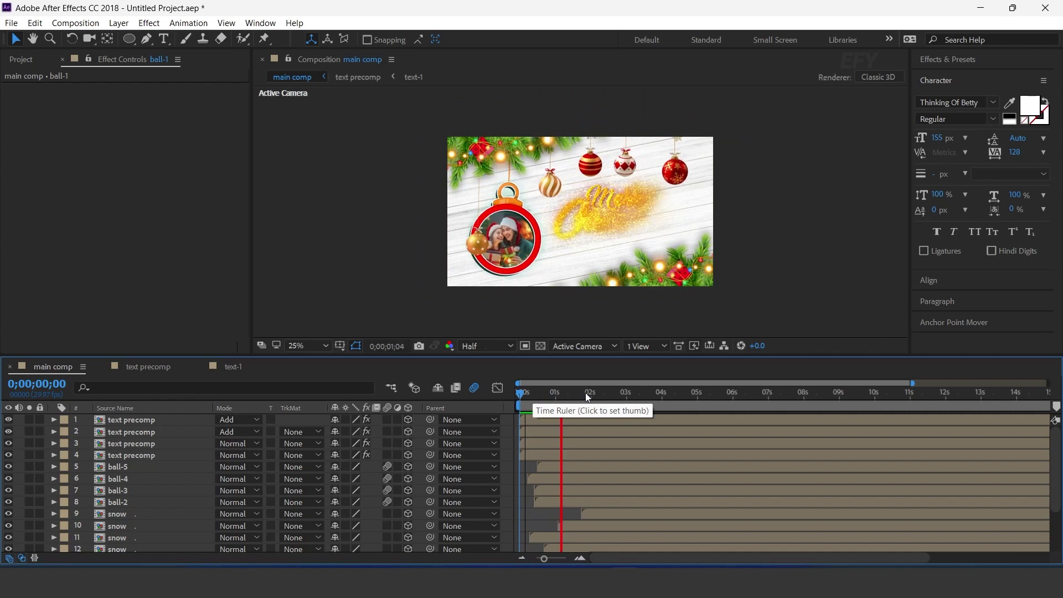
pyautogui.click(637, 393)
pyautogui.moveTo(641, 394); pyautogui.dragTo(653, 396)
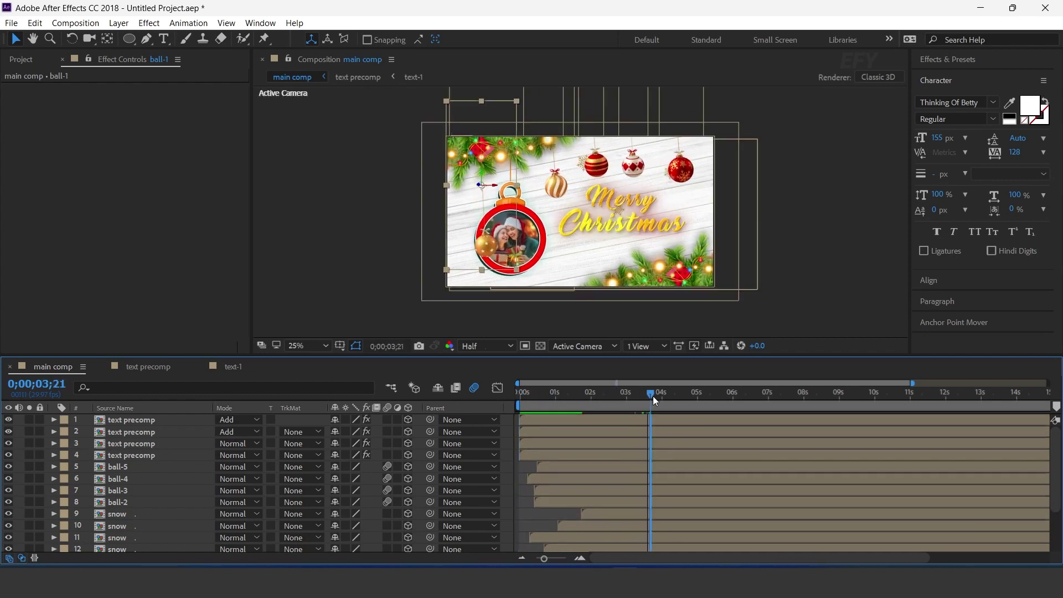
# Add a 50mm one-node camera with depth of field enabled and expand its camera options.
pyautogui.rightClick(509, 424)
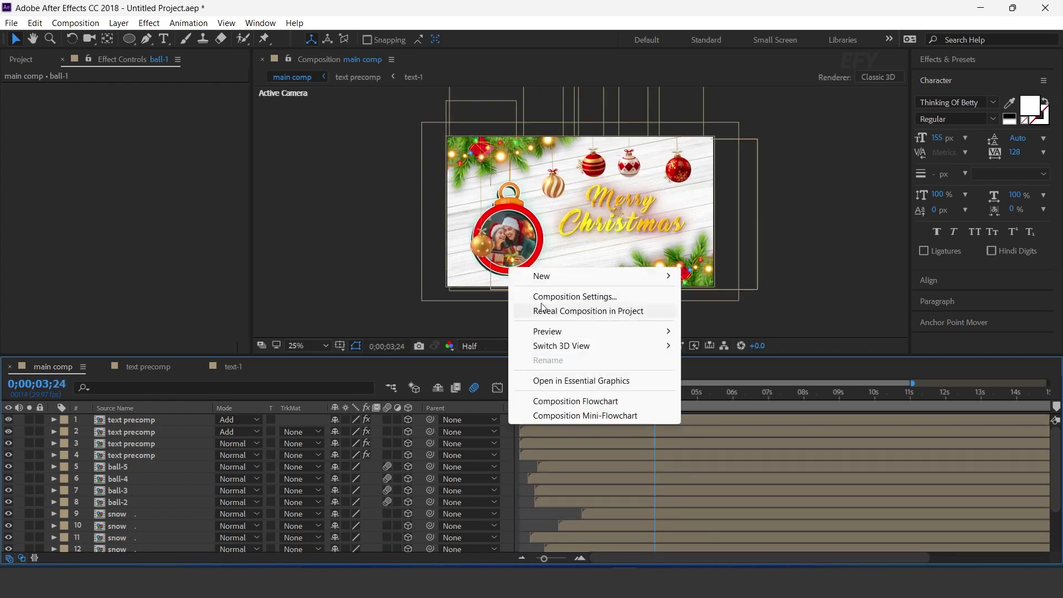
pyautogui.moveTo(543, 276)
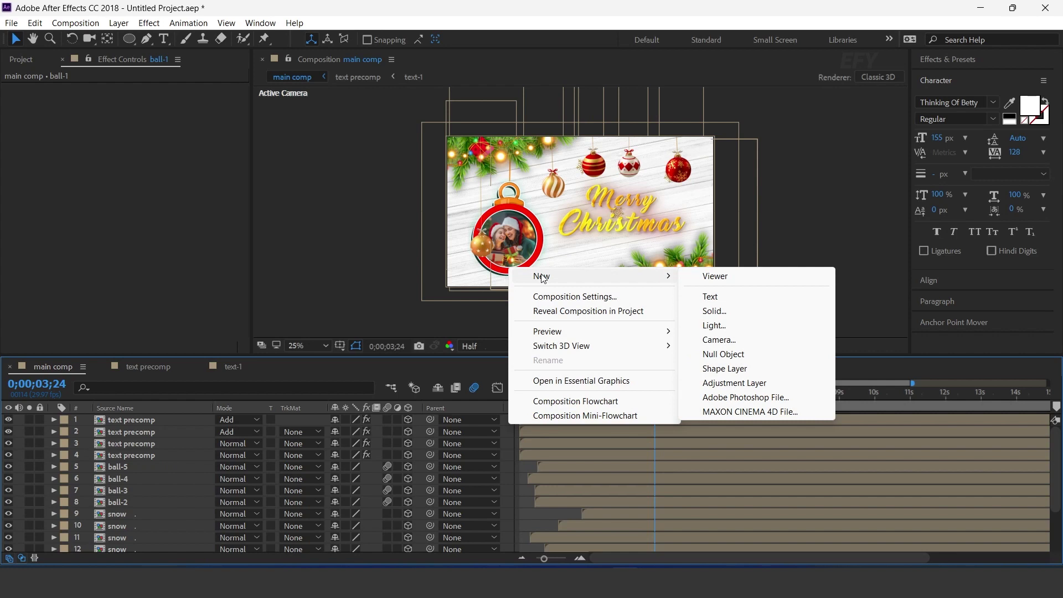
pyautogui.click(722, 339)
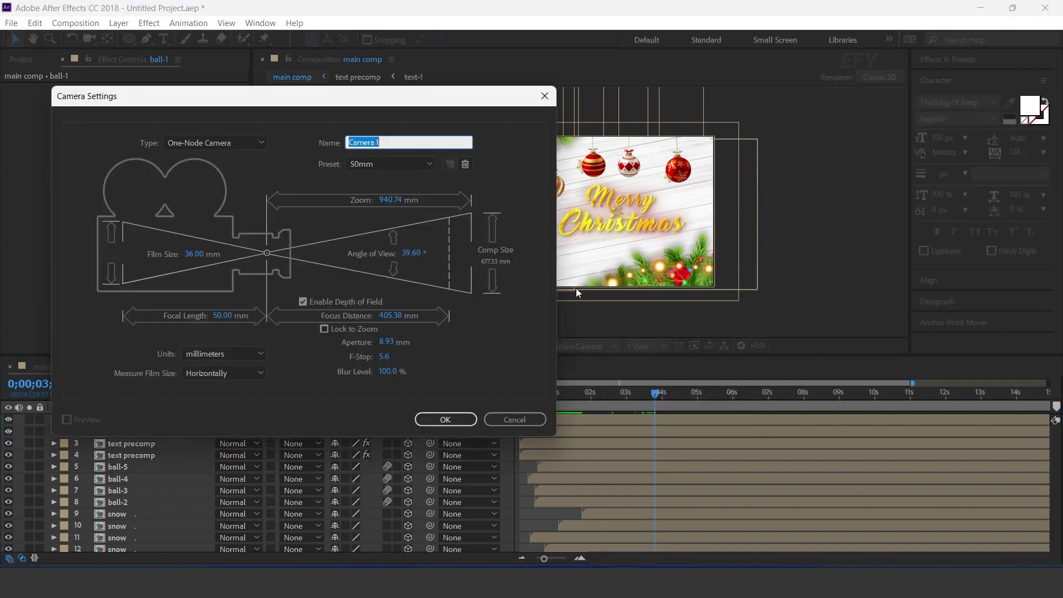
pyautogui.click(449, 420)
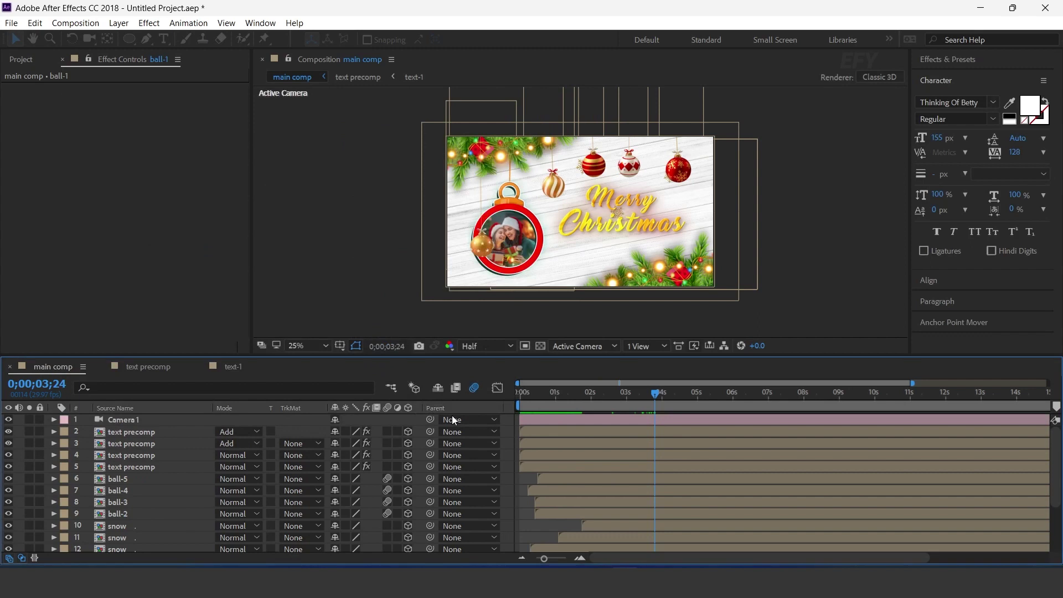
pyautogui.click(54, 420)
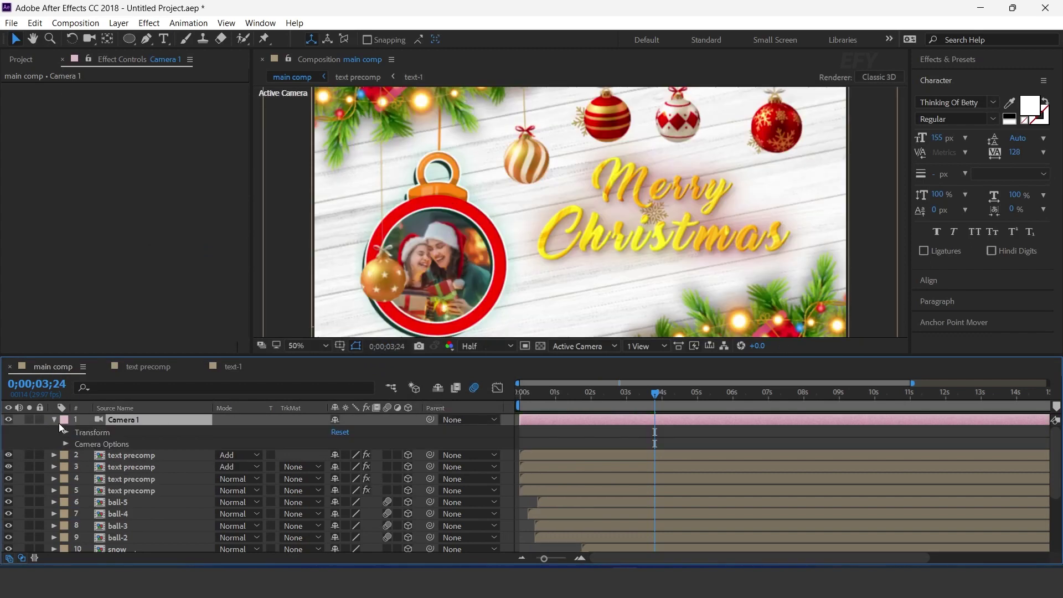
pyautogui.click(65, 445)
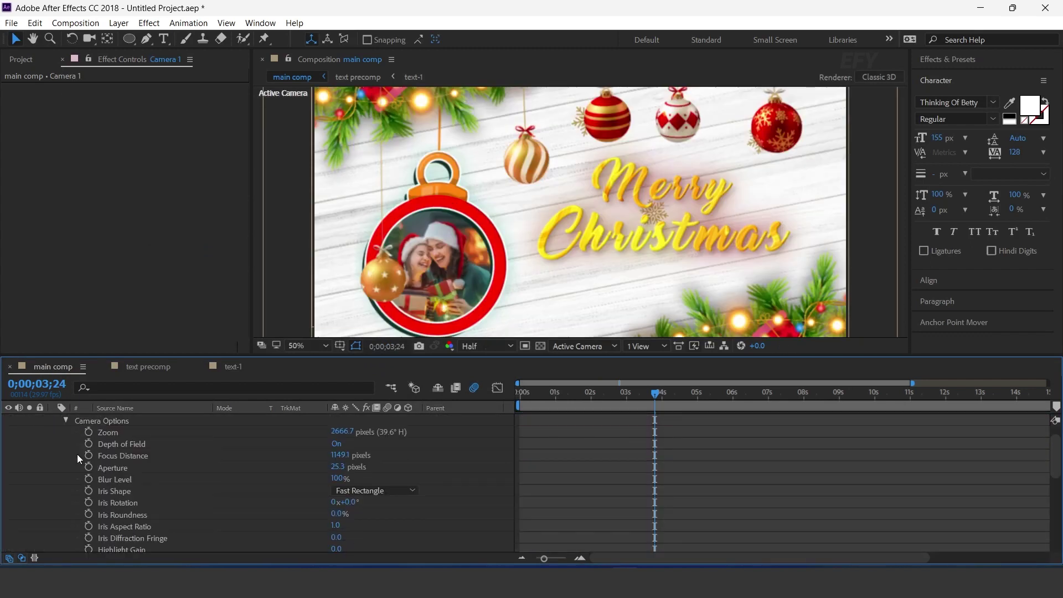
# Set the camera's Focus Distance to 1700 pixels and collapse the Camera 1 properties.
pyautogui.click(343, 457)
pyautogui.write('1700')
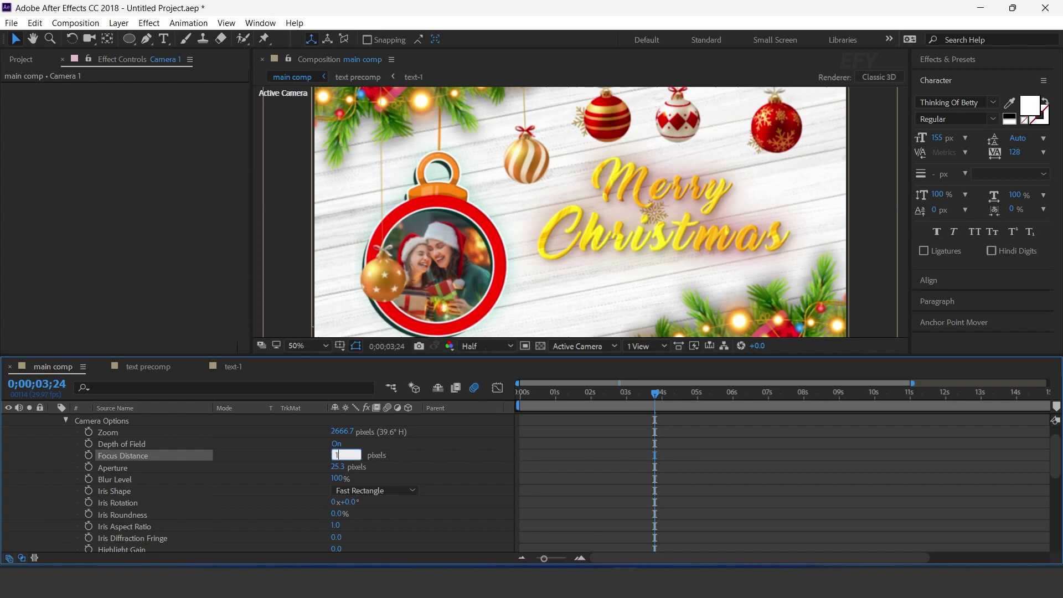
pyautogui.press('Return')
pyautogui.scroll(2, 423, 306)
pyautogui.scroll(-1, 188, 464)
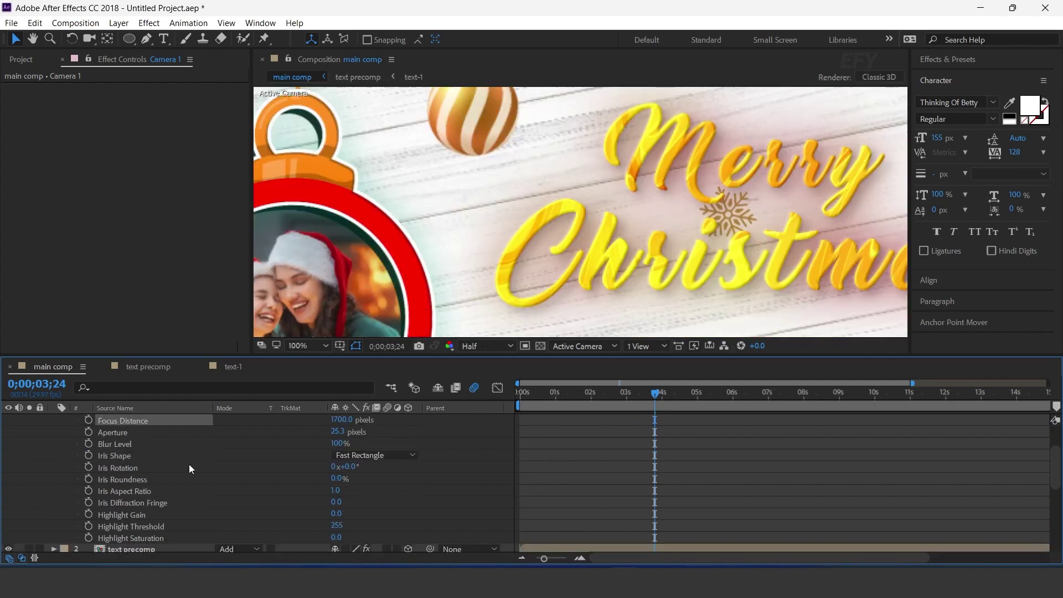
pyautogui.scroll(2, 186, 464)
pyautogui.click(52, 420)
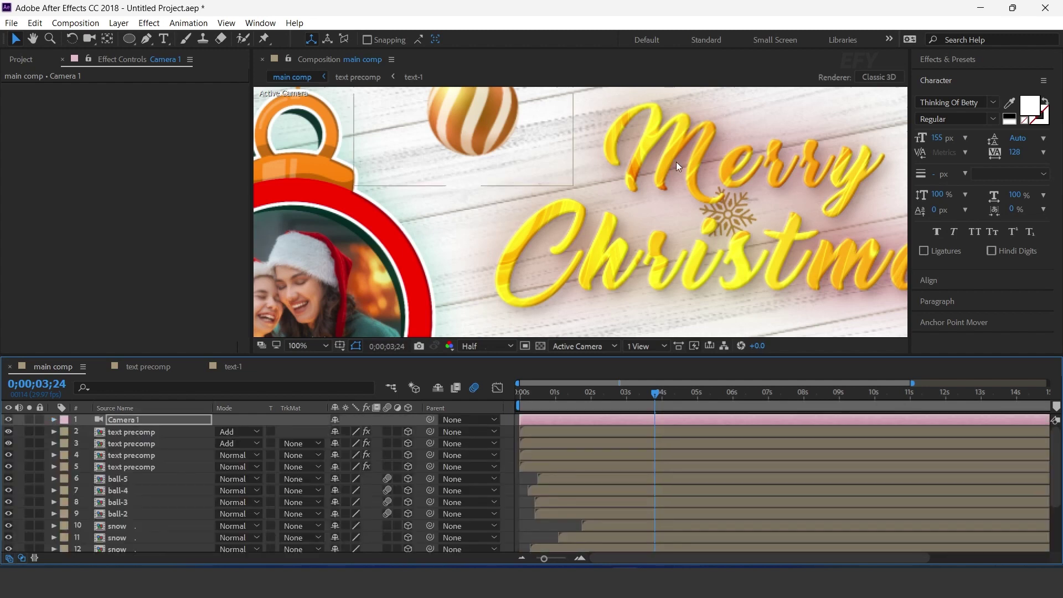
# Show only Camera 1's Position property and add a Position keyframe at 0;00;02;00.
pyautogui.scroll(-4, 616, 205)
pyautogui.click(121, 420)
pyautogui.press('p')
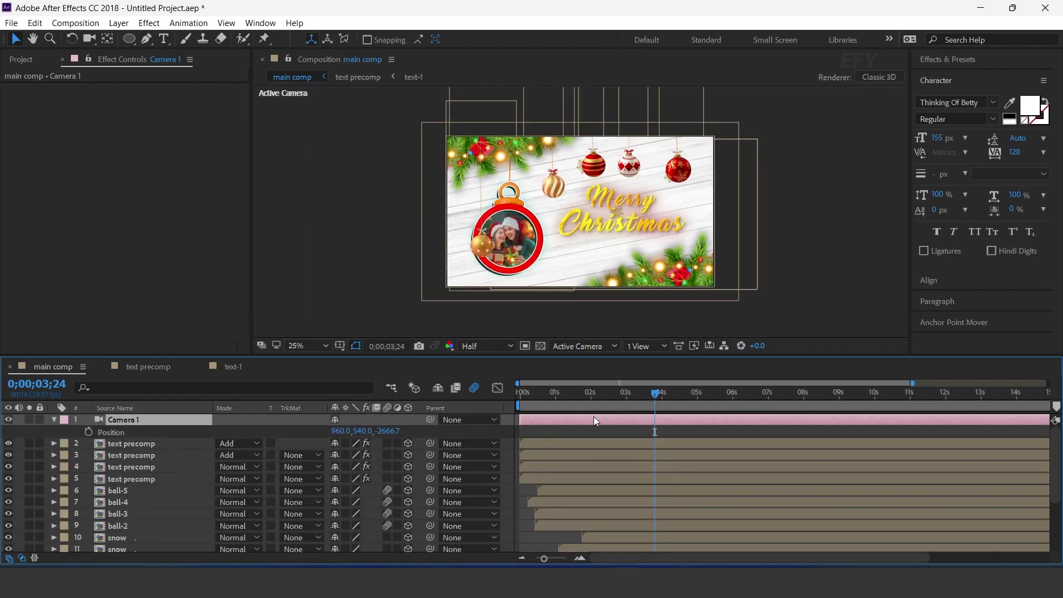
pyautogui.click(580, 558)
pyautogui.moveTo(633, 557); pyautogui.dragTo(610, 557)
pyautogui.moveTo(557, 407); pyautogui.dragTo(661, 400)
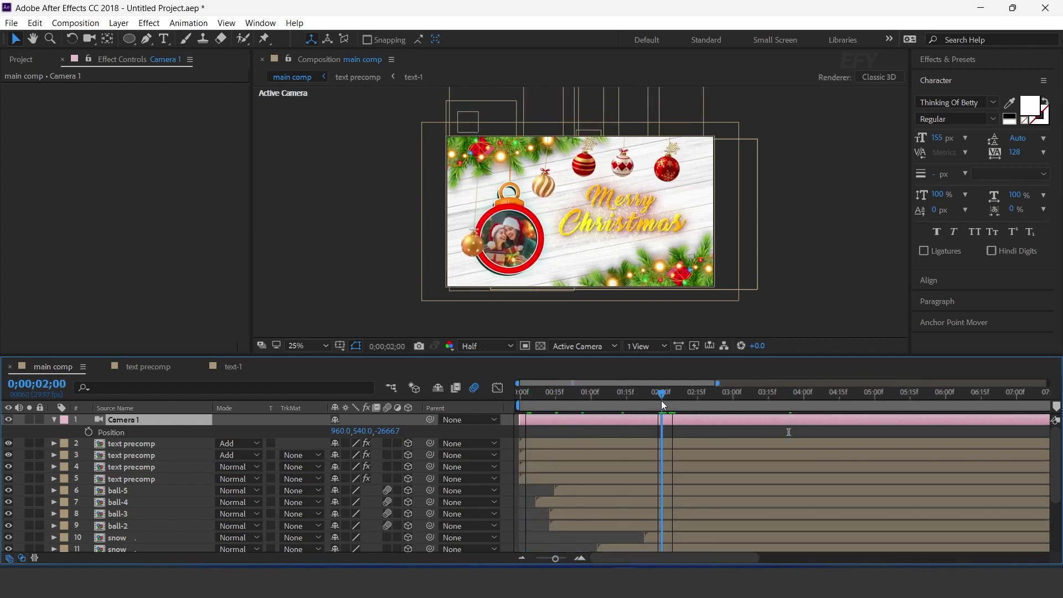
pyautogui.click(89, 432)
# Set Camera 1's Position to 960.0, 540.0, -1202.7 at 0;00;00;00 so the camera starts closer to the scene.
pyautogui.click(521, 392)
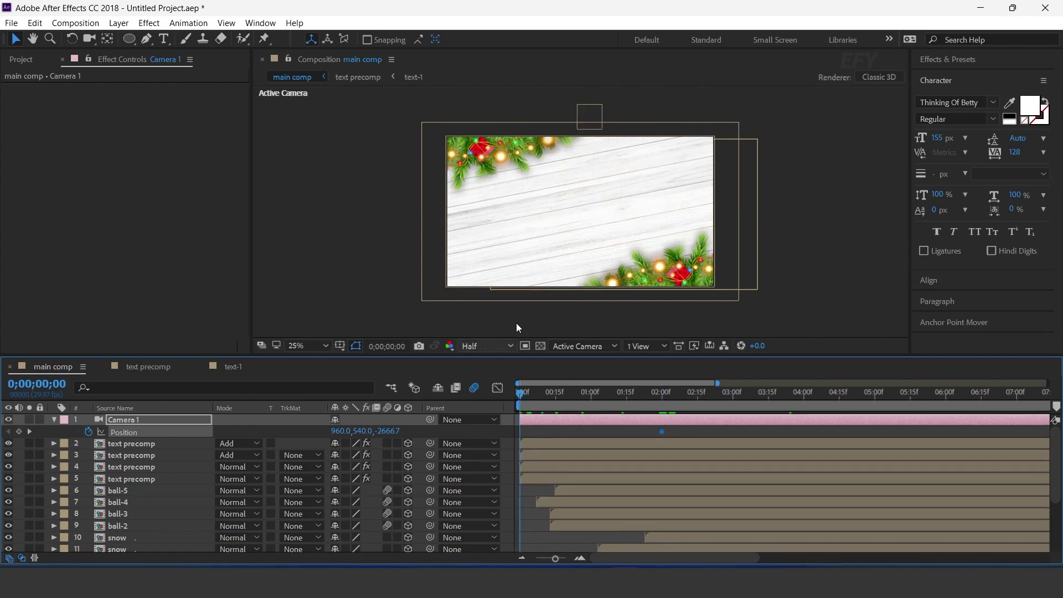
pyautogui.press(',')
pyautogui.moveTo(388, 437); pyautogui.dragTo(933, 429)
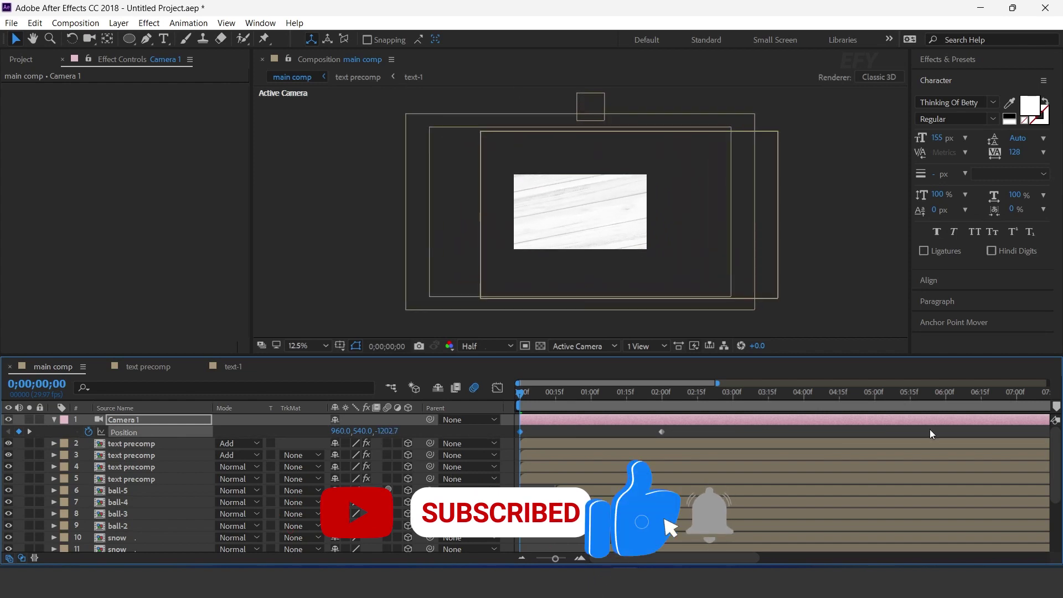
# Apply Easy Ease to both camera Position keyframes and preview the camera move from the start.
pyautogui.moveTo(690, 428); pyautogui.dragTo(480, 440)
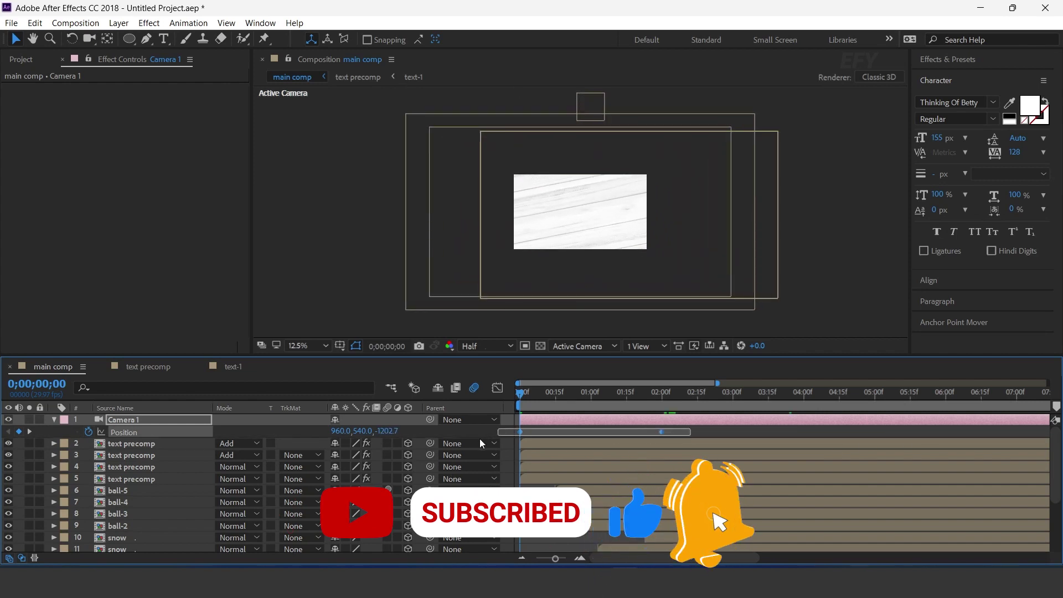
pyautogui.rightClick(660, 432)
pyautogui.moveTo(763, 428)
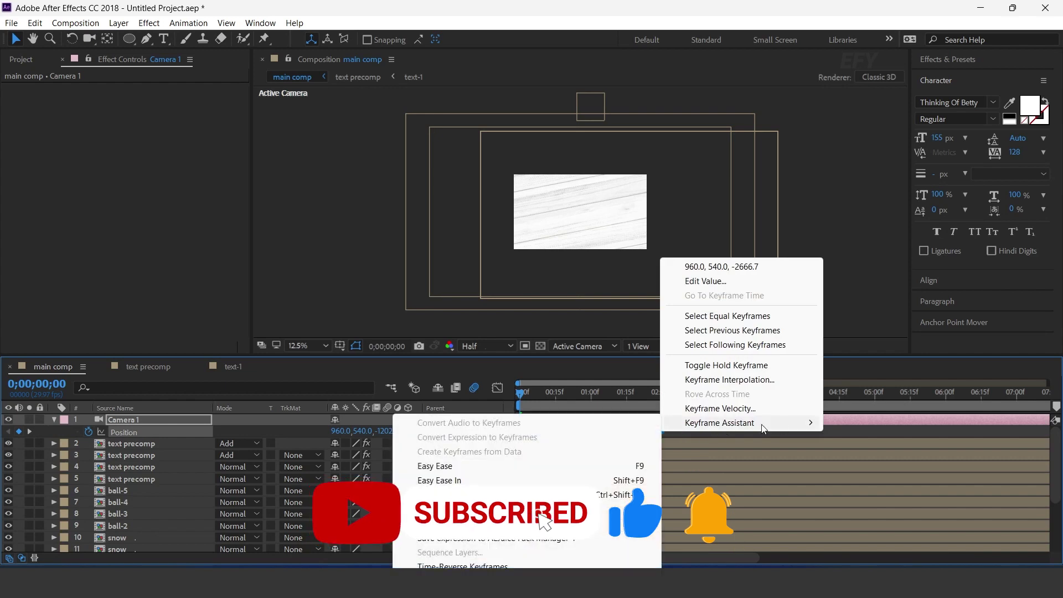
pyautogui.click(453, 466)
pyautogui.press('space')
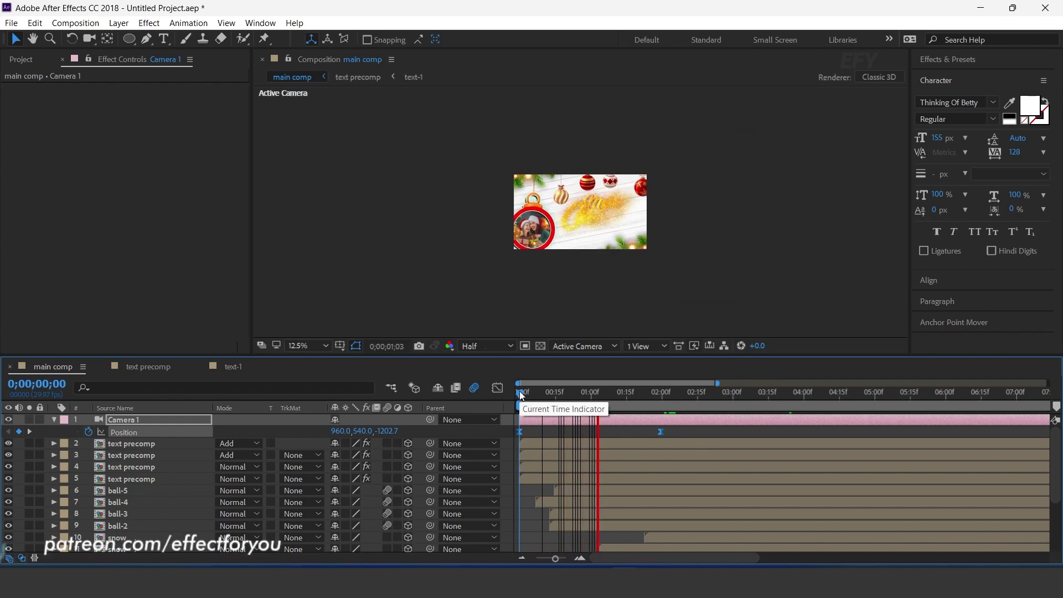
pyautogui.scroll(1, 638, 199)
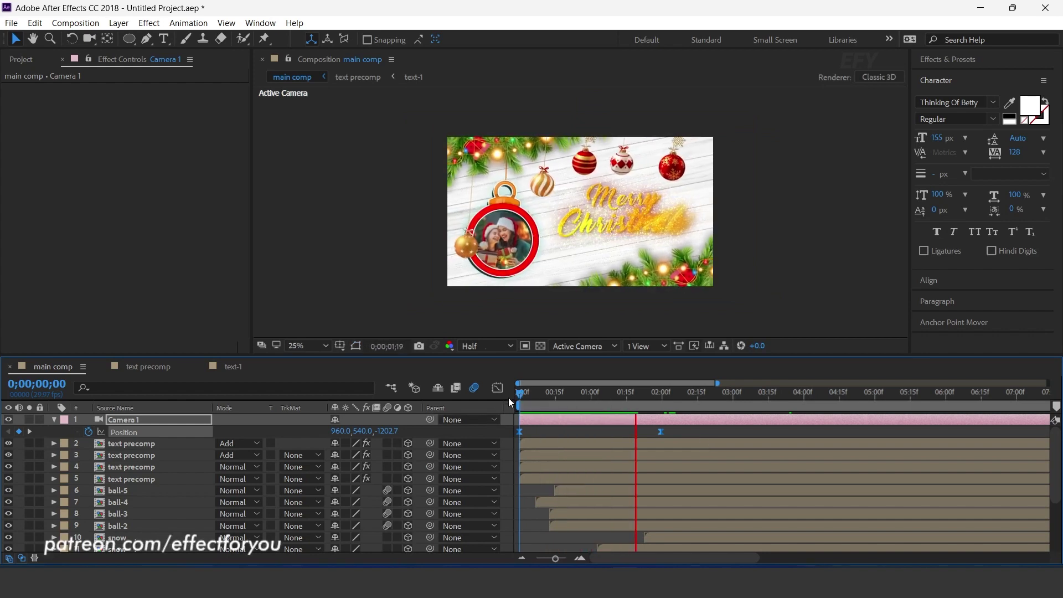
pyautogui.press('space')
# Shift every layer except Camera 1, tree and BG about 9 frames later in time, and preview the result.
pyautogui.scroll(-3, 120, 512)
pyautogui.click(120, 534)
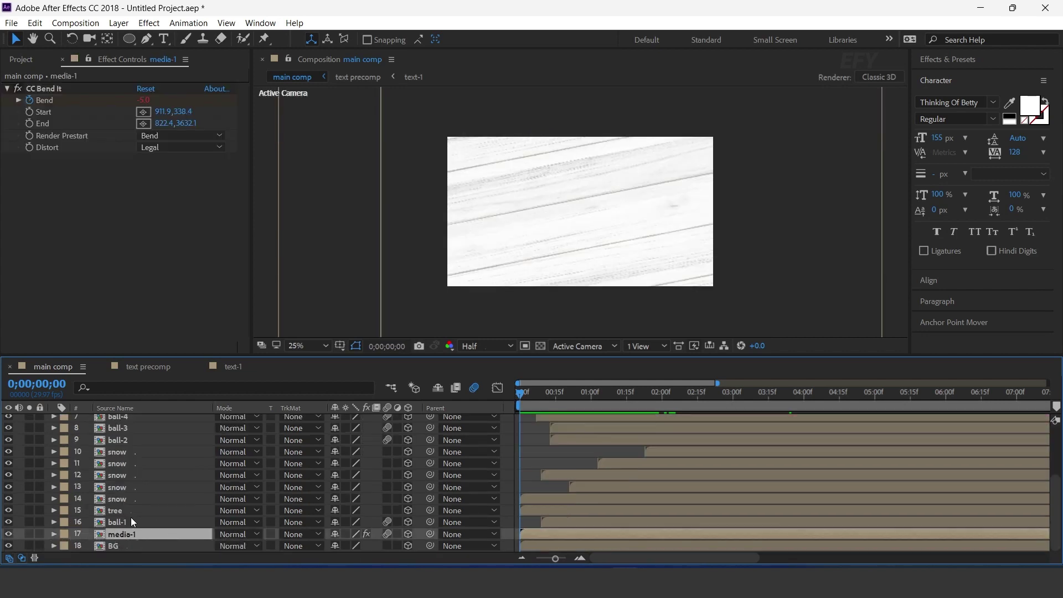
pyautogui.hotkey('ctrl', 'a')
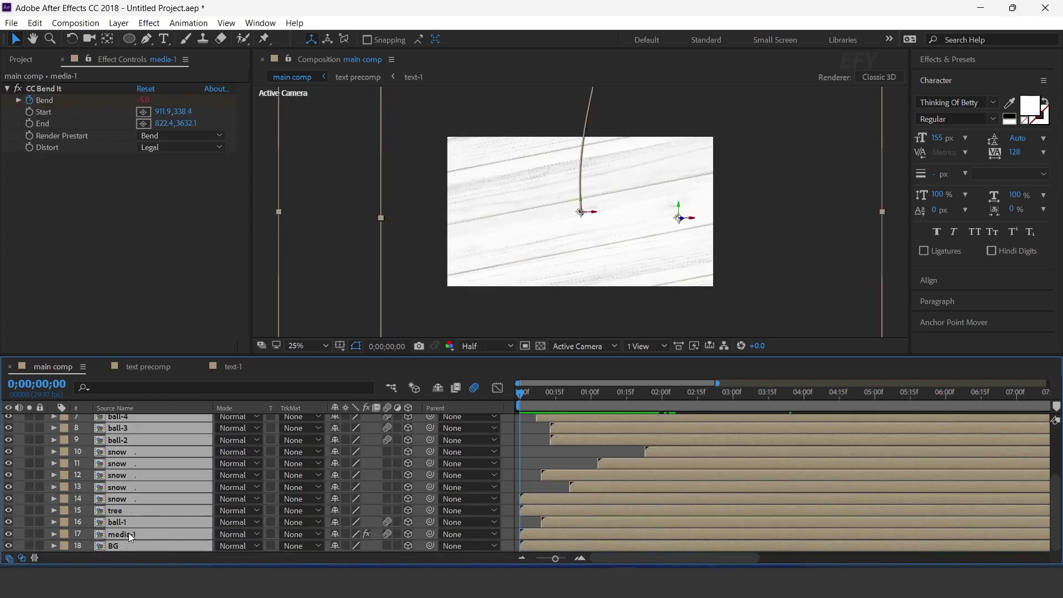
pyautogui.keyDown('ctrl'); pyautogui.click(124, 512); pyautogui.keyUp('ctrl')
pyautogui.keyDown('ctrl'); pyautogui.click(125, 546); pyautogui.keyUp('ctrl')
pyautogui.scroll(4, 535, 465)
pyautogui.moveTo(542, 441)
pyautogui.mouseDown()
pyautogui.moveTo(564, 441)
pyautogui.moveTo(567, 423)
pyautogui.moveTo(546, 422)
pyautogui.mouseUp()
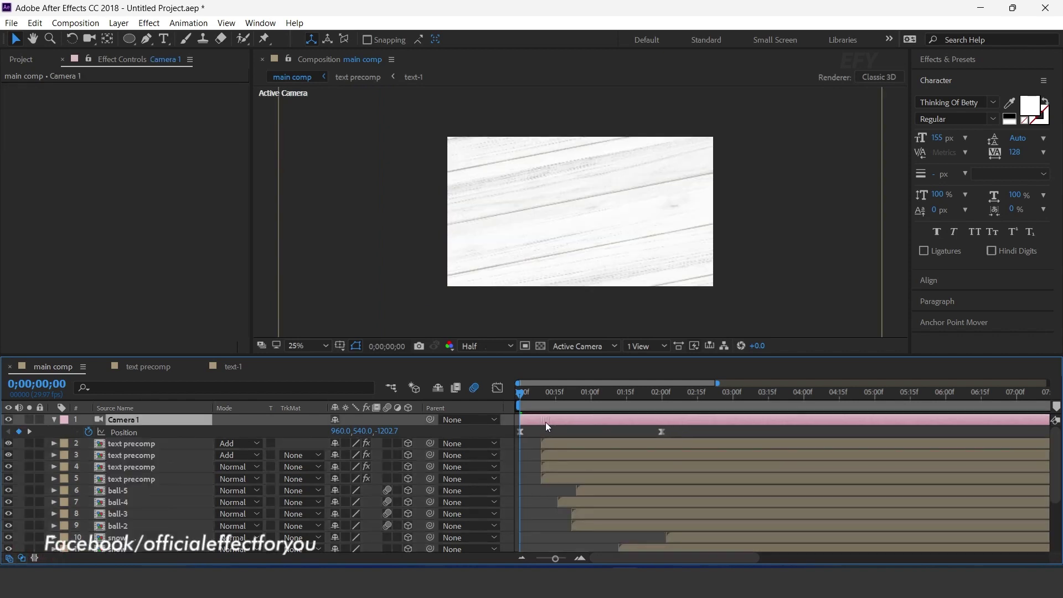
pyautogui.press('-')
pyautogui.press('space')
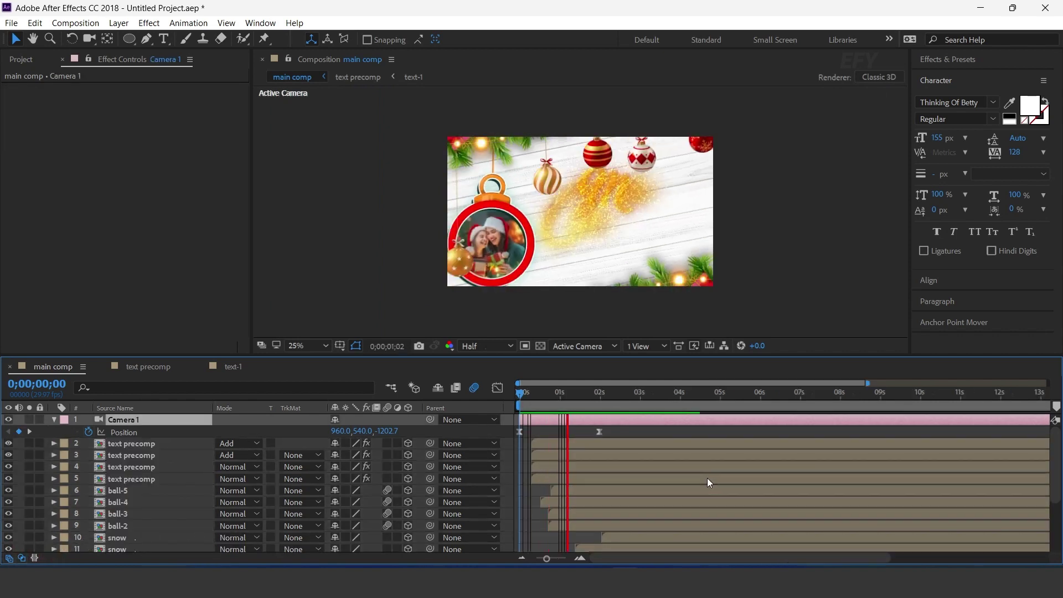
pyautogui.click(577, 394)
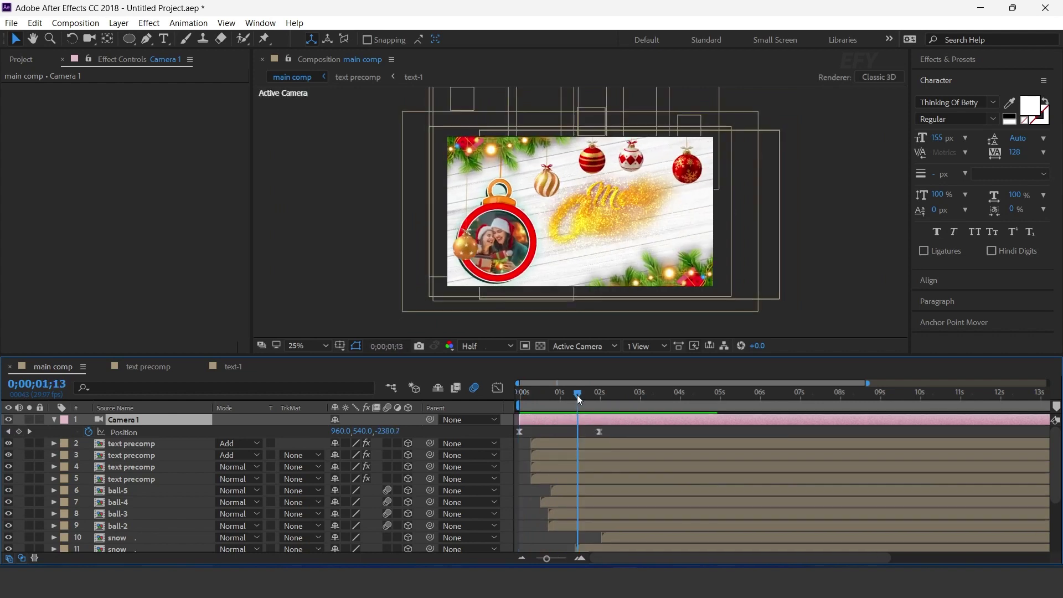
# Shift the text precomp, ball, snow and media-1 layers about 10 frames later, leaving tree and BG in place, and preview from the start.
pyautogui.click(582, 443)
pyautogui.scroll(-3, 612, 467)
pyautogui.keyDown('shift'); pyautogui.click(583, 545); pyautogui.keyUp('shift')
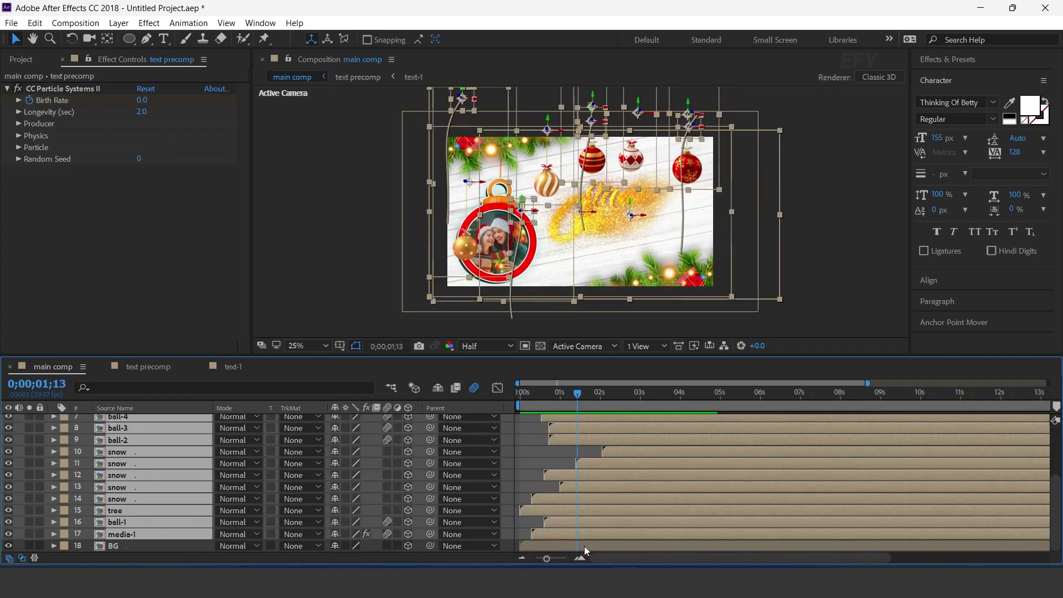
pyautogui.keyDown('ctrl'); pyautogui.click(118, 521); pyautogui.keyUp('ctrl')
pyautogui.keyDown('ctrl'); pyautogui.click(126, 521); pyautogui.keyUp('ctrl')
pyautogui.keyDown('ctrl'); pyautogui.click(124, 510); pyautogui.keyUp('ctrl')
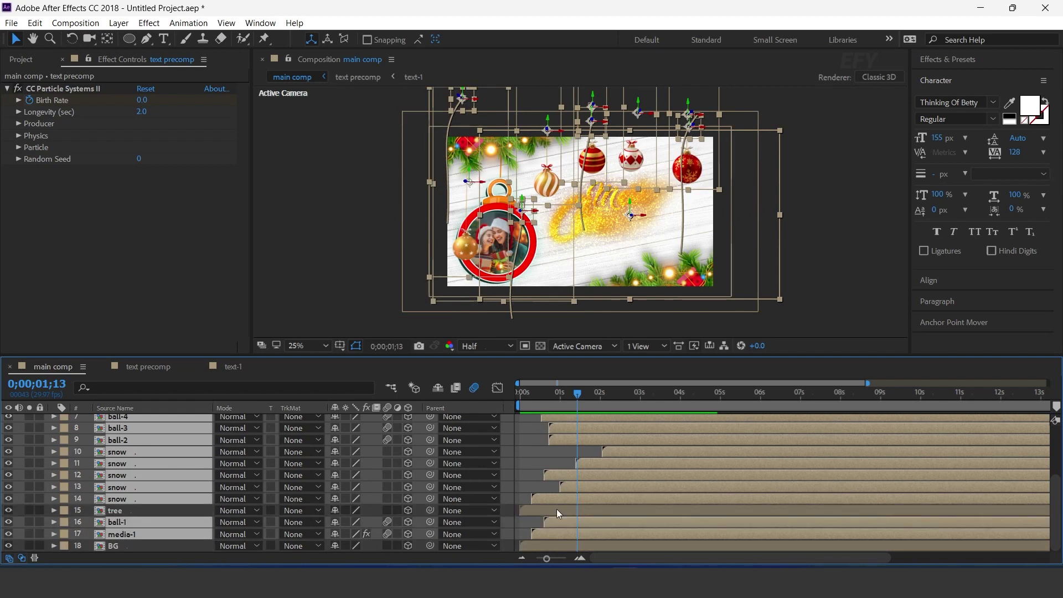
pyautogui.moveTo(557, 500); pyautogui.dragTo(573, 502)
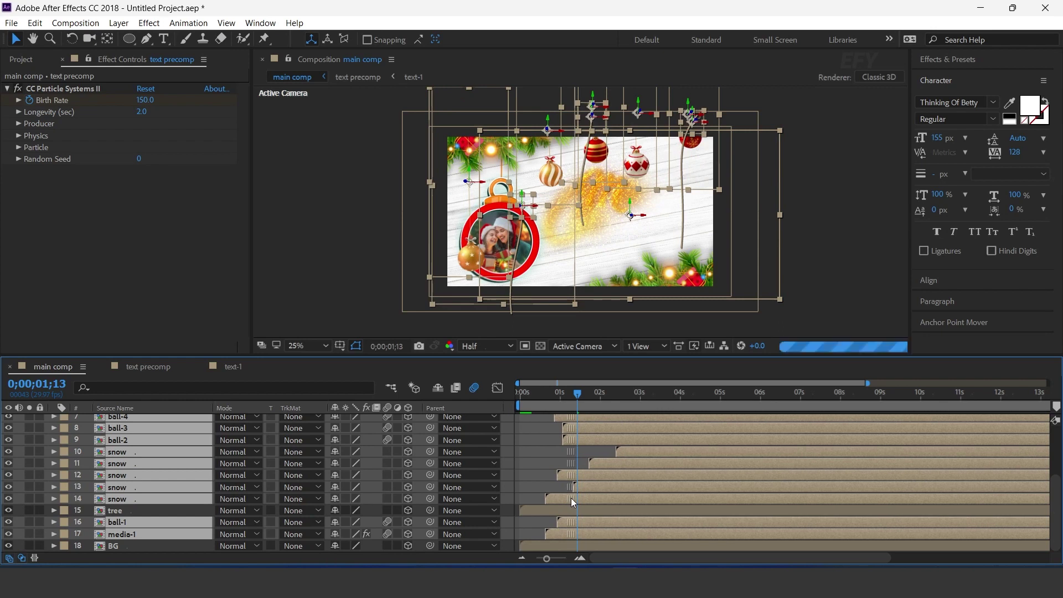
pyautogui.click(523, 396)
pyautogui.moveTo(523, 396)
pyautogui.mouseDown()
pyautogui.moveTo(563, 396)
pyautogui.moveTo(511, 404)
pyautogui.mouseUp()
pyautogui.press('space')
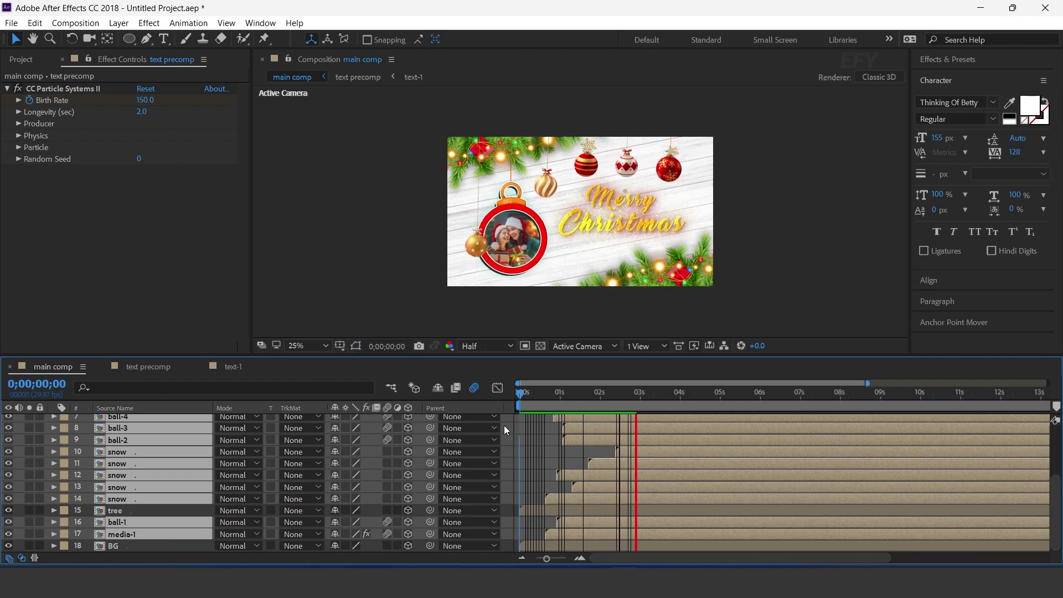
pyautogui.click(660, 393)
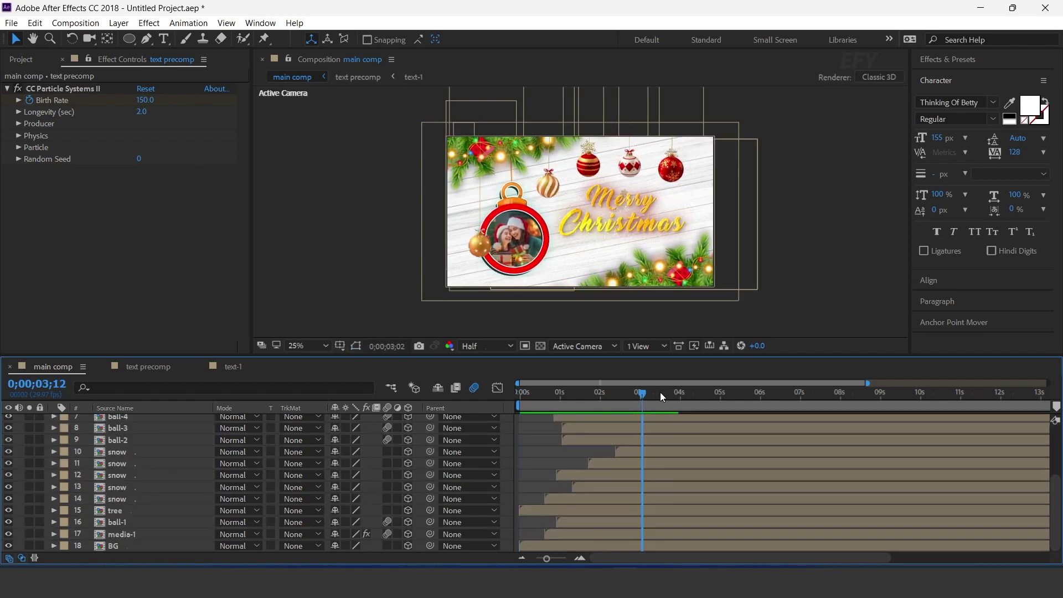
# Add the Snow 1.mp4 footage directly below Camera 1 and set its blending mode to Screen.
pyautogui.scroll(5, 193, 432)
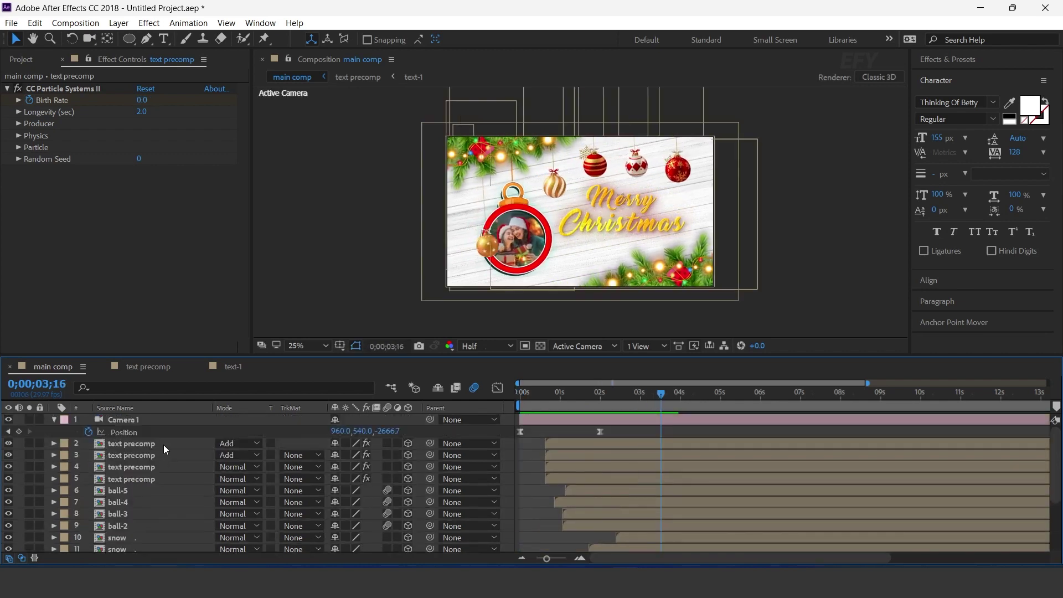
pyautogui.click(53, 419)
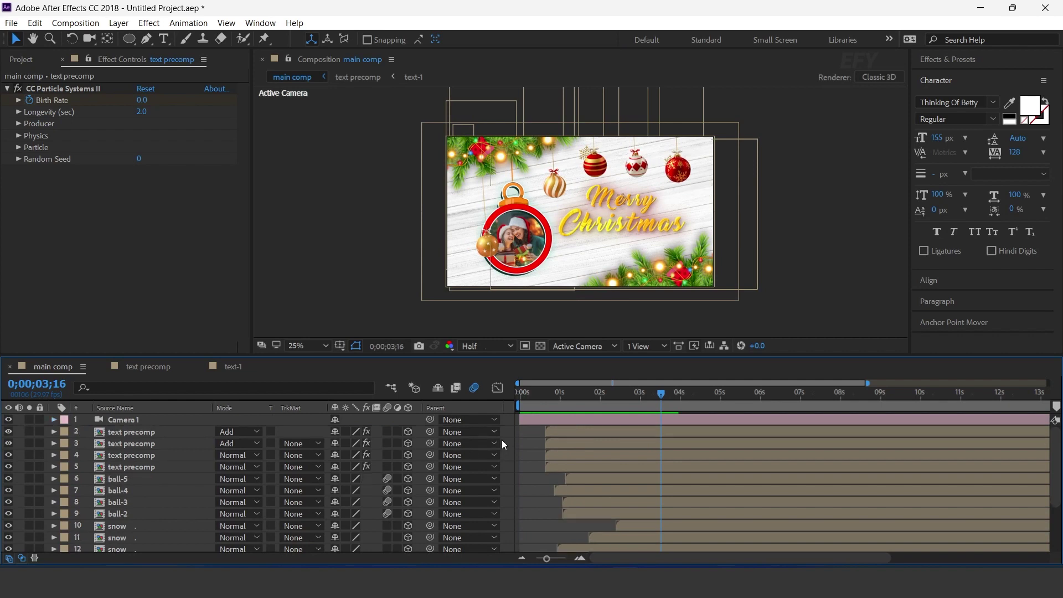
pyautogui.click(19, 60)
pyautogui.click(67, 314)
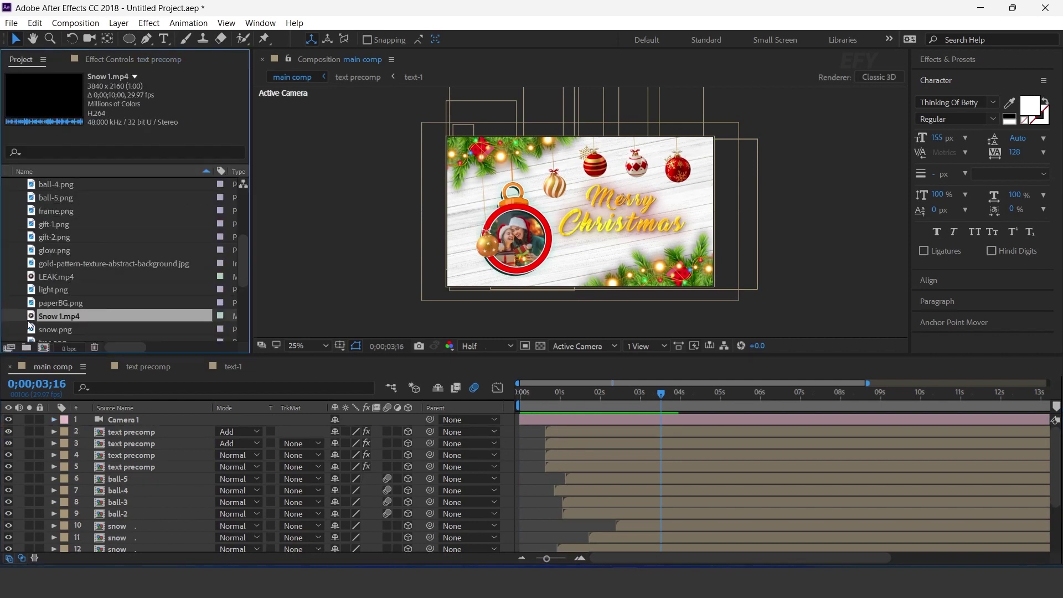
pyautogui.moveTo(122, 379); pyautogui.dragTo(144, 424)
pyautogui.click(240, 432)
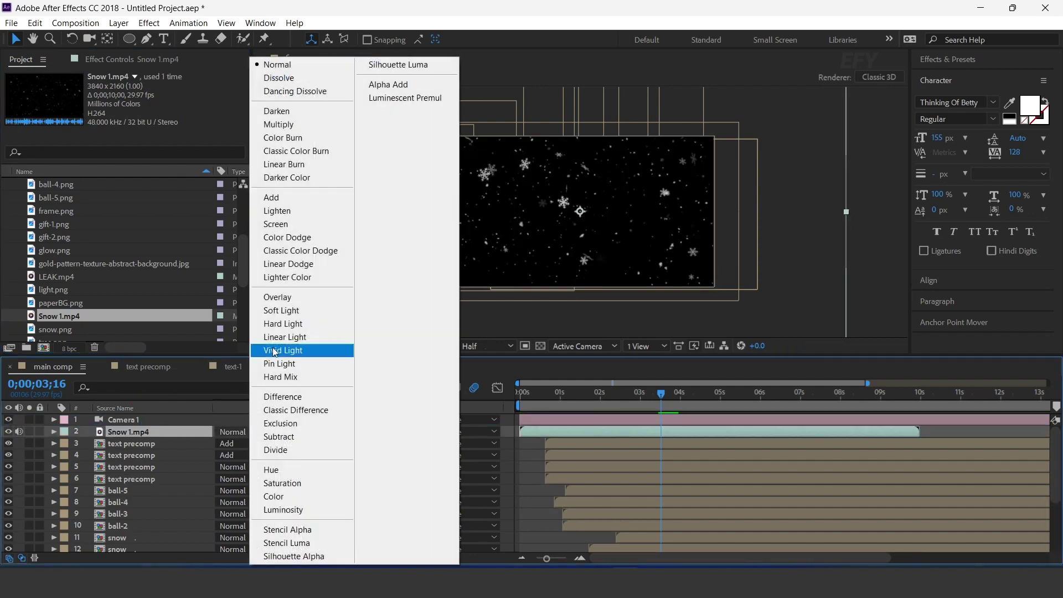
pyautogui.click(276, 224)
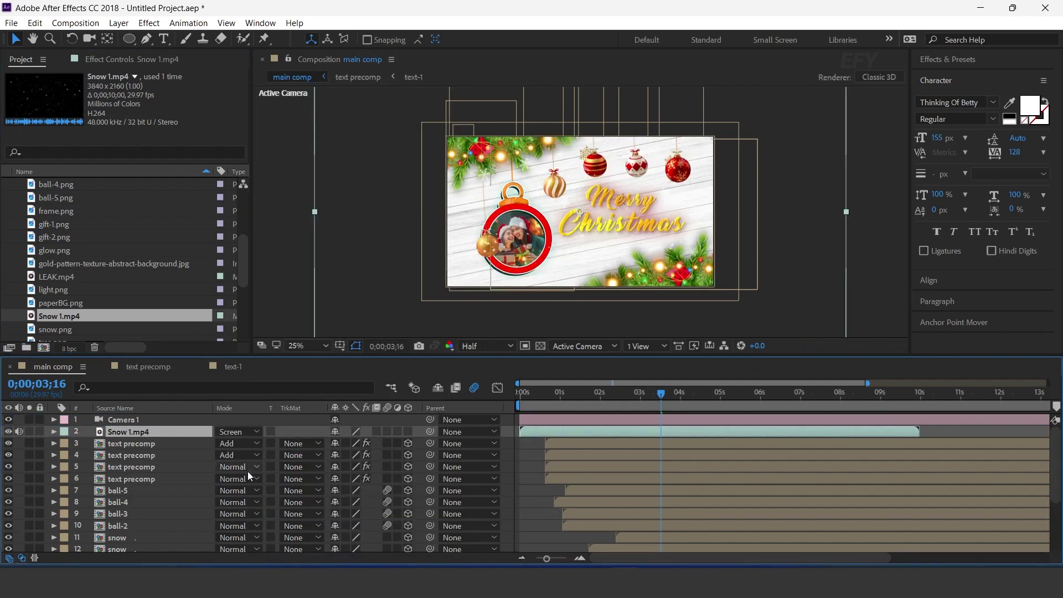
# Scale the Snow 1.mp4 layer to 76% and preview the composition from the start up to 0;00;02;03.
pyautogui.press('s')
pyautogui.moveTo(372, 447); pyautogui.dragTo(349, 444)
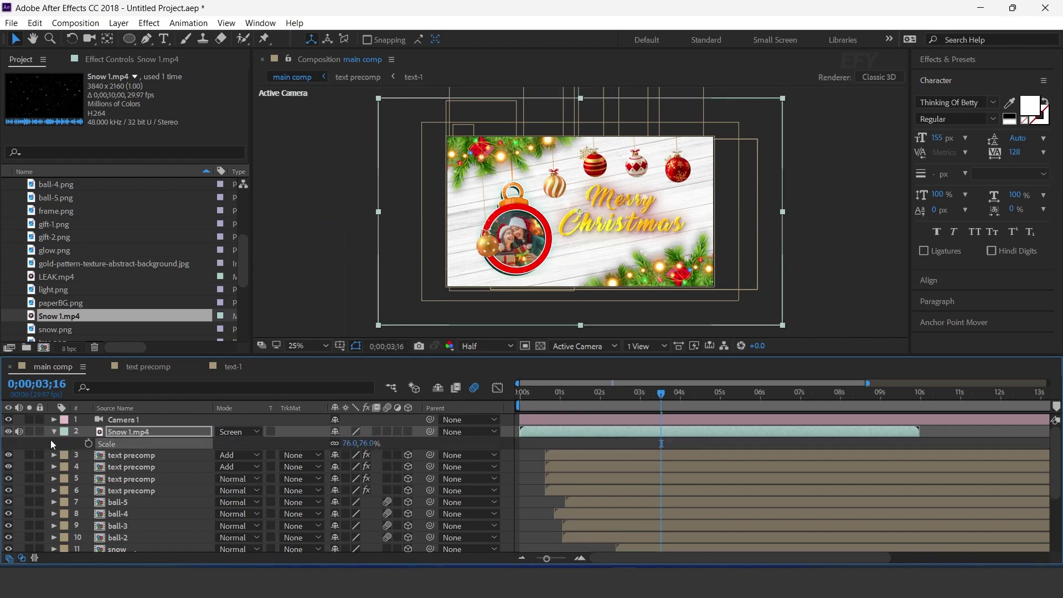
pyautogui.press('s')
pyautogui.press('F2')
pyautogui.press('Home')
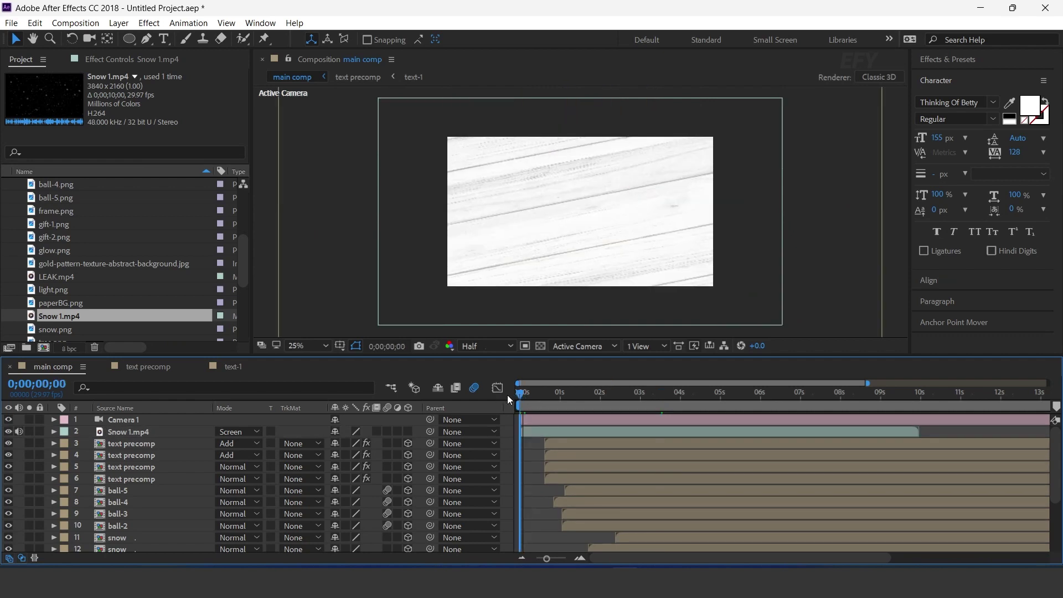
pyautogui.scroll(2, 603, 274)
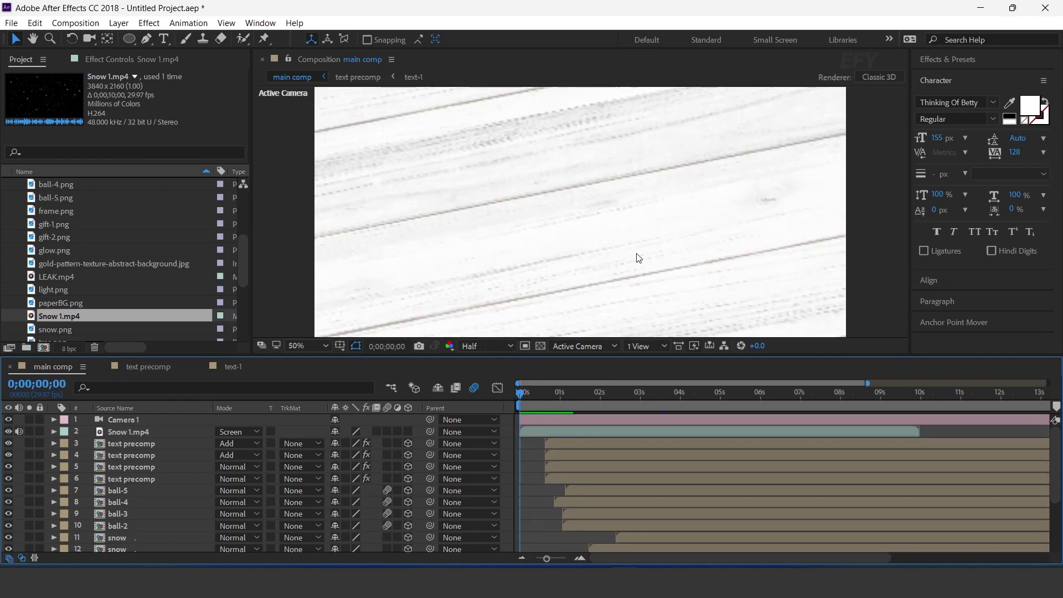
pyautogui.scroll(-2, 642, 256)
pyautogui.press('space')
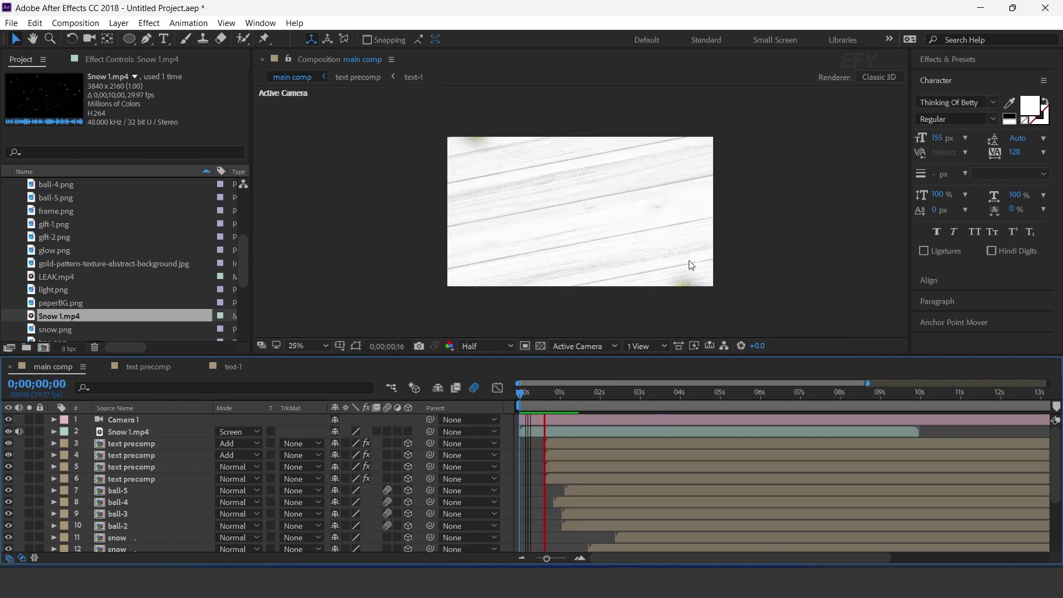
pyautogui.click(604, 395)
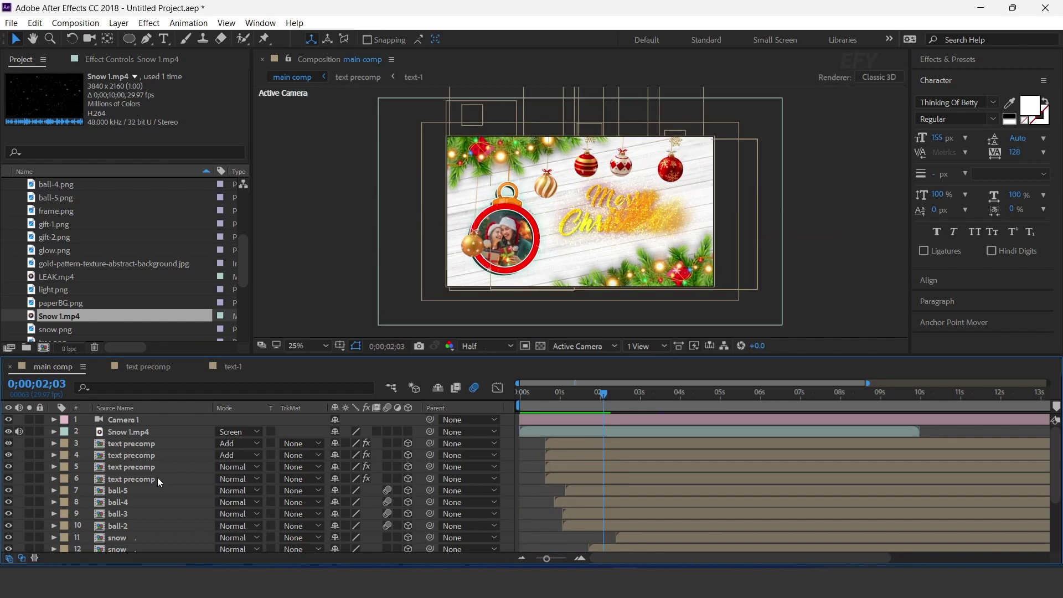
# Create a white 1920 x 1080 px solid named fadeout above all the layers.
pyautogui.rightClick(510, 430)
pyautogui.moveTo(540, 285)
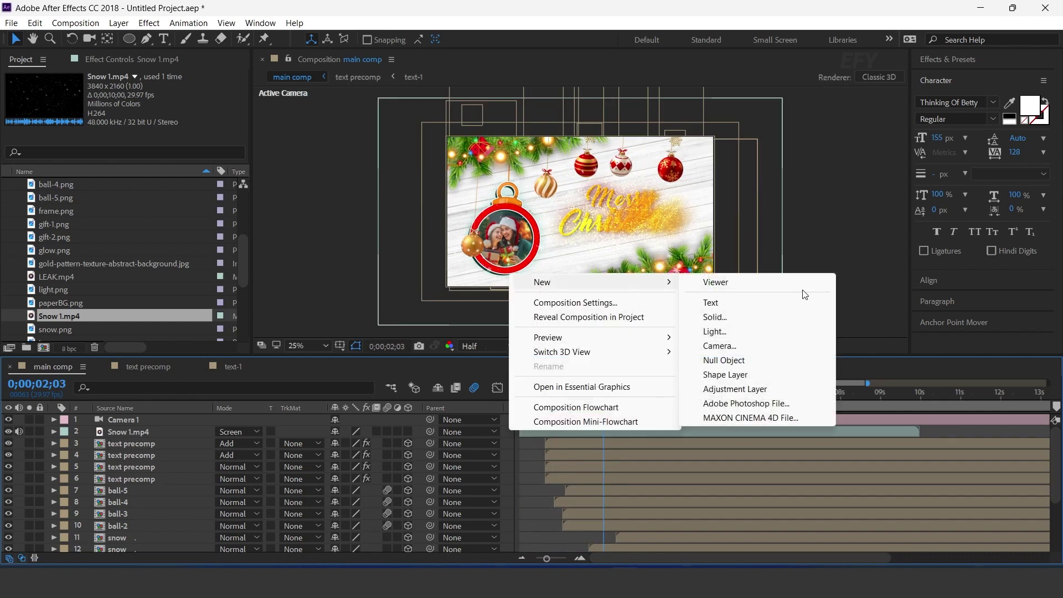
pyautogui.click(749, 320)
pyautogui.click(549, 425)
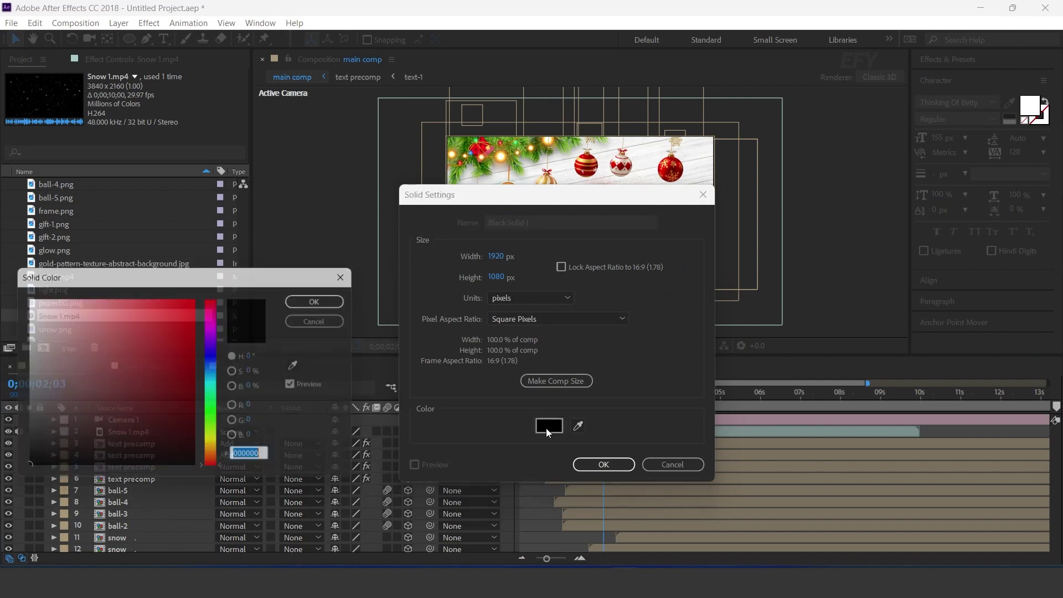
pyautogui.moveTo(62, 304); pyautogui.dragTo(19, 287)
pyautogui.click(325, 298)
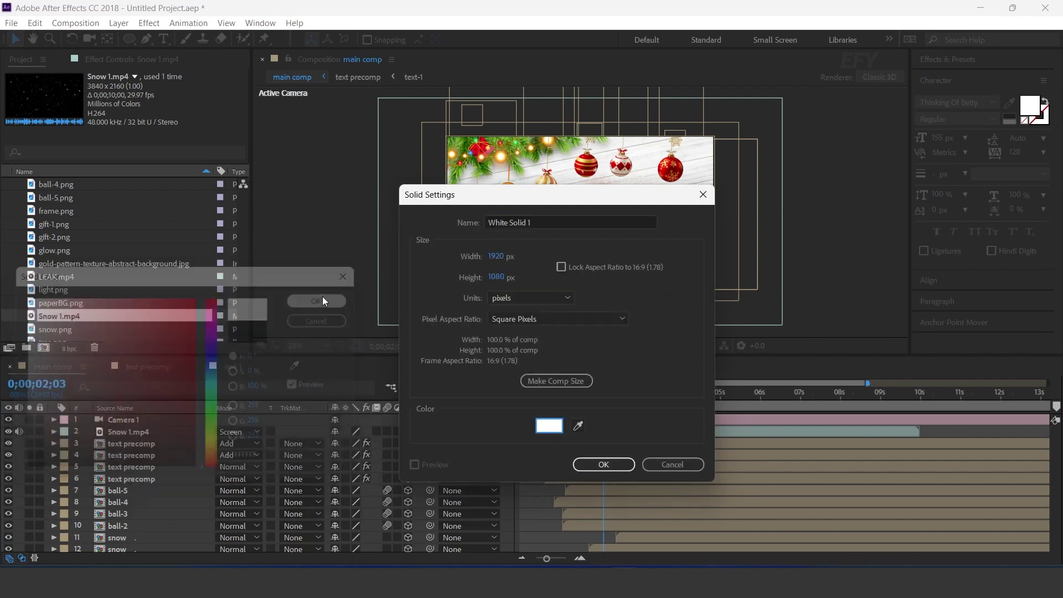
pyautogui.click(544, 218)
pyautogui.write('fadeout')
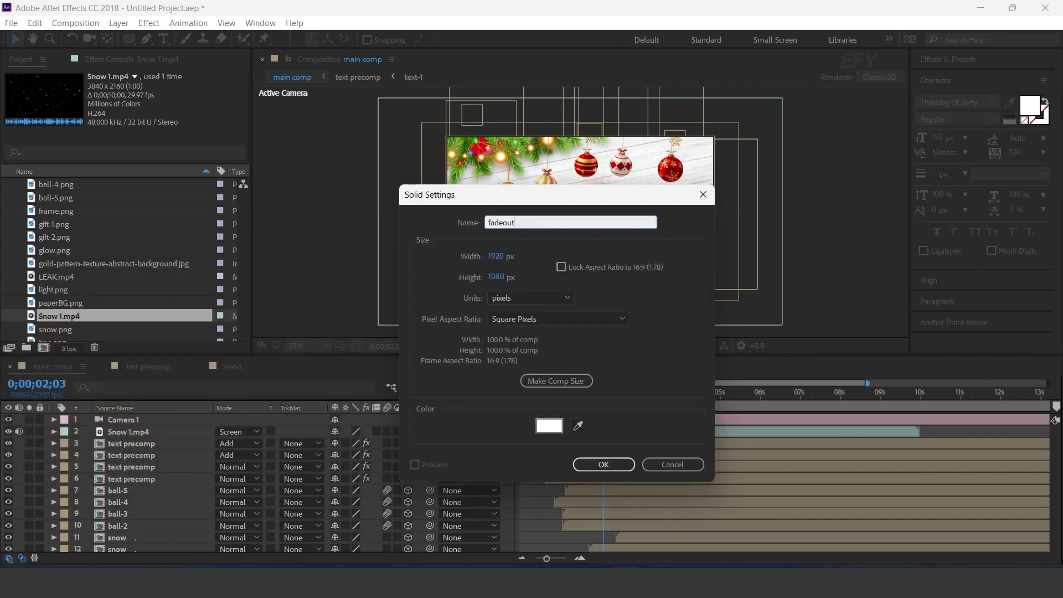
pyautogui.press('Return')
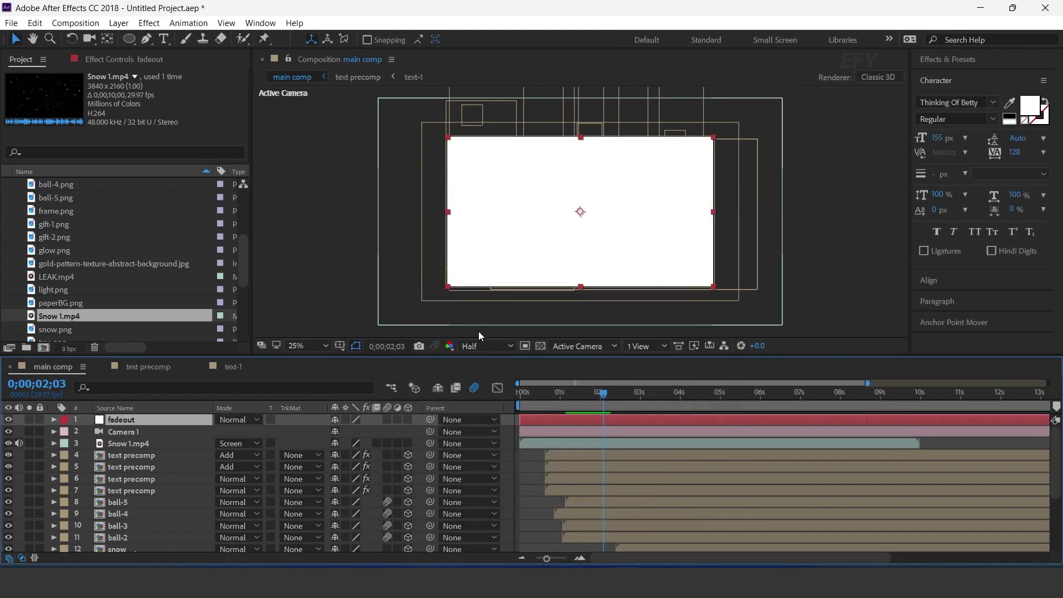
# Keyframe the fadeout layer's opacity from 100% at 0;00;00;00 to 0% at 0;00;01;01.
pyautogui.moveTo(533, 397); pyautogui.dragTo(514, 394)
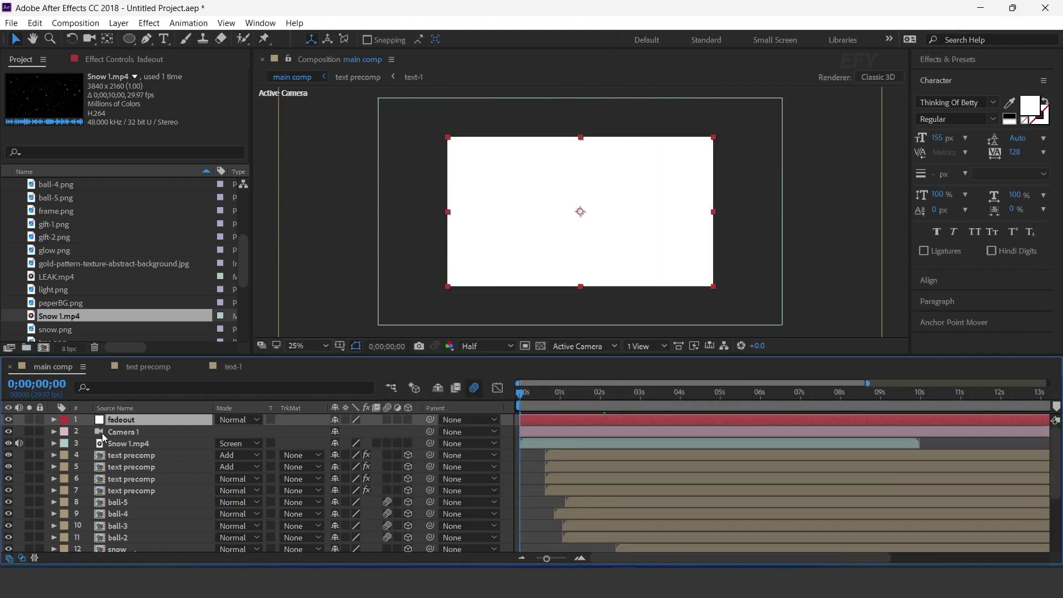
pyautogui.press('t')
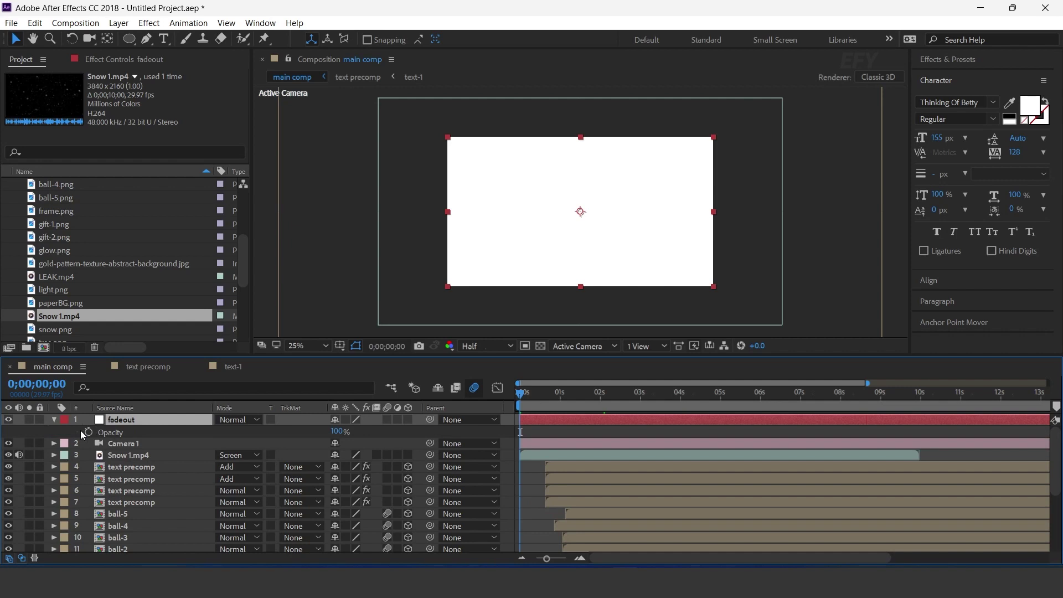
pyautogui.click(89, 432)
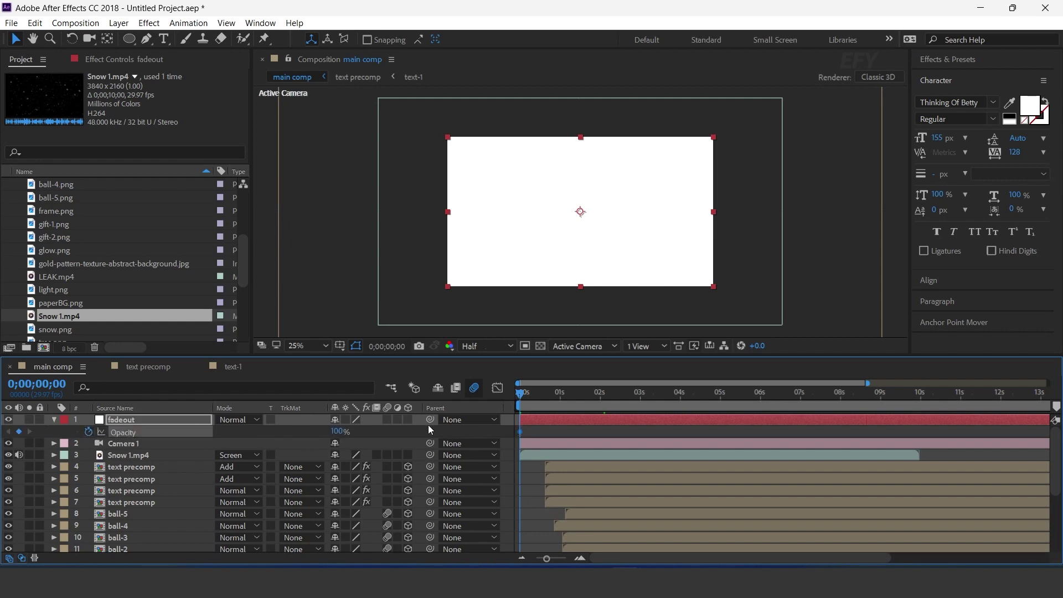
pyautogui.click(560, 396)
pyautogui.moveTo(339, 432); pyautogui.dragTo(73, 464)
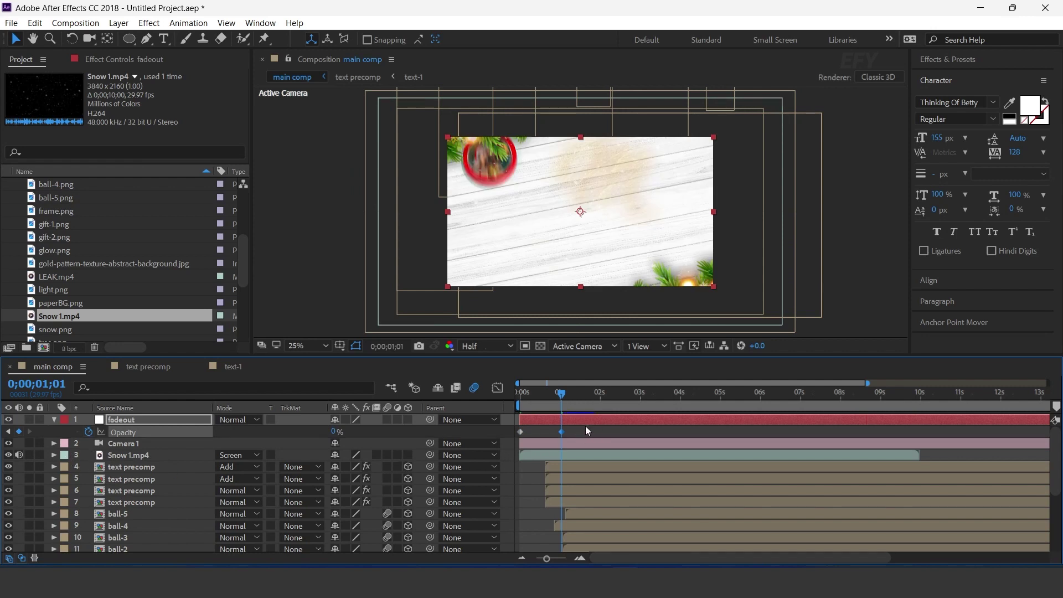
# Trim the end of the fadeout layer to 0;00;01;01 and preview the composition from the start.
pyautogui.hotkey('alt', ']')
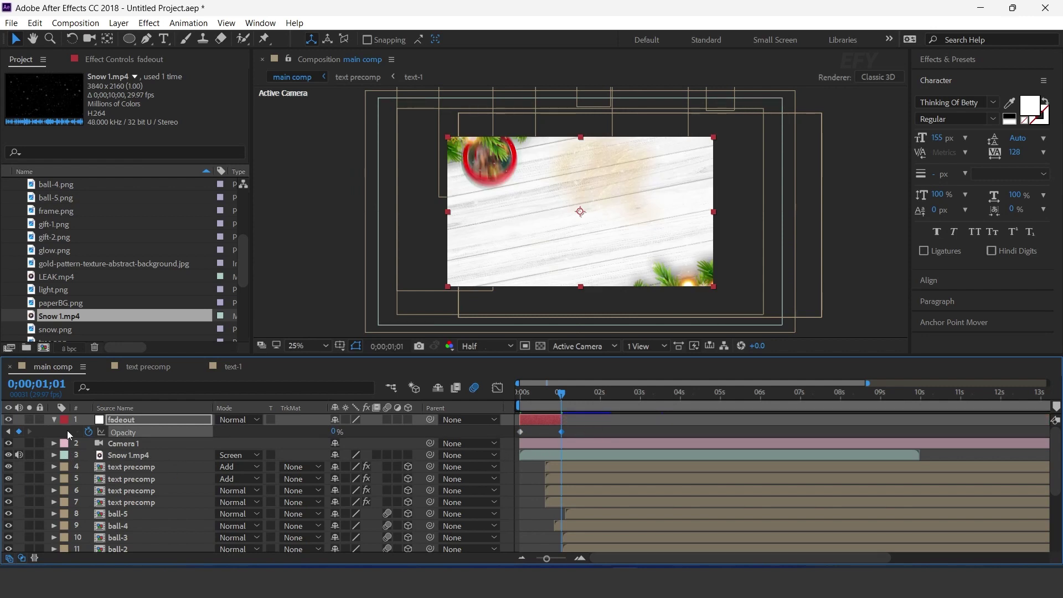
pyautogui.click(54, 420)
pyautogui.click(520, 393)
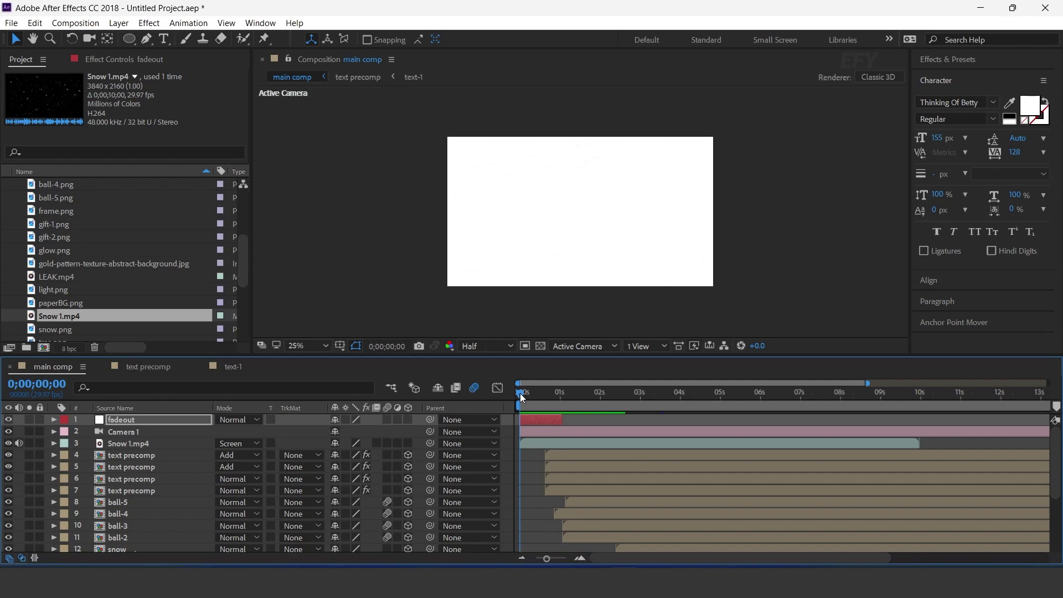
pyautogui.press('space')
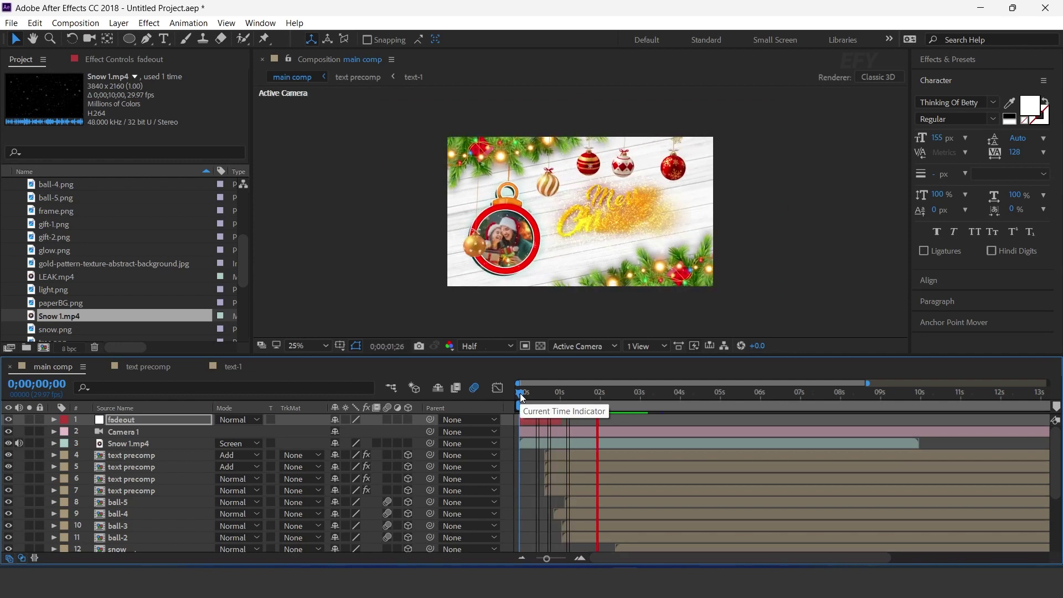
pyautogui.press('space')
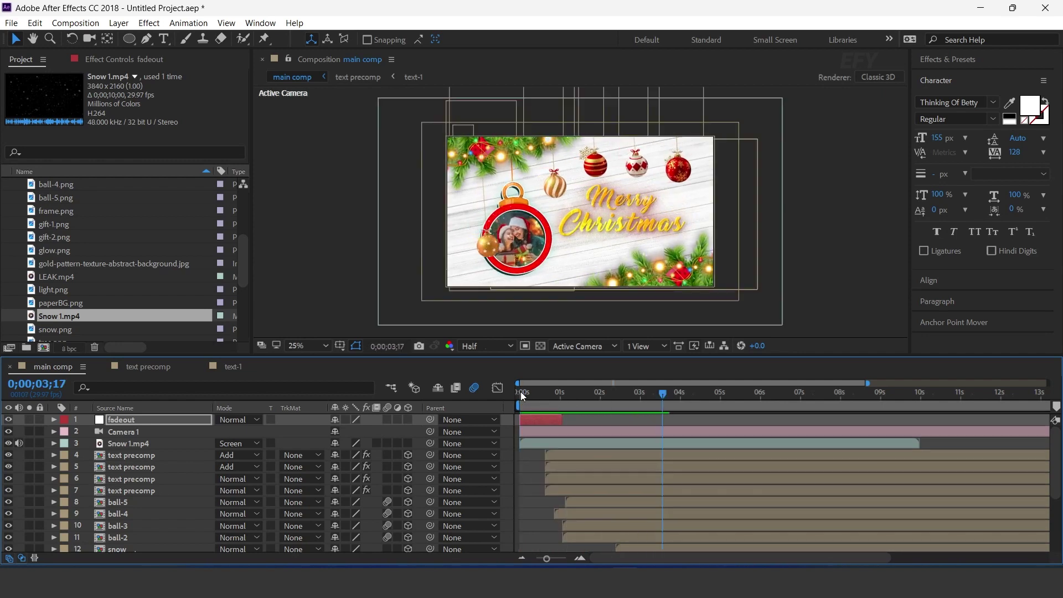
# Pre-compose all layers of main comp into a new composition named scene-1, moving all attributes.
pyautogui.click(521, 392)
pyautogui.hotkey('ctrl', 'a')
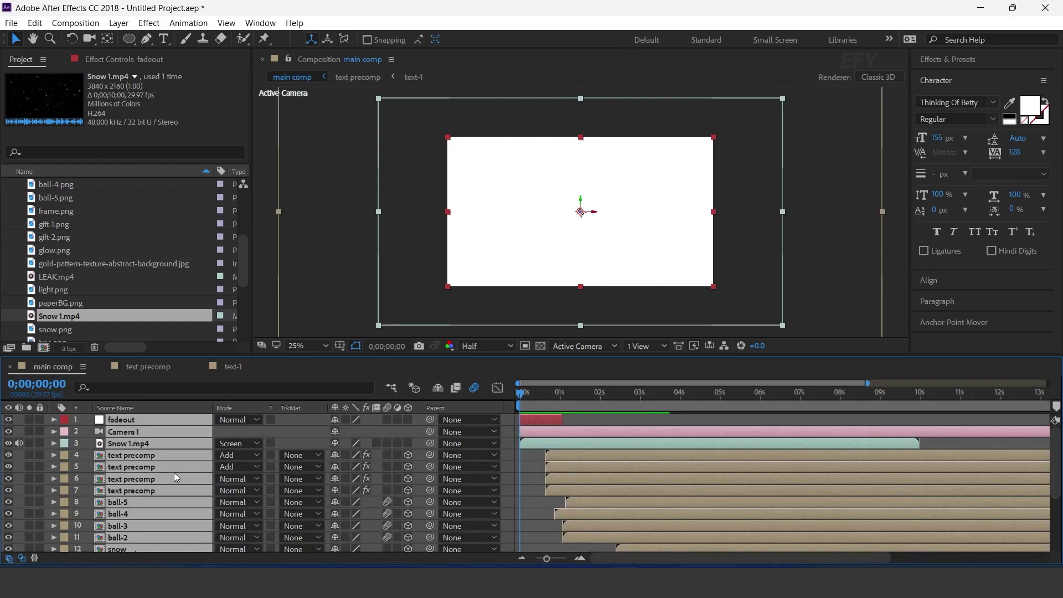
pyautogui.rightClick(175, 474)
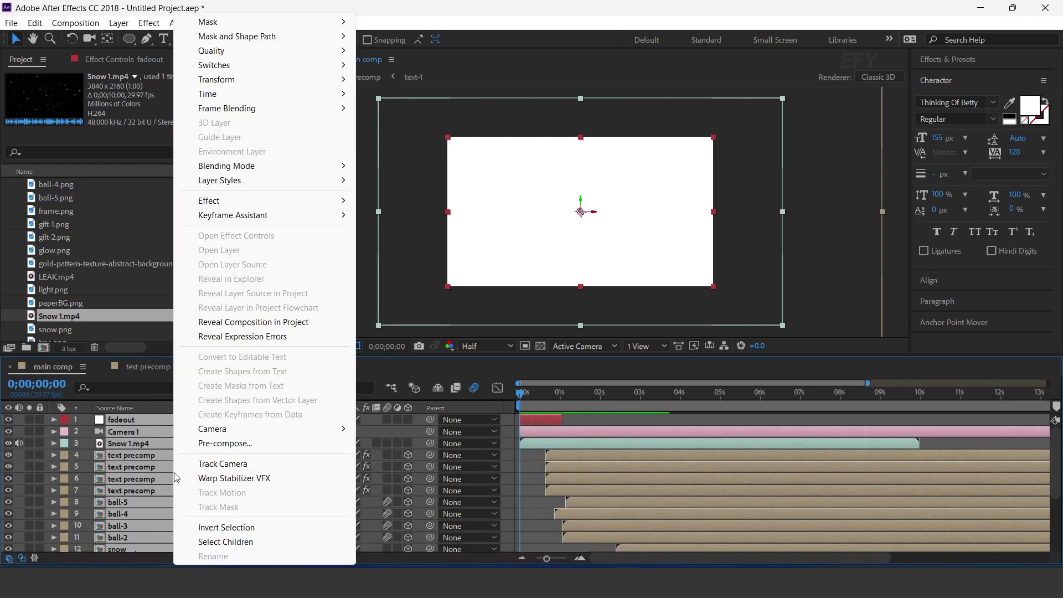
pyautogui.click(222, 442)
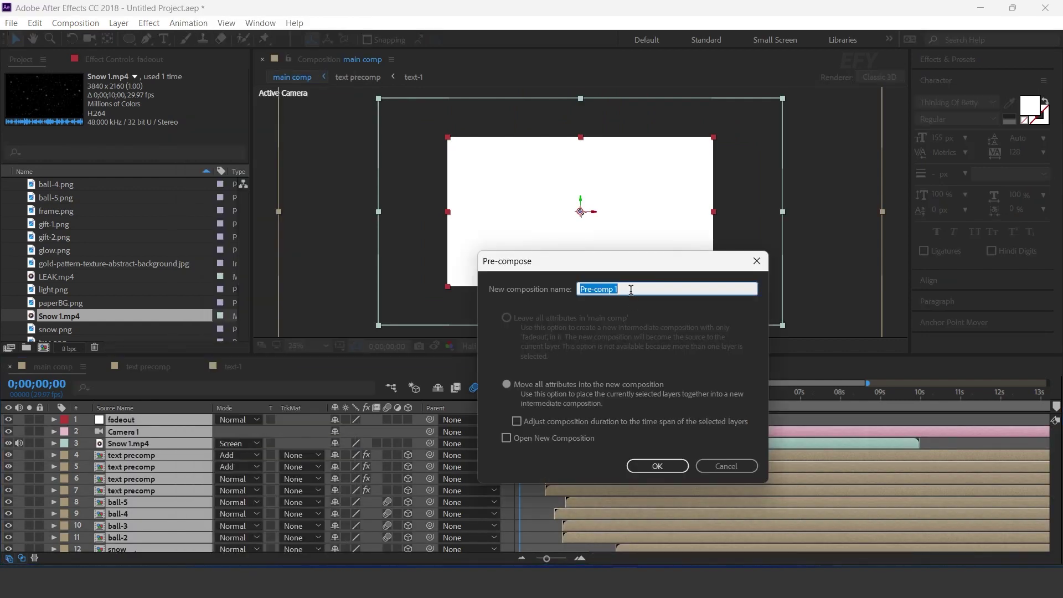
pyautogui.write('scene-1')
pyautogui.press('Return')
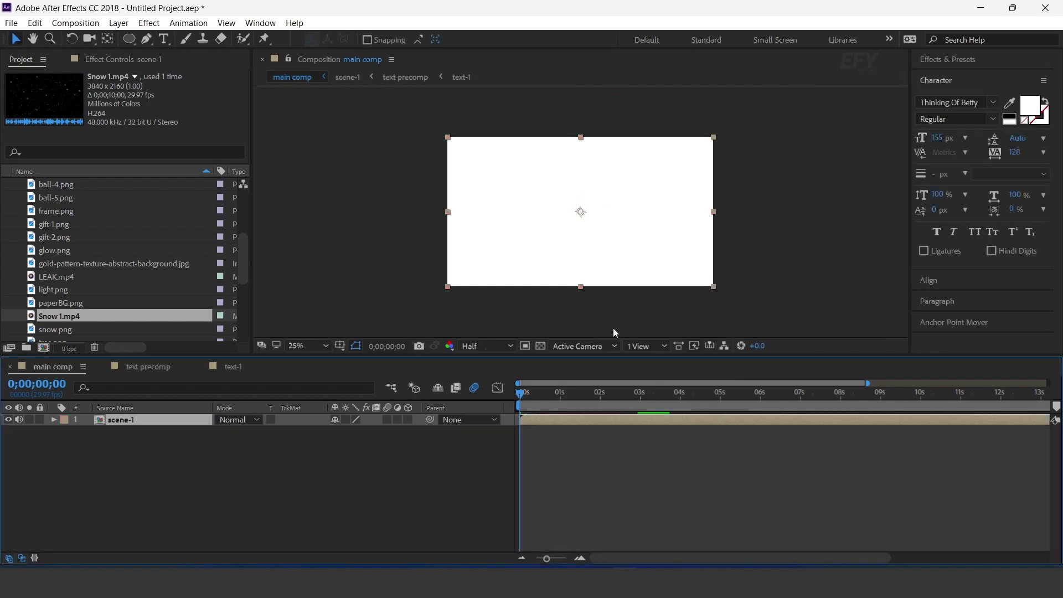
# Add a black 1920 x 1080 px solid above the scene-1 layer.
pyautogui.moveTo(586, 396); pyautogui.dragTo(583, 394)
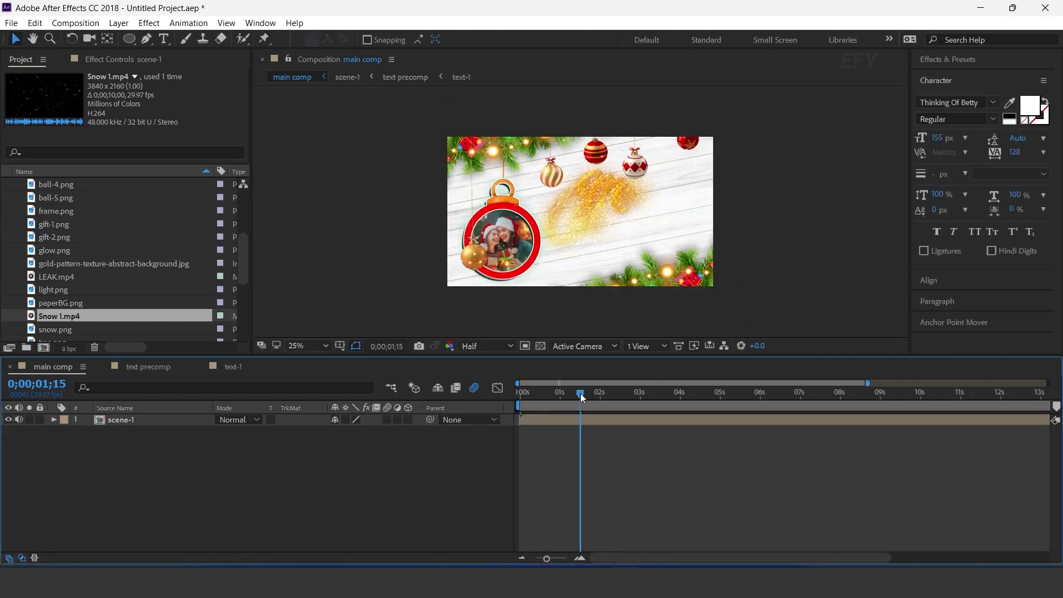
pyautogui.rightClick(394, 463)
pyautogui.moveTo(438, 323)
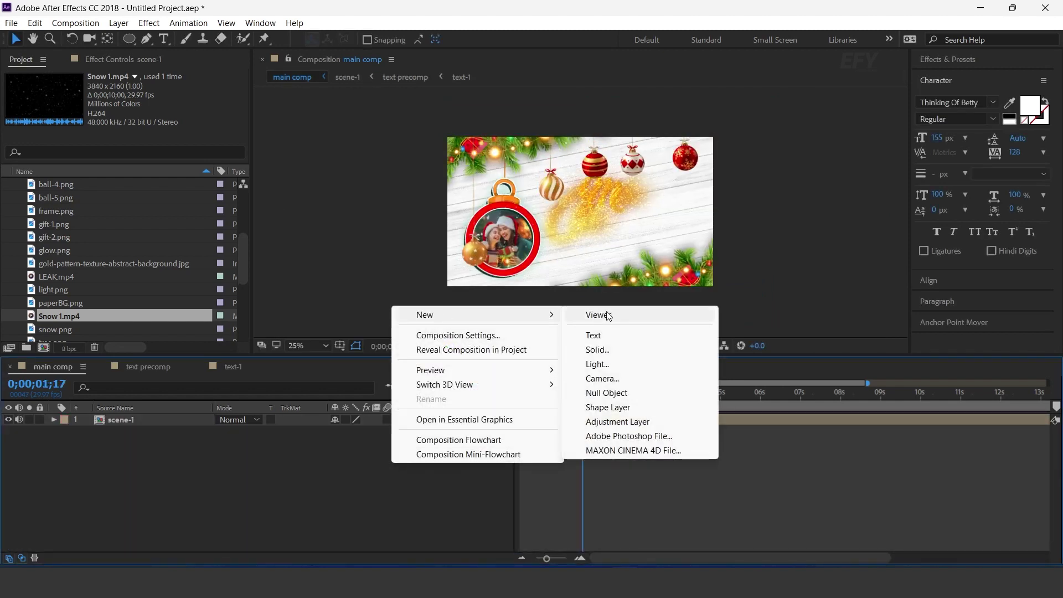
pyautogui.click(596, 349)
pyautogui.click(560, 433)
pyautogui.write('000000')
pyautogui.press('Return')
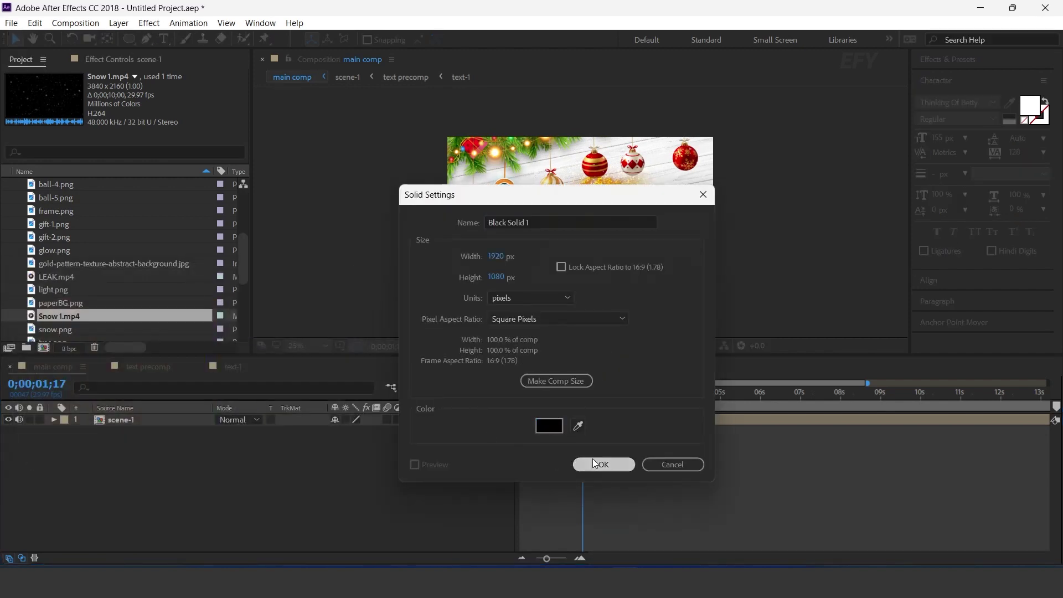
pyautogui.click(603, 464)
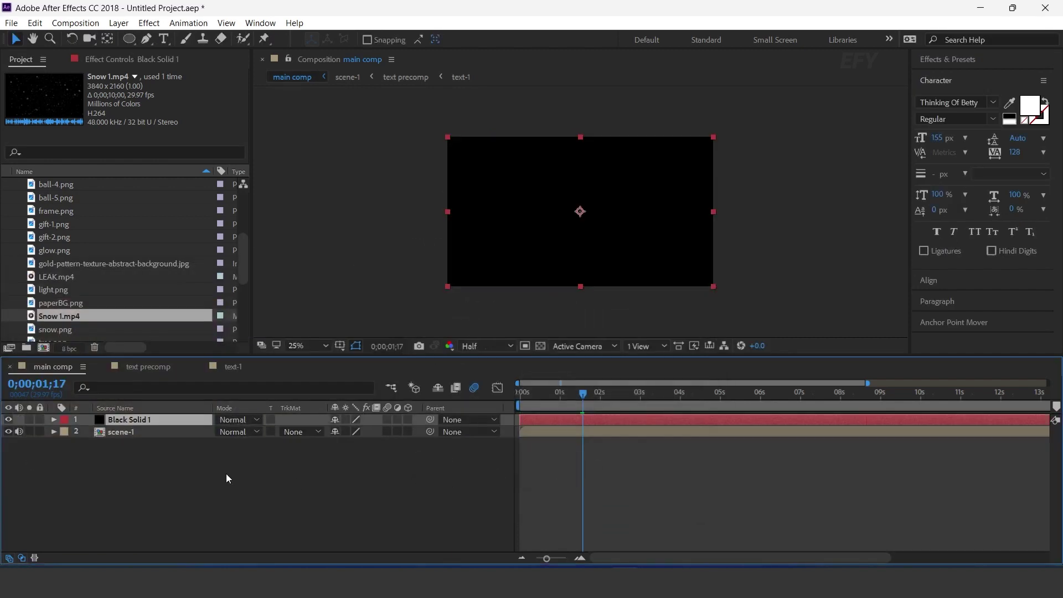
# Add a full-frame elliptical mask to the black solid, invert it and feather it by 250 pixels.
pyautogui.doubleClick(129, 40)
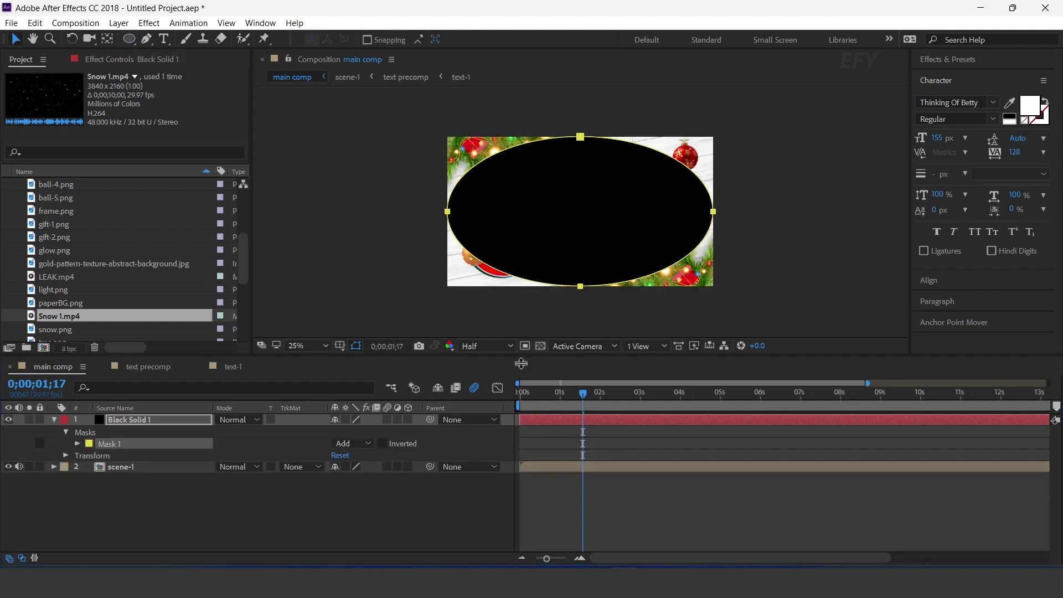
pyautogui.click(384, 443)
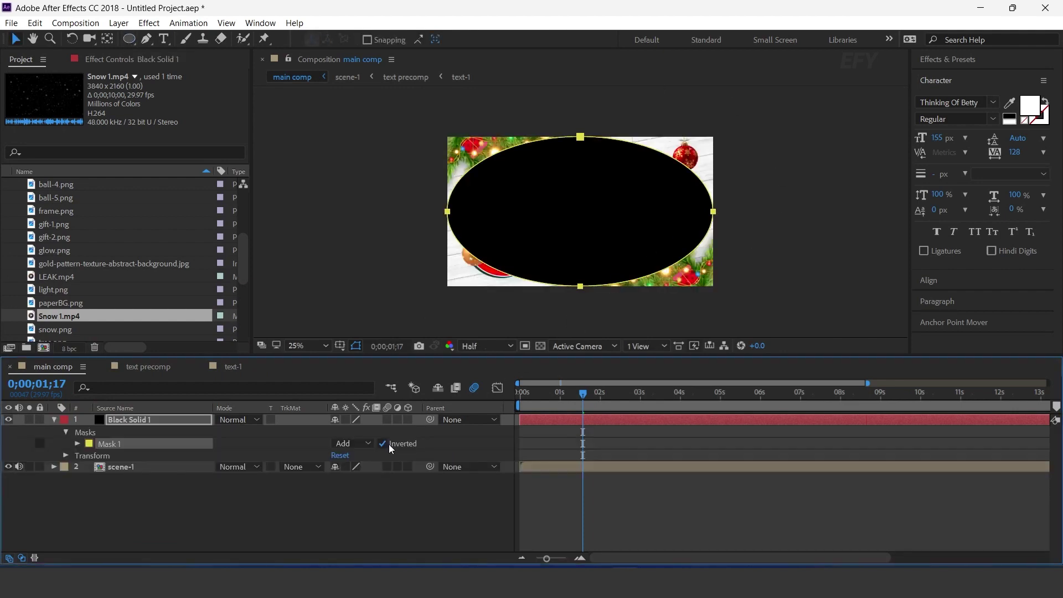
pyautogui.click(77, 444)
pyautogui.moveTo(364, 472); pyautogui.dragTo(541, 473)
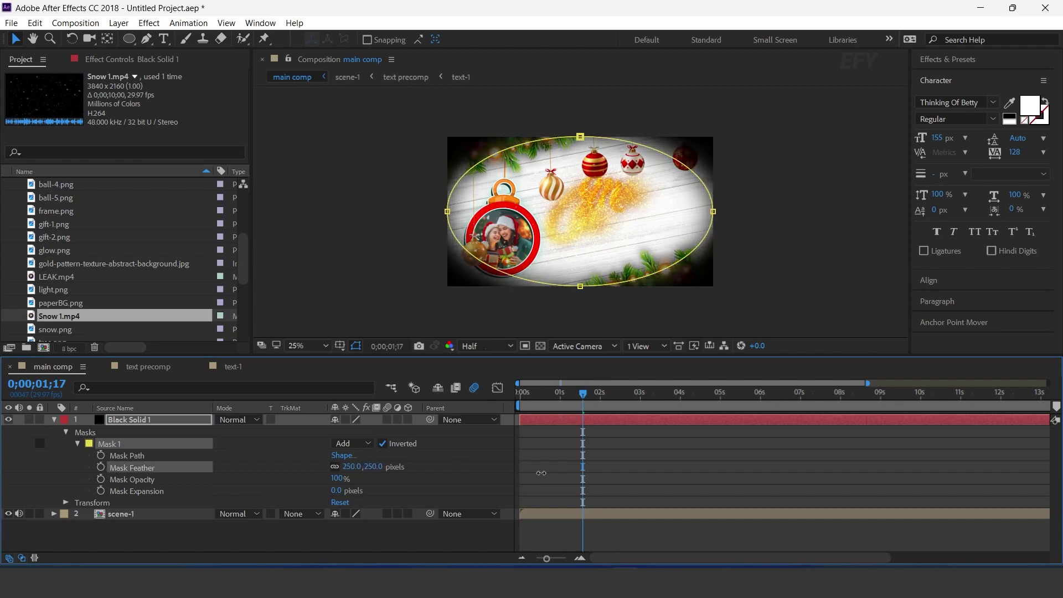
# Lower the black solid's opacity to 34% for a soft vignette and collapse its properties.
pyautogui.click(124, 421)
pyautogui.press('t')
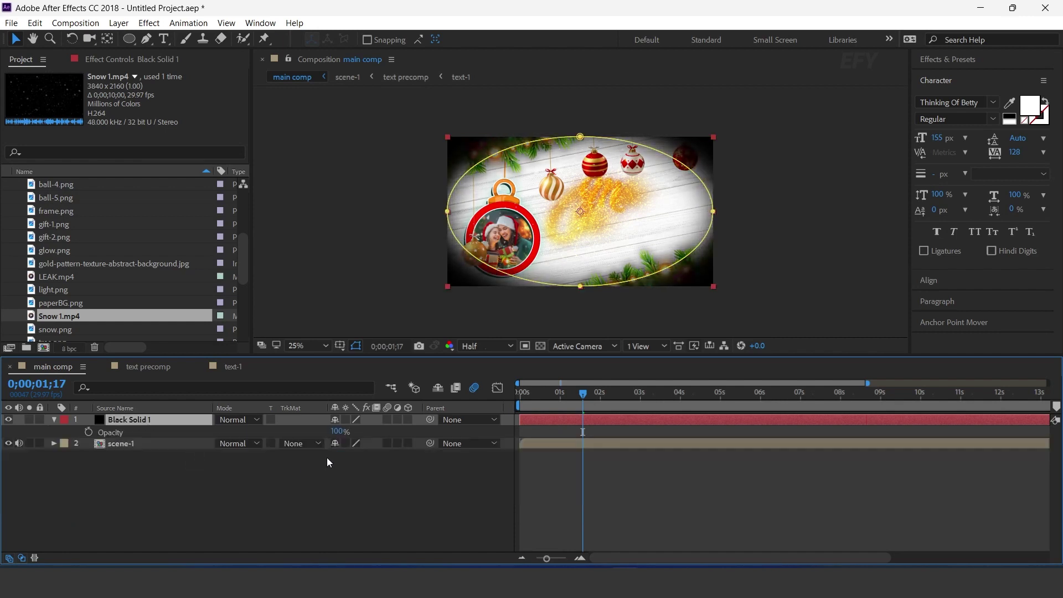
pyautogui.moveTo(335, 432); pyautogui.dragTo(296, 438)
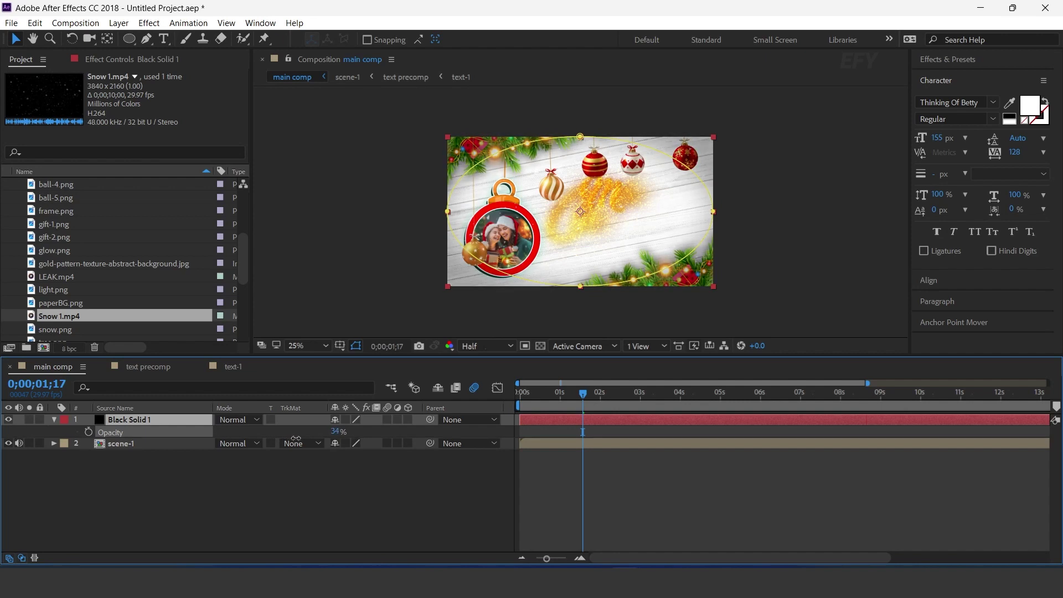
pyautogui.click(291, 490)
pyautogui.click(54, 420)
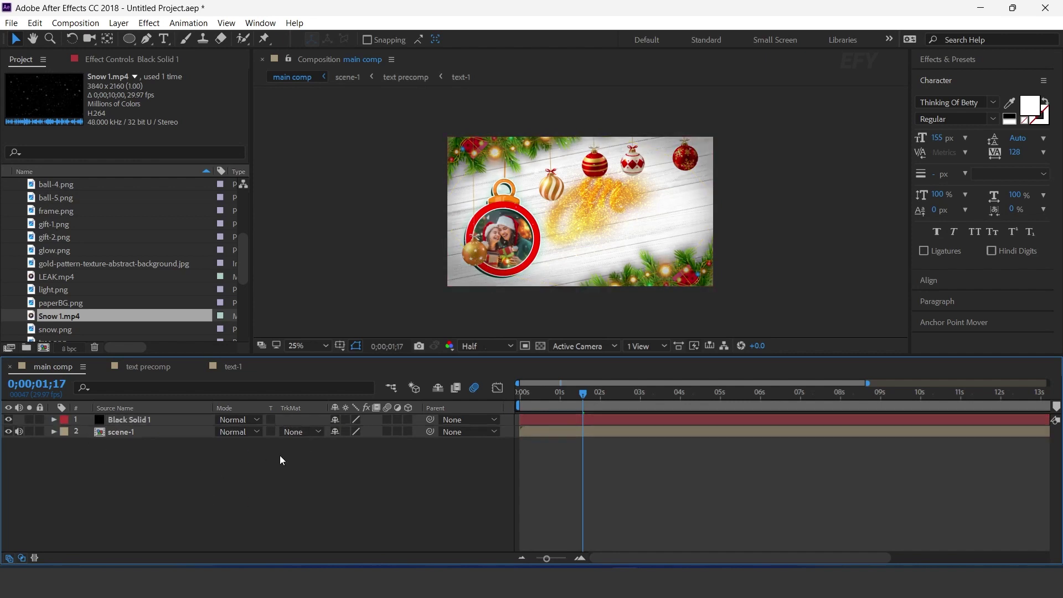
# Add an adjustment layer on top and give it a full-frame elliptical mask set to inverted.
pyautogui.rightClick(280, 456)
pyautogui.moveTo(310, 307)
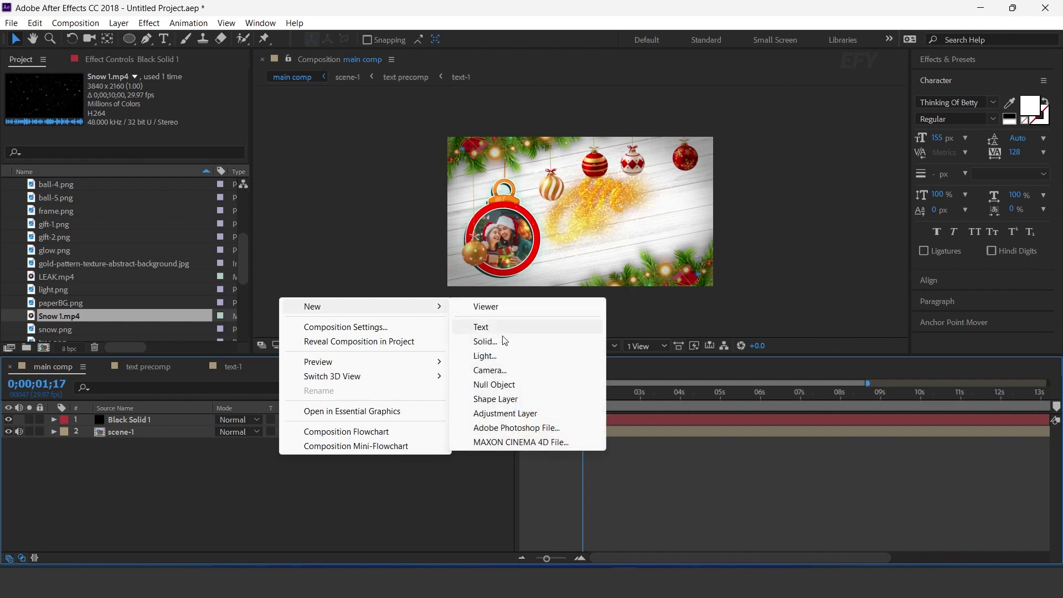
pyautogui.click(505, 413)
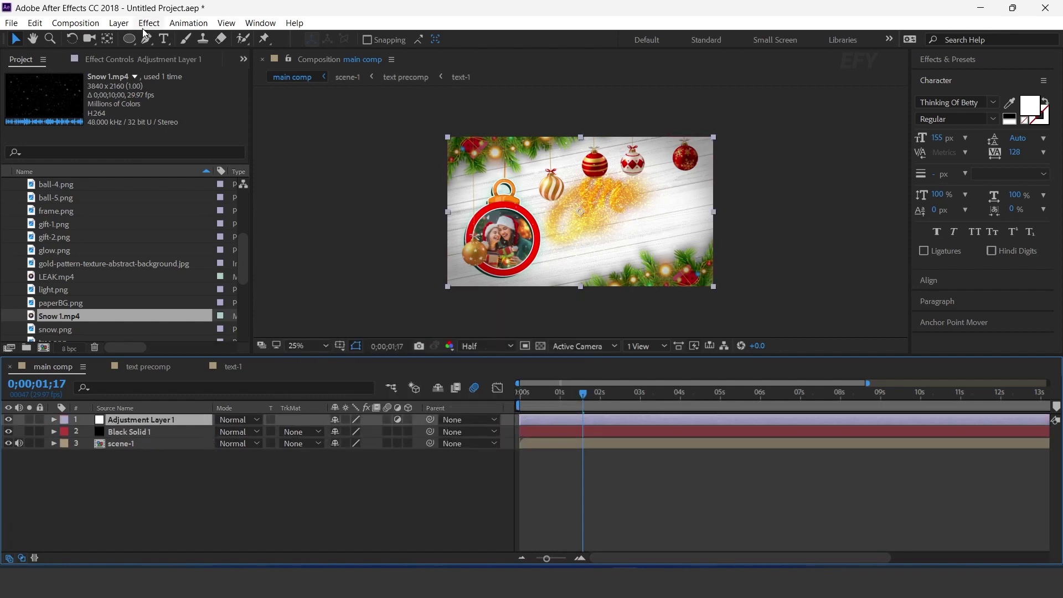
pyautogui.doubleClick(130, 40)
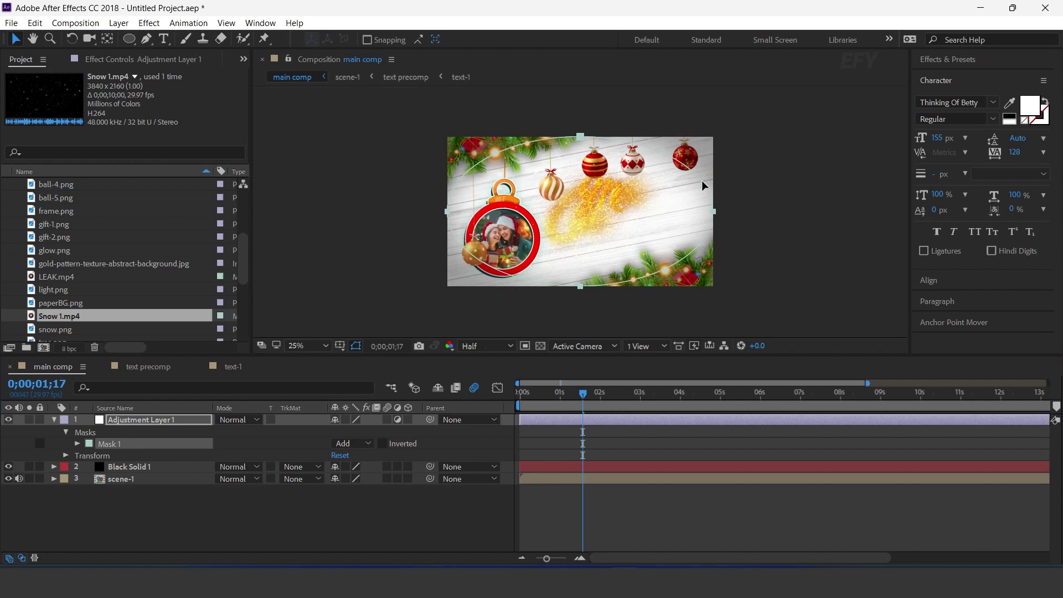
pyautogui.click(382, 444)
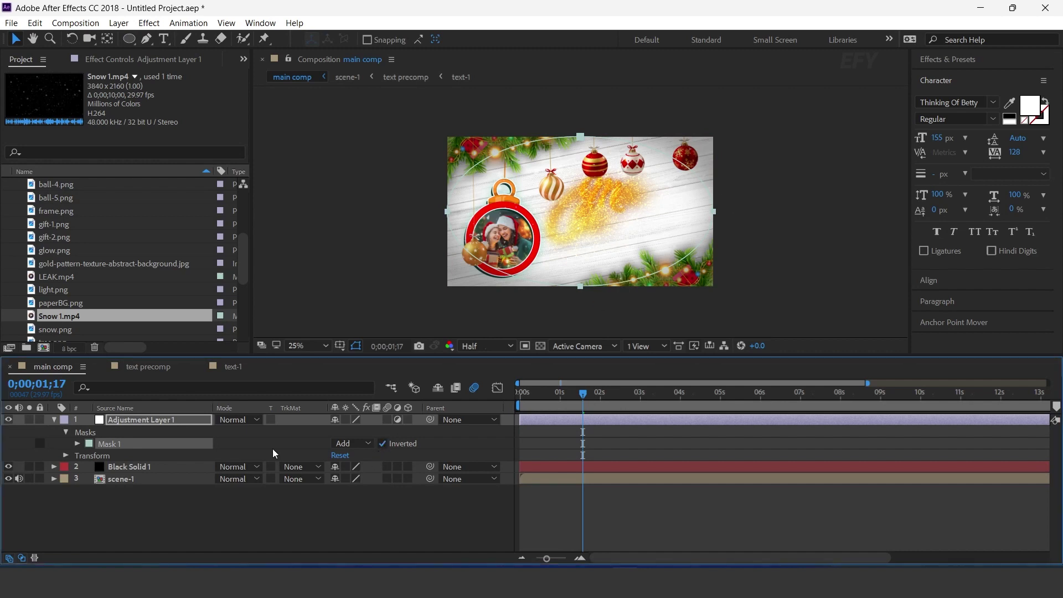
# Apply Fast Box Blur to the adjustment layer with Blur Radius 4.0 and Repeat Edge Pixels enabled.
pyautogui.click(176, 424)
pyautogui.hotkey('ctrl', 'space')
pyautogui.write('fa')
pyautogui.press('Return')
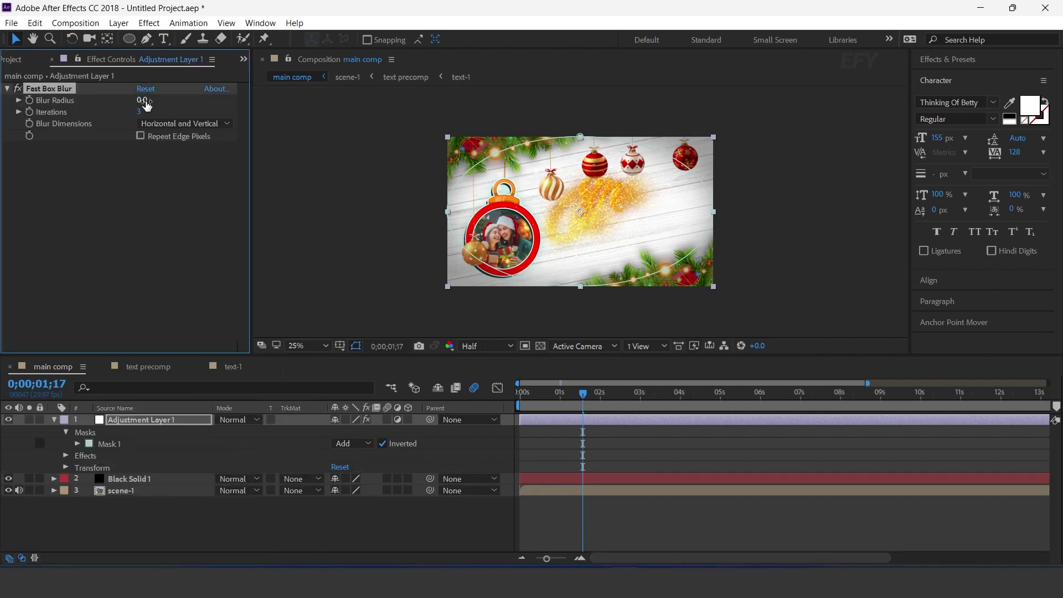
pyautogui.moveTo(148, 101); pyautogui.dragTo(150, 101)
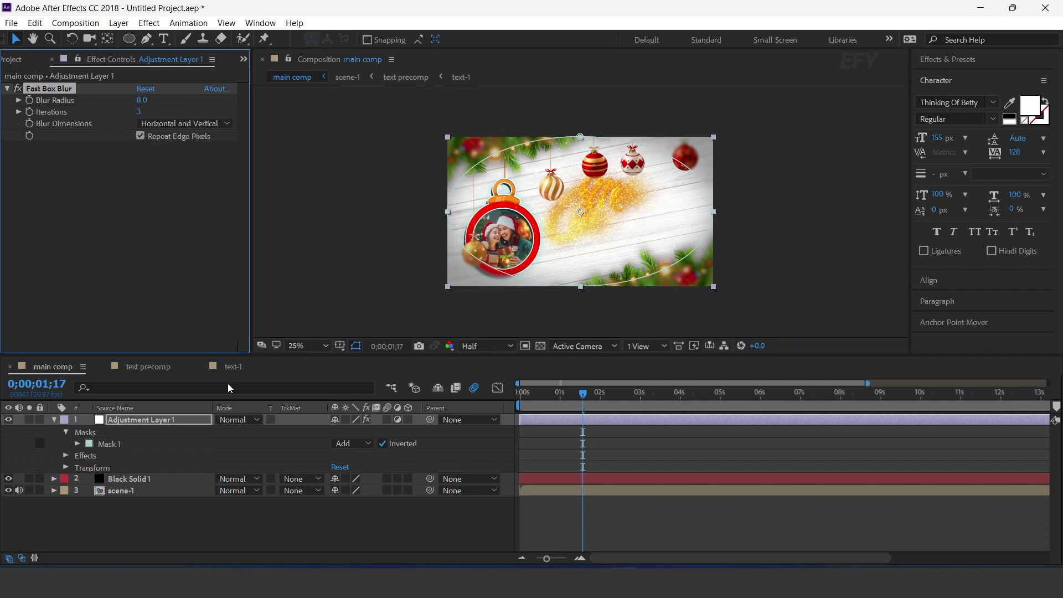
pyautogui.click(159, 462)
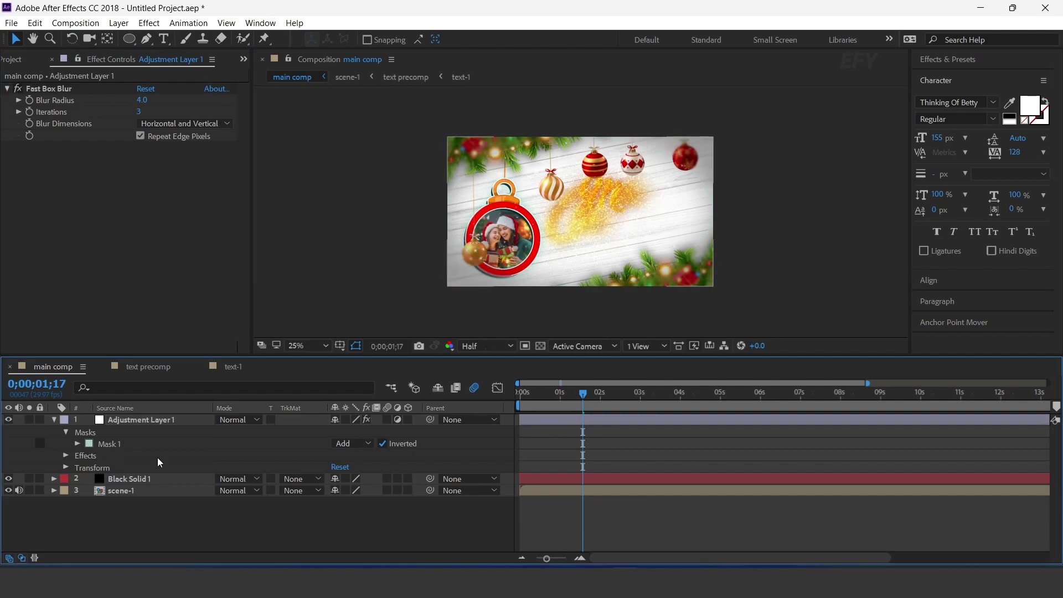
pyautogui.click(163, 422)
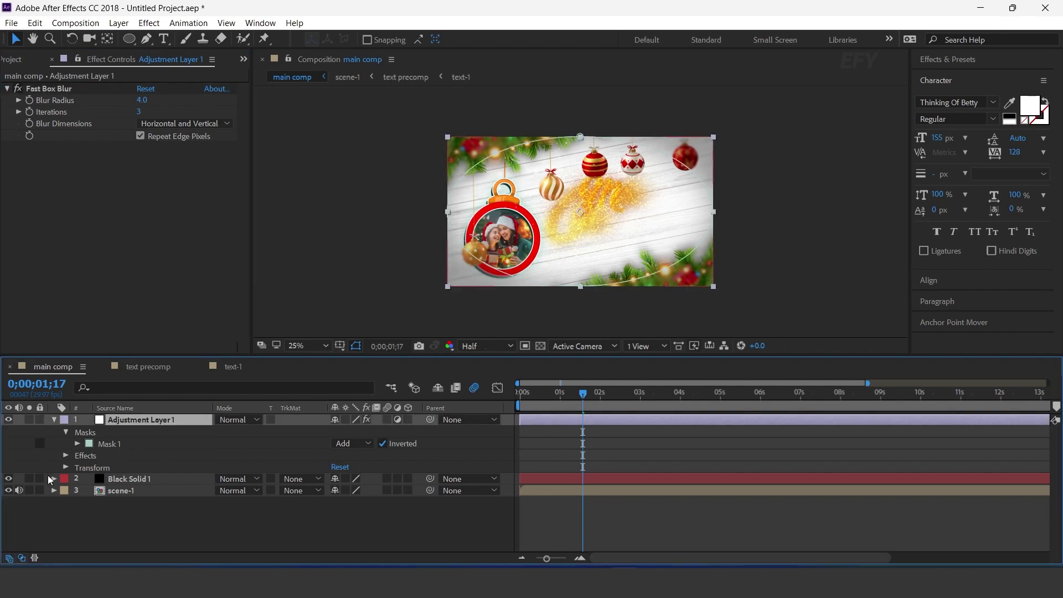
# Feather the adjustment layer's mask by 171 pixels and collapse the layer's properties.
pyautogui.click(76, 444)
pyautogui.moveTo(362, 468); pyautogui.dragTo(454, 467)
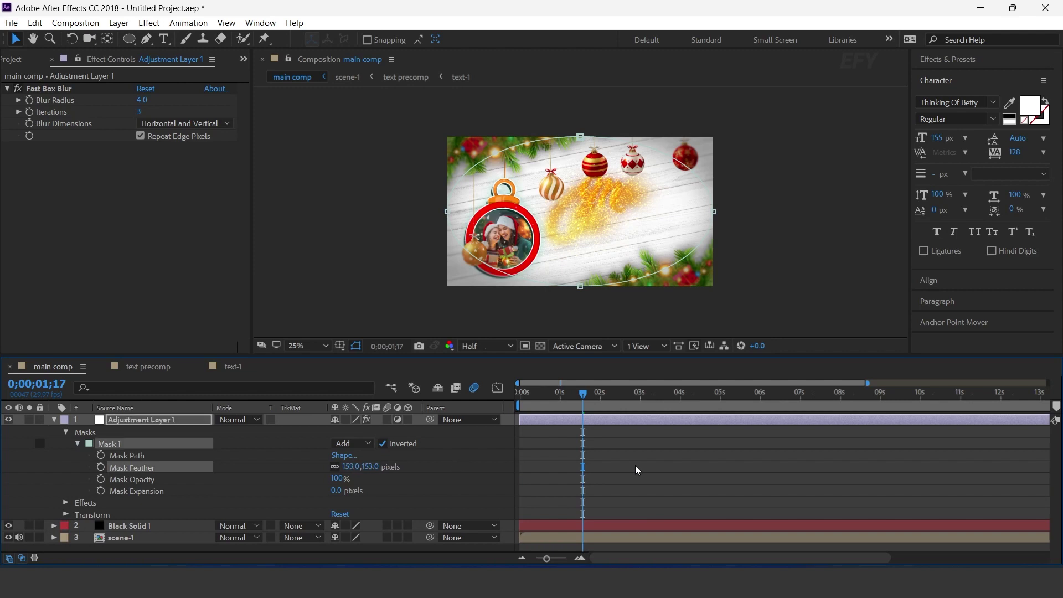
pyautogui.moveTo(376, 467); pyautogui.dragTo(388, 467)
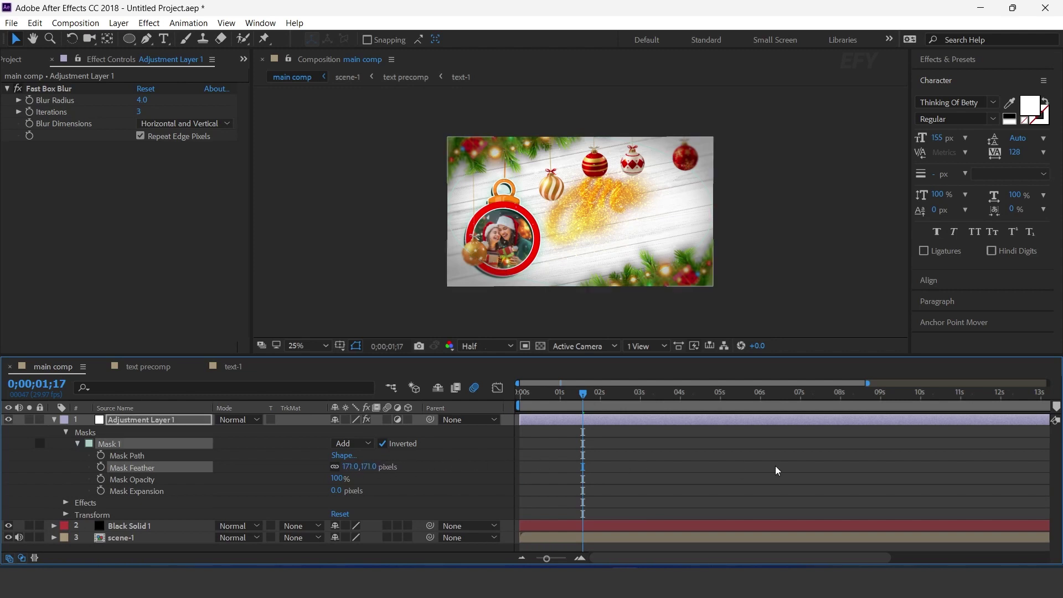
pyautogui.click(219, 428)
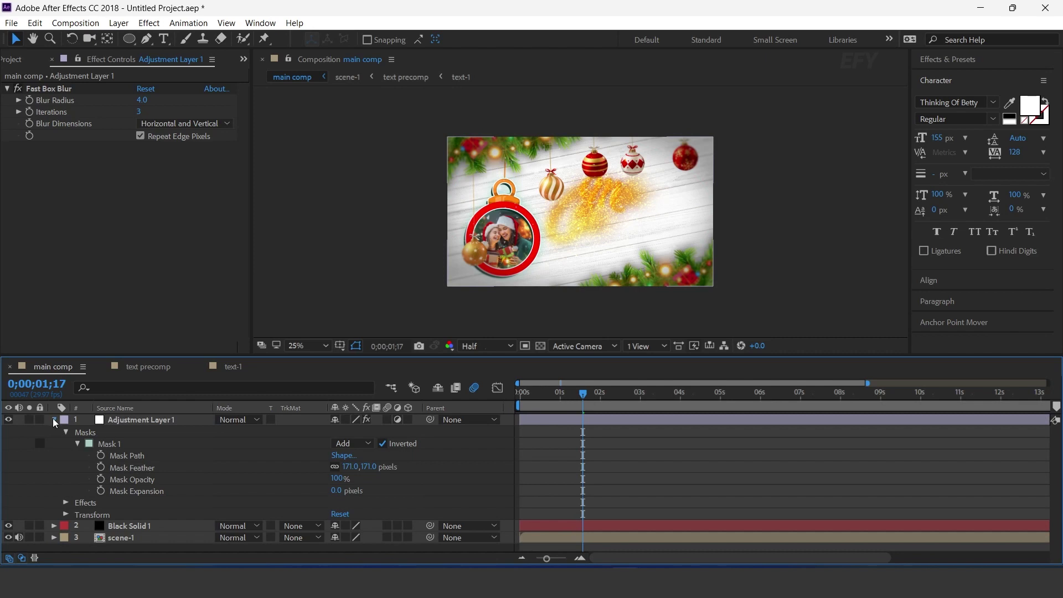
pyautogui.click(54, 419)
# Apply Curves to the adjustment layer and shape the RGB curve into a gentle S with darker shadows for added contrast.
pyautogui.click(146, 419)
pyautogui.hotkey('ctrl', 'space')
pyautogui.write('cu')
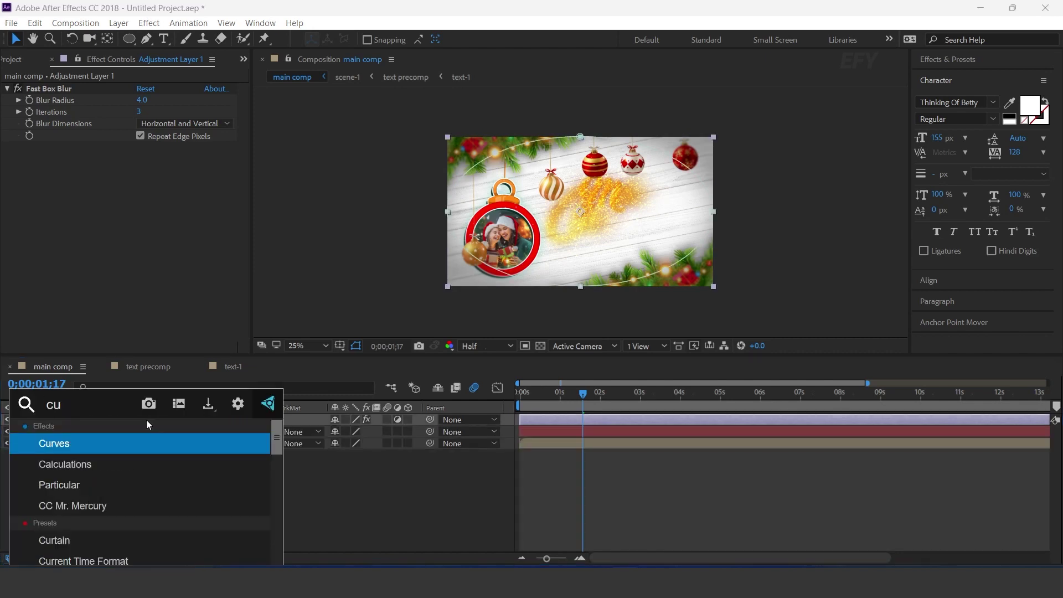
pyautogui.press('Return')
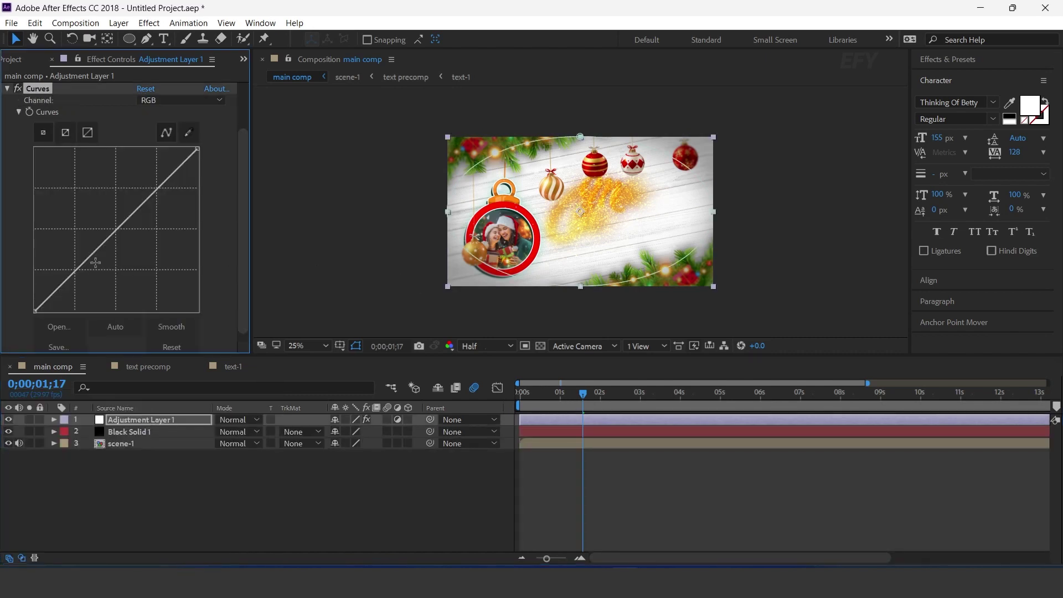
pyautogui.moveTo(90, 262); pyautogui.dragTo(100, 268)
pyautogui.moveTo(145, 210); pyautogui.dragTo(146, 204)
pyautogui.moveTo(100, 267); pyautogui.dragTo(100, 274)
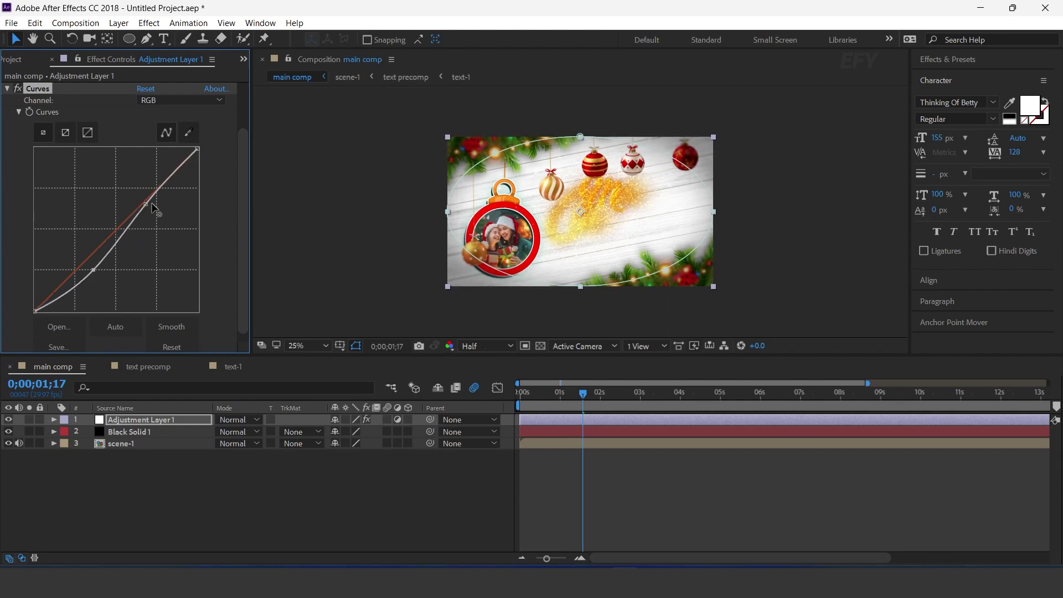
# Add LEAK.mp4 to main comp between the black solid and scene-1, and set its blending mode to Screen.
pyautogui.click(12, 59)
pyautogui.click(55, 277)
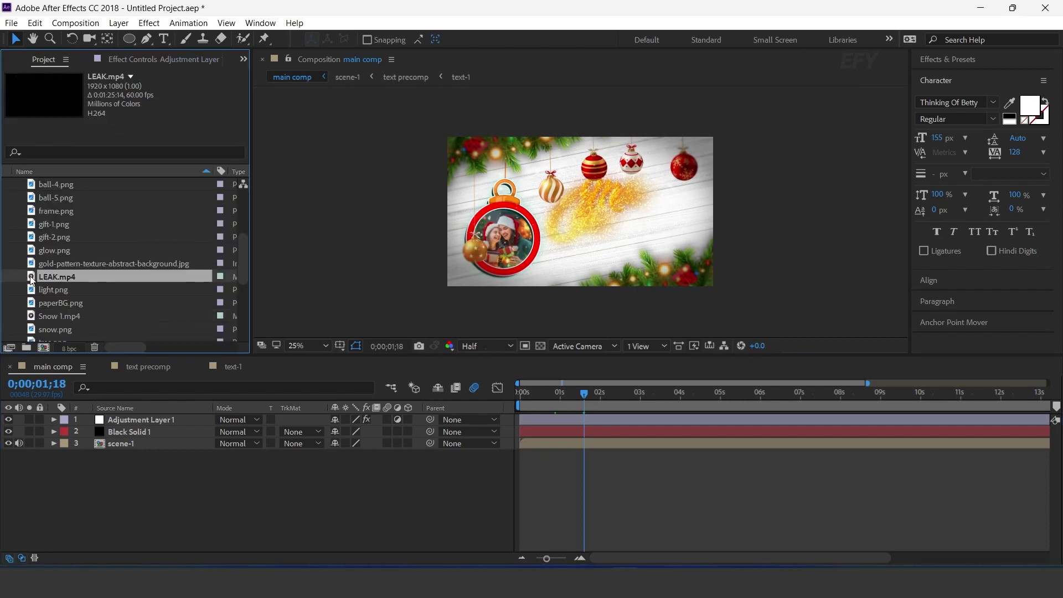
pyautogui.moveTo(31, 280); pyautogui.dragTo(113, 382)
pyautogui.moveTo(133, 425); pyautogui.dragTo(136, 436)
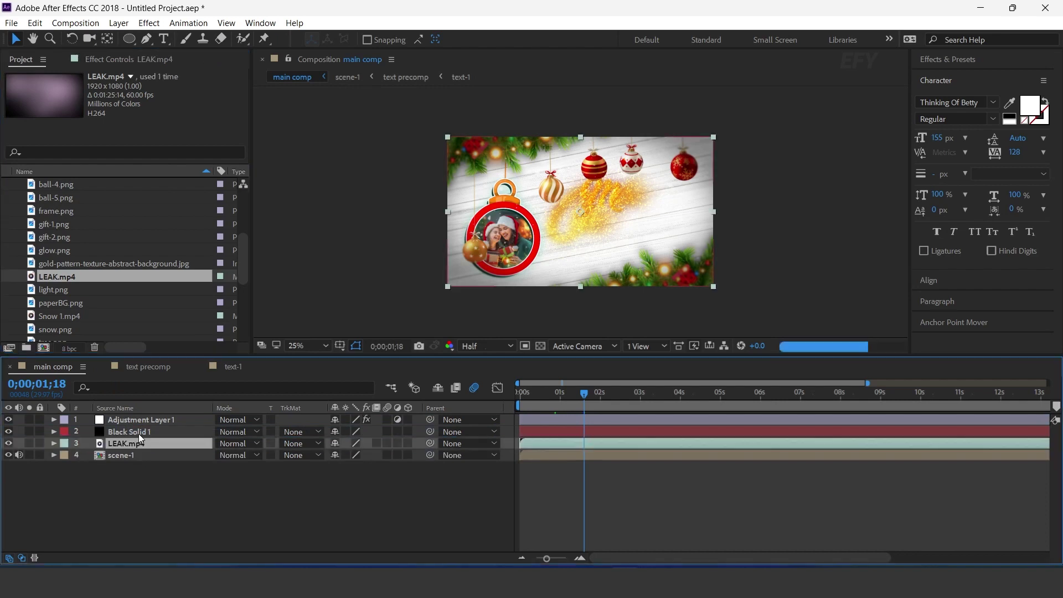
pyautogui.click(244, 446)
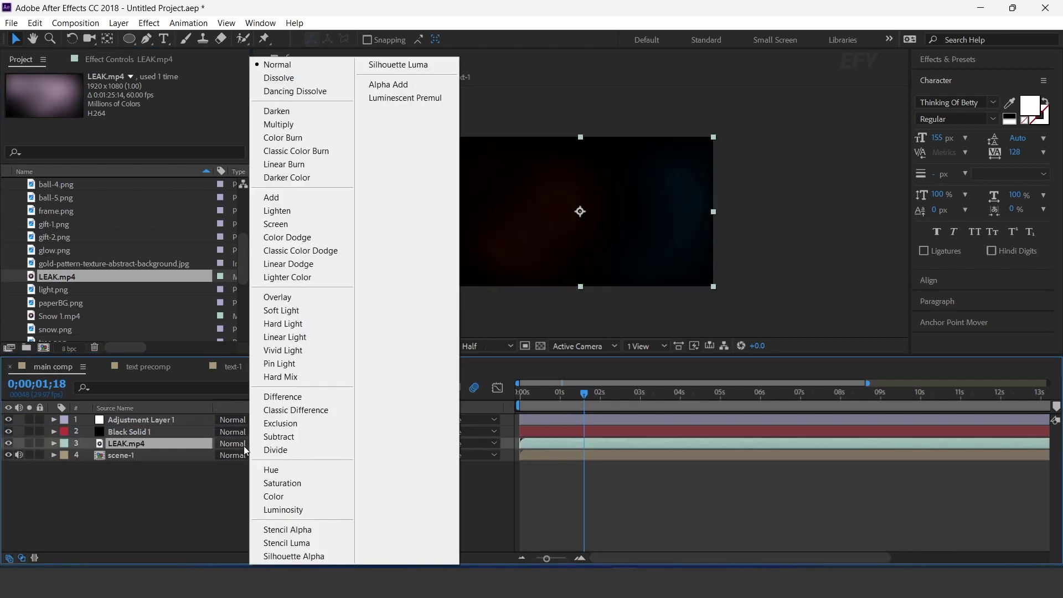
pyautogui.click(270, 231)
# Scrub through main comp and play back the animation in a maximized composition view to check the light leak.
pyautogui.moveTo(535, 394); pyautogui.dragTo(649, 396)
pyautogui.press('`')
pyautogui.press('space')
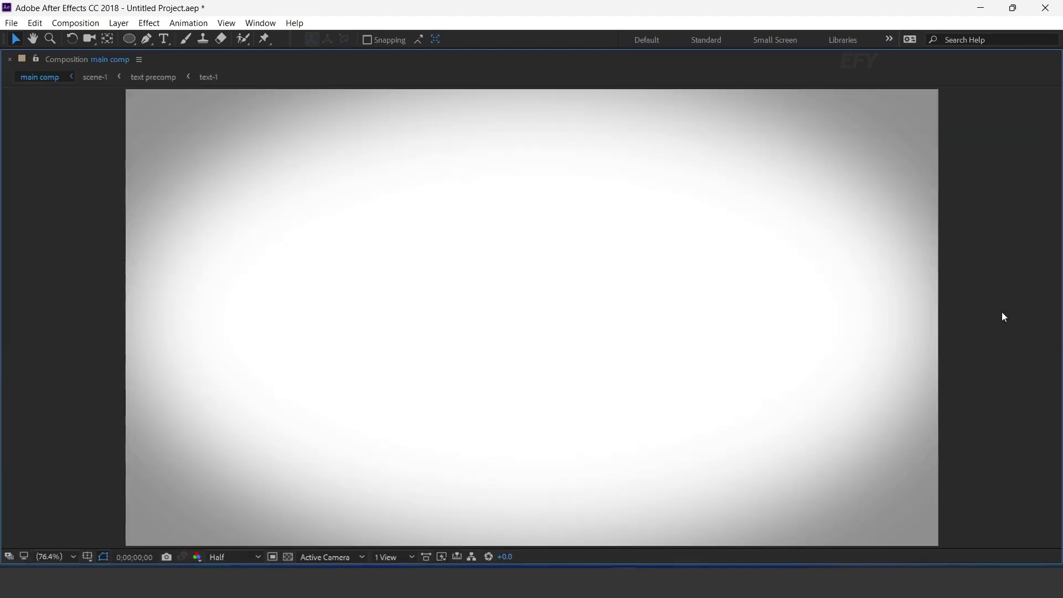